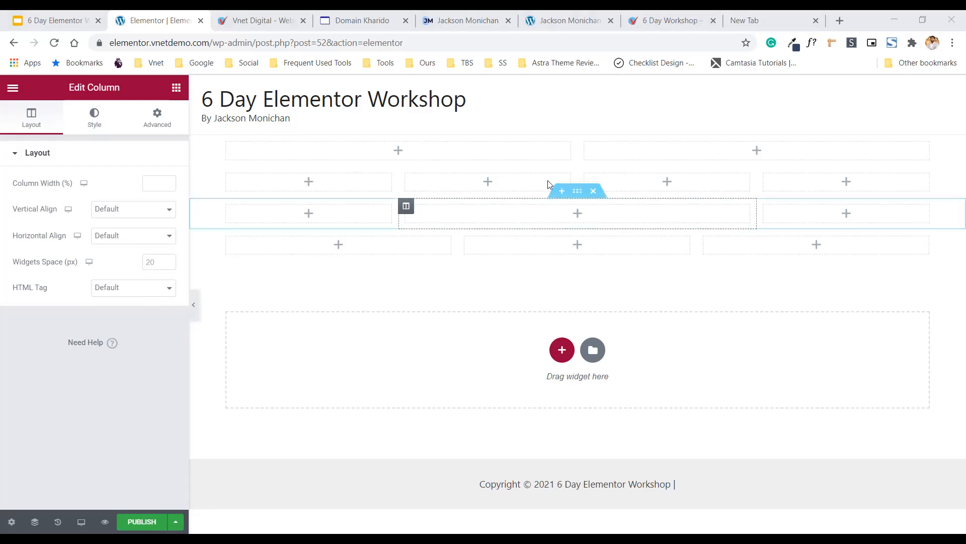
Show the "Usage - Section" slide in Google Slides, and return to the Elementor page to open the third section's settings.
left_click(13, 12)
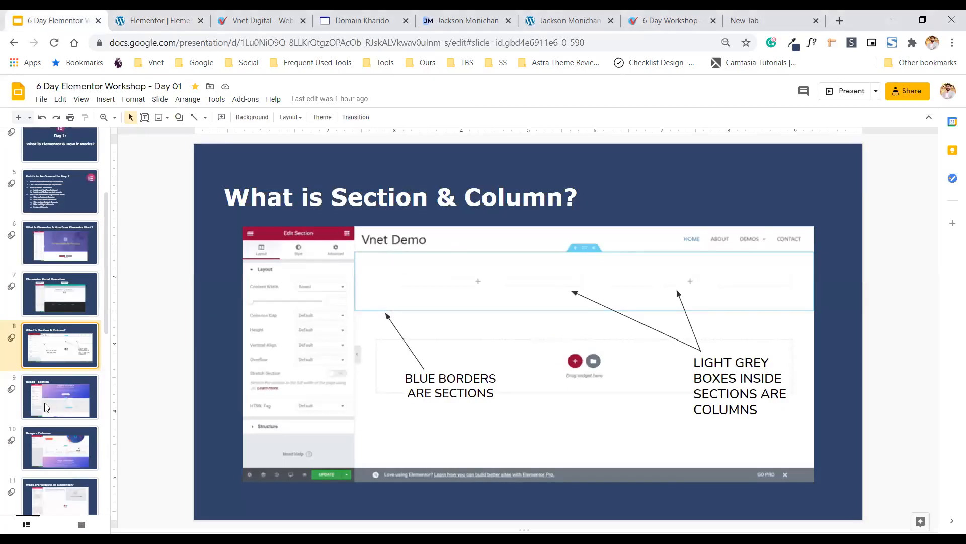
left_click(45, 407)
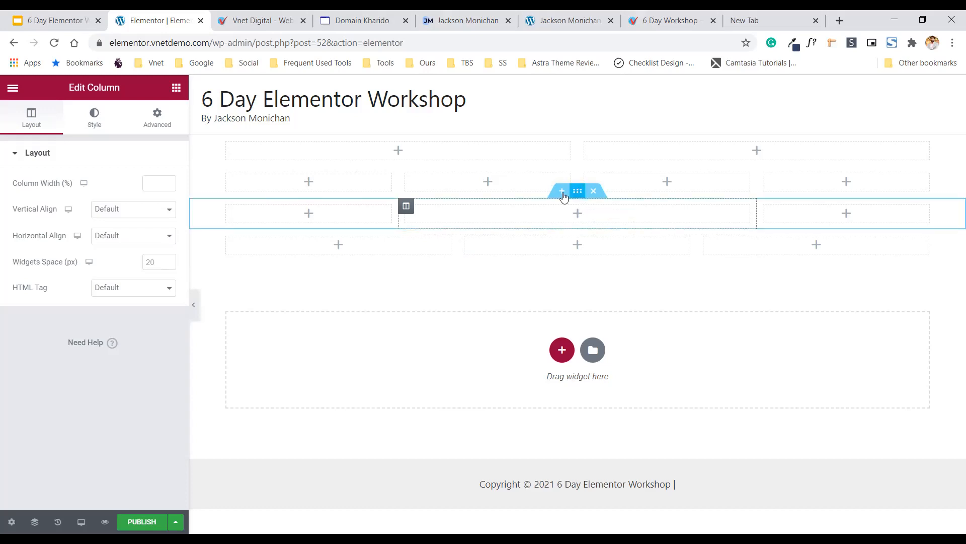
left_click(579, 195)
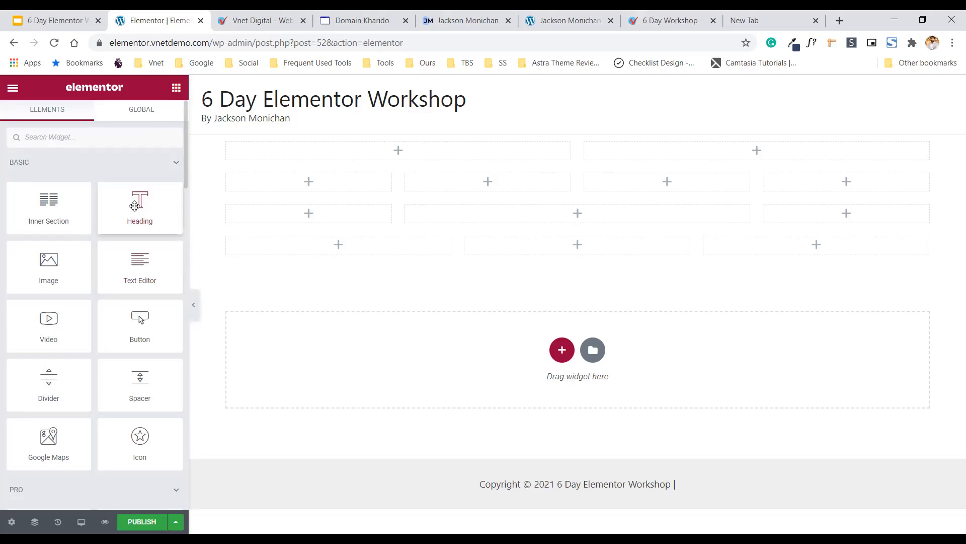
Add a Heading widget to the first column of the four-column section and view its content settings.
left_click_drag(135, 206, 306, 184)
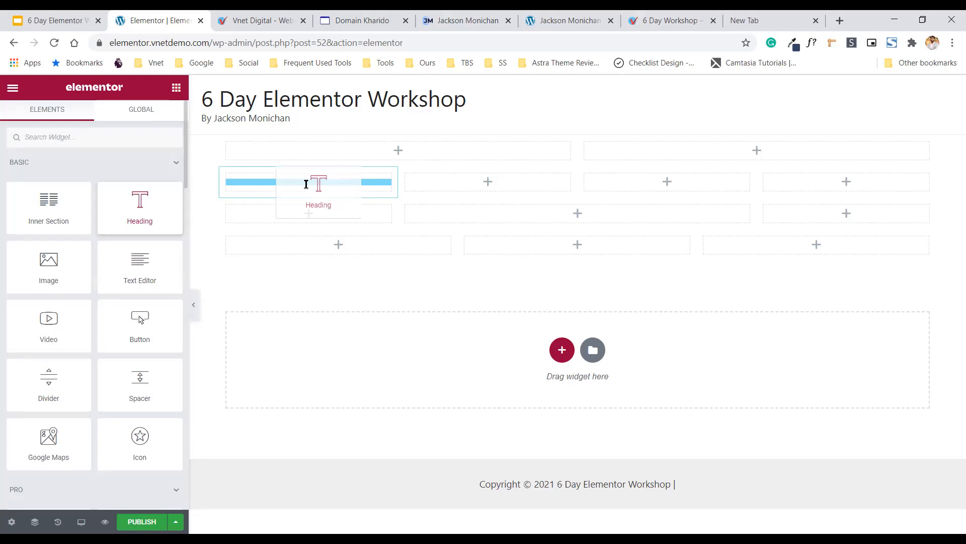
left_click_drag(128, 205, 215, 204)
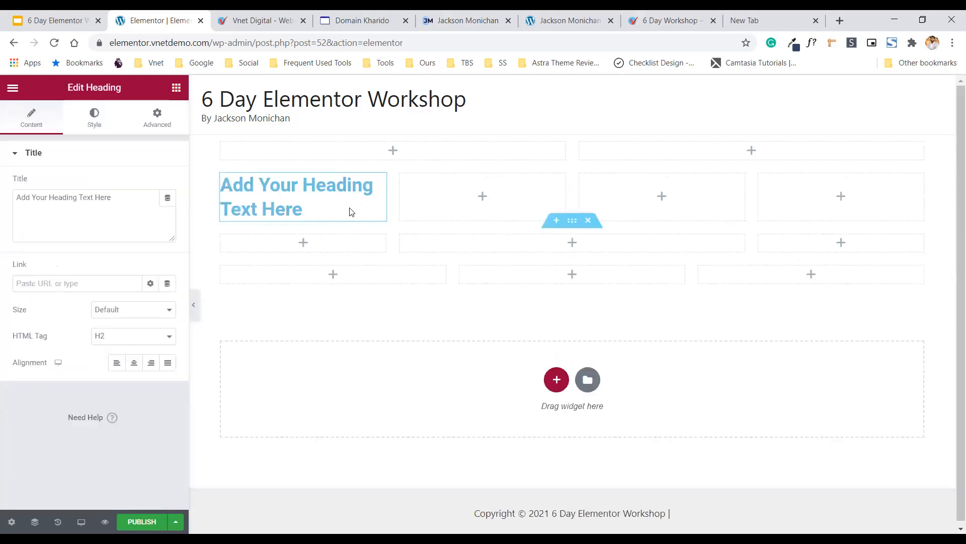
left_click(175, 89)
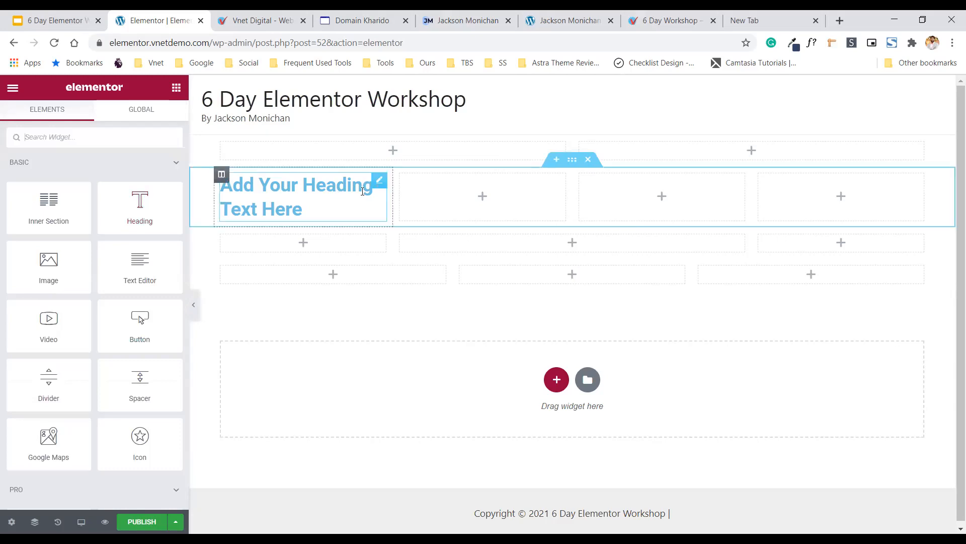
left_click(380, 182)
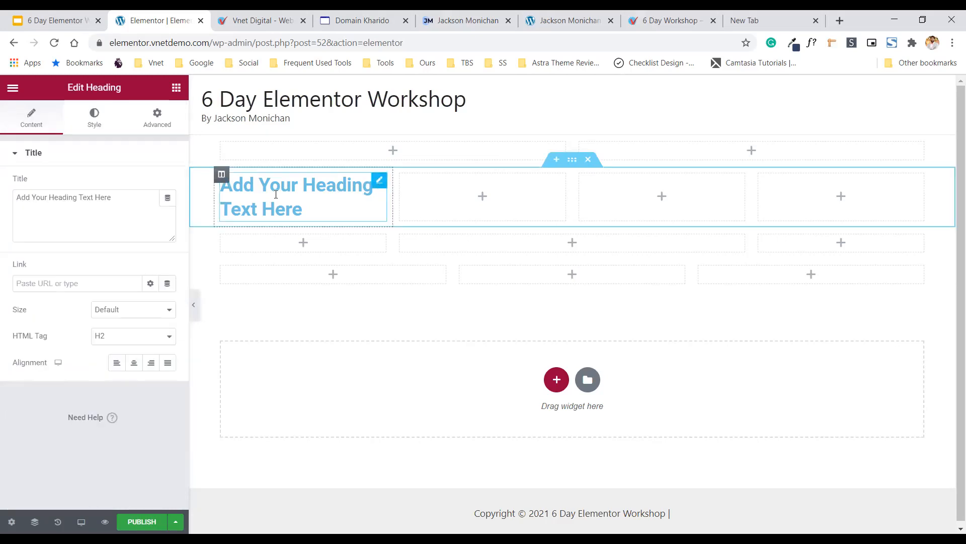
left_click(175, 91)
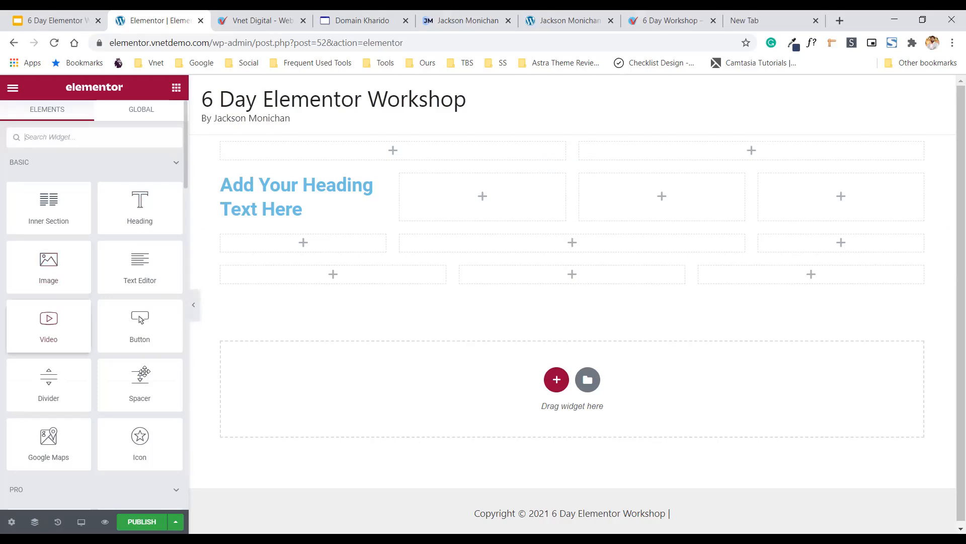
Add a Spacer widget to the third column of the heading's section and view that column's settings.
left_click_drag(145, 379, 653, 221)
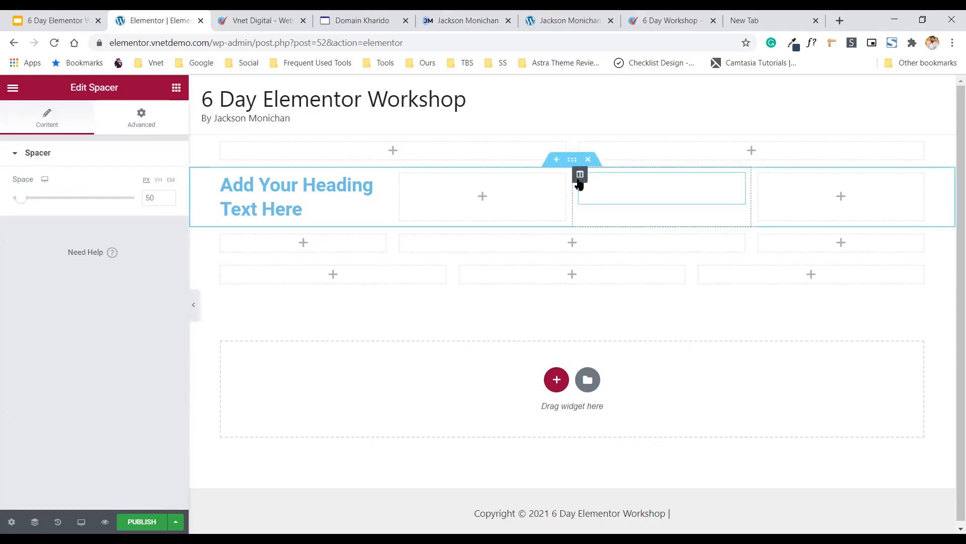
left_click(580, 175)
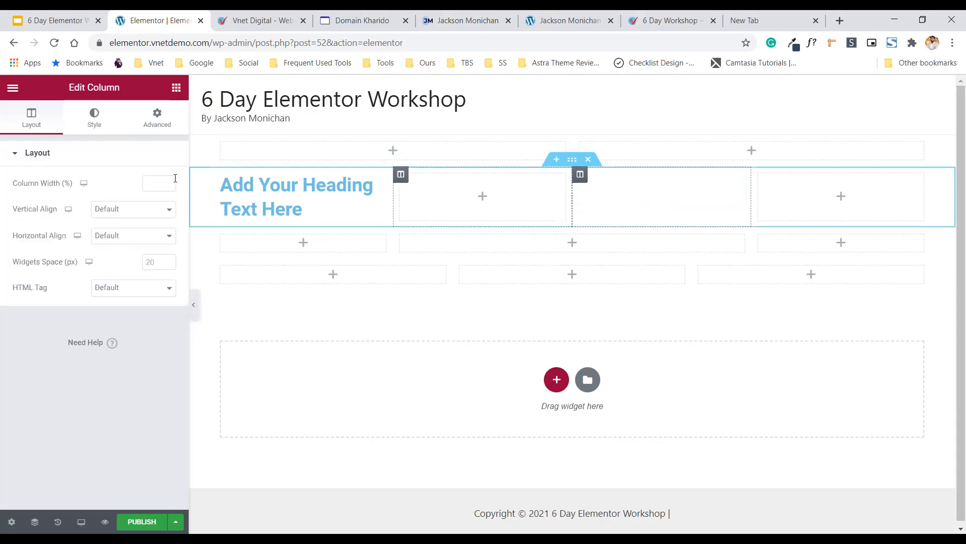
left_click(174, 88)
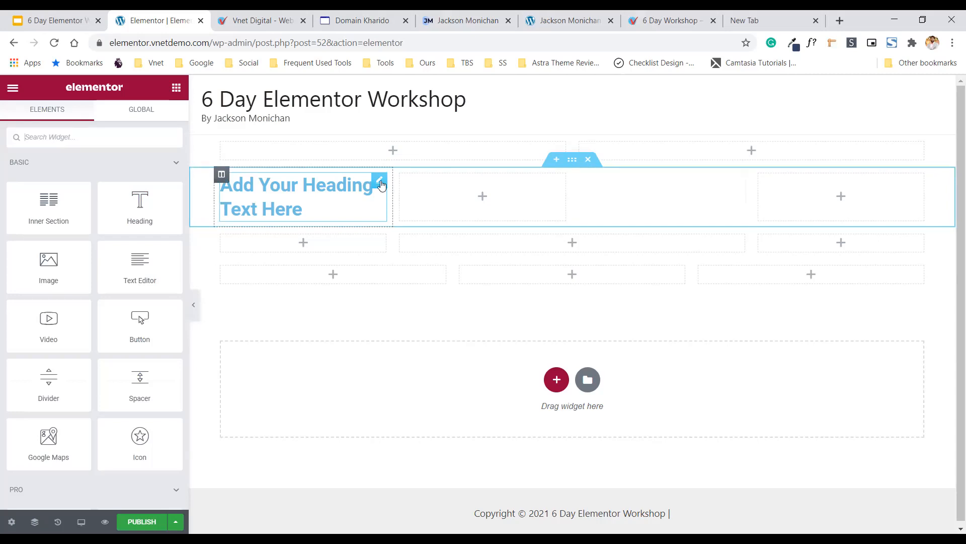
Examine the Layout, Style and Advanced settings of the section containing the heading.
left_click(572, 160)
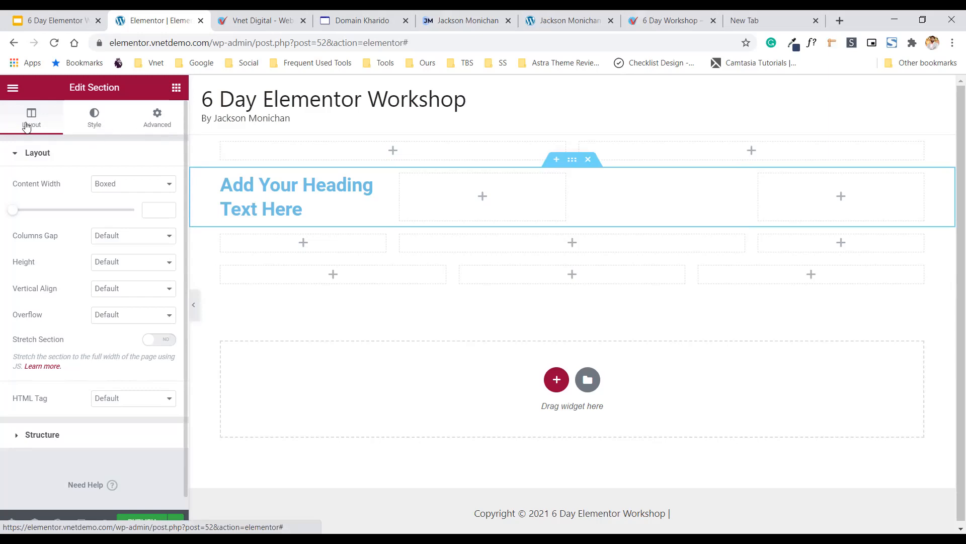
left_click(93, 125)
left_click(157, 132)
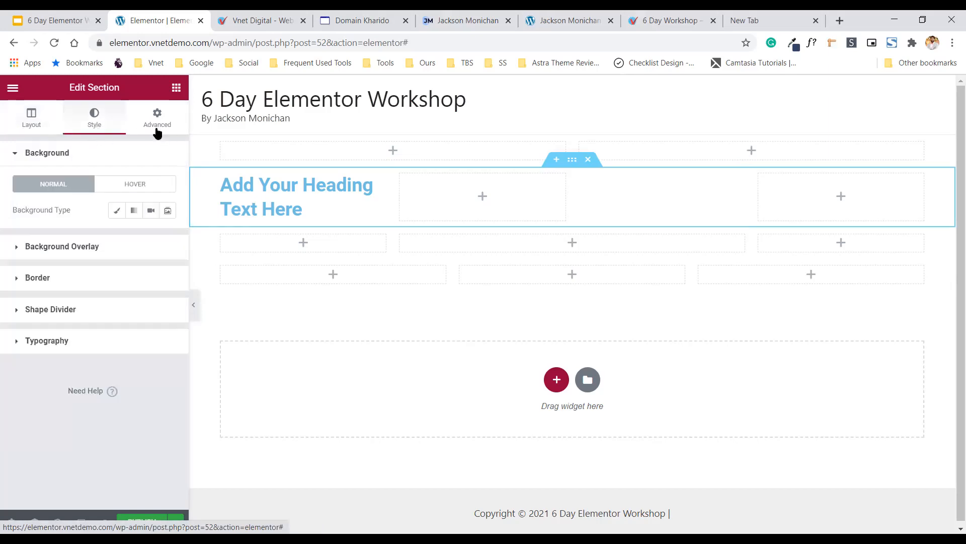
left_click(37, 128)
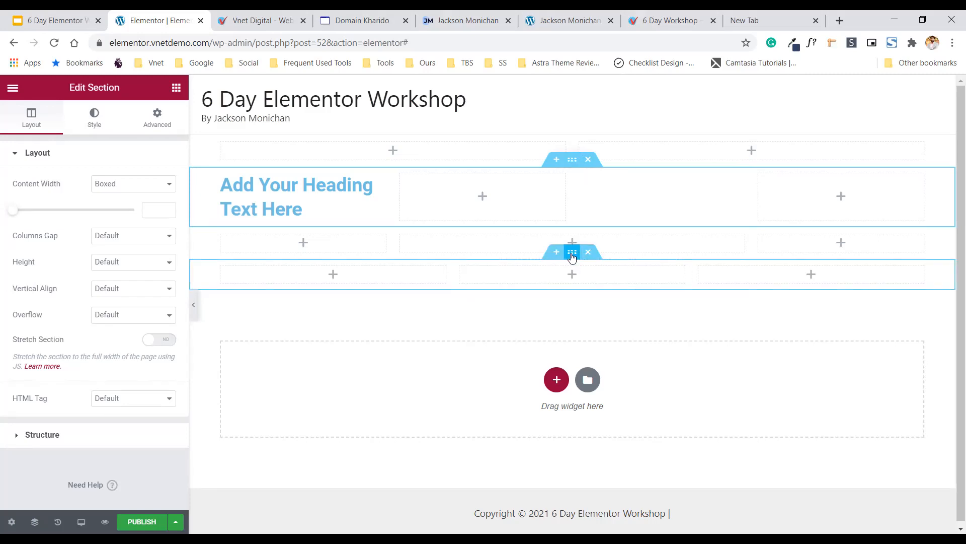
Compare the settings available for sections, for their columns and for the Heading widget.
left_click(572, 256)
left_click(401, 175)
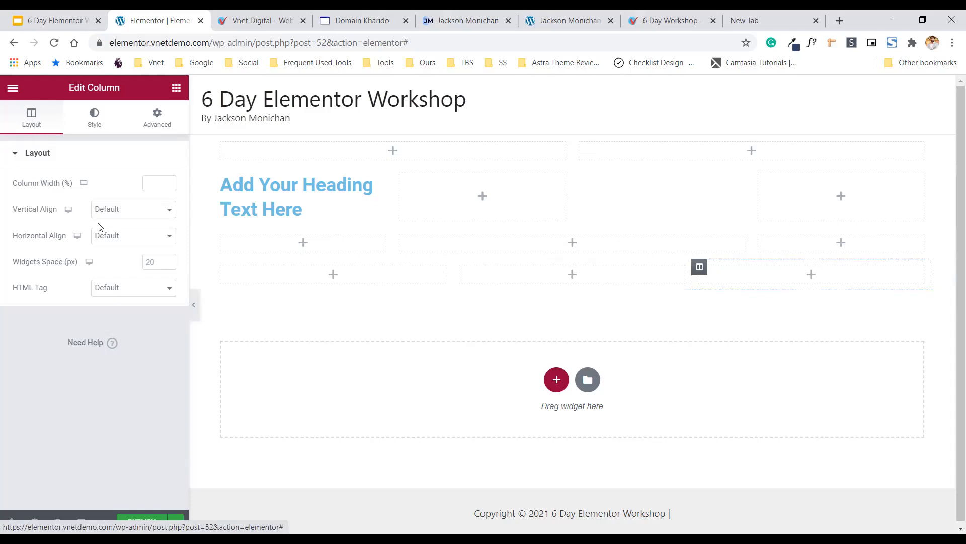
left_click(157, 118)
left_click(46, 124)
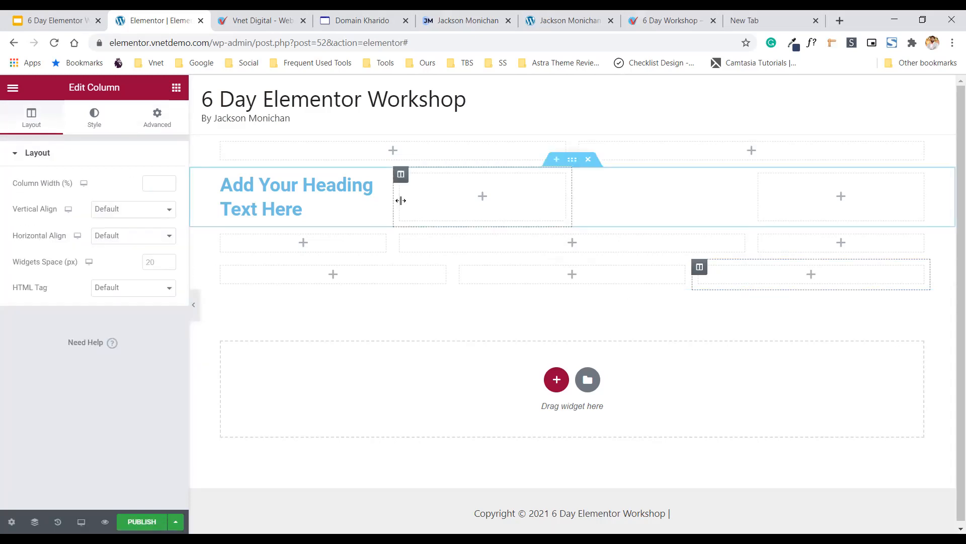
left_click(573, 161)
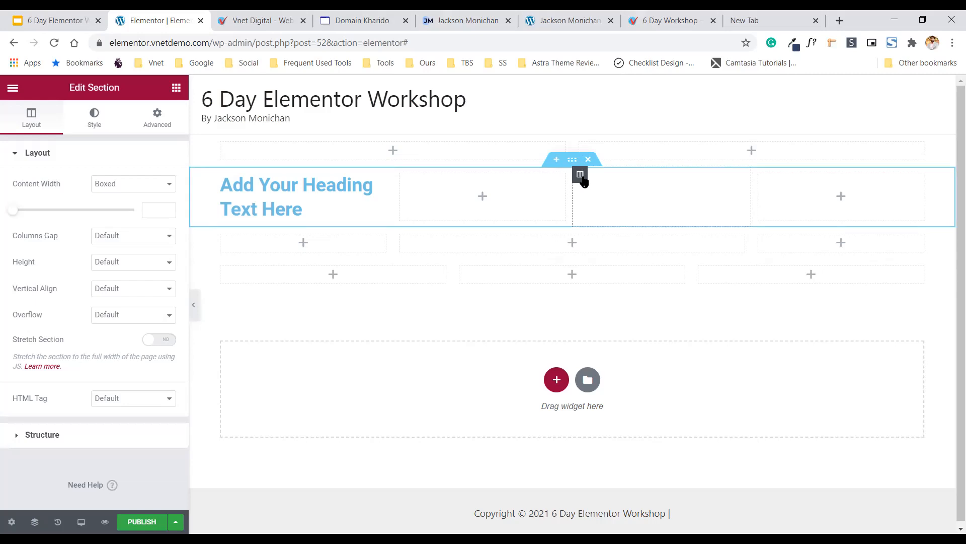
left_click(580, 175)
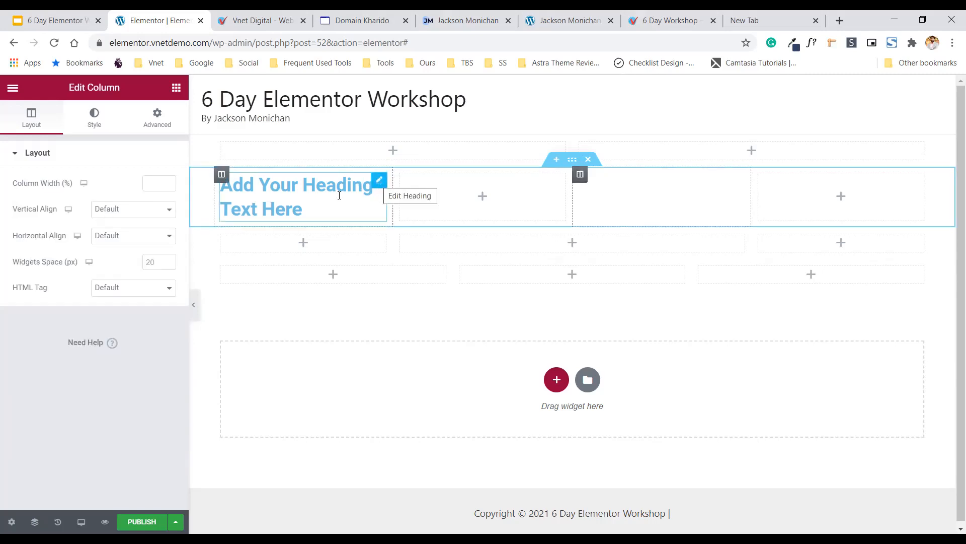
left_click(379, 181)
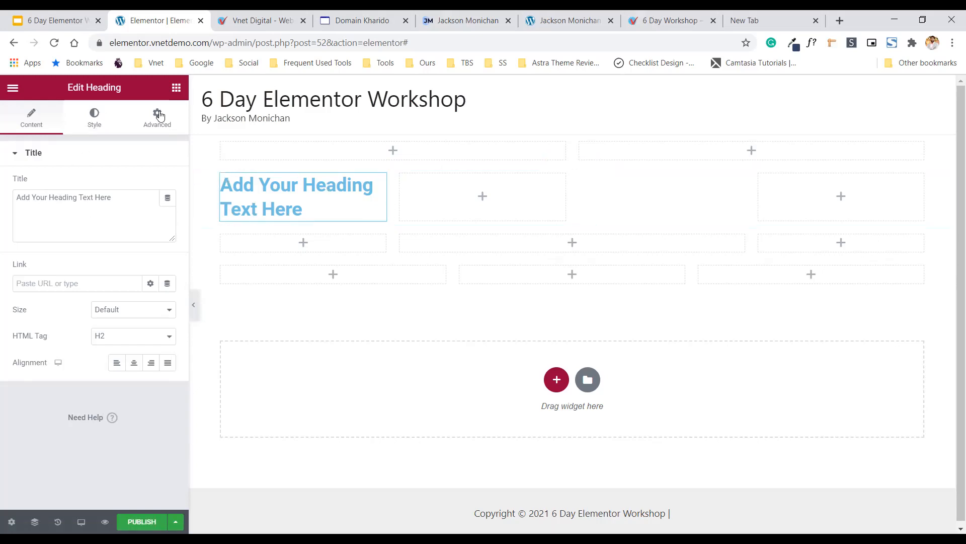
Check the "Usage - Section" slide in Google Slides and return to the Elementor page.
left_click(66, 19)
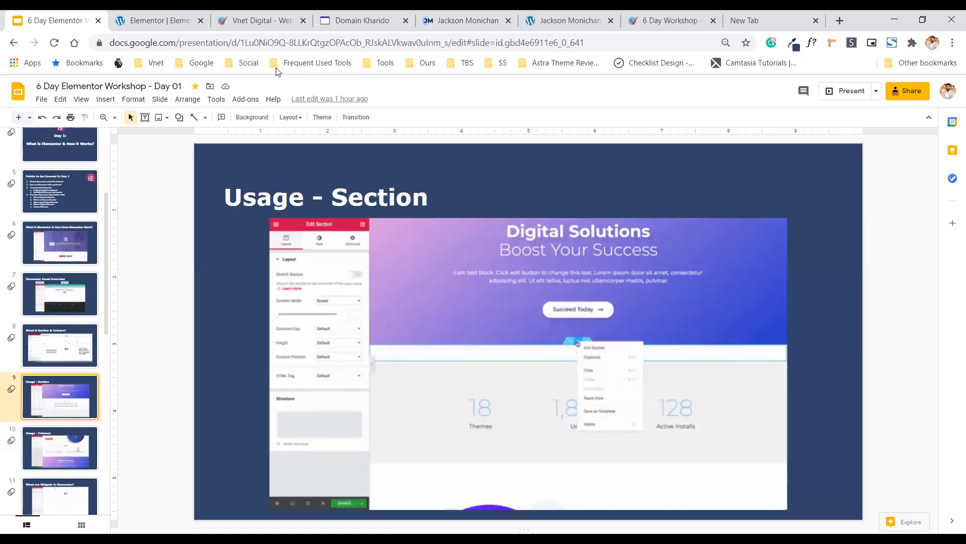
left_click(161, 13)
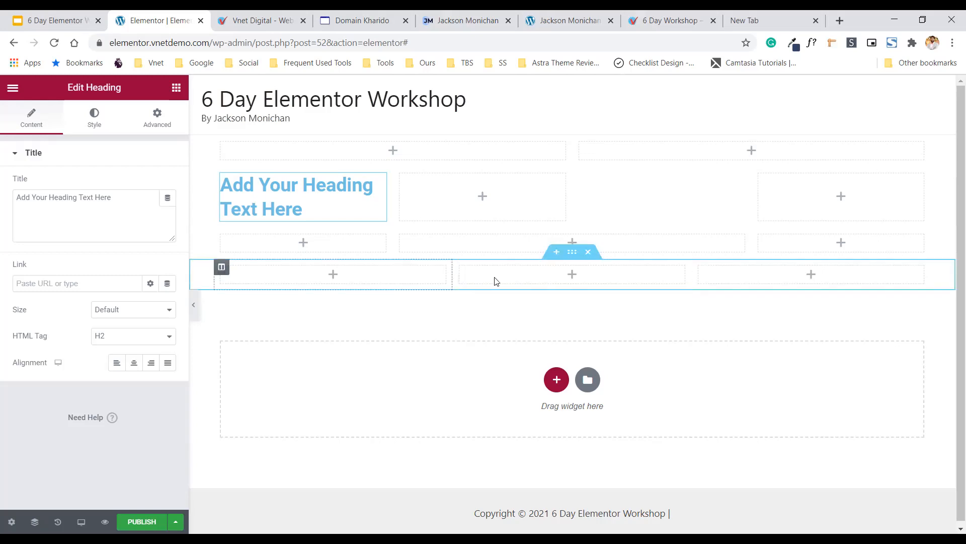
Open the structure choices for a new section and view the settings of the three-column section above it.
left_click(556, 381)
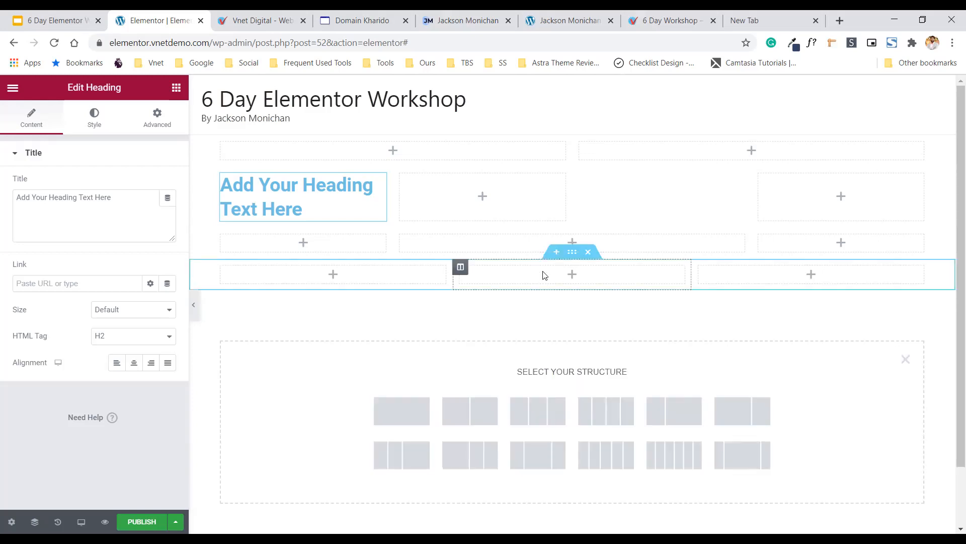
left_click(571, 268)
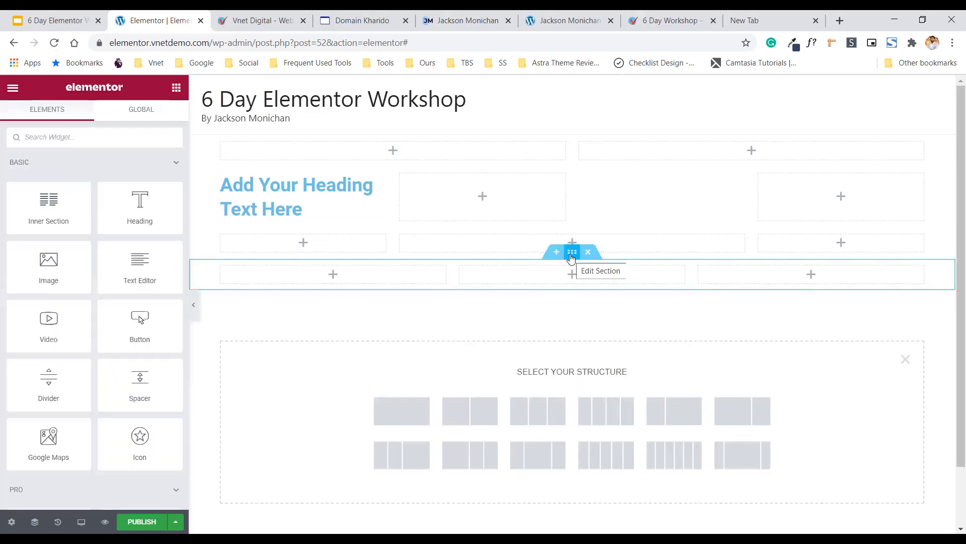
left_click(571, 258)
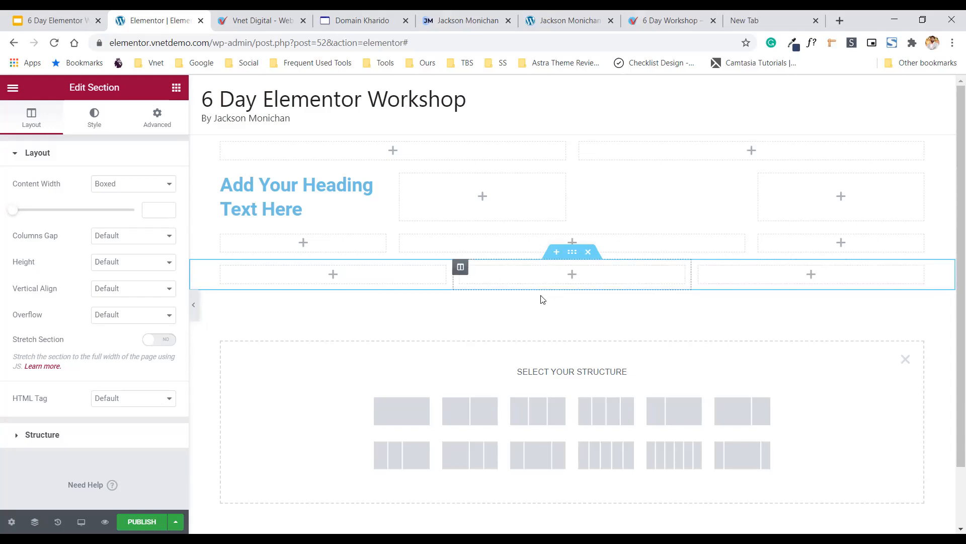
Add a new column after the middle column of the bottom three-column section.
right_click(461, 270)
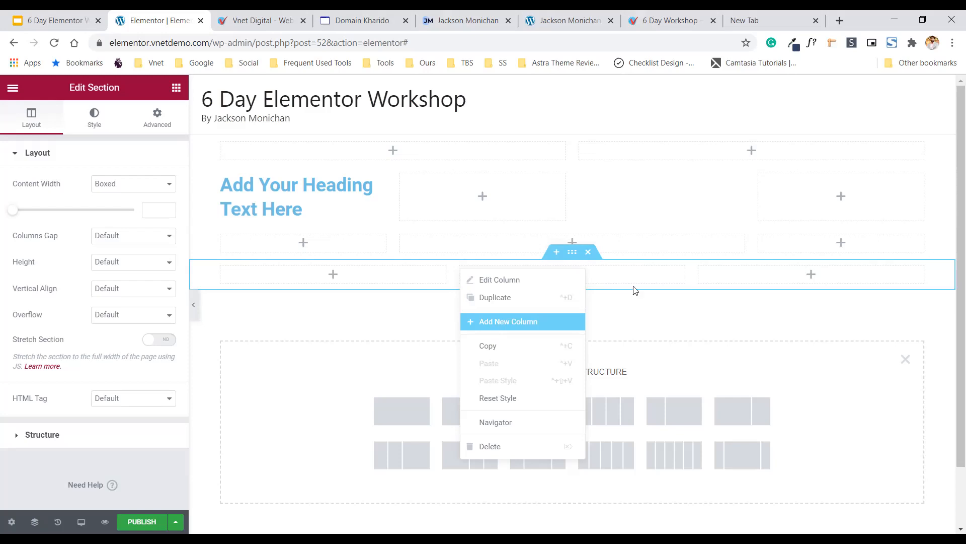
left_click(373, 282)
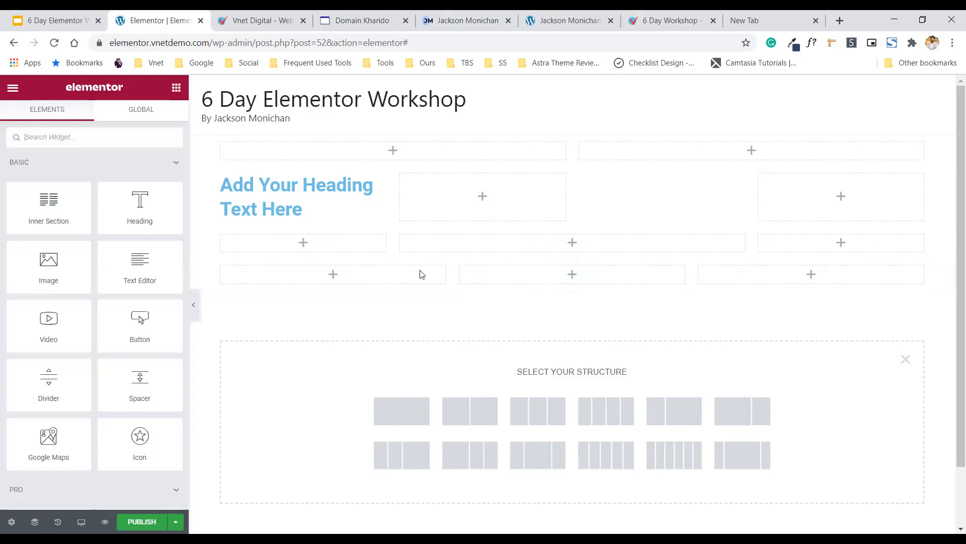
right_click(463, 270)
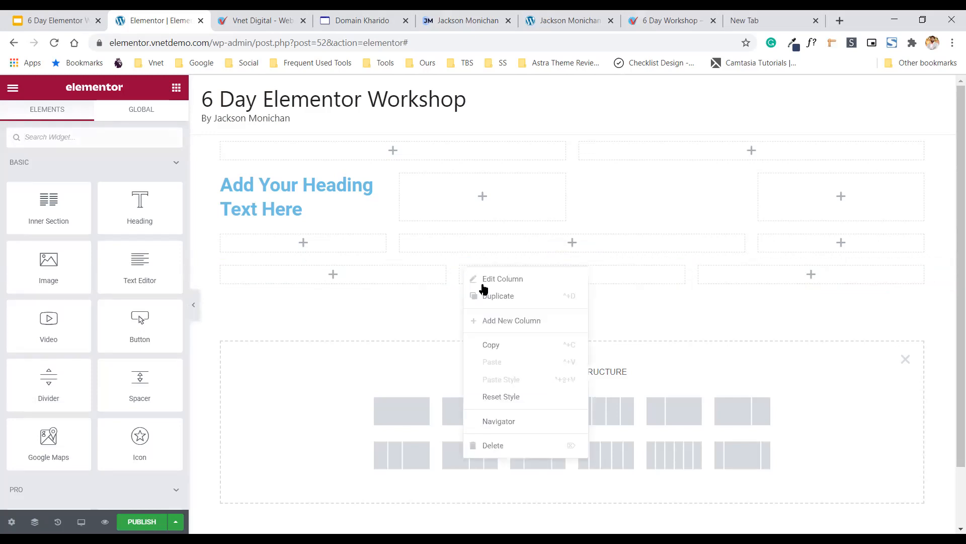
left_click(502, 322)
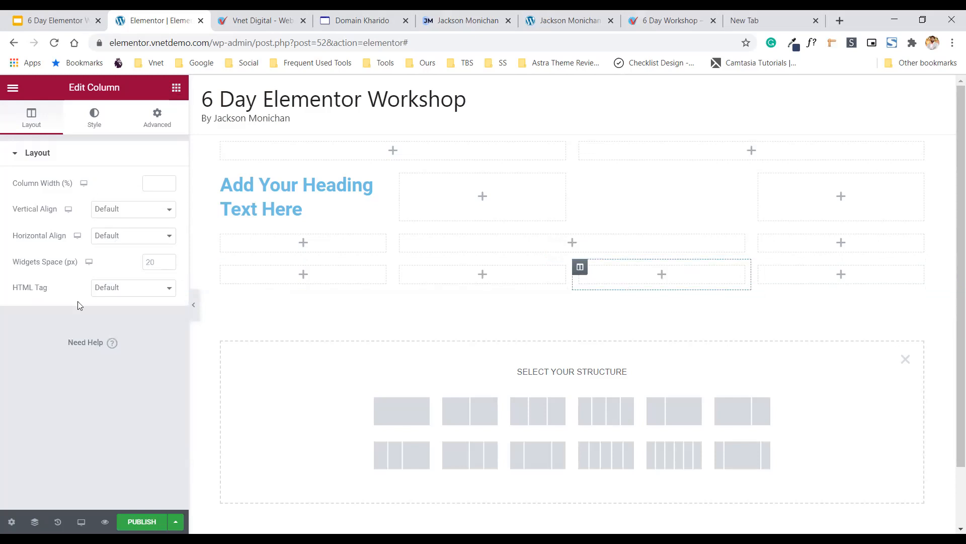
Place an Icon widget in each of the four columns of the bottom section.
left_click_drag(154, 424, 312, 287)
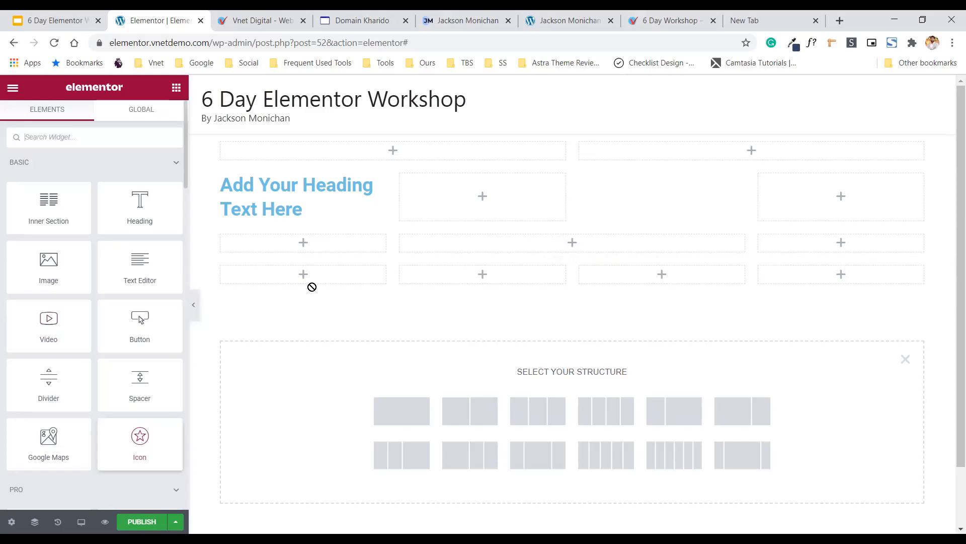
left_click(175, 91)
left_click_drag(142, 454, 489, 279)
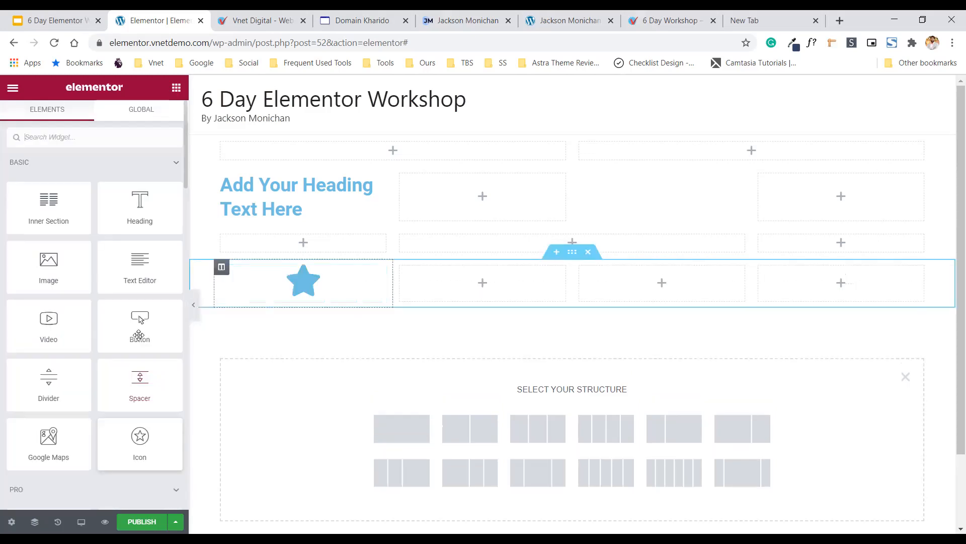
left_click(175, 86)
left_click_drag(146, 428, 682, 280)
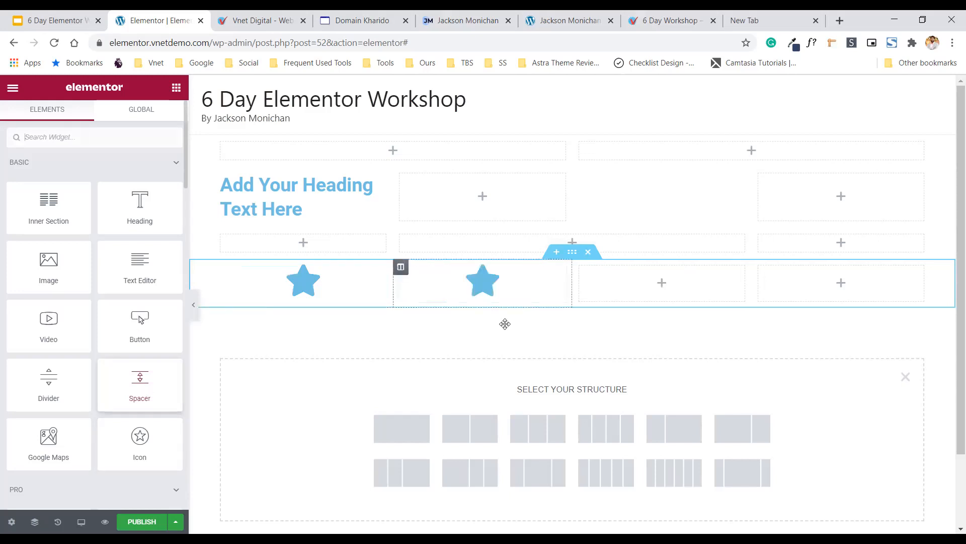
left_click(174, 93)
left_click_drag(147, 436, 846, 293)
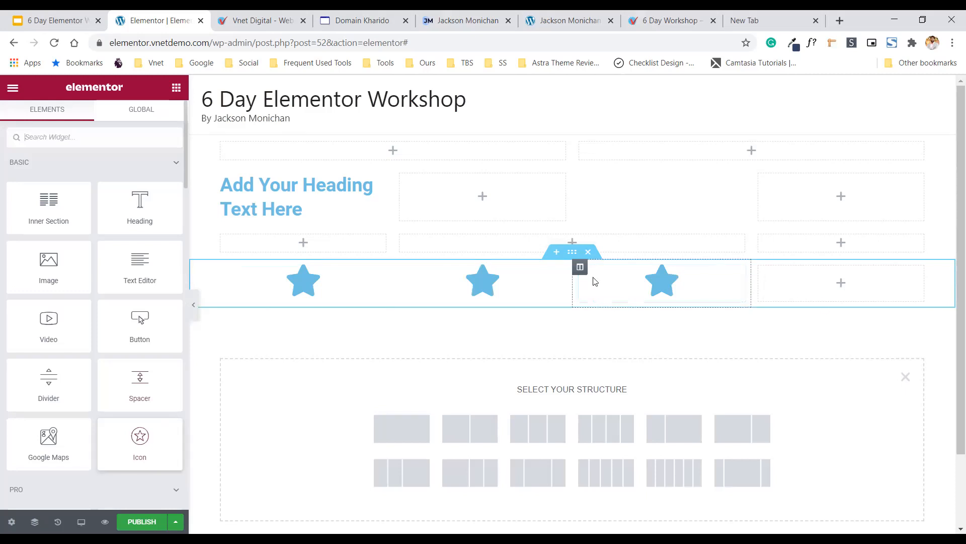
Change the icon in the third column of the bottom section to Square from the icon library.
left_click(303, 283)
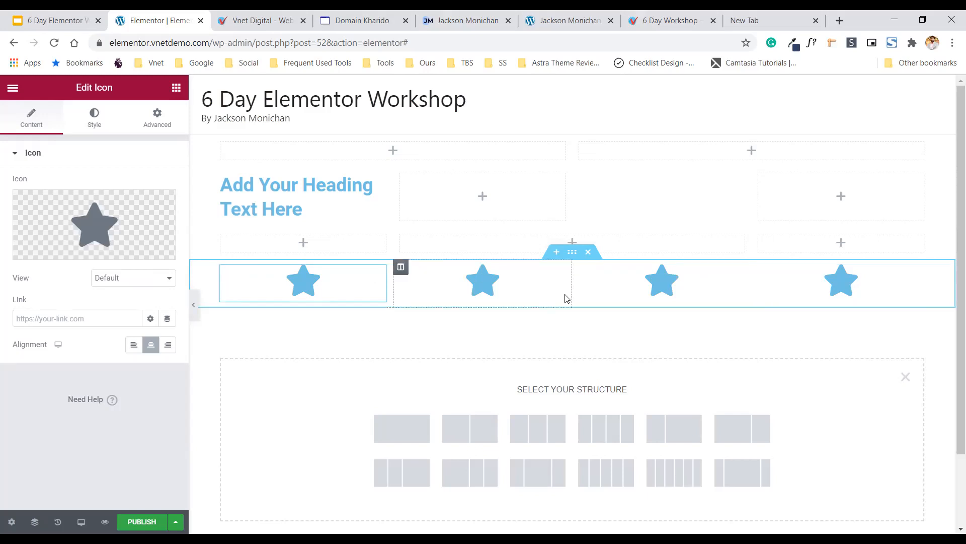
left_click(626, 285)
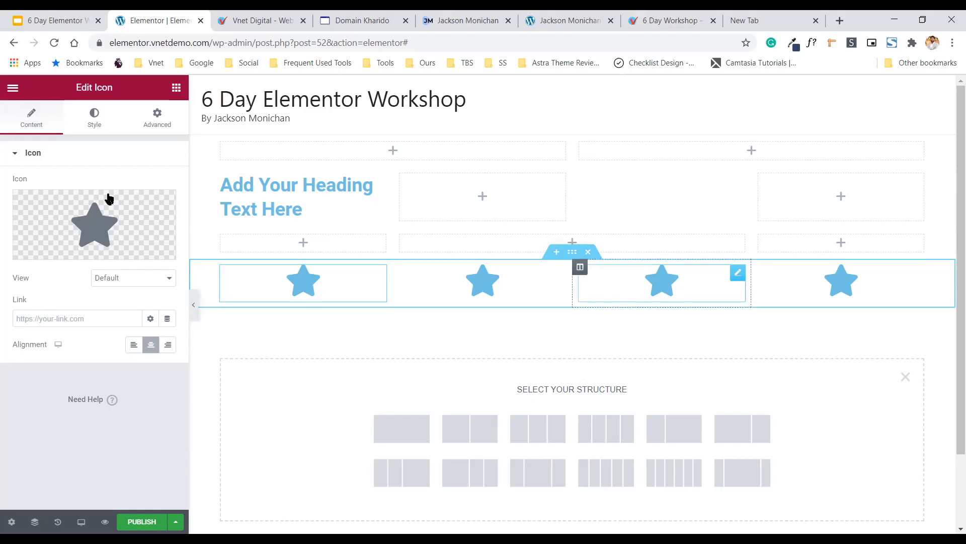
left_click(112, 218)
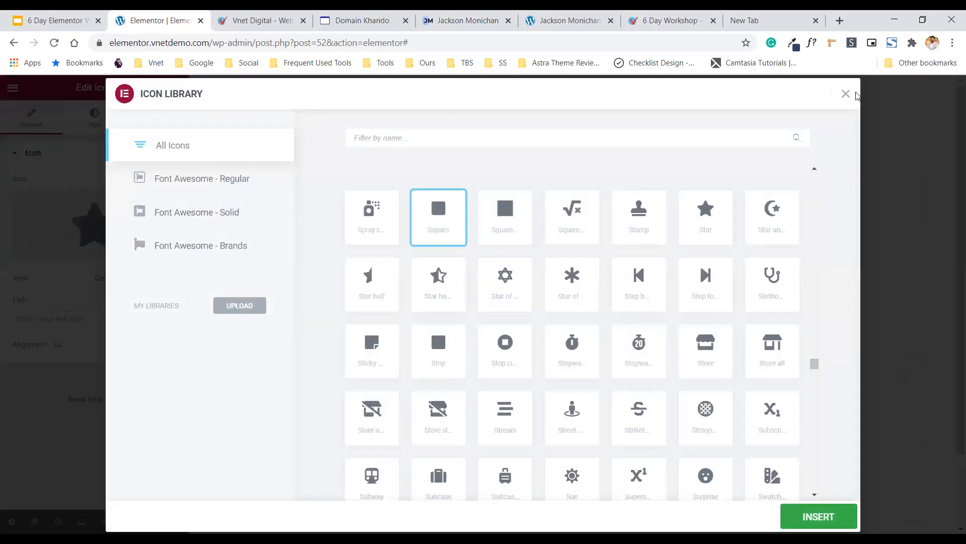
left_click(858, 96)
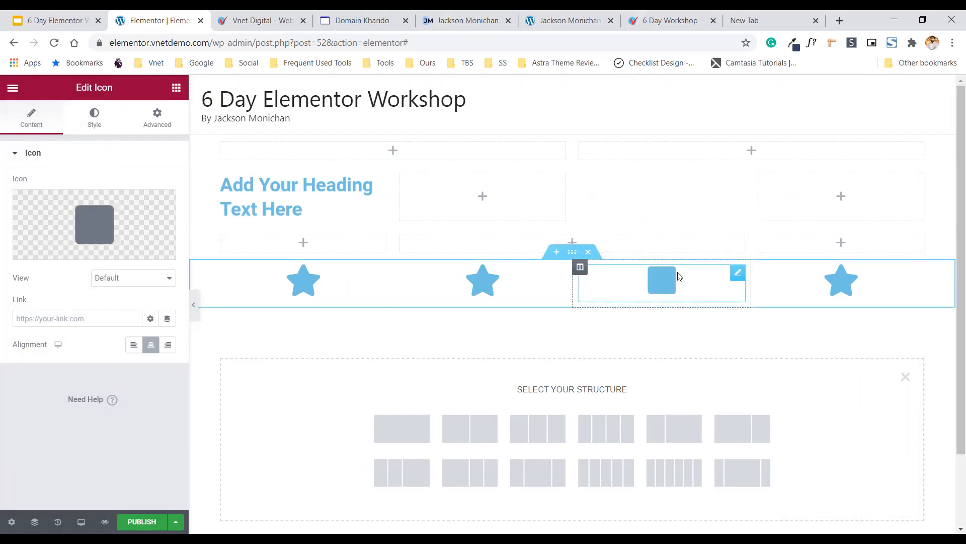
Add an empty column after the square icon's column and delete it again.
right_click(581, 268)
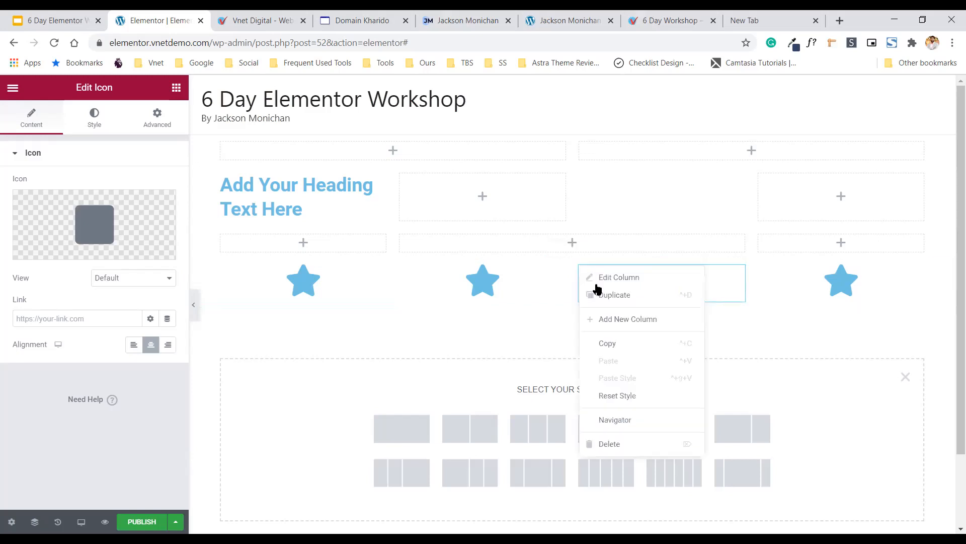
left_click(608, 326)
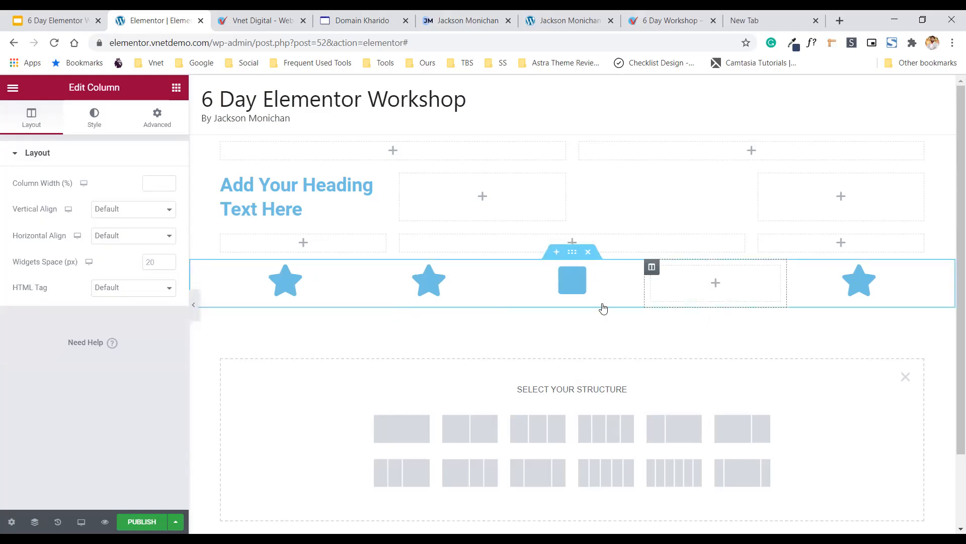
left_click(648, 298)
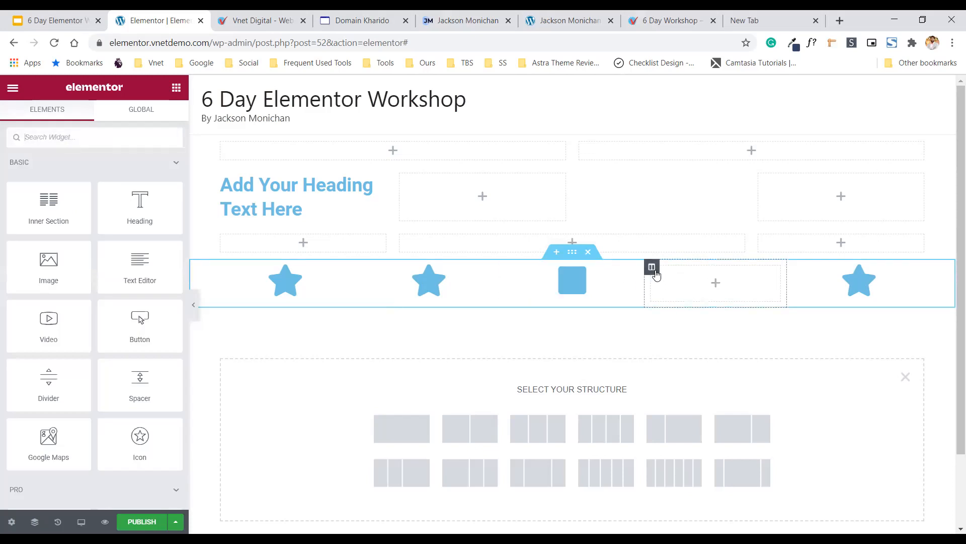
right_click(651, 271)
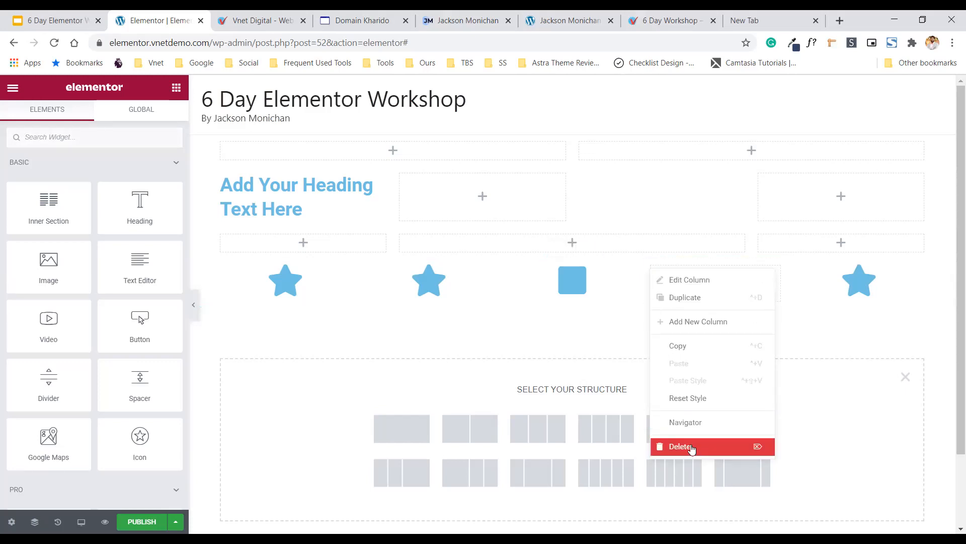
key("Delete")
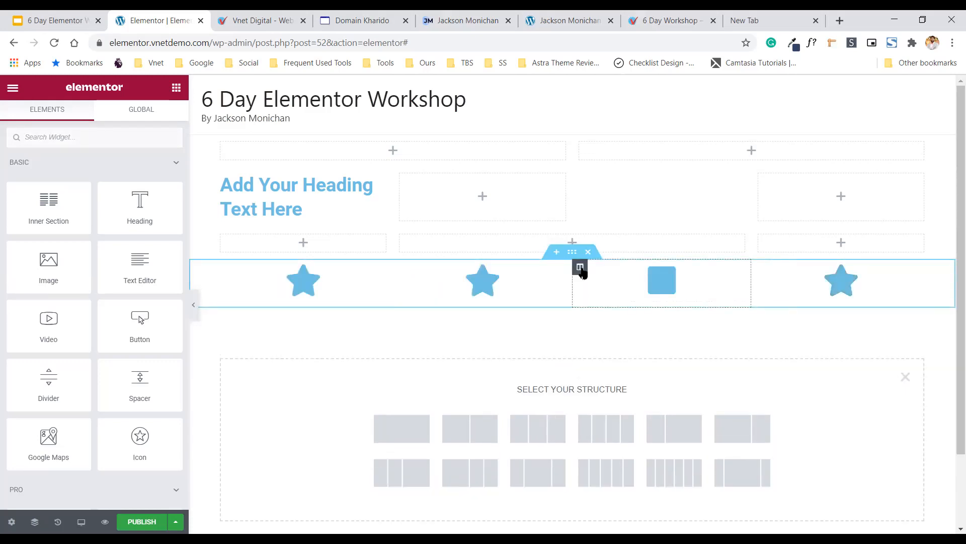
Duplicate the third column of the bottom section together with its square icon.
right_click(580, 270)
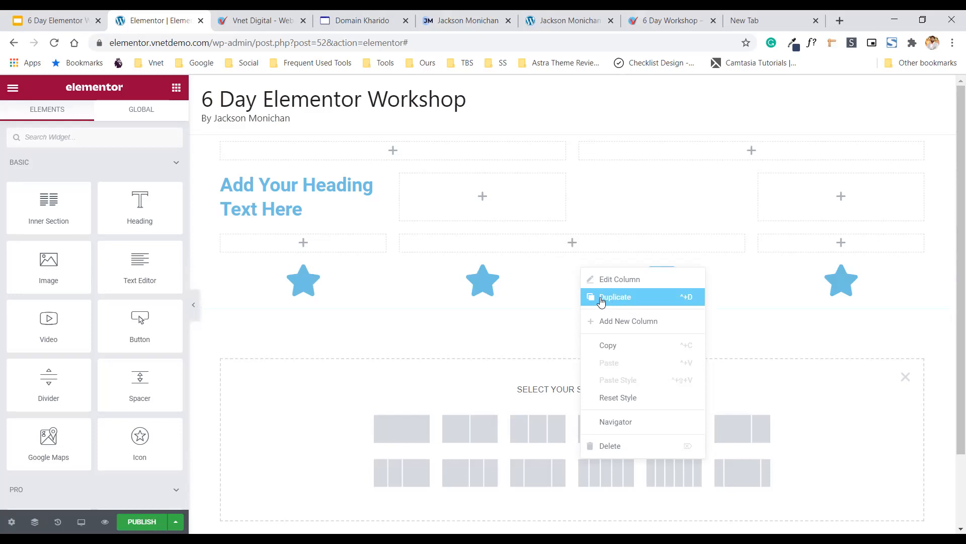
key("ctrl+d")
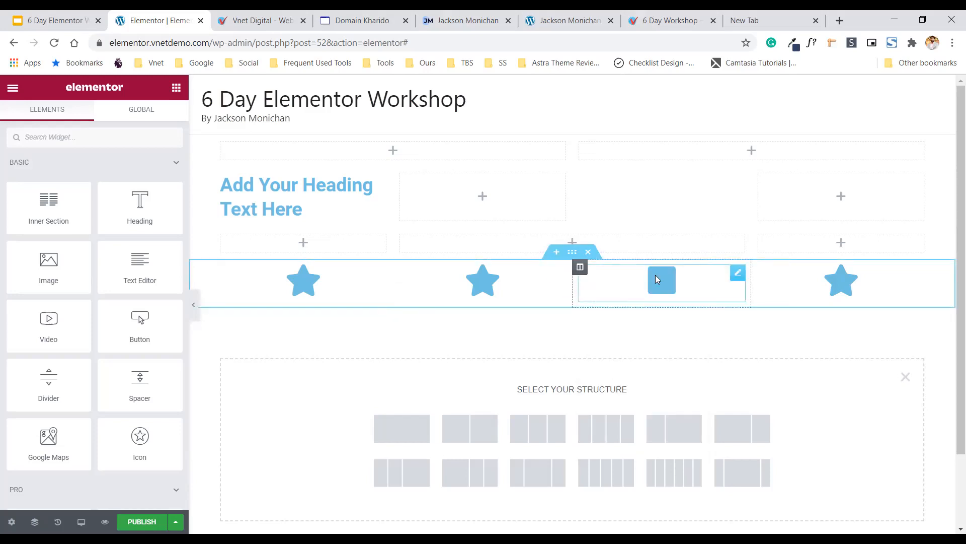
left_click(580, 268)
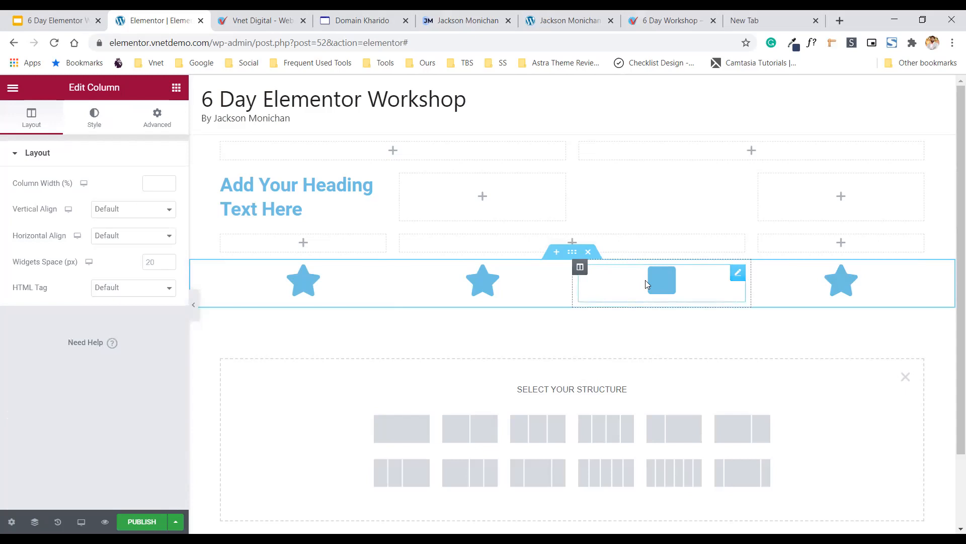
right_click(580, 271)
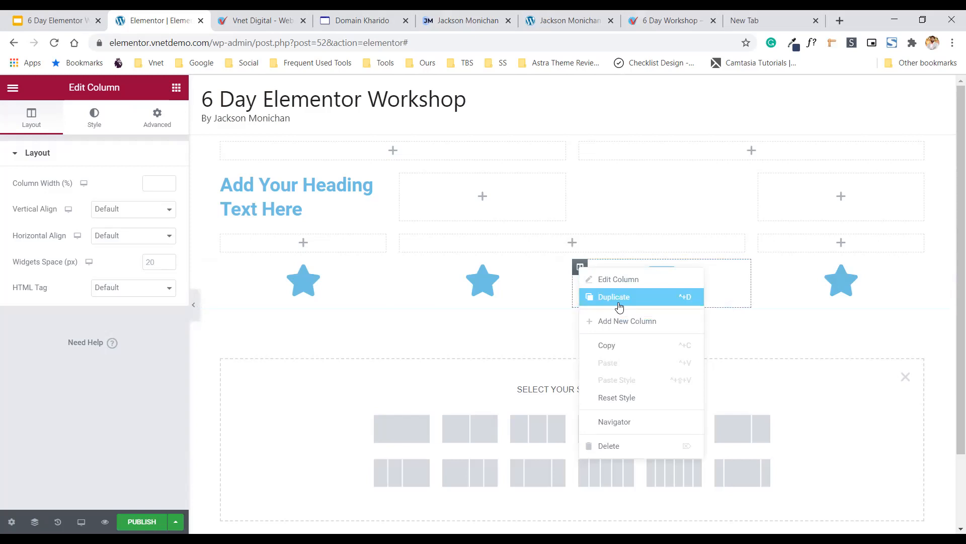
left_click(679, 302)
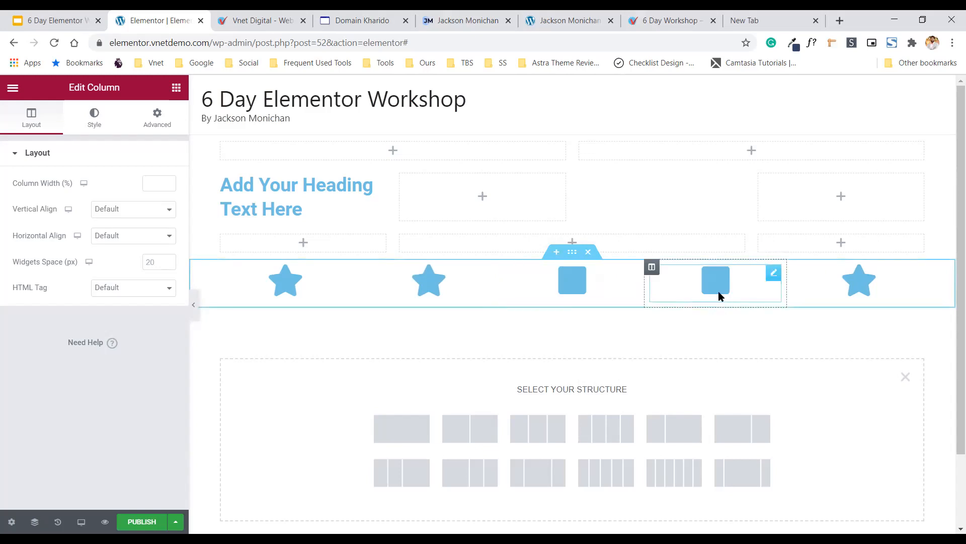
Place a Heading widget below the square icon in the third column and duplicate that column with both widgets.
left_click(173, 93)
left_click_drag(139, 211, 573, 313)
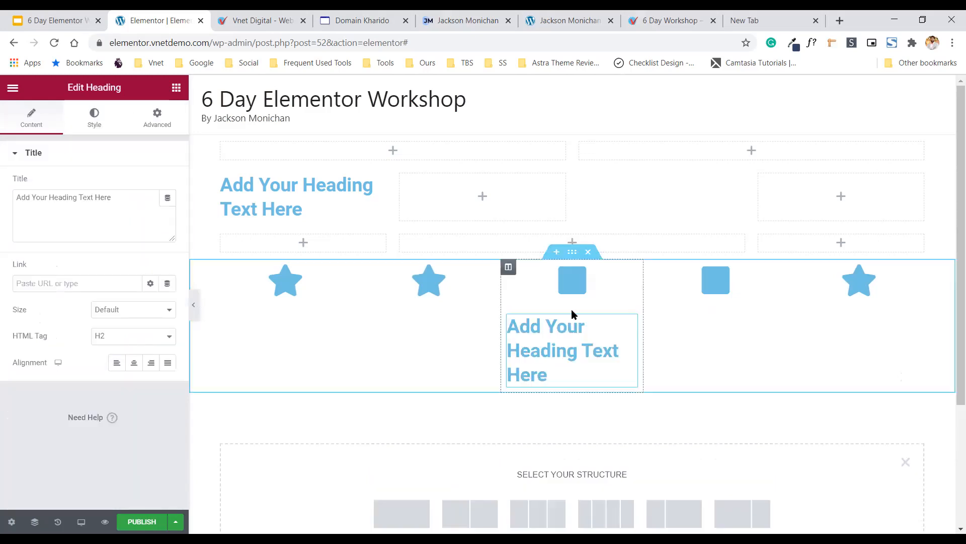
left_click(577, 287)
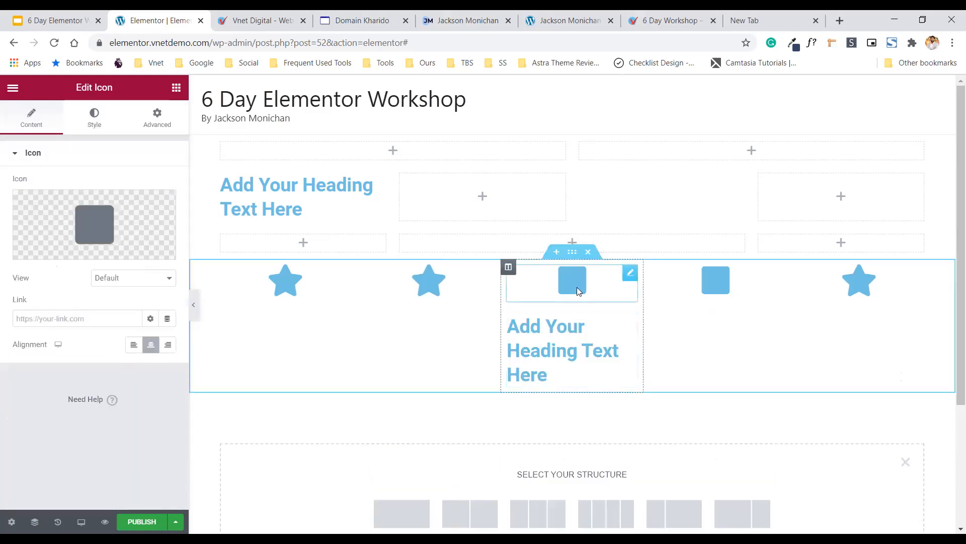
left_click(572, 317)
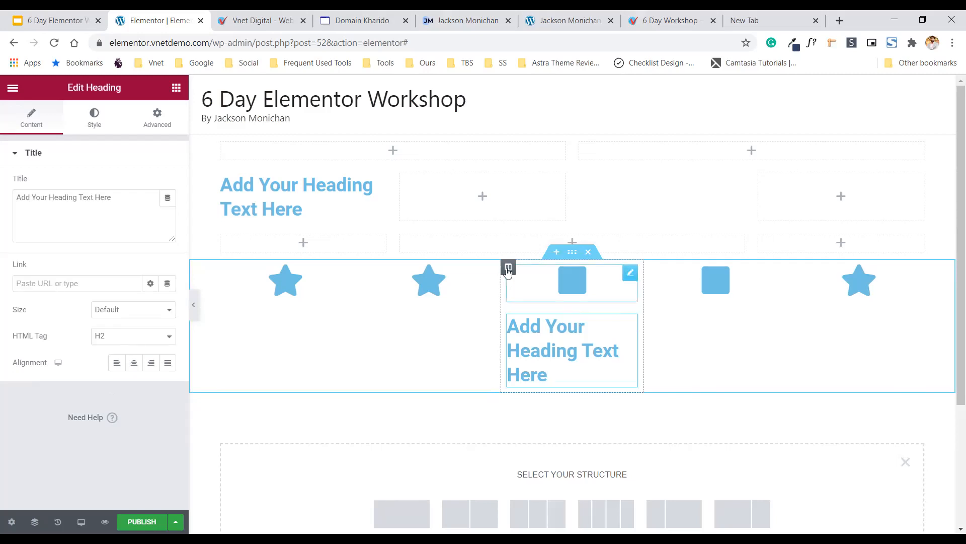
right_click(508, 270)
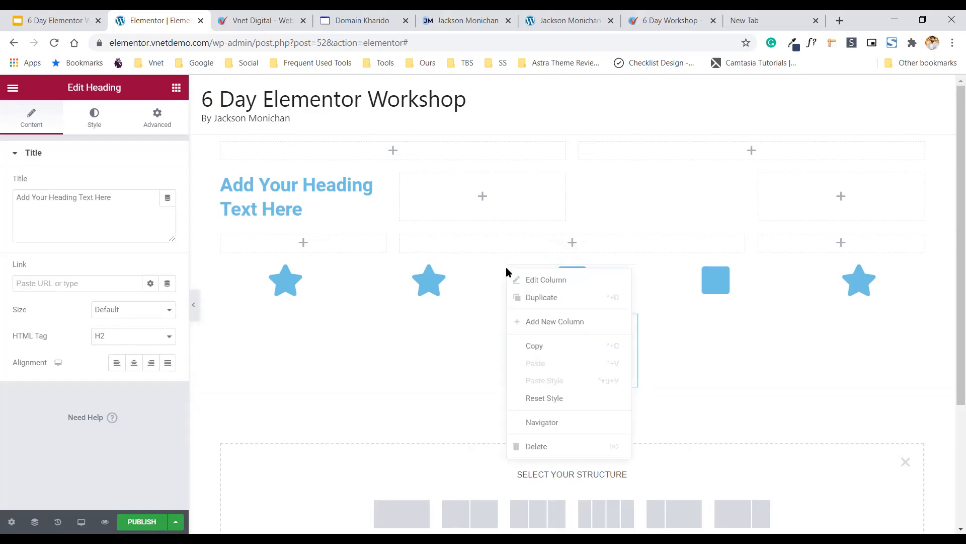
left_click(539, 298)
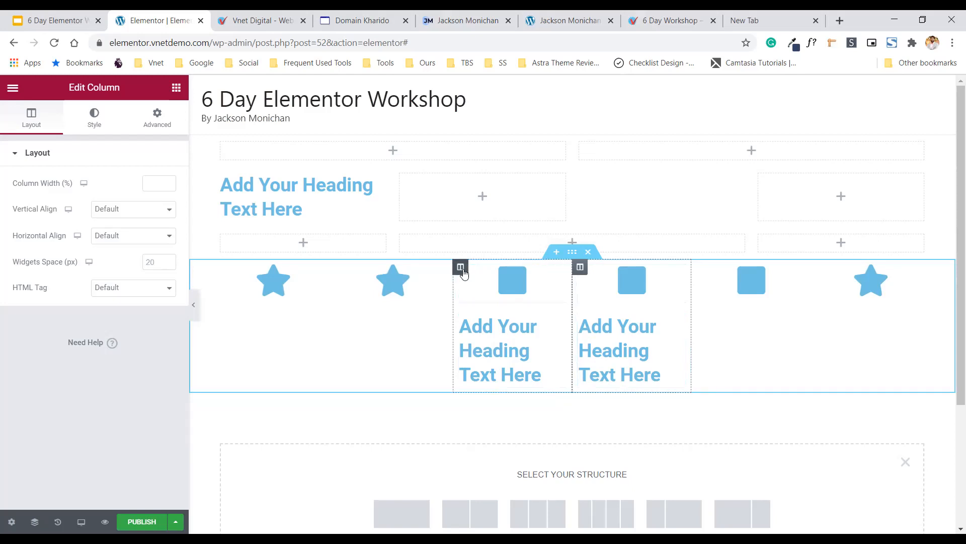
Duplicate the whole bottom section containing the icons and headings.
right_click(573, 257)
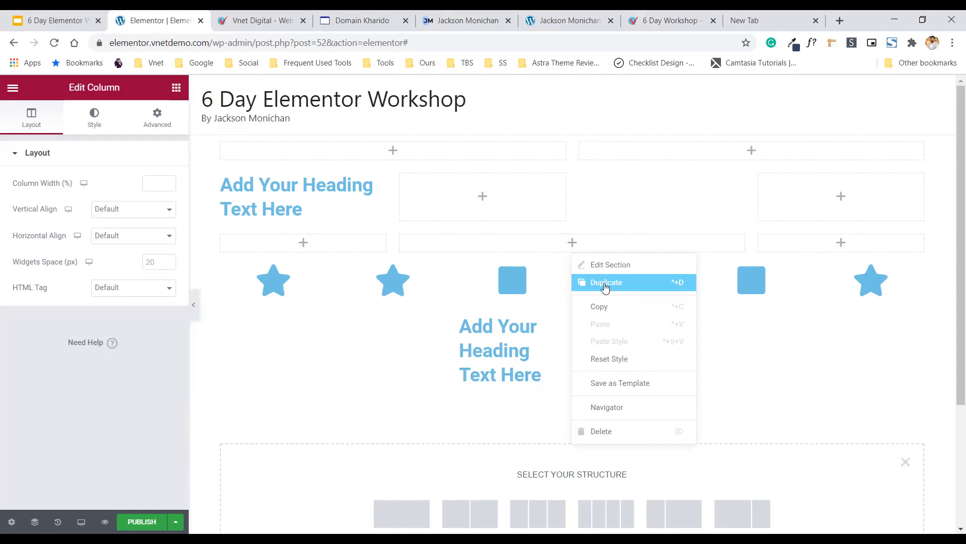
left_click(576, 264)
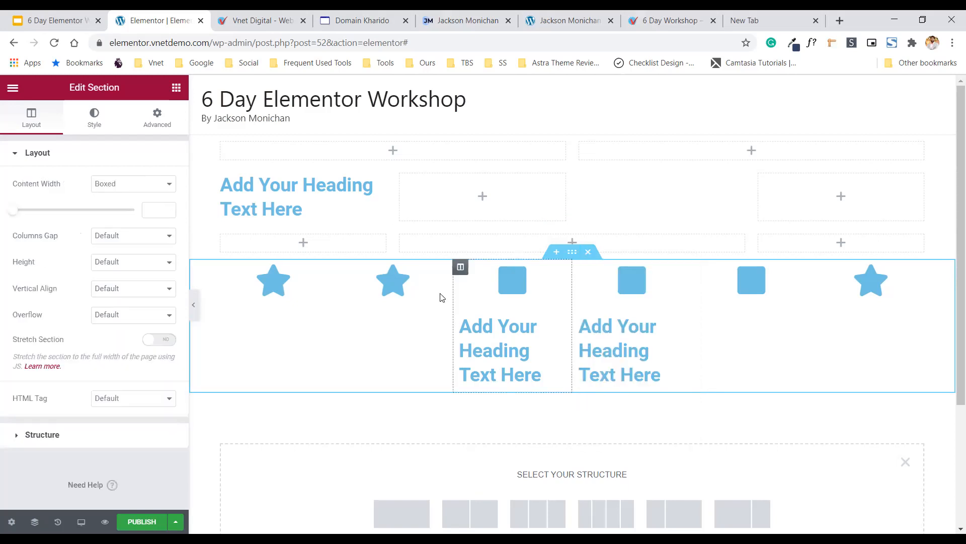
right_click(572, 251)
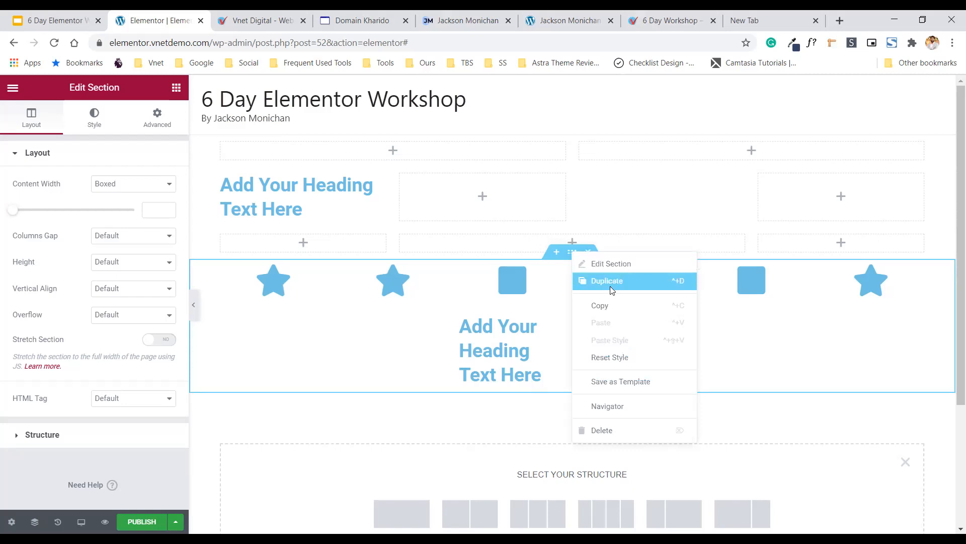
left_click(589, 305)
scroll(555, 233, "down", 3)
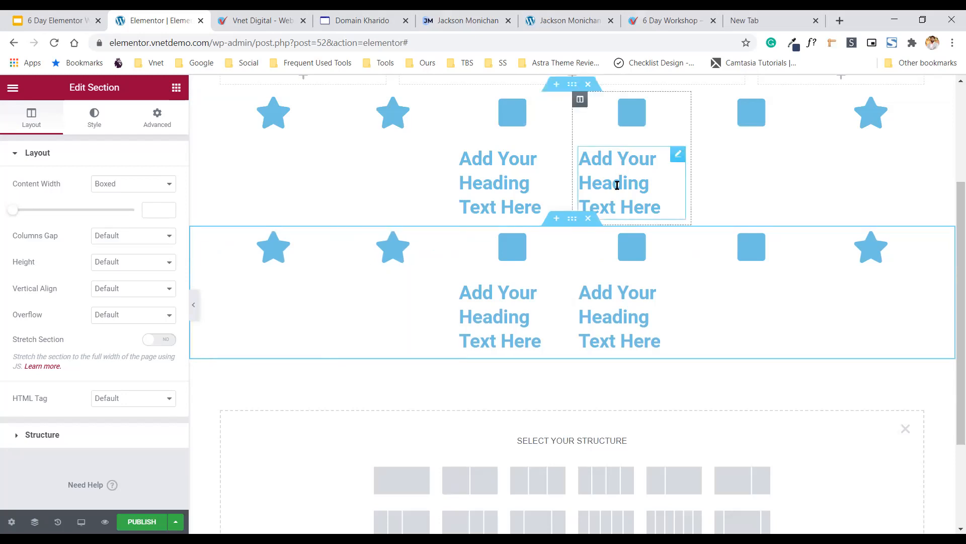
scroll(558, 253, "up", 3)
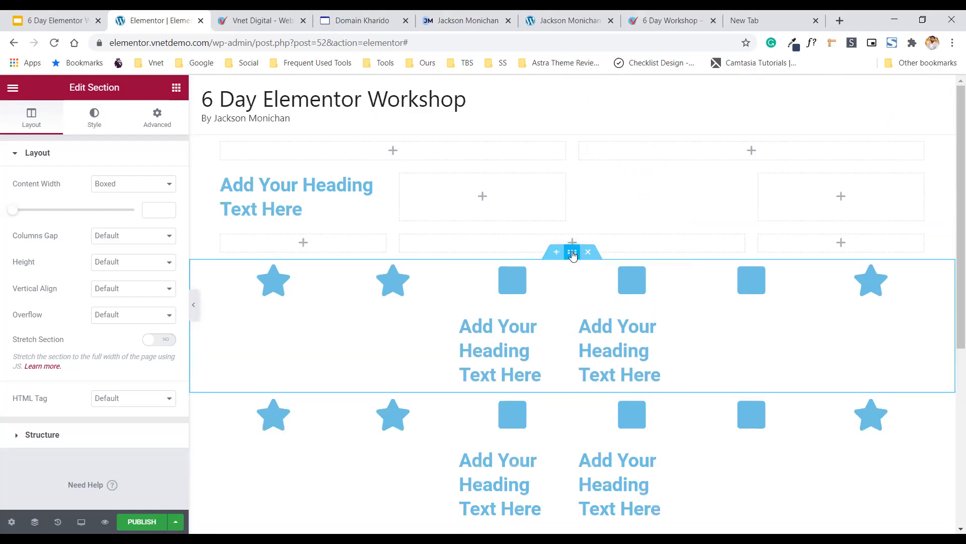
Add a new single-column section at the end of the page, below the duplicated icon section.
scroll(572, 337, "down", 3)
scroll(487, 296, "down", 3)
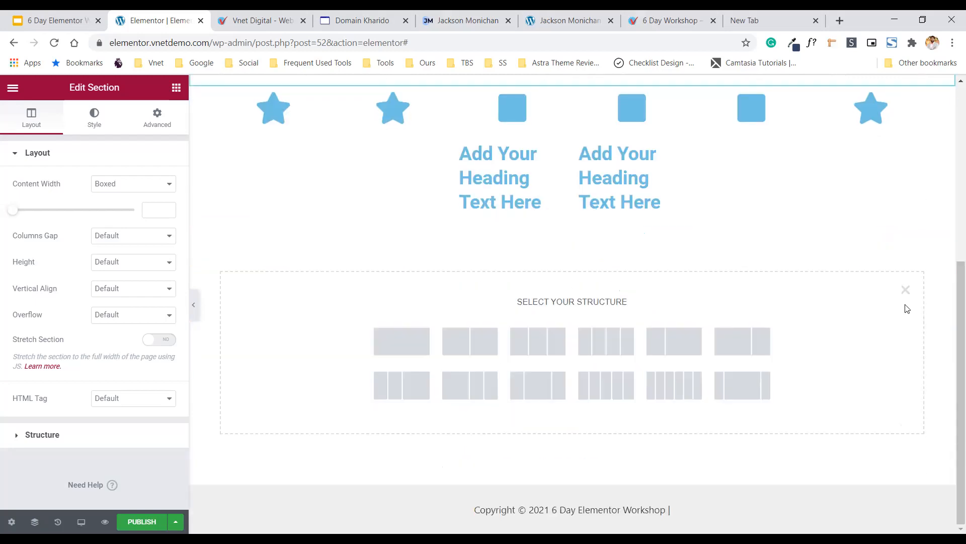
left_click(906, 297)
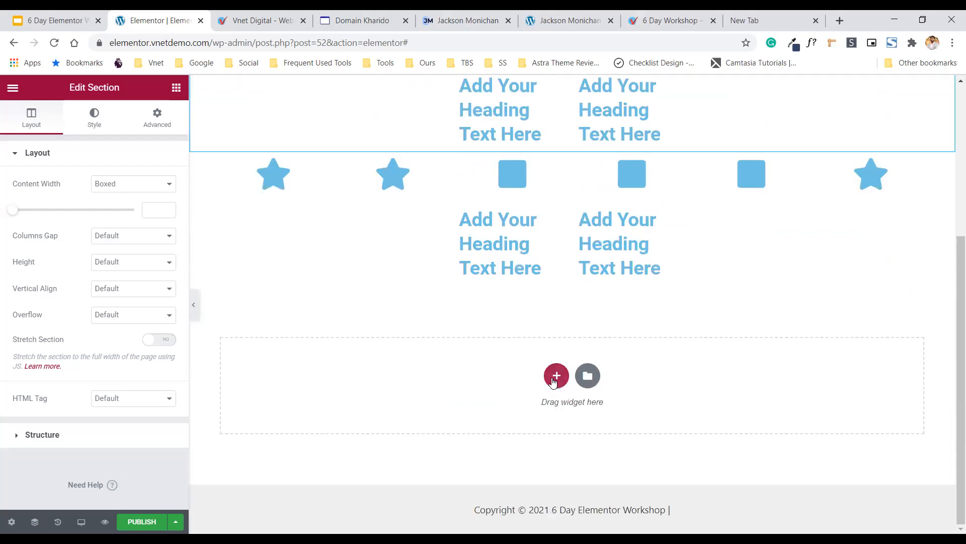
left_click(557, 377)
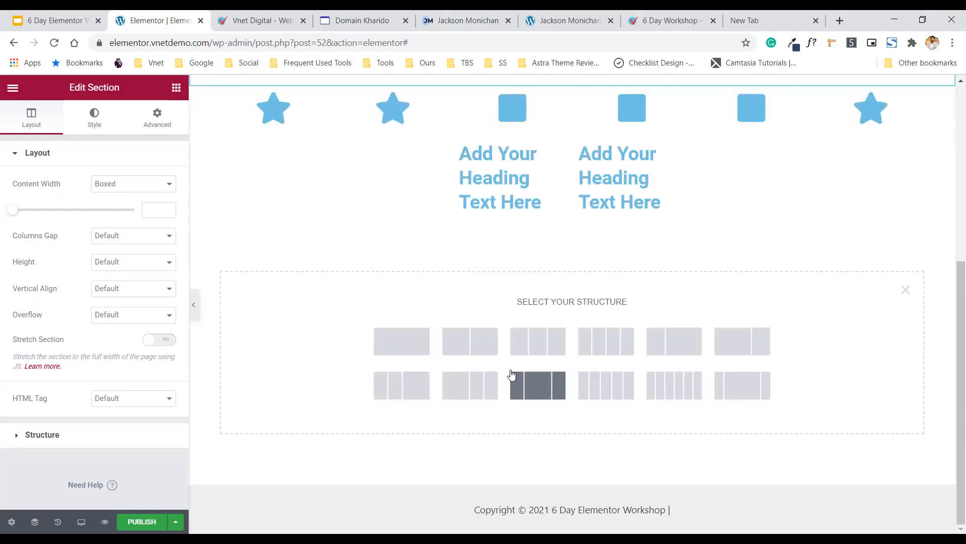
left_click(402, 355)
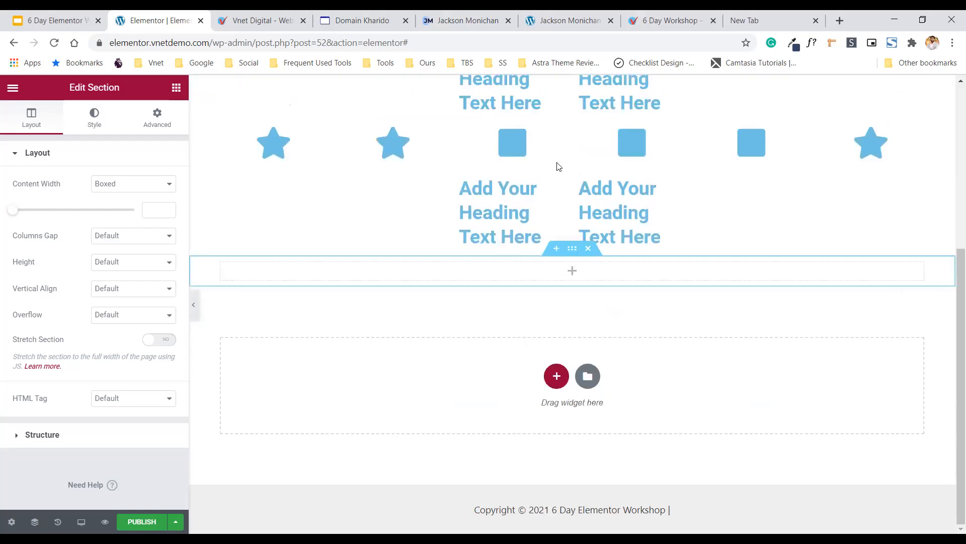
scroll(557, 166, "up", 3)
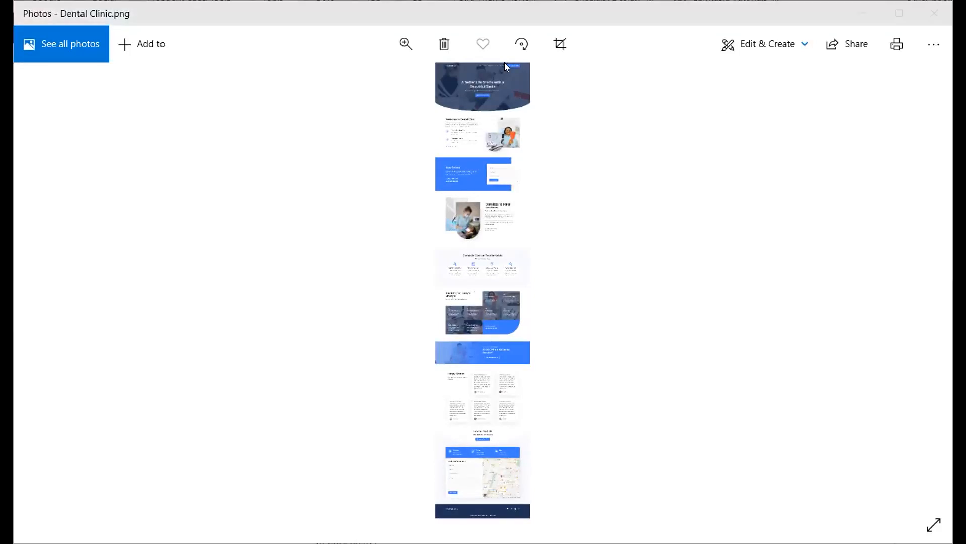
Enlarge Dental Clinic.png in Photos and examine the page design from the services section up to the hero banner.
left_click(406, 46)
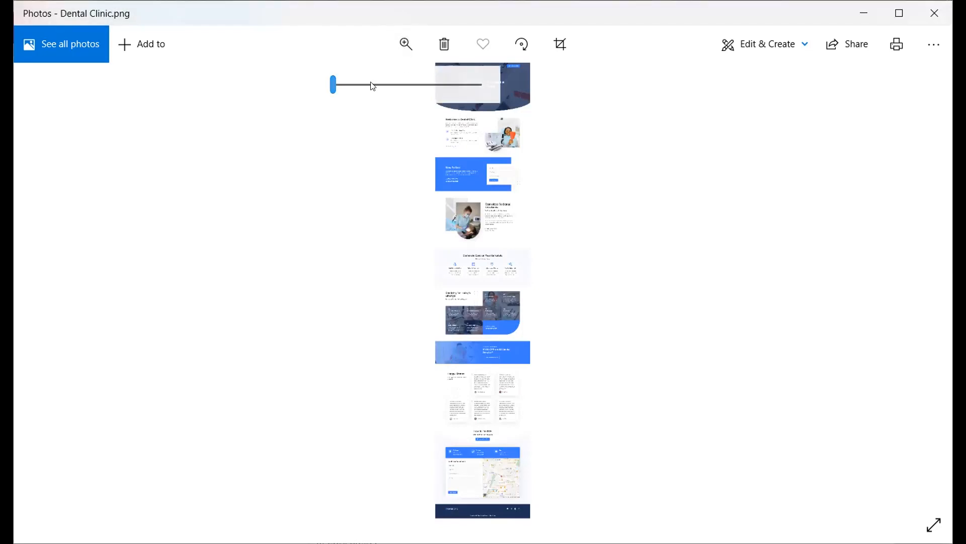
left_click(373, 87)
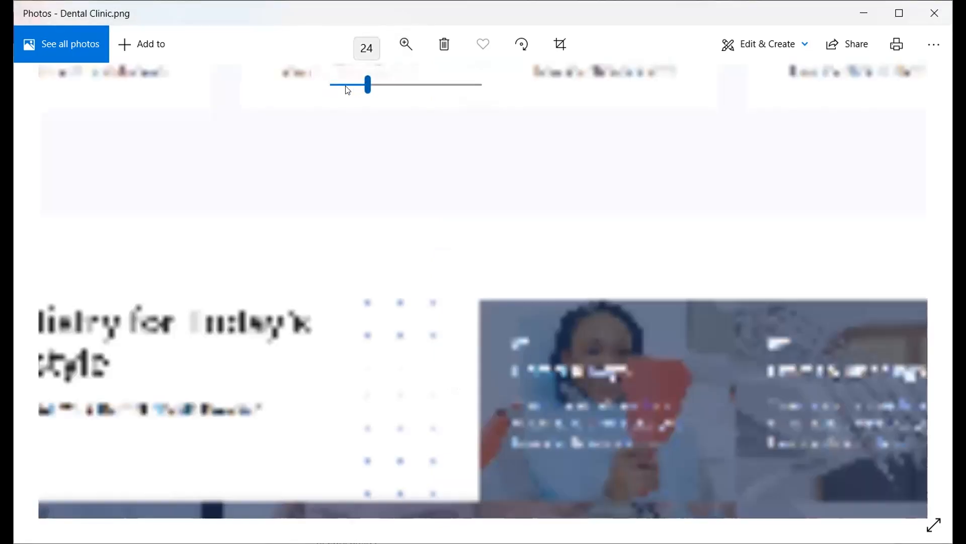
left_click(348, 85)
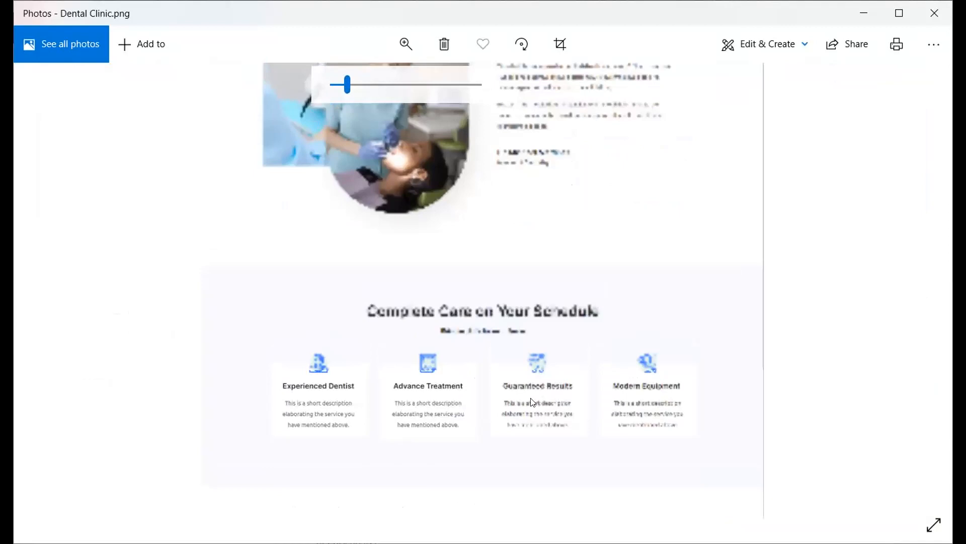
scroll(544, 326, "up", 3)
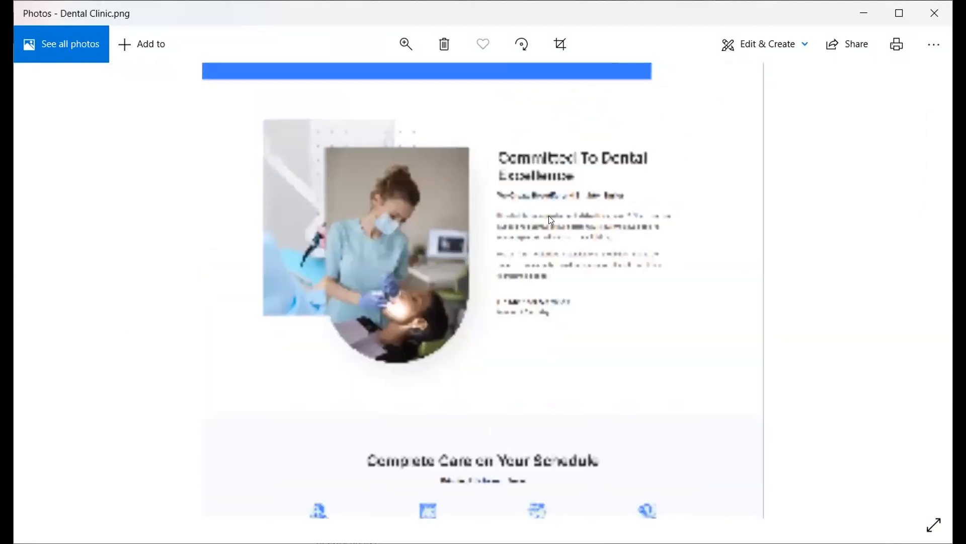
scroll(549, 215, "up", 10)
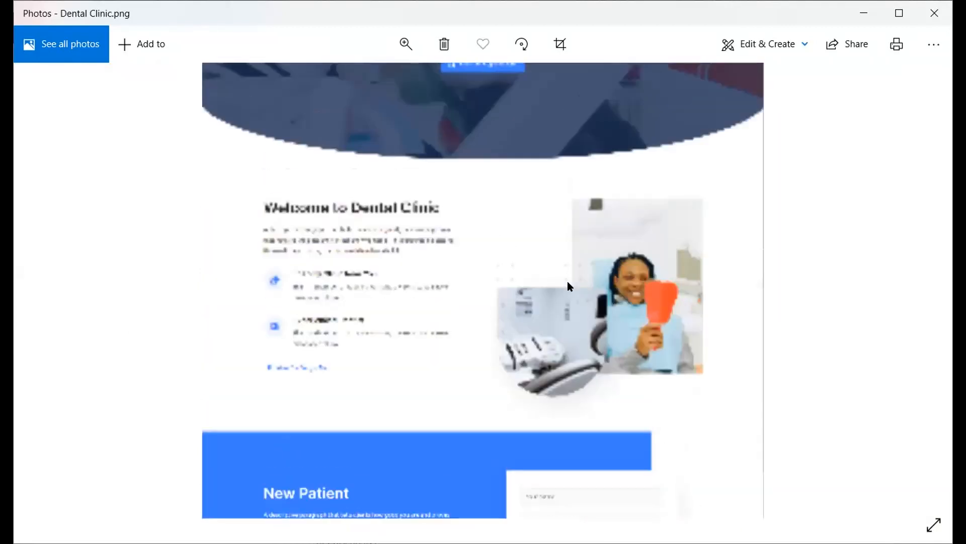
scroll(567, 281, "up", 4)
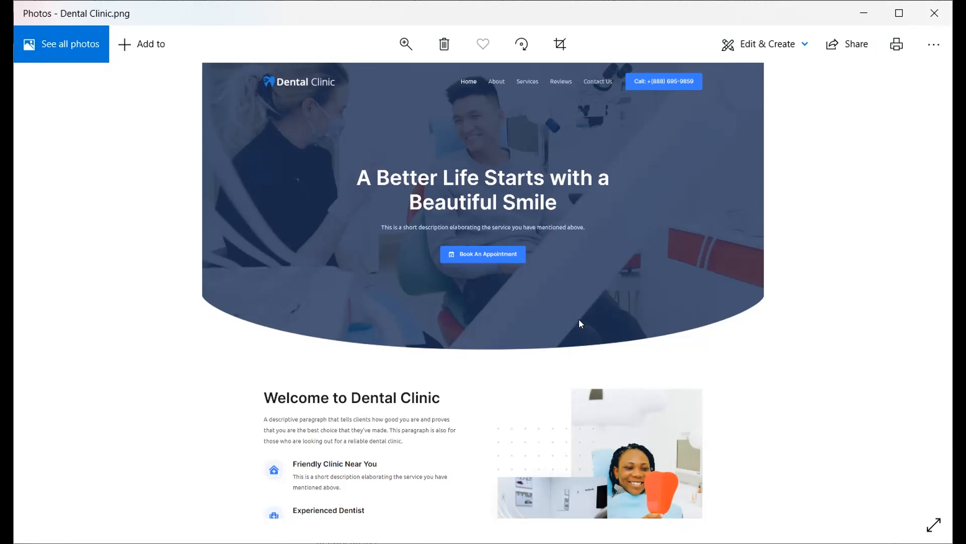
Examine the Dental Clinic.png design from the hero banner down to the services section and back up to the welcome section.
scroll(549, 215, "down", 10)
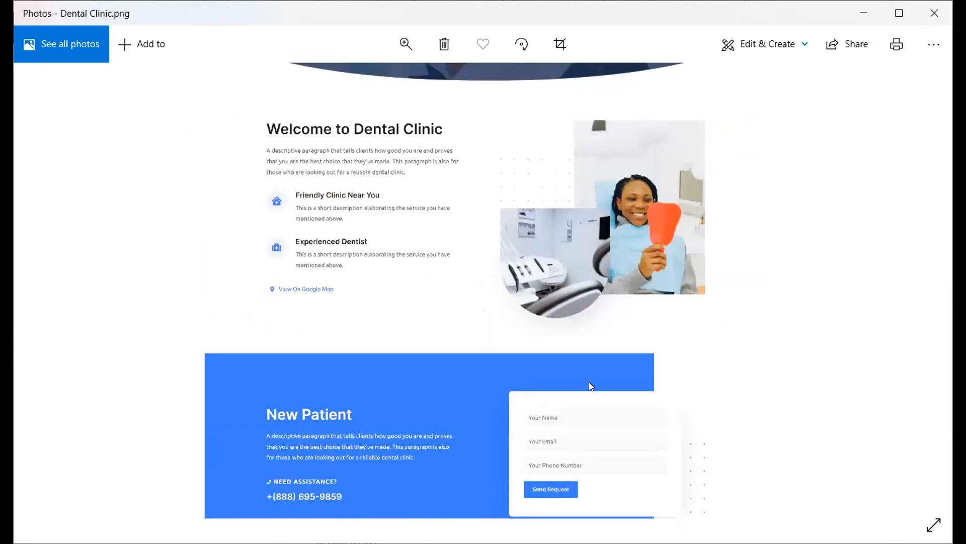
scroll(599, 397, "down", 6)
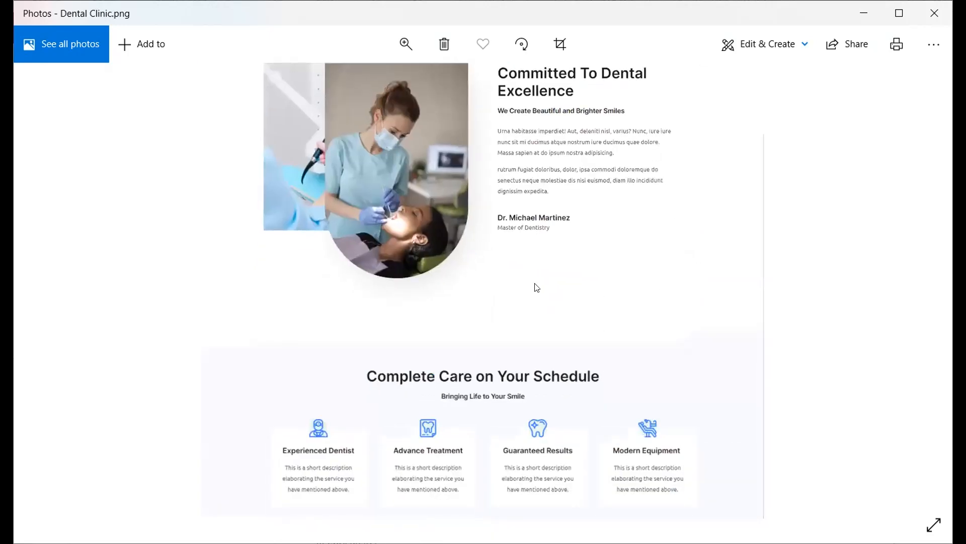
scroll(535, 285, "down", 2)
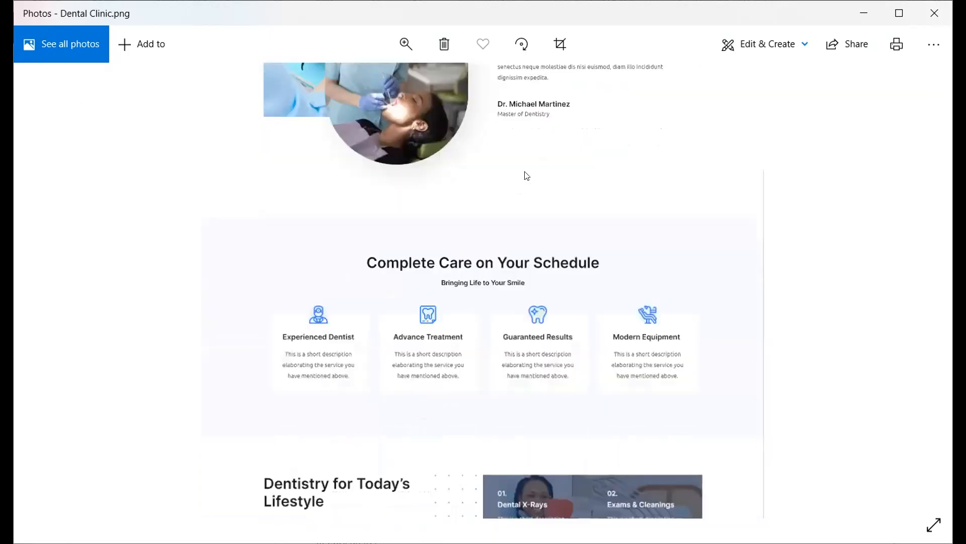
scroll(525, 177, "up", 10)
scroll(564, 190, "up", 5)
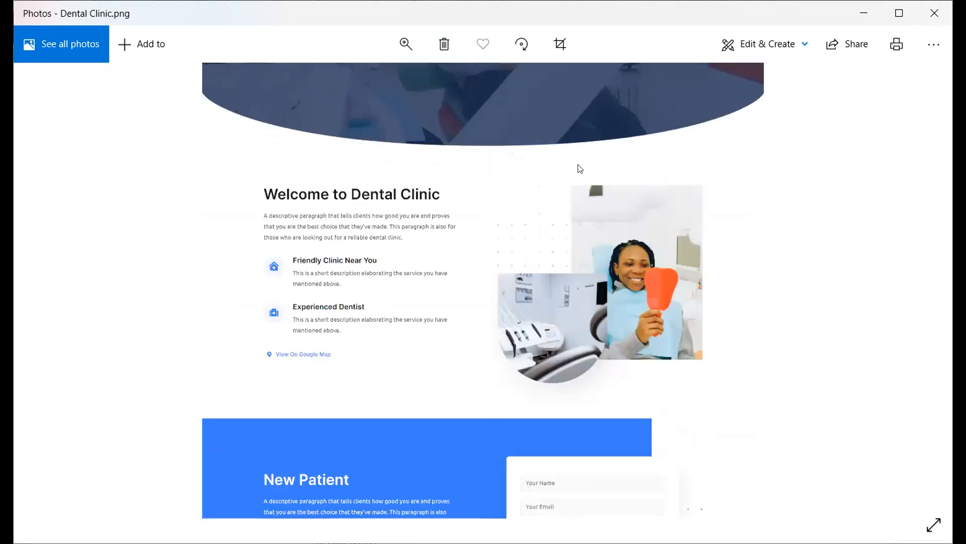
scroll(598, 216, "up", 1)
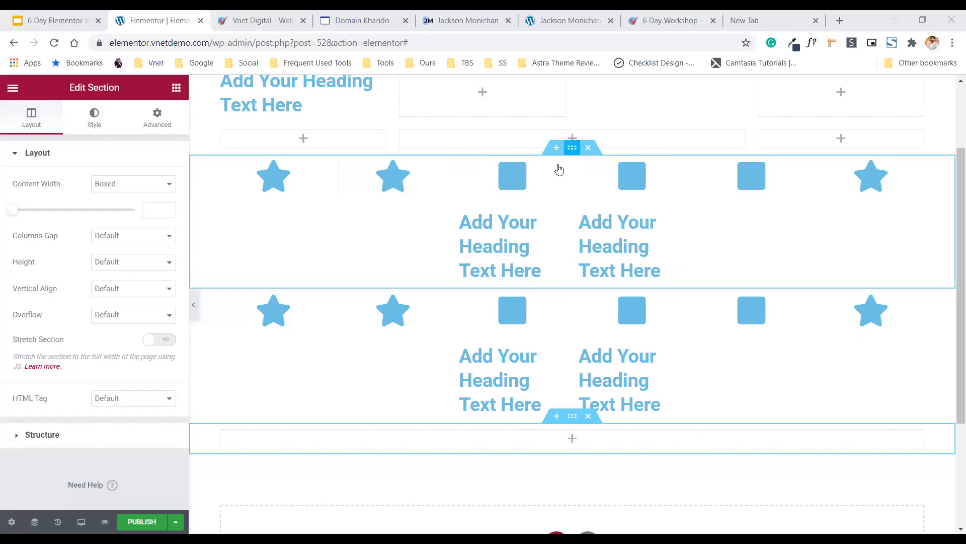
Delete the duplicated icon section and the empty single-column section below it.
right_click(571, 149)
left_click(569, 151)
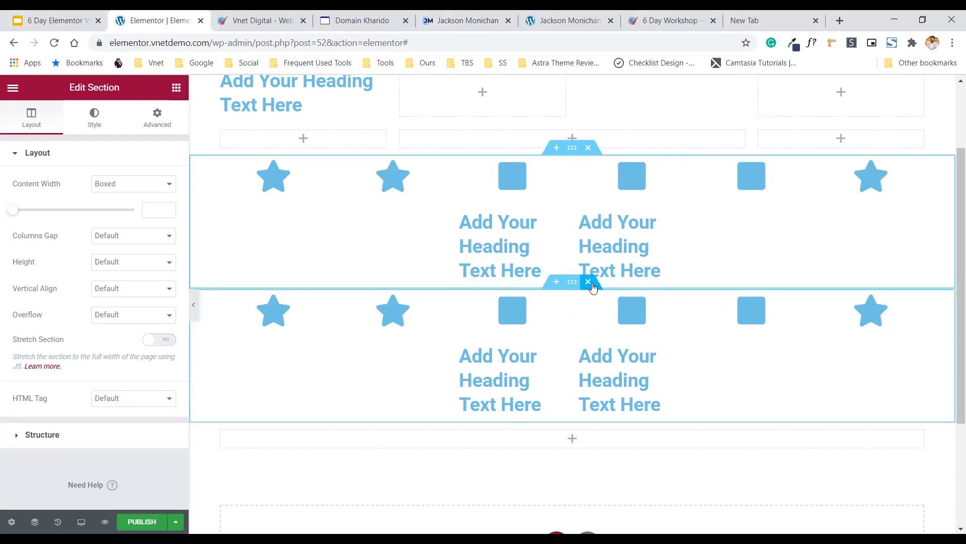
left_click(589, 283)
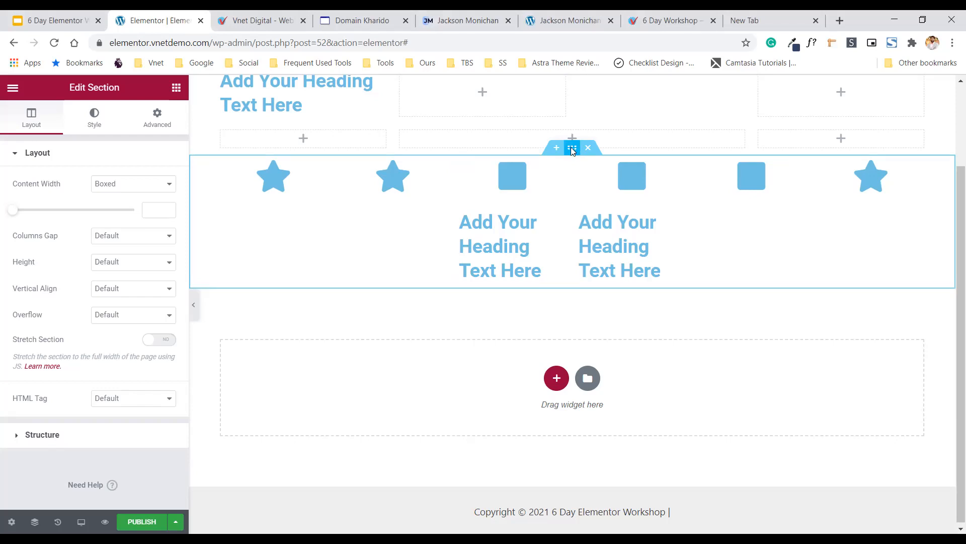
Duplicate the icon and heading section and open a new-section area between the two copies.
right_click(572, 150)
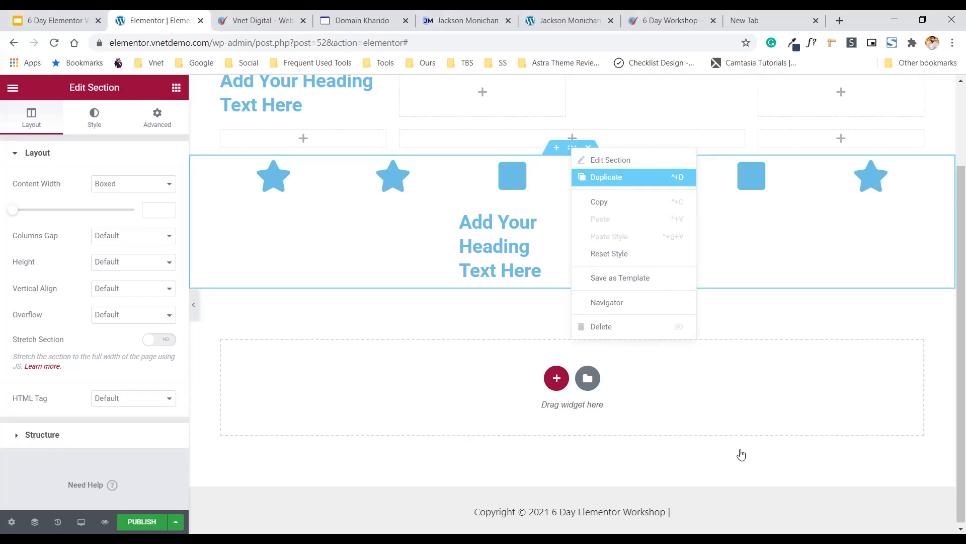
key("ctrl+d")
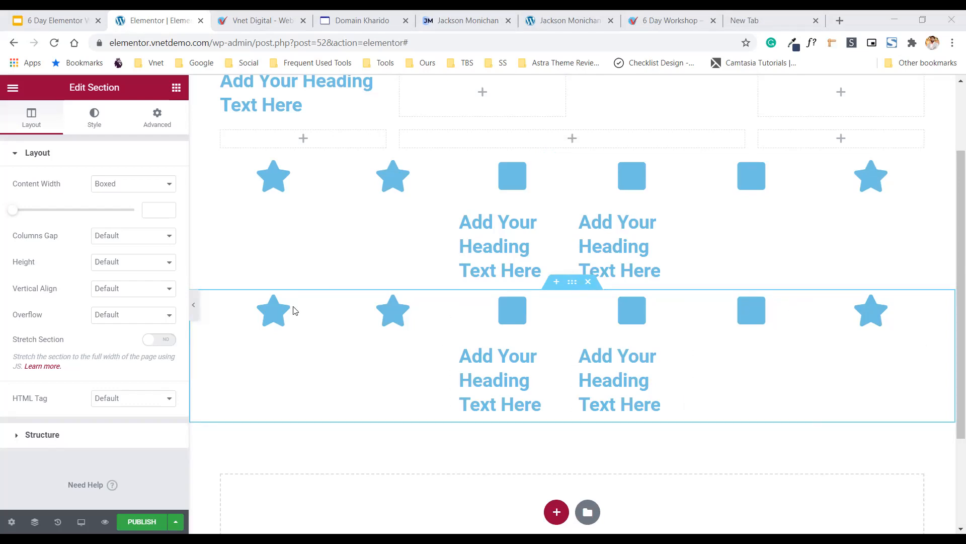
left_click(556, 285)
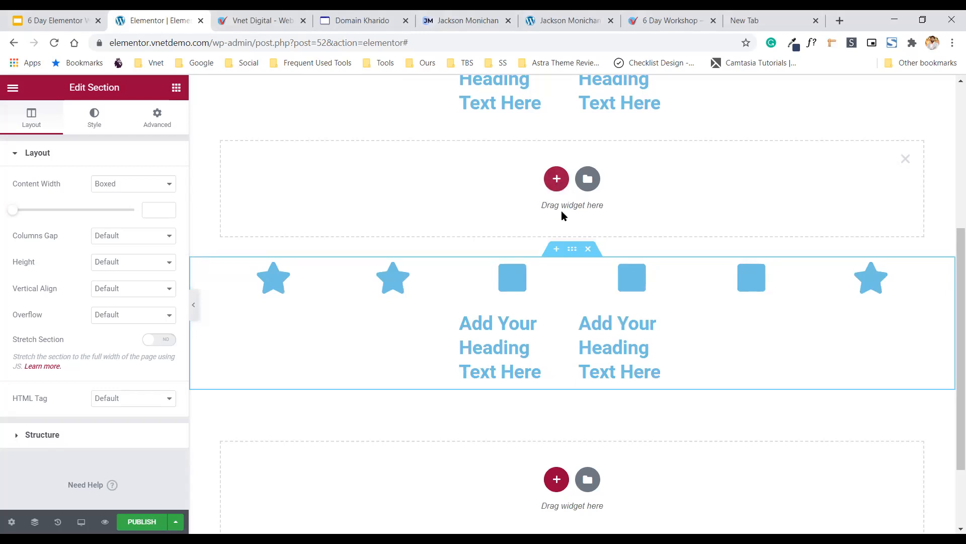
scroll(590, 249, "up", 1)
Insert a two-column section with a one-third and two-thirds structure directly above the first icon section.
left_click(590, 248)
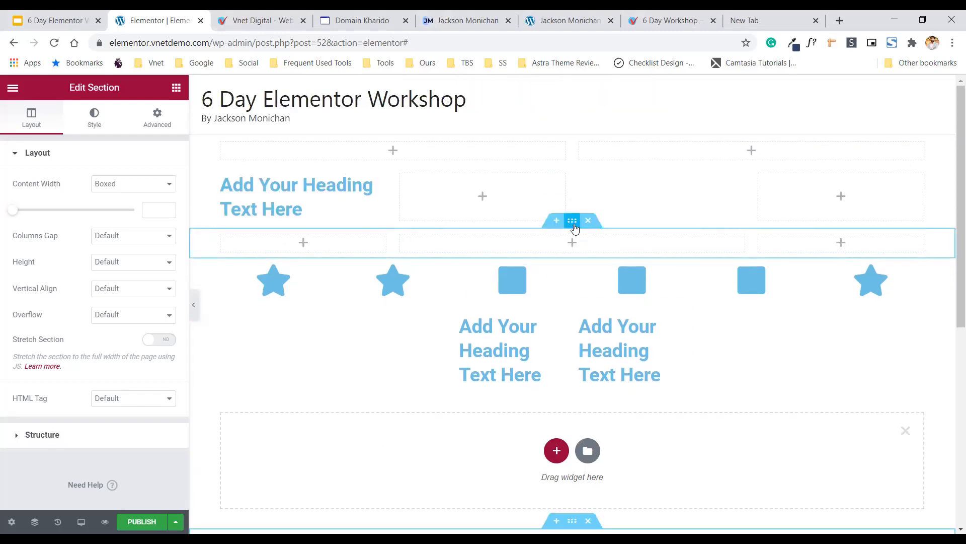
left_click(572, 251)
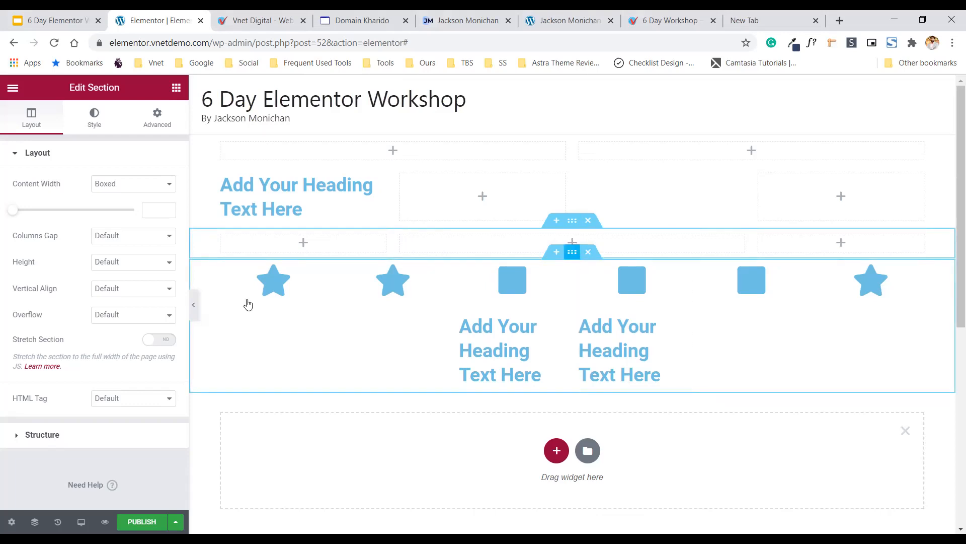
left_click(554, 255)
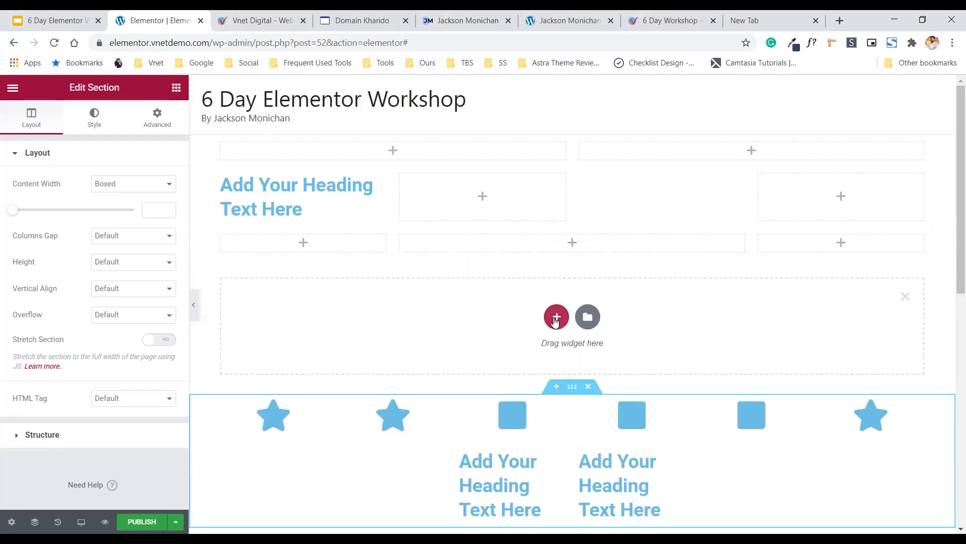
left_click(556, 317)
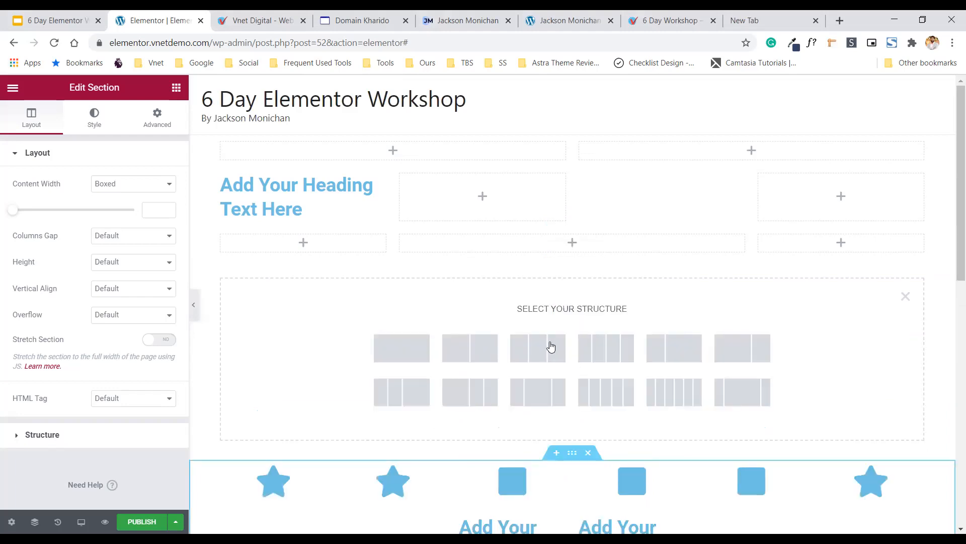
left_click(680, 354)
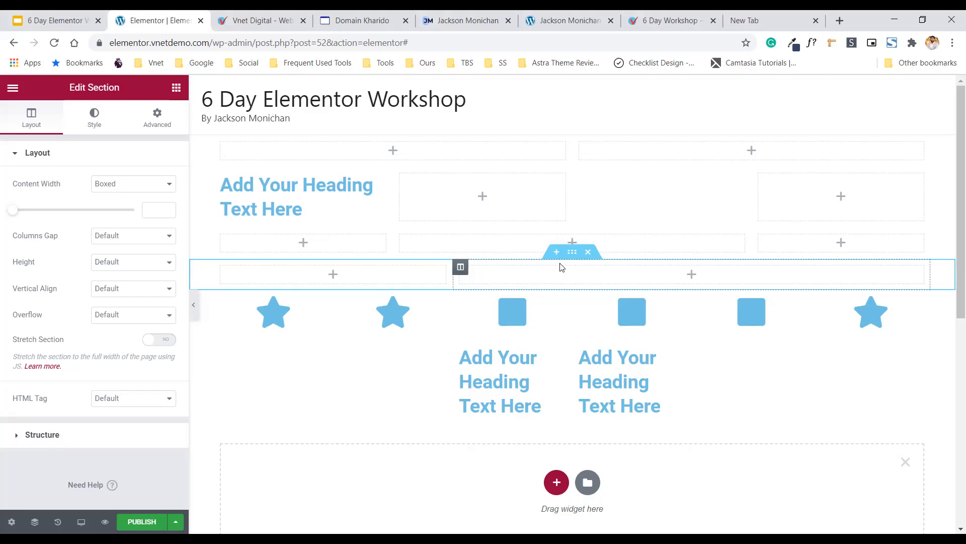
Remove the unused new-section area between the two icon sections.
scroll(560, 267, "down", 1)
scroll(556, 322, "down", 3)
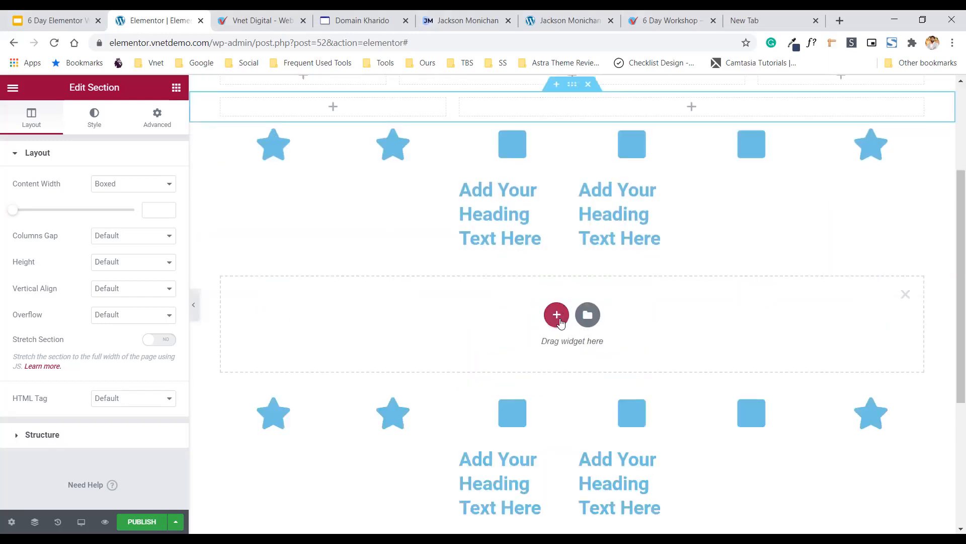
left_click(556, 316)
key("ctrl+v")
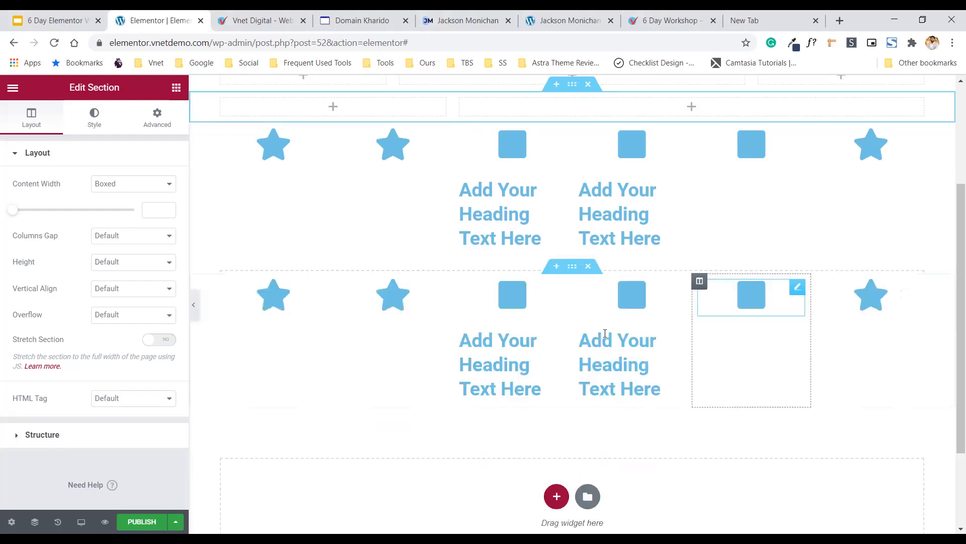
scroll(828, 431, "down", 2)
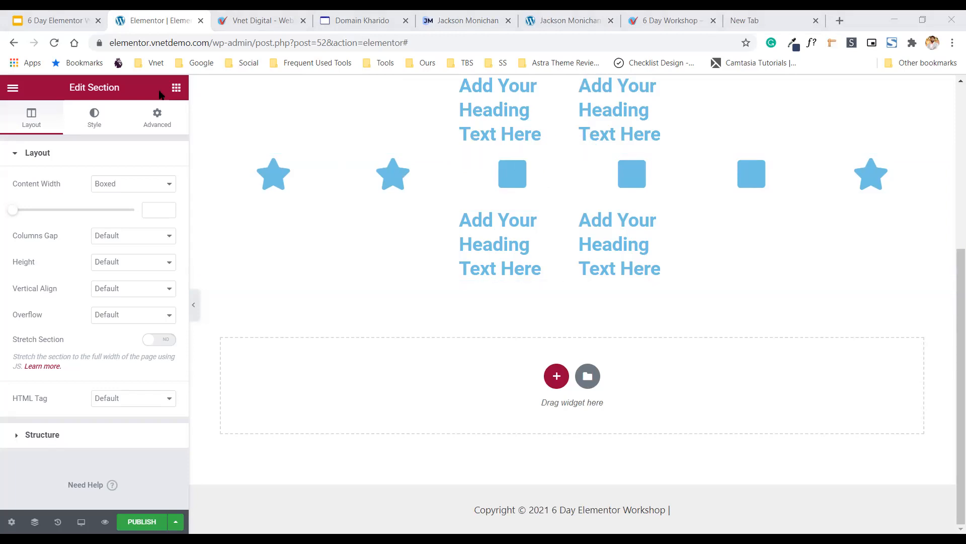
Show the widget list, open the Navigator and collapse its expanded sections so only section entries are listed.
left_click(175, 88)
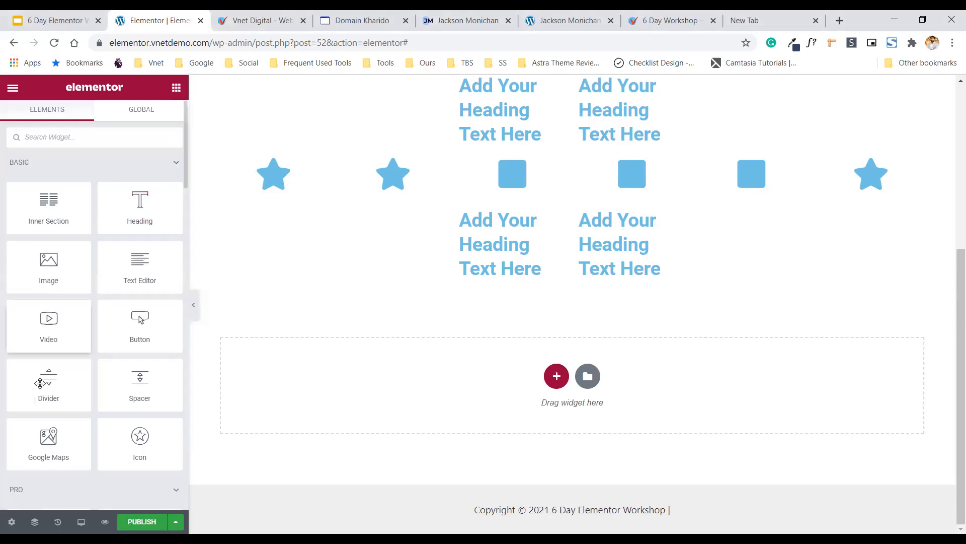
left_click(35, 523)
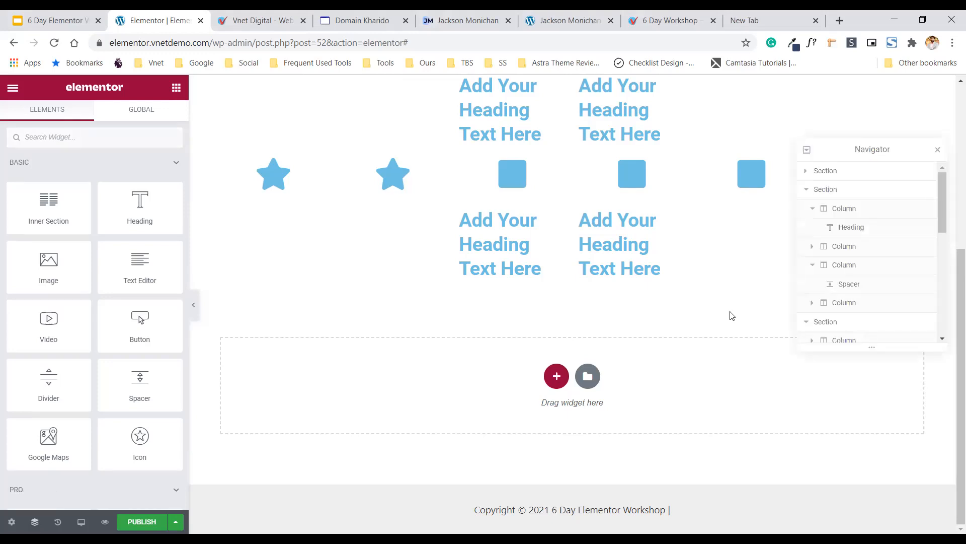
left_click(807, 191)
left_click(806, 210)
left_click(806, 227)
left_click(806, 228)
left_click(806, 247)
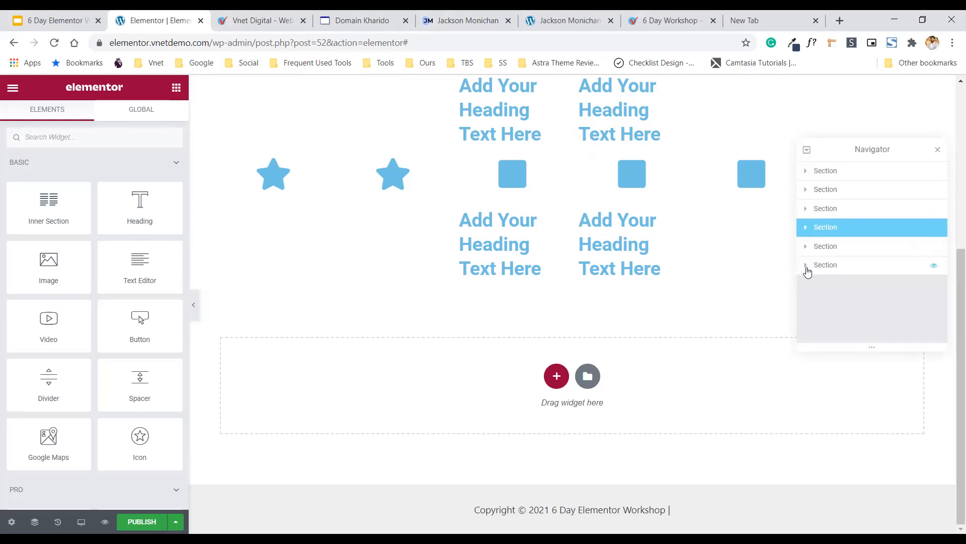
Go through the section entries in the Navigator and compare their order with the sections on the page.
scroll(503, 212, "up", 5)
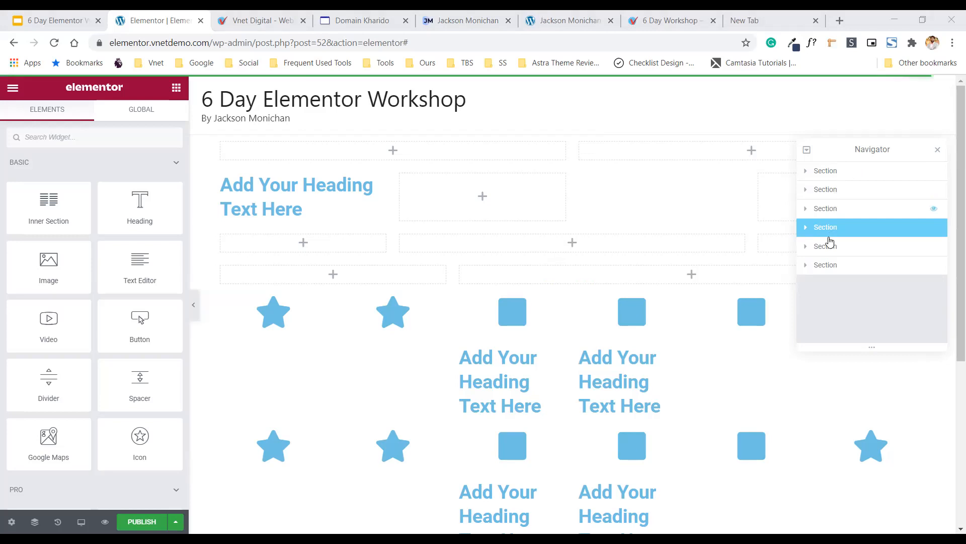
left_click(828, 175)
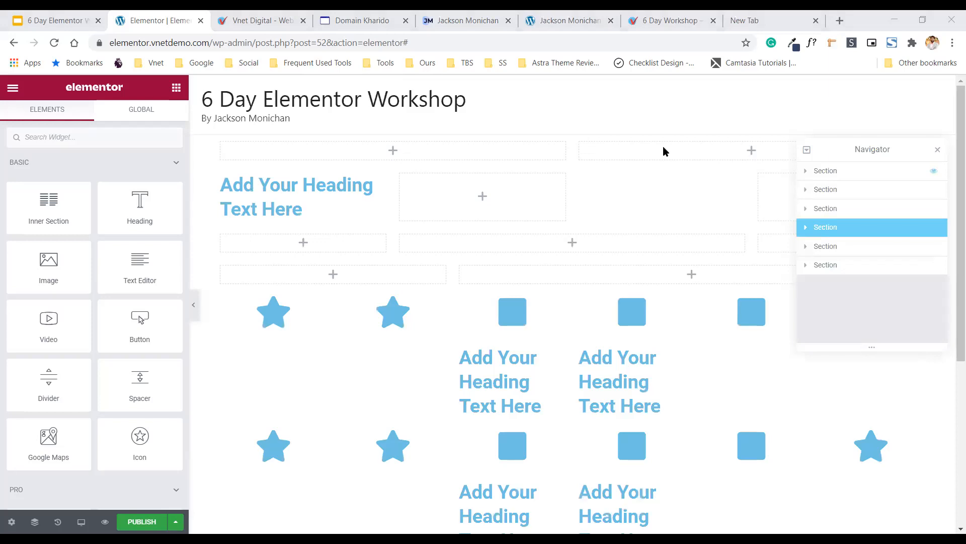
left_click(854, 195)
left_click(850, 209)
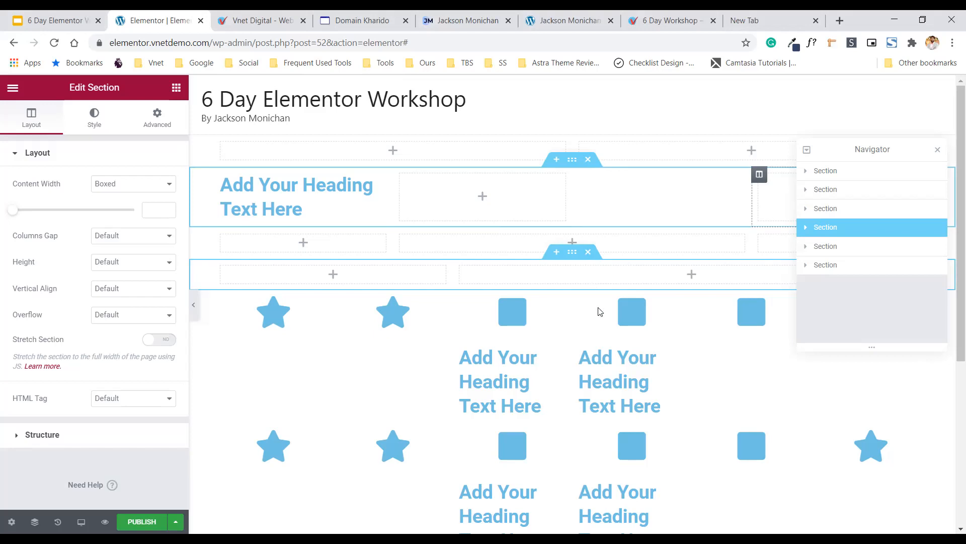
scroll(589, 323, "down", 3)
scroll(584, 312, "up", 3)
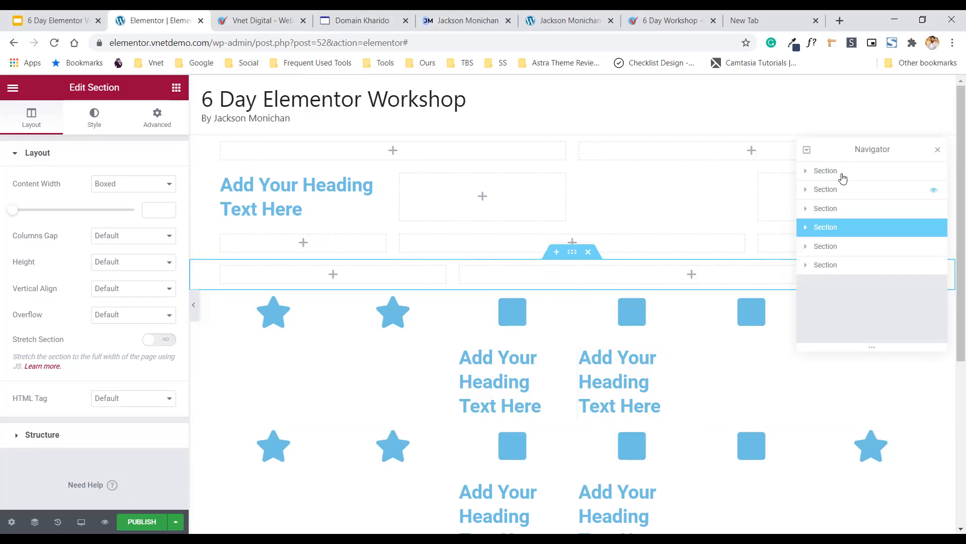
Expand the first section and both of its columns in the Navigator to inspect their contents.
left_click(806, 173)
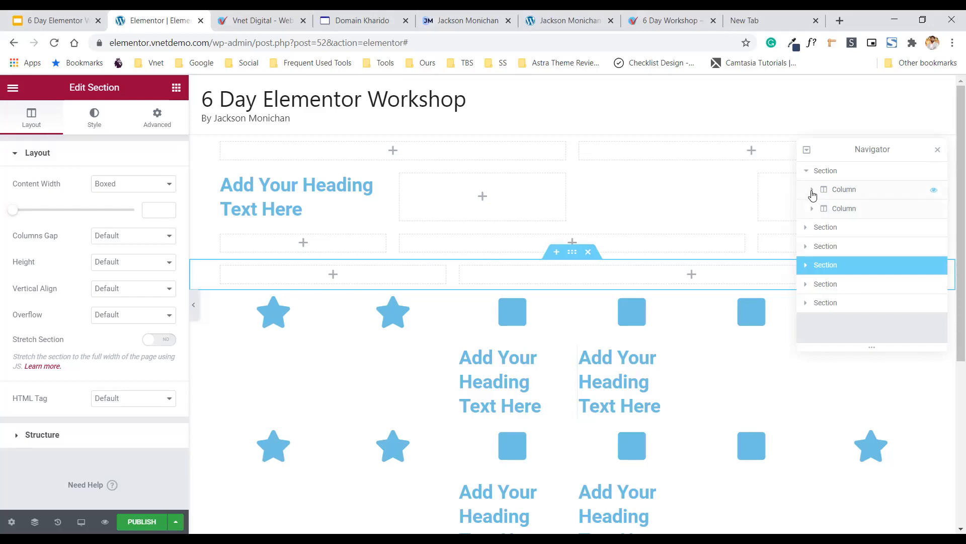
left_click(813, 193)
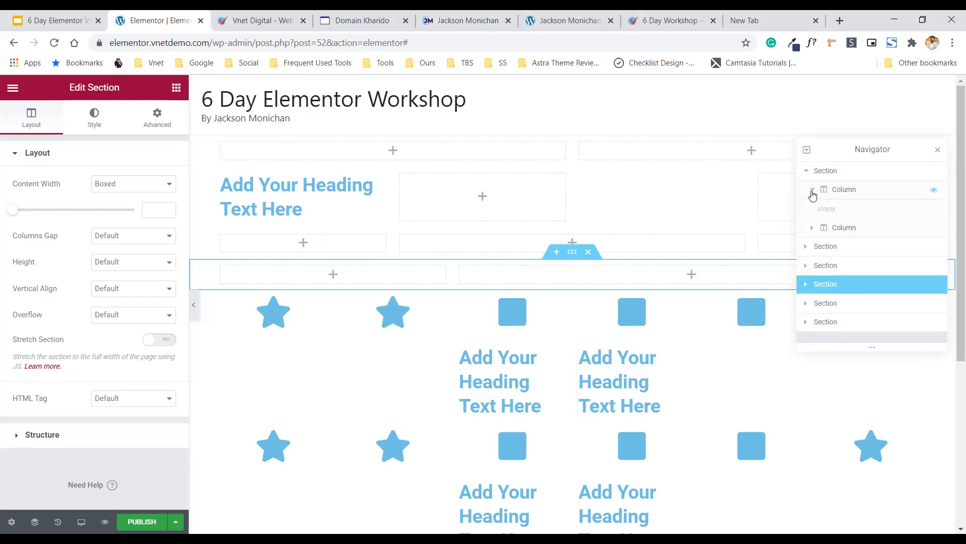
left_click(825, 237)
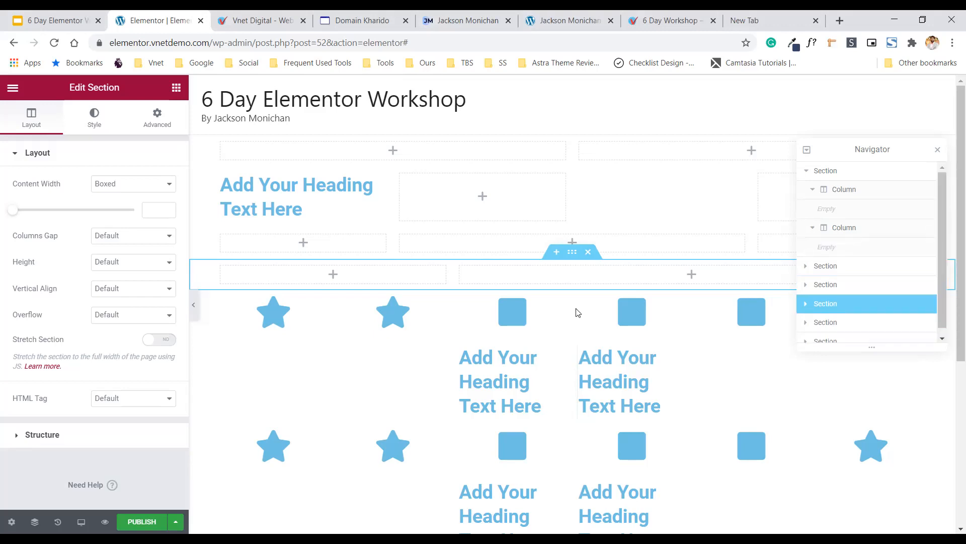
Select the first icon section on the page and inspect its columns and widgets in the Navigator.
left_click(573, 284)
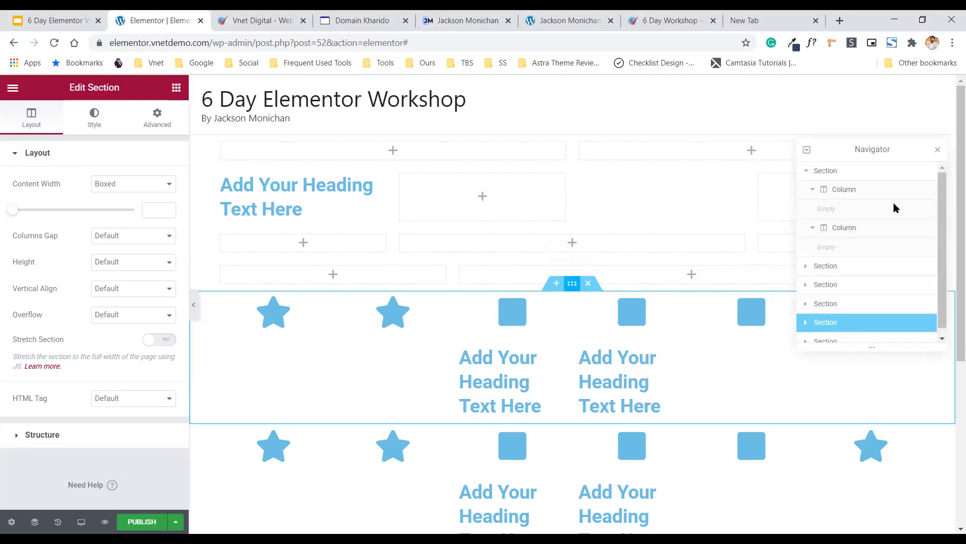
scroll(931, 269, "down", 1)
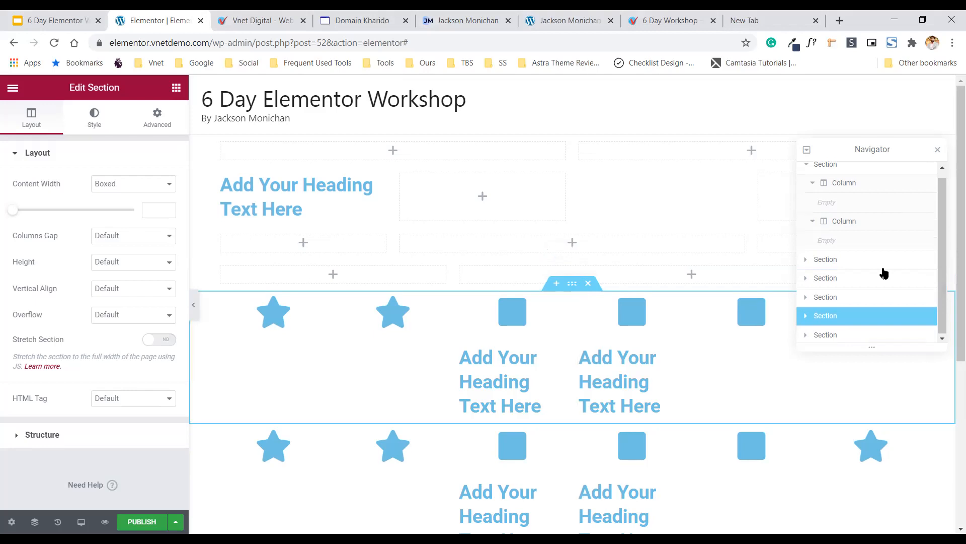
left_click(806, 317)
scroll(852, 283, "down", 3)
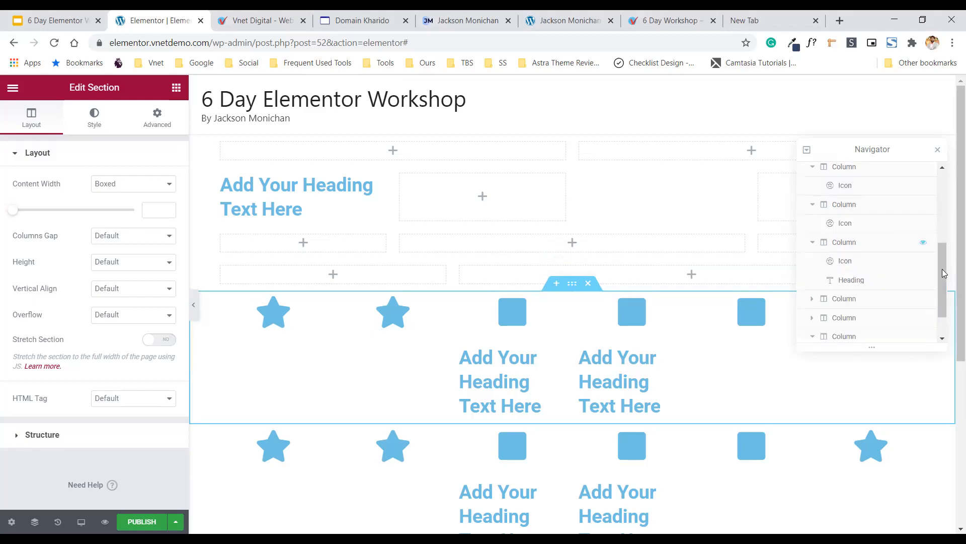
left_click_drag(941, 270, 939, 241)
left_click(812, 237)
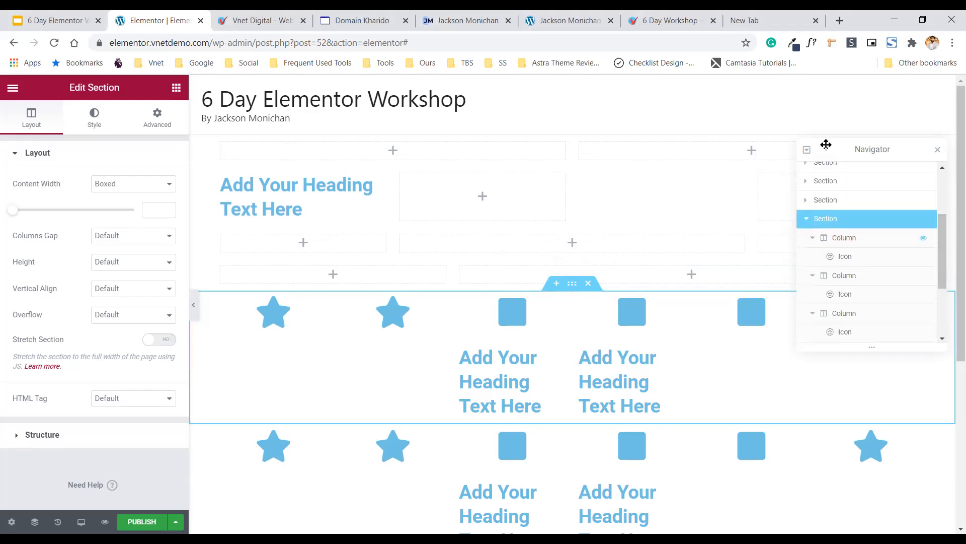
Collapse the whole Navigator tree and expand only the selected icon section to view its columns.
left_click(807, 153)
left_click(807, 153)
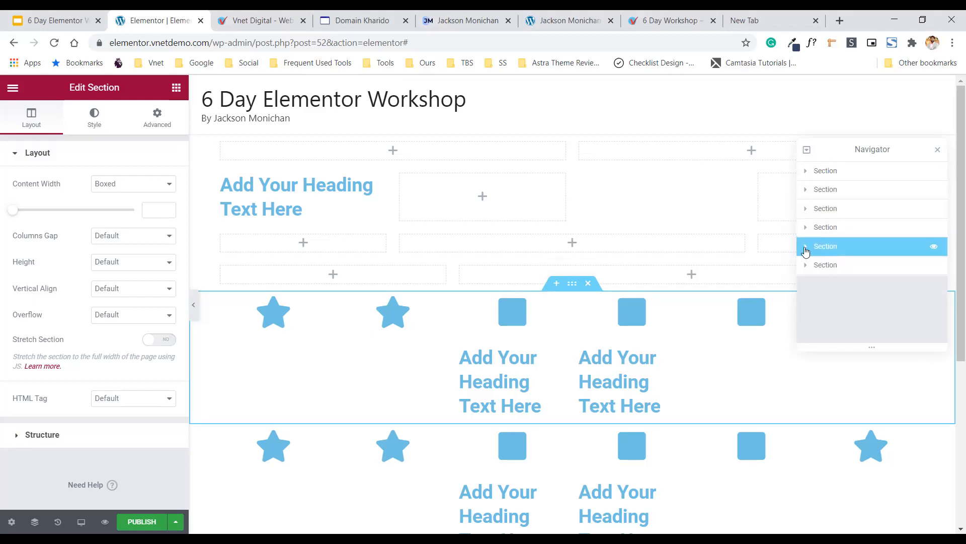
left_click(805, 247)
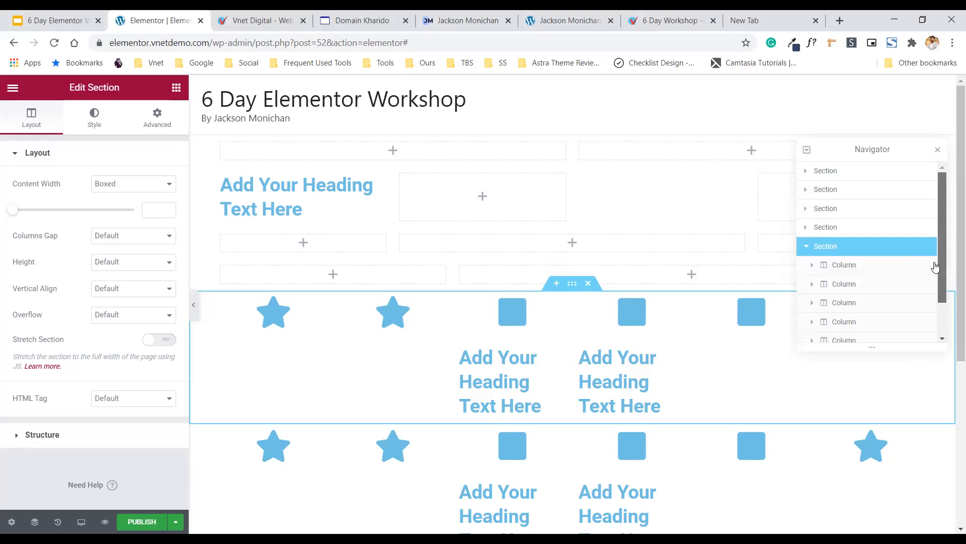
scroll(935, 266, "down", 1)
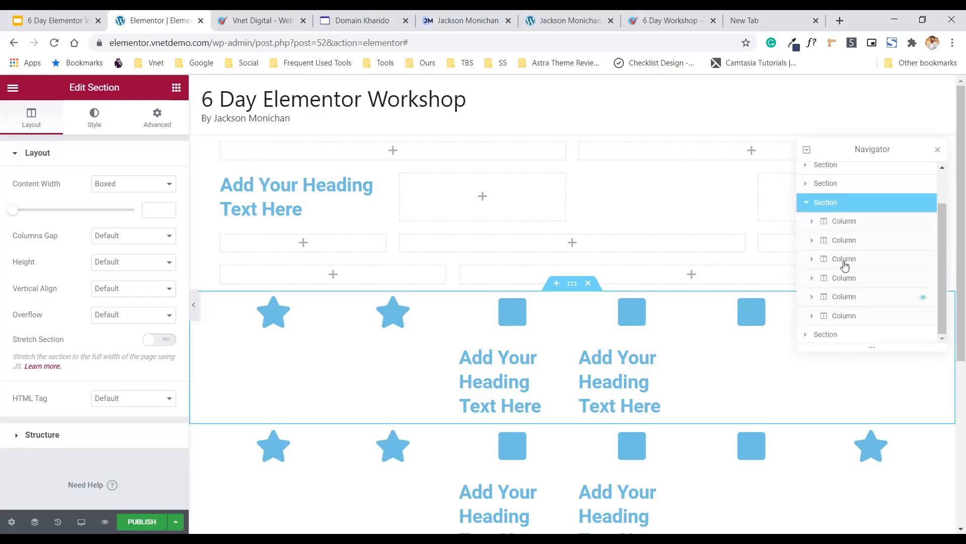
Inspect the first and third columns of the selected icon section and their widgets in the Navigator, then reselect the section.
left_click(812, 222)
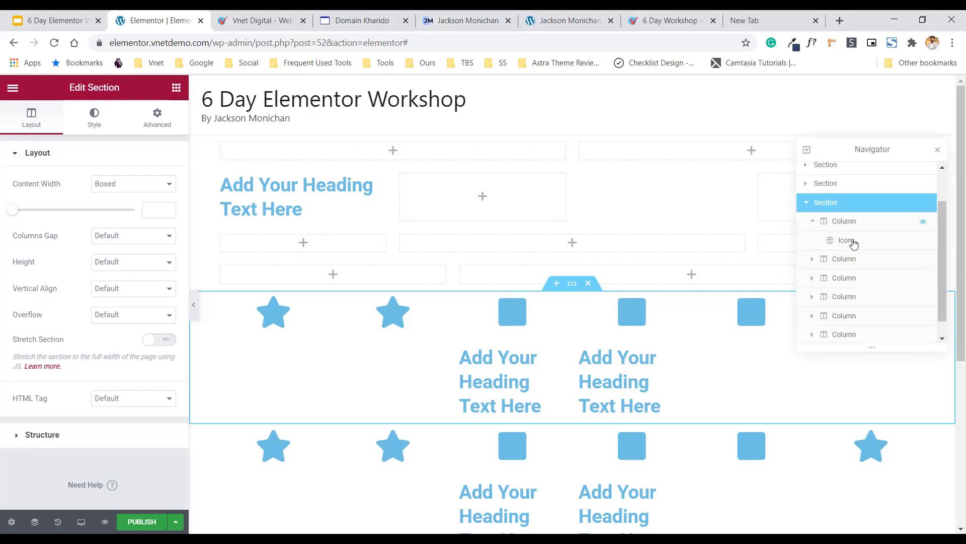
left_click(852, 244)
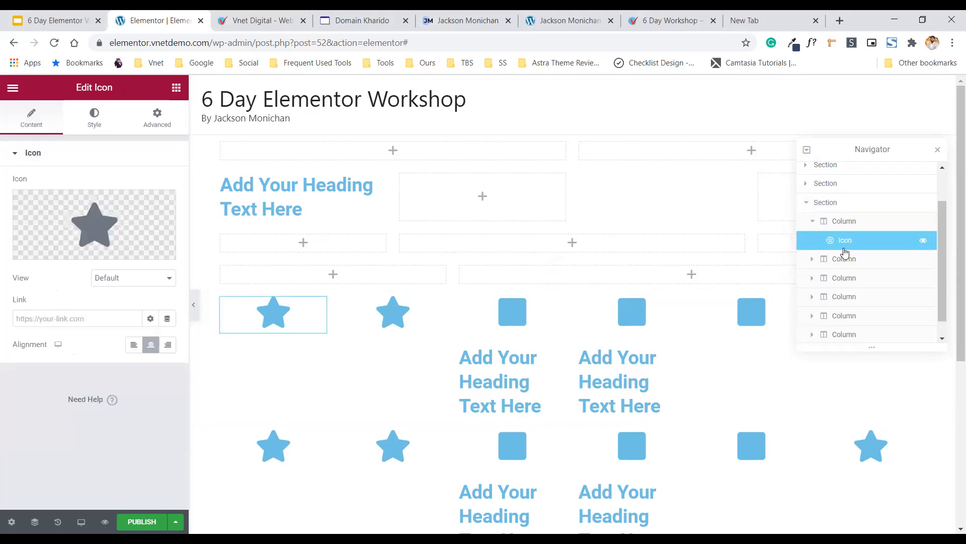
left_click(812, 279)
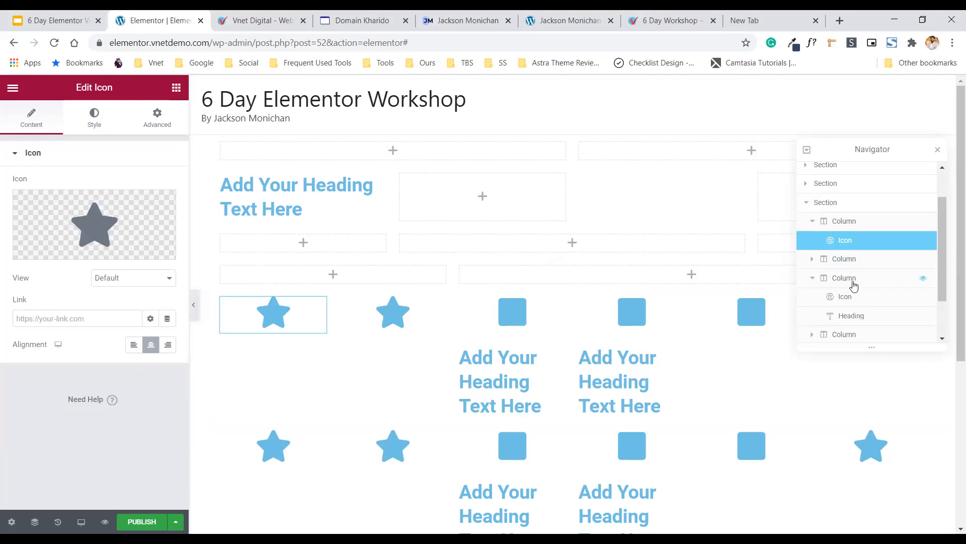
left_click(853, 285)
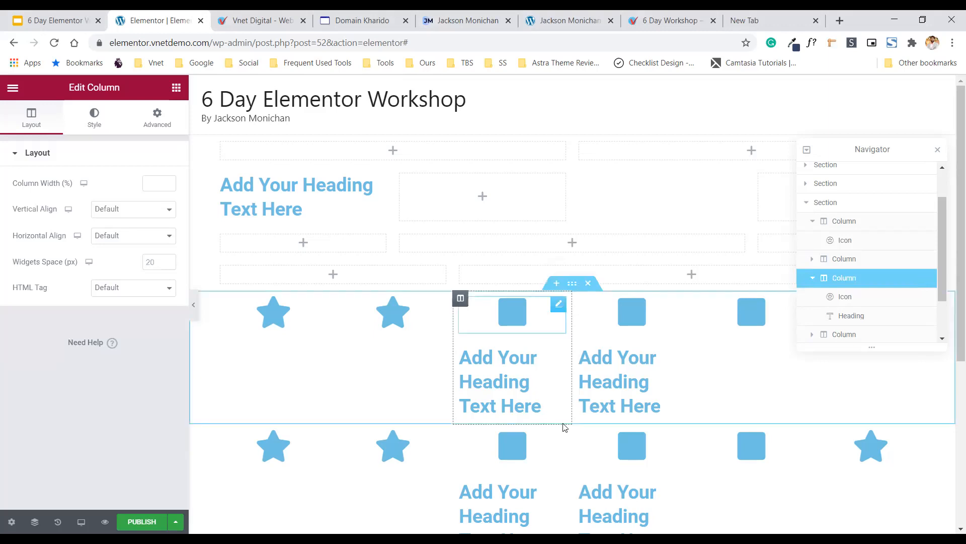
left_click(858, 303)
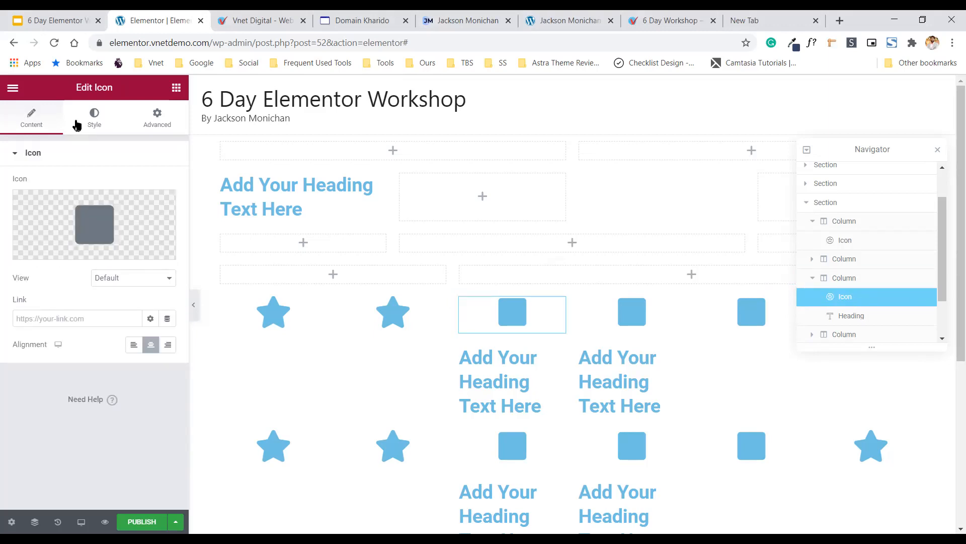
left_click(845, 281)
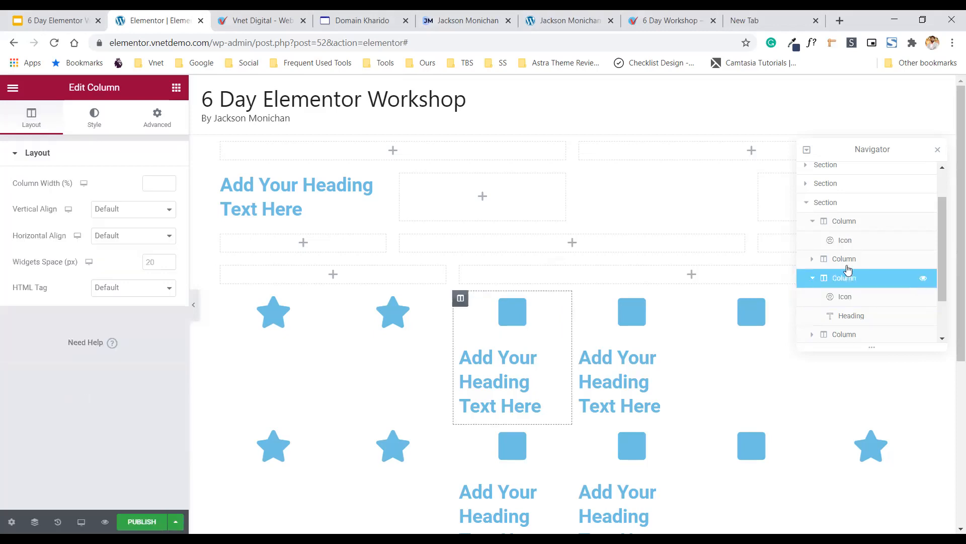
left_click(837, 206)
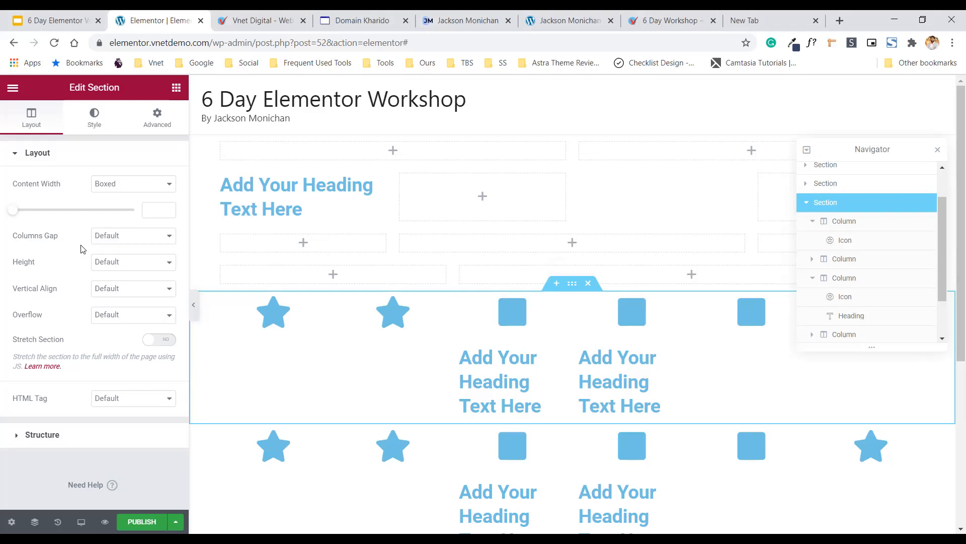
Switch to the workshop slides to review the section and column usage, then return to the page and examine the icon section's handles.
key("ctrl+1")
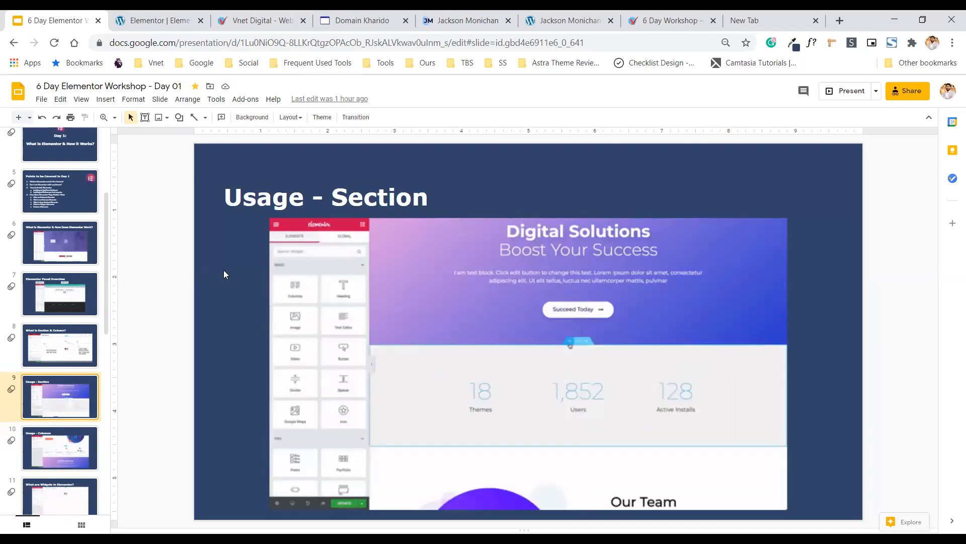
key("Down")
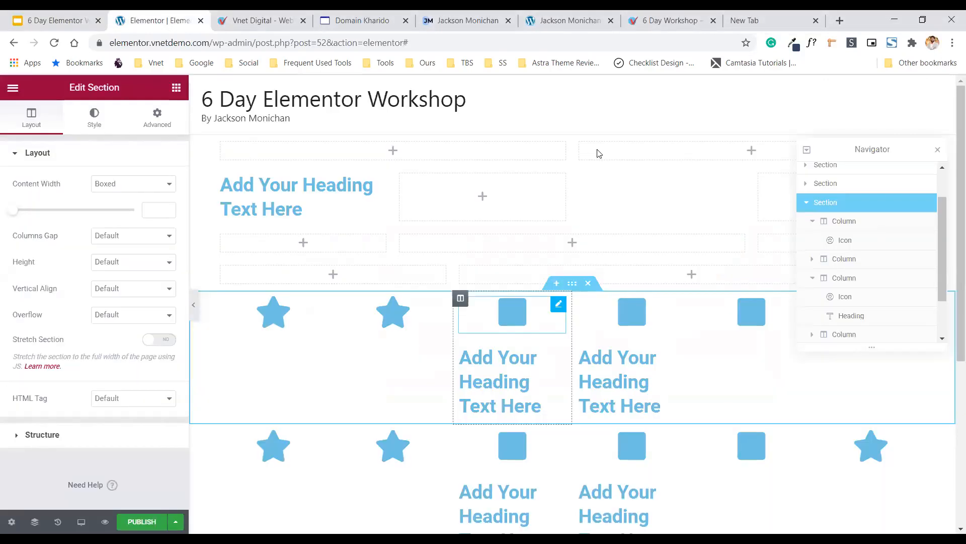
scroll(575, 128, "down", 3)
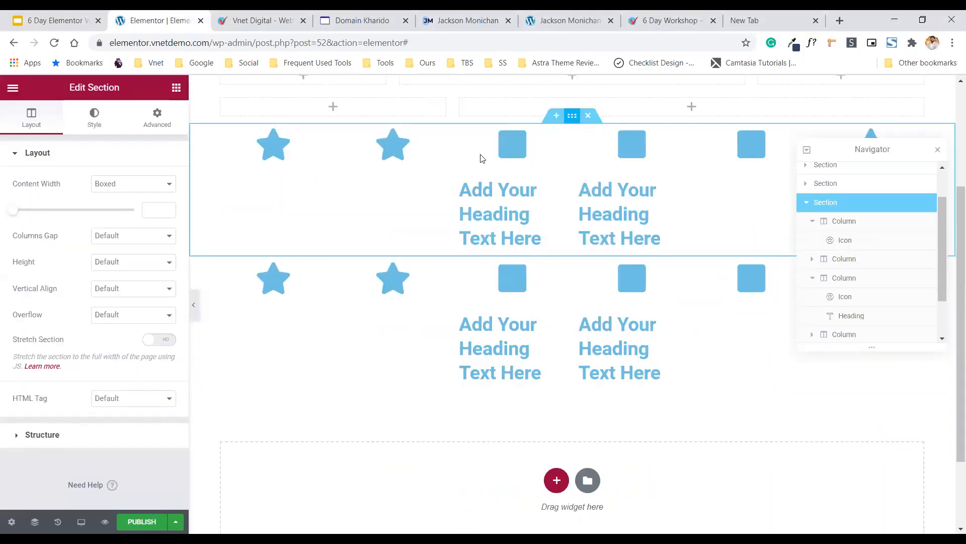
left_click(221, 130)
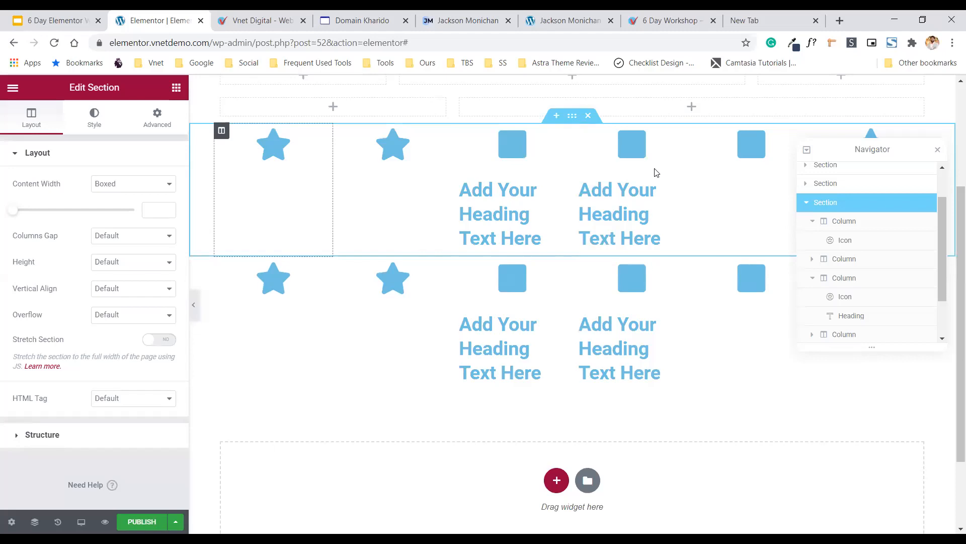
left_click(575, 120)
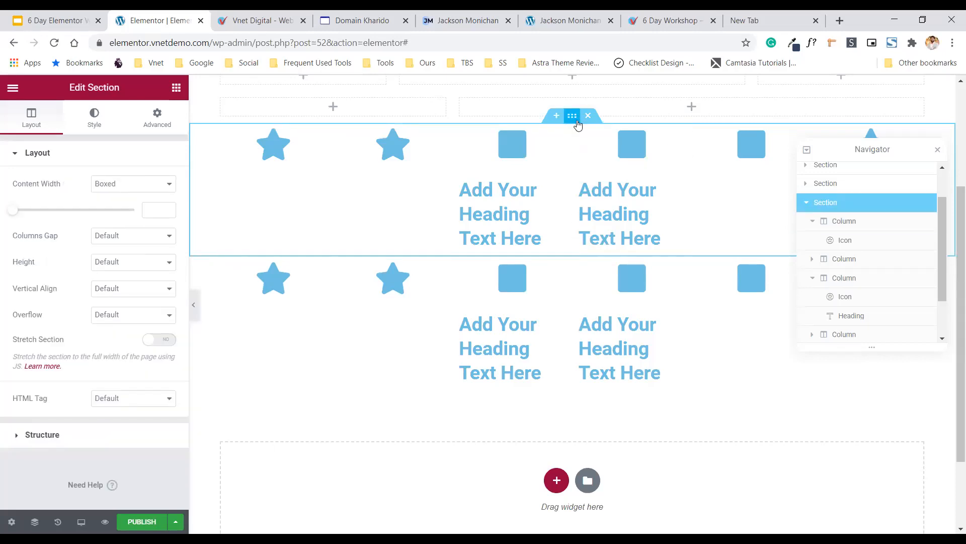
Add a section with three equal columns at the end of the page and close the Navigator.
scroll(585, 269, "down", 2)
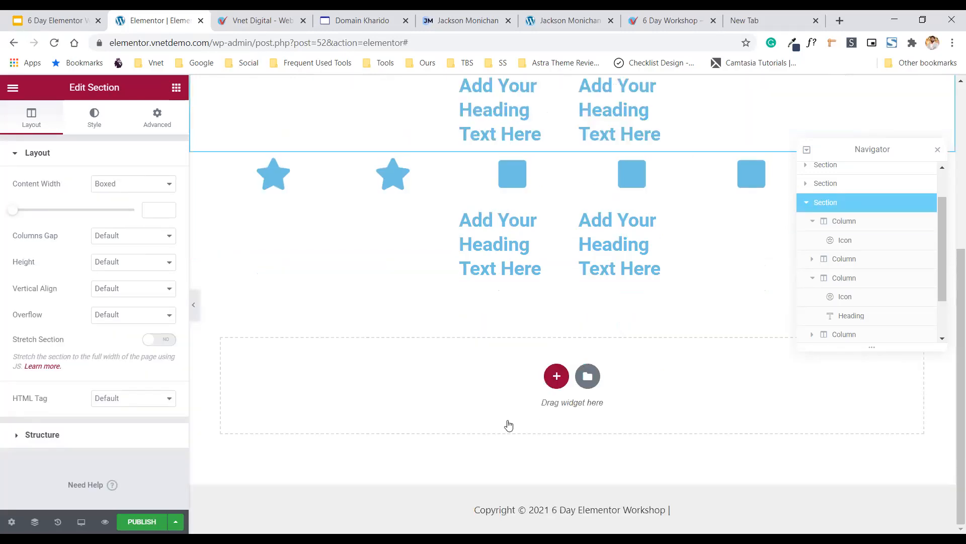
left_click(557, 375)
scroll(467, 365, "down", 1)
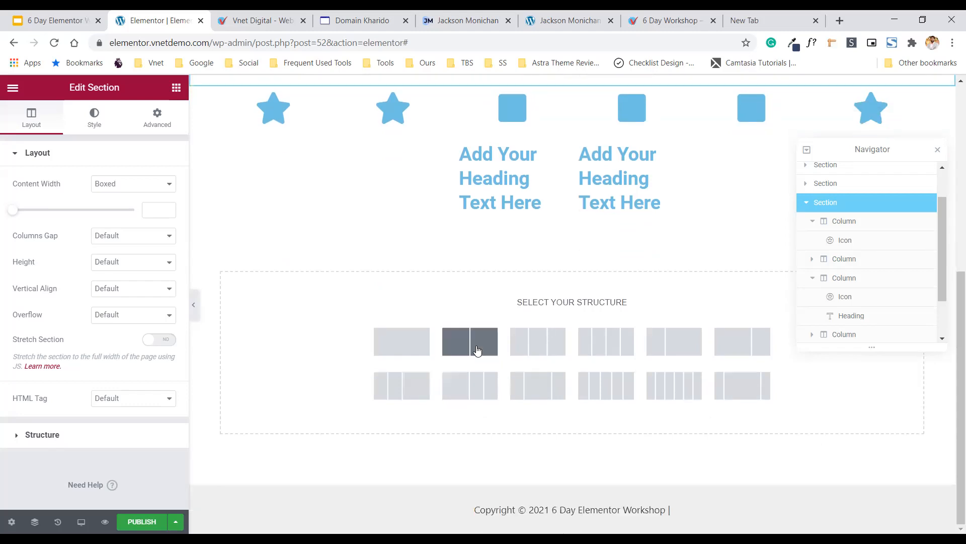
left_click(544, 353)
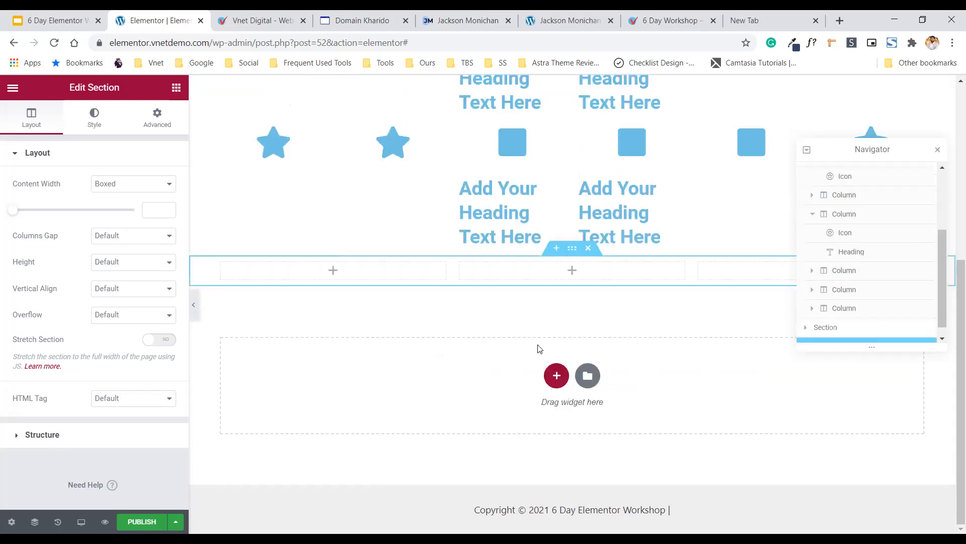
key("ctrl+i")
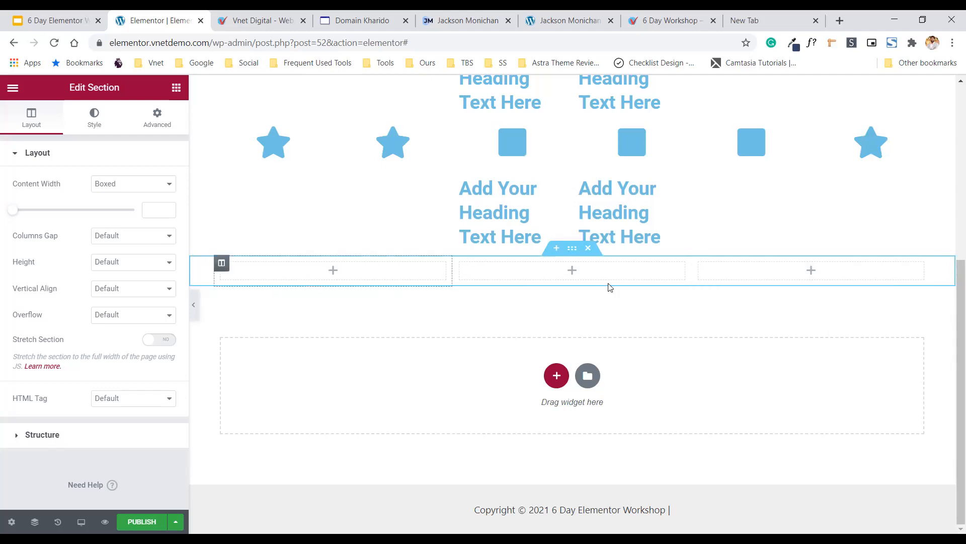
Compare the column settings of the new section's first column with the settings of the section itself.
left_click(222, 263)
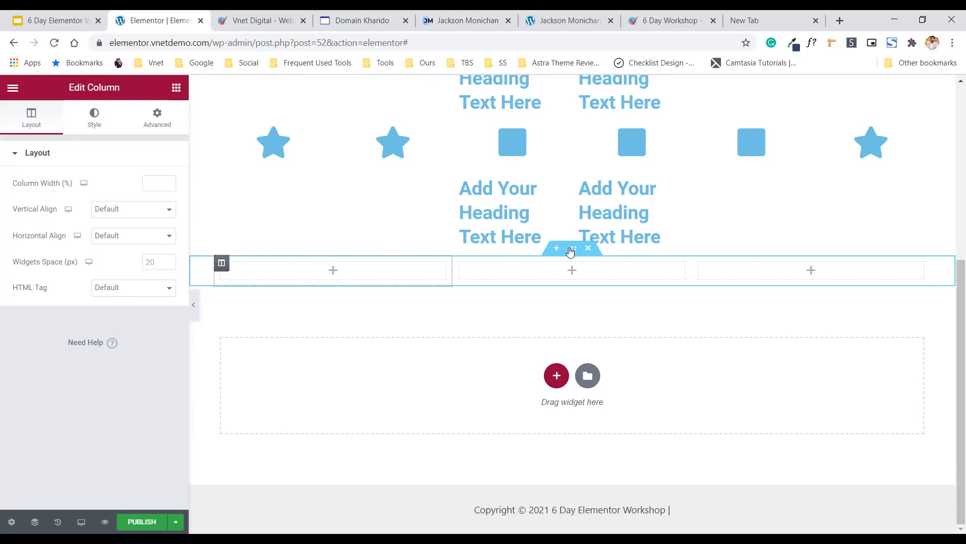
left_click(191, 269)
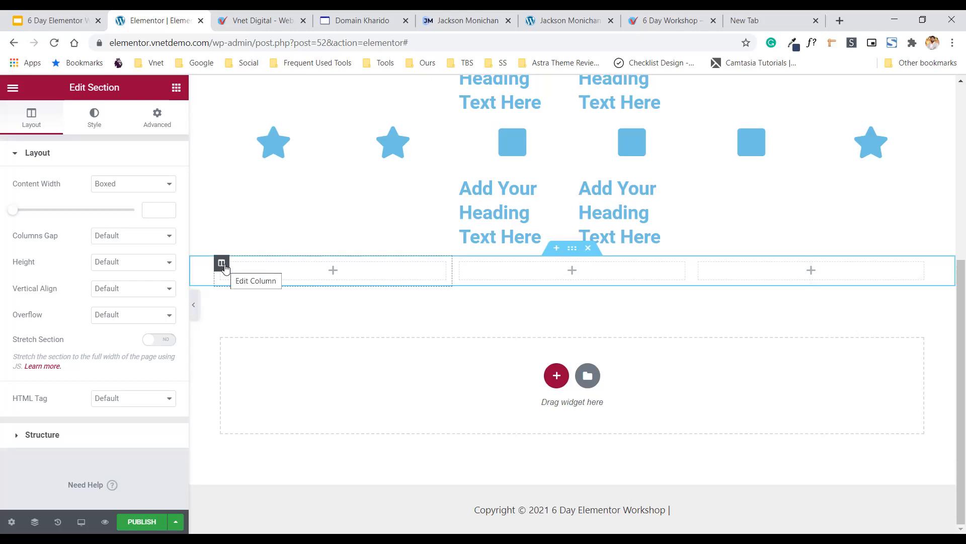
left_click(222, 264)
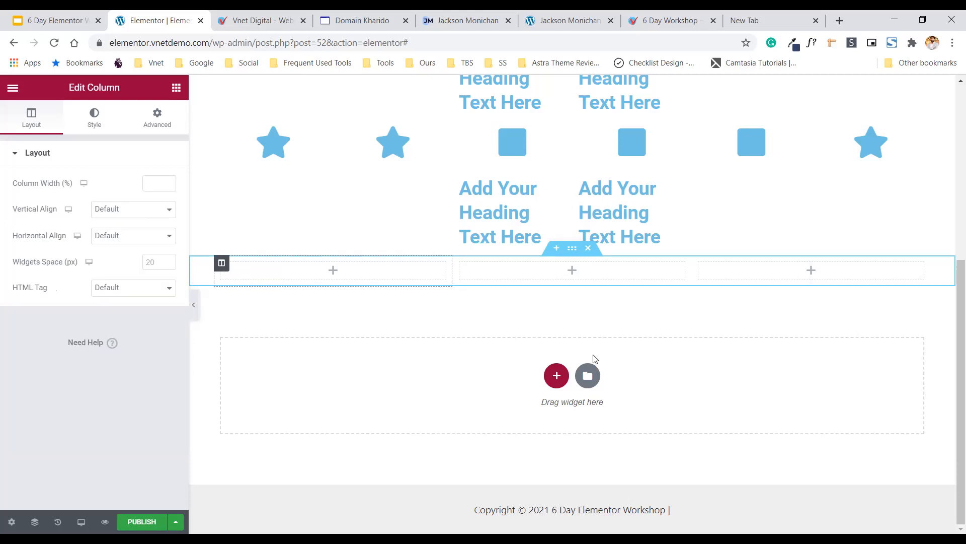
Add a section with two equal columns below and widen the first column of the three-column section above it.
left_click(556, 375)
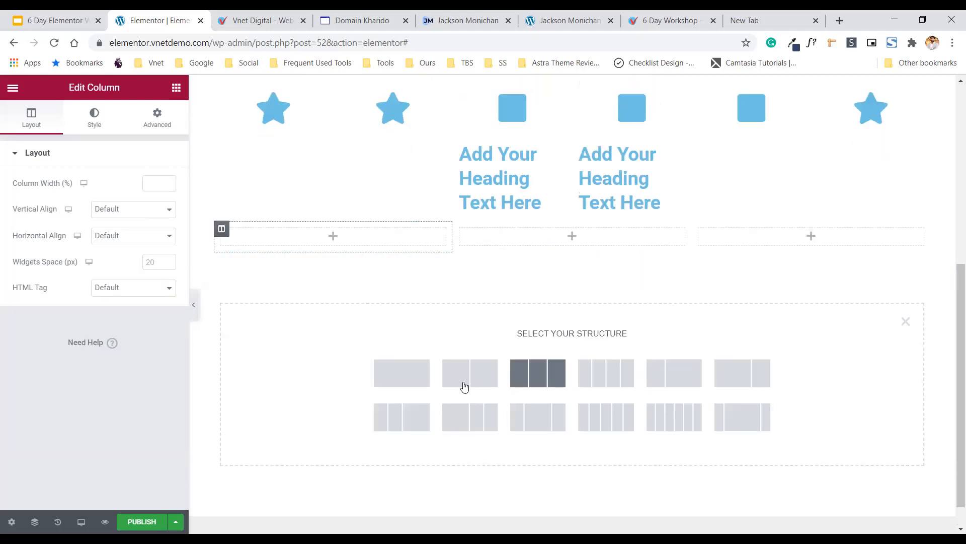
left_click(491, 376)
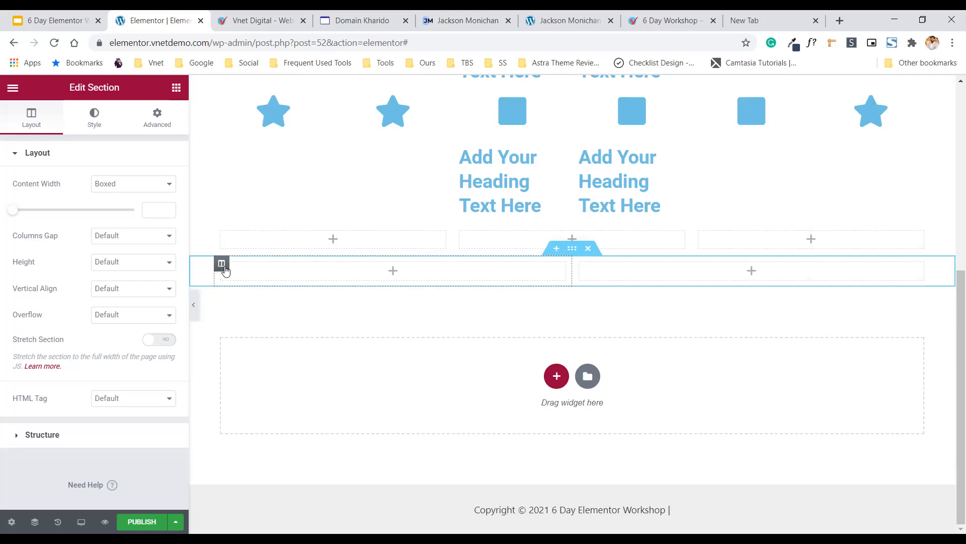
left_click(580, 269)
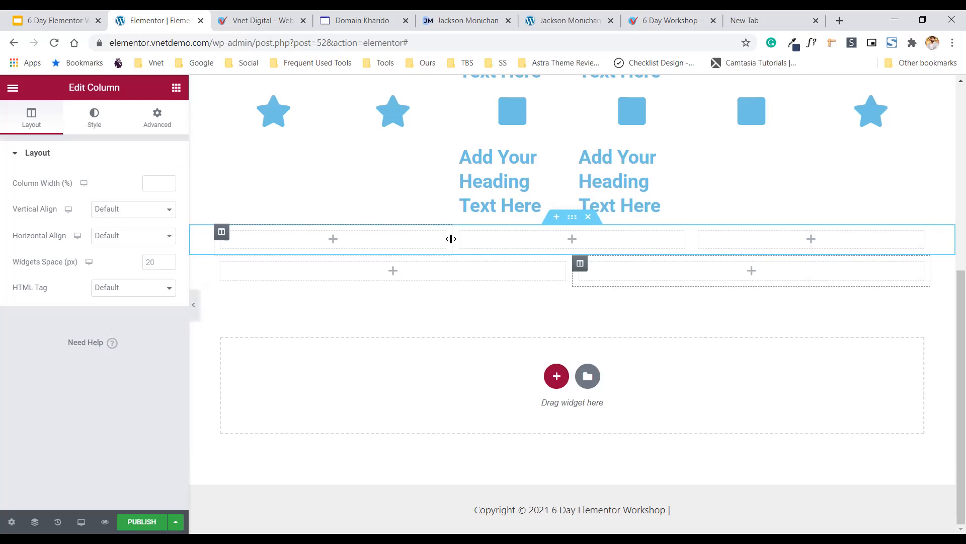
left_click_drag(453, 241, 511, 264)
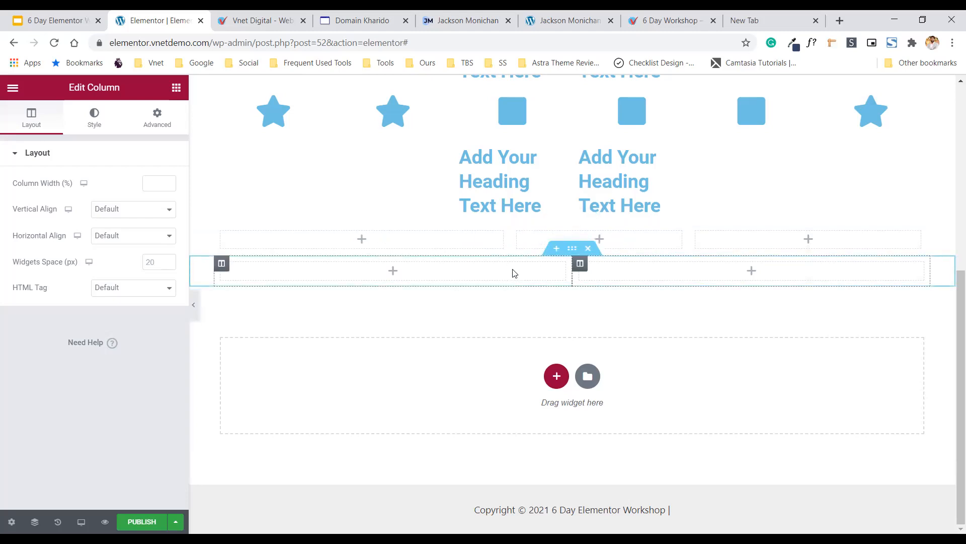
Try adjusting the column widths in another new three-column section and delete that section.
left_click(556, 376)
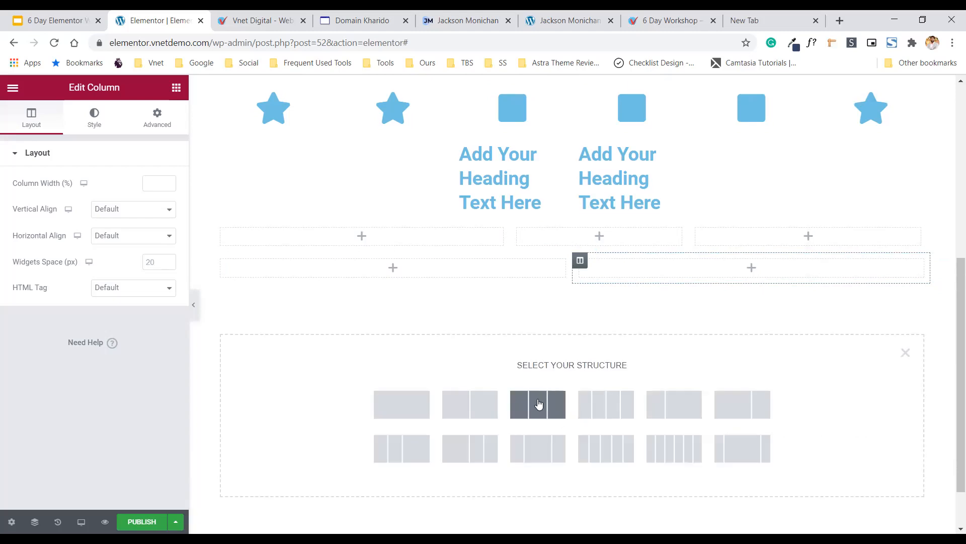
left_click(537, 406)
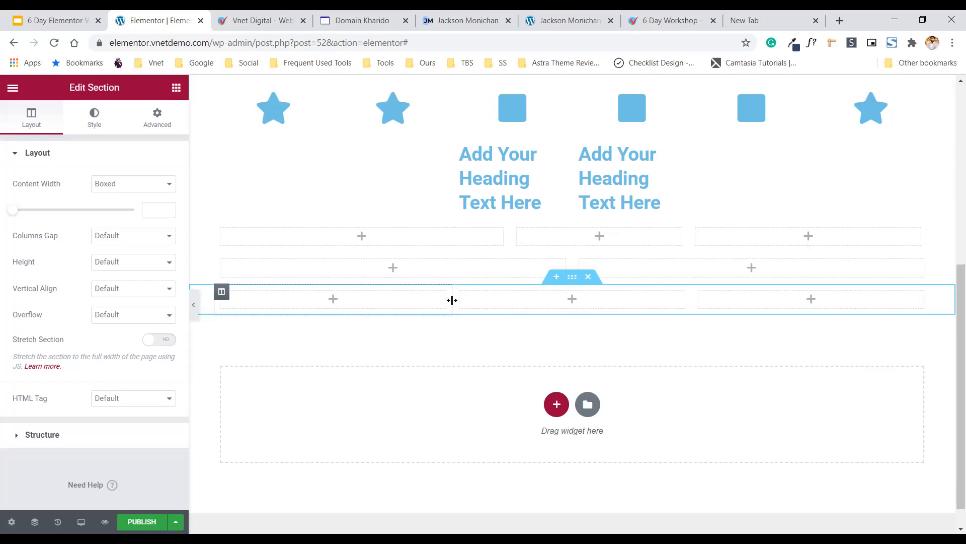
left_click_drag(452, 300, 523, 306)
left_click_drag(685, 308, 718, 301)
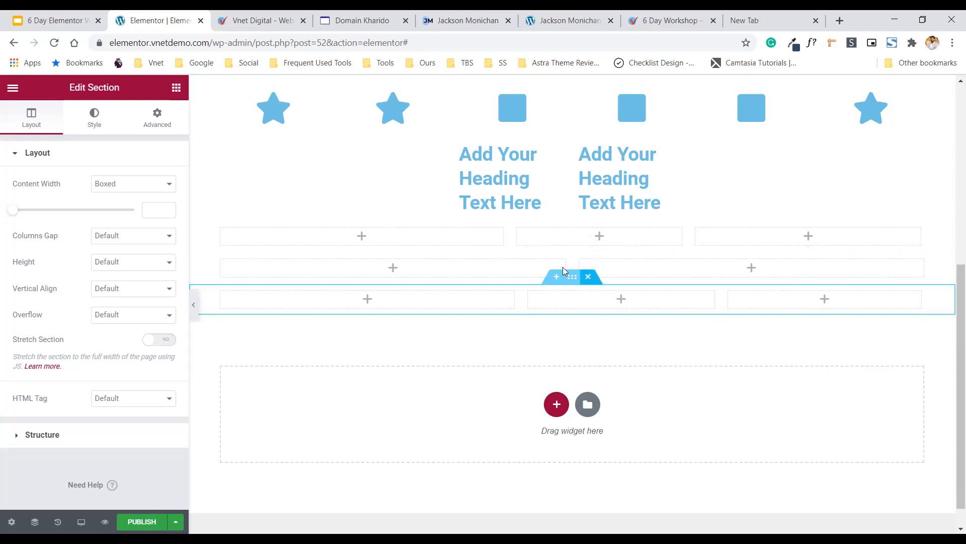
key("Delete")
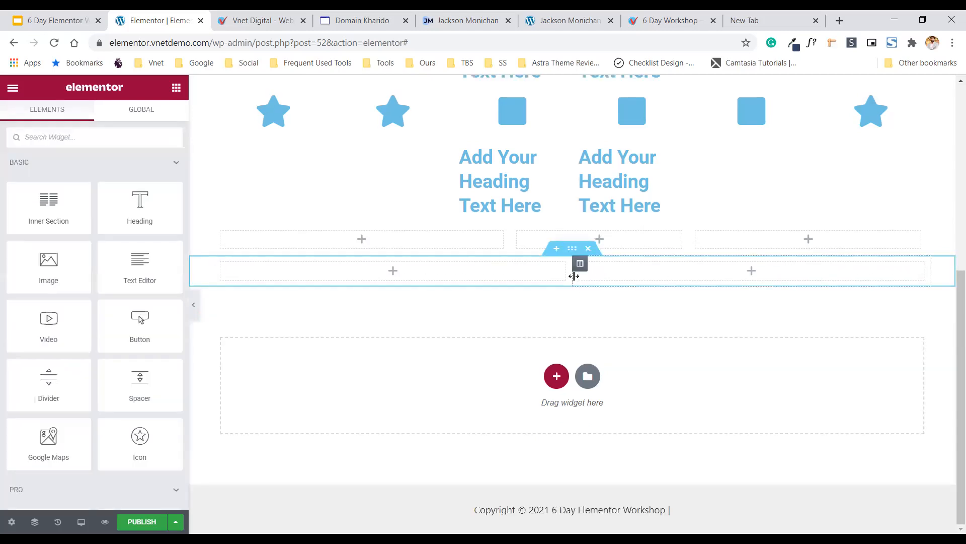
Widen the first column of the empty two-column section and add a Heading and a Text Editor widget to it.
left_click_drag(671, 282, 717, 281)
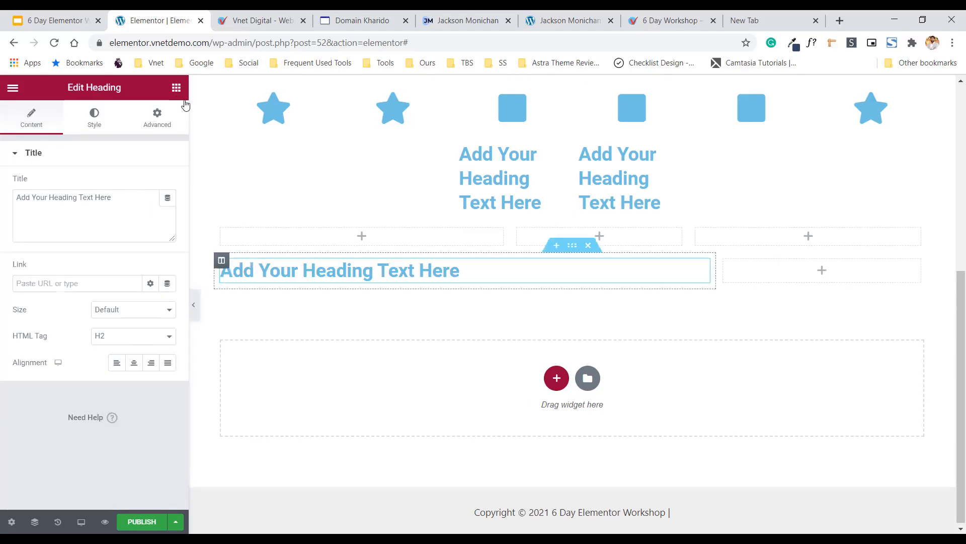
left_click(176, 88)
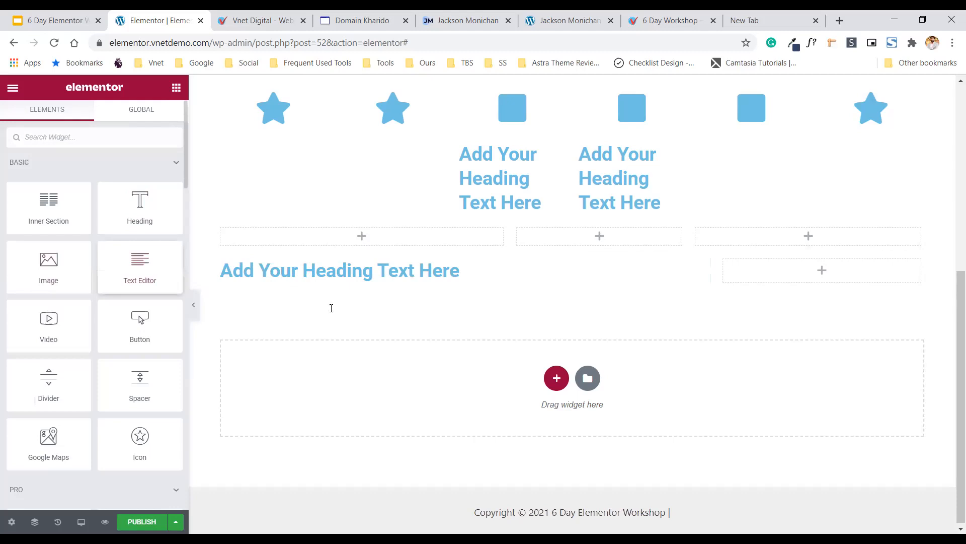
left_click_drag(331, 308, 322, 322)
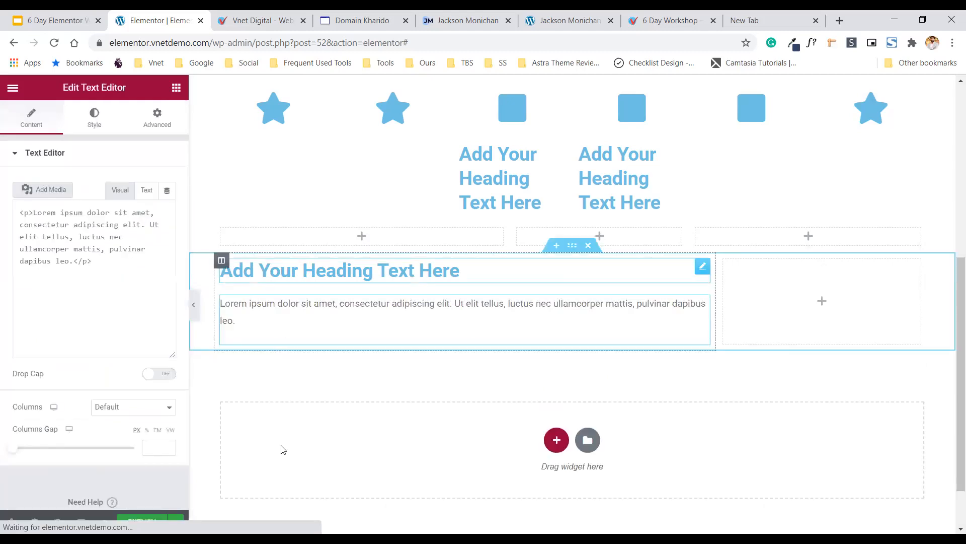
Add an Image widget to the empty second column beside the heading and text.
left_click(176, 88)
left_click_drag(60, 271, 829, 302)
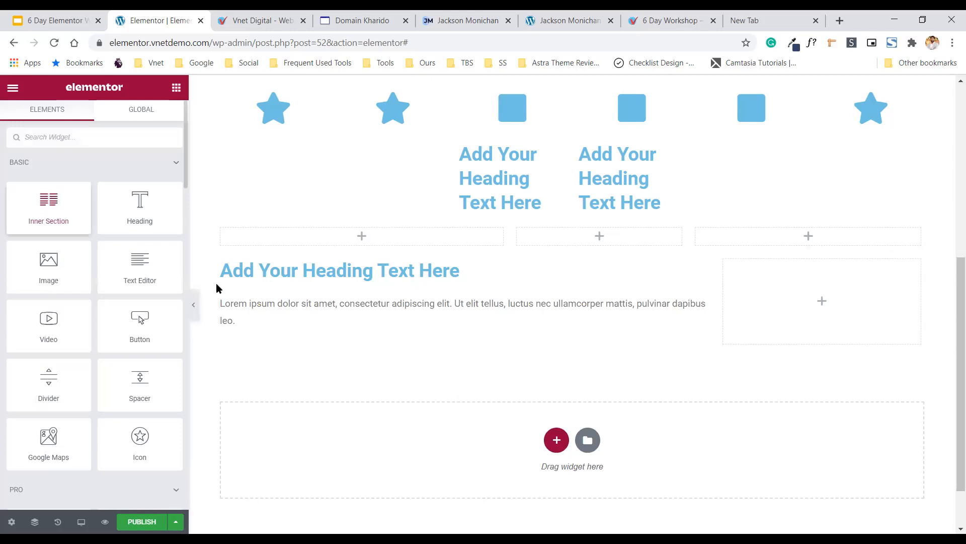
left_click_drag(217, 287, 702, 327)
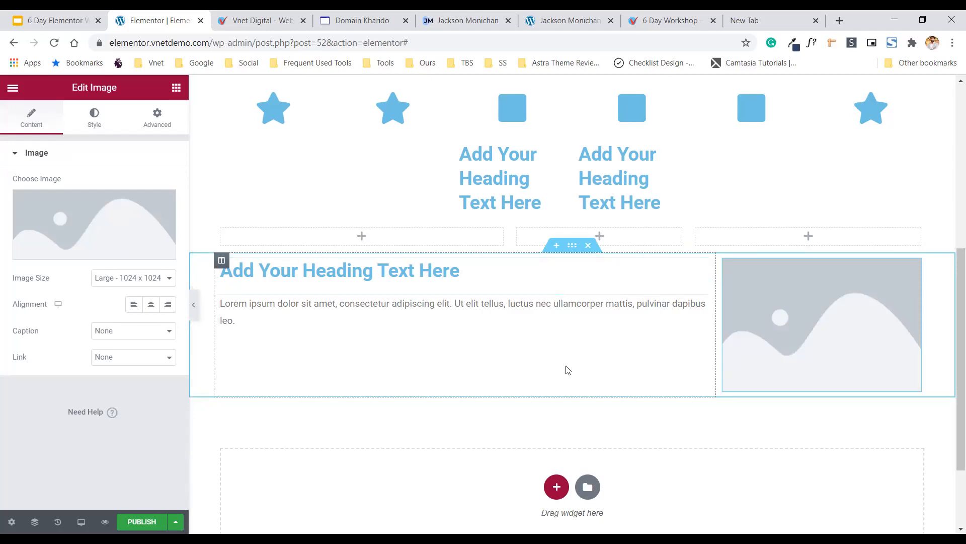
Resize the text and image columns so the text column is about 61% wide, and open the text column's layout settings.
left_click_drag(718, 338, 540, 327)
left_click_drag(662, 321, 805, 300)
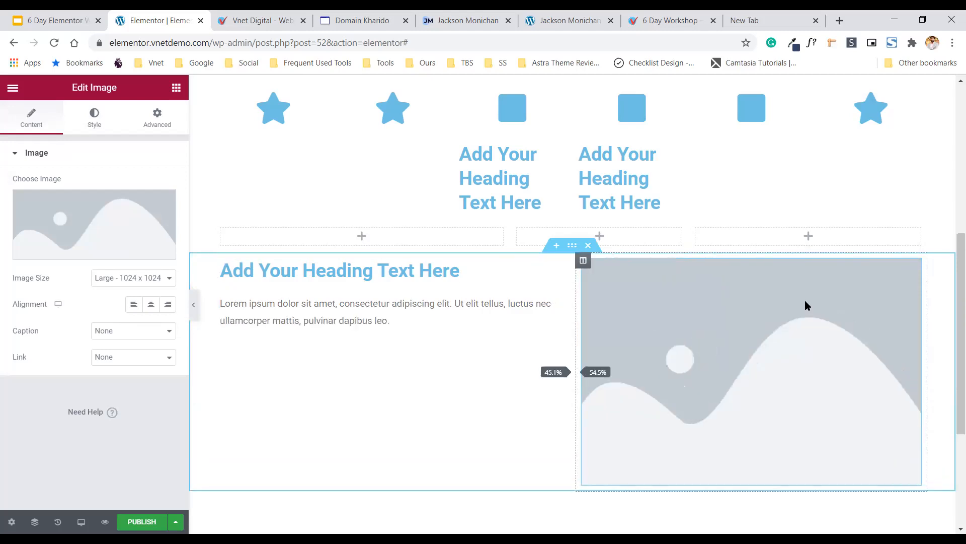
key("ctrl+z")
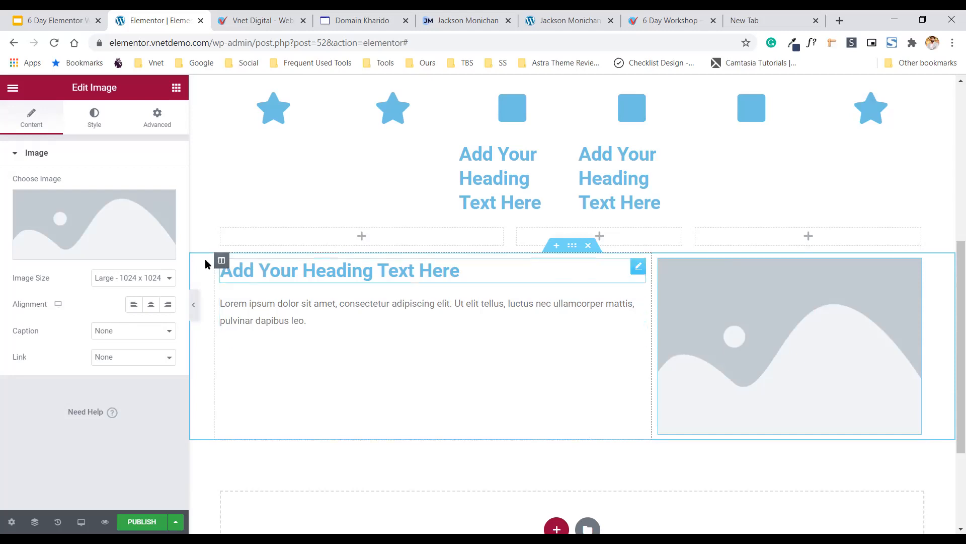
left_click(222, 263)
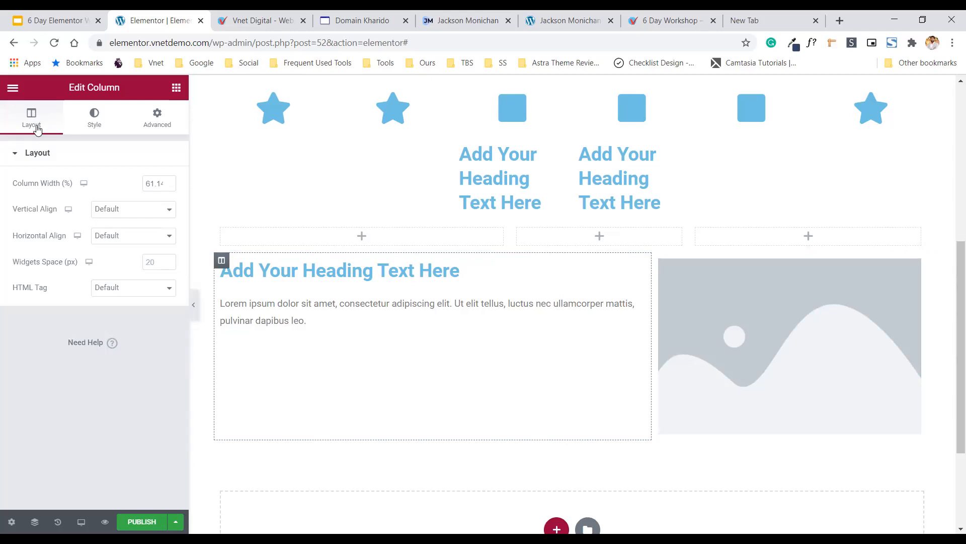
Try several widths for the column holding the heading and text, finishing with its Column Width at 56%.
left_click(168, 182)
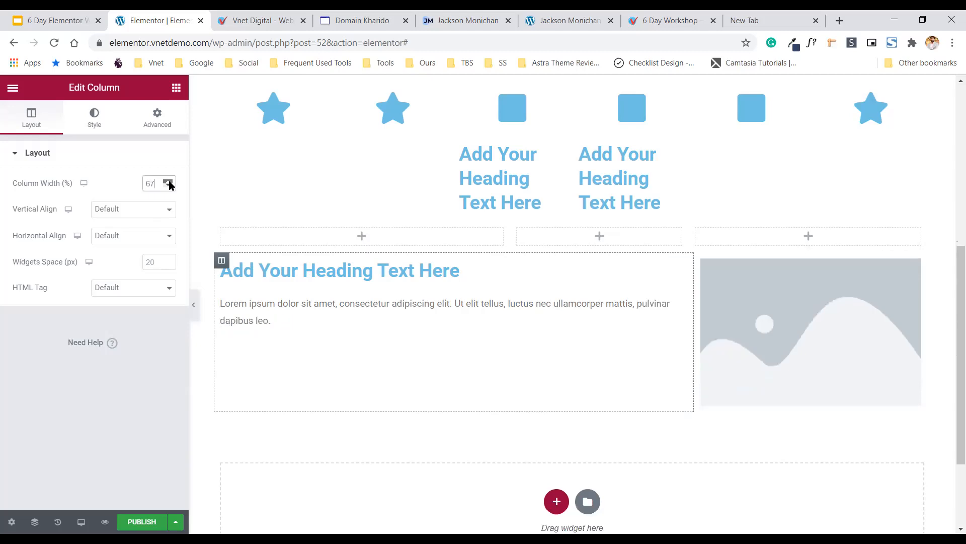
left_click(169, 182)
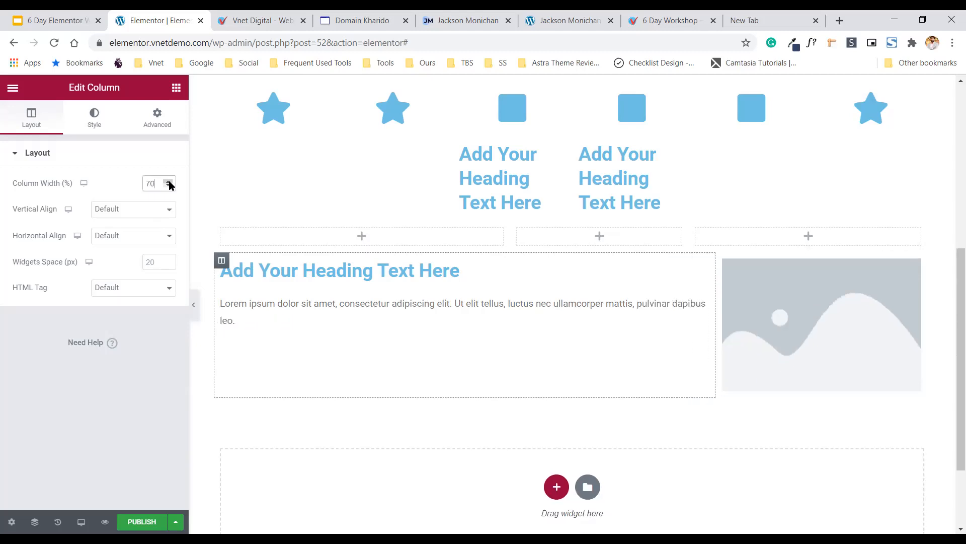
left_click(169, 182)
left_click(169, 183)
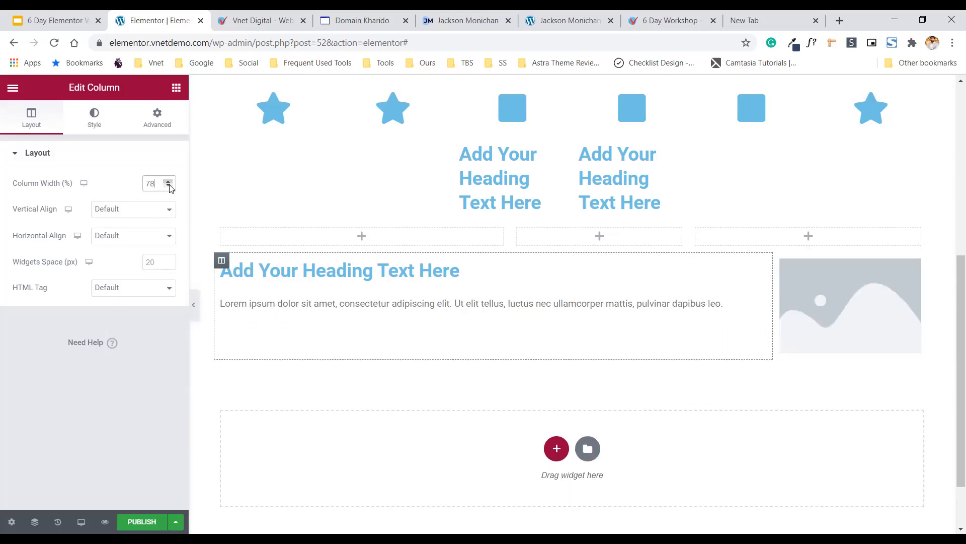
left_click(170, 182)
left_click(169, 185)
left_click(170, 186)
left_click(169, 186)
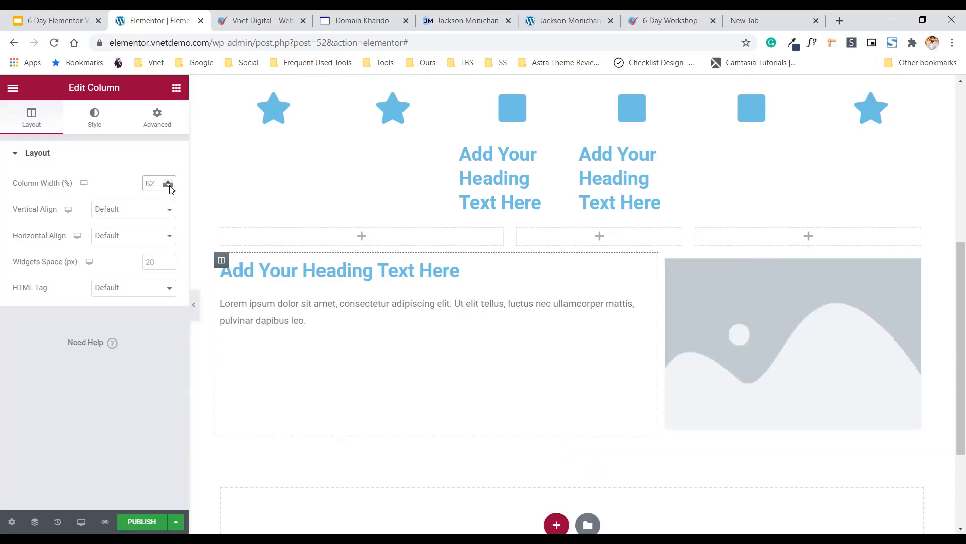
left_click(170, 186)
key("Down")
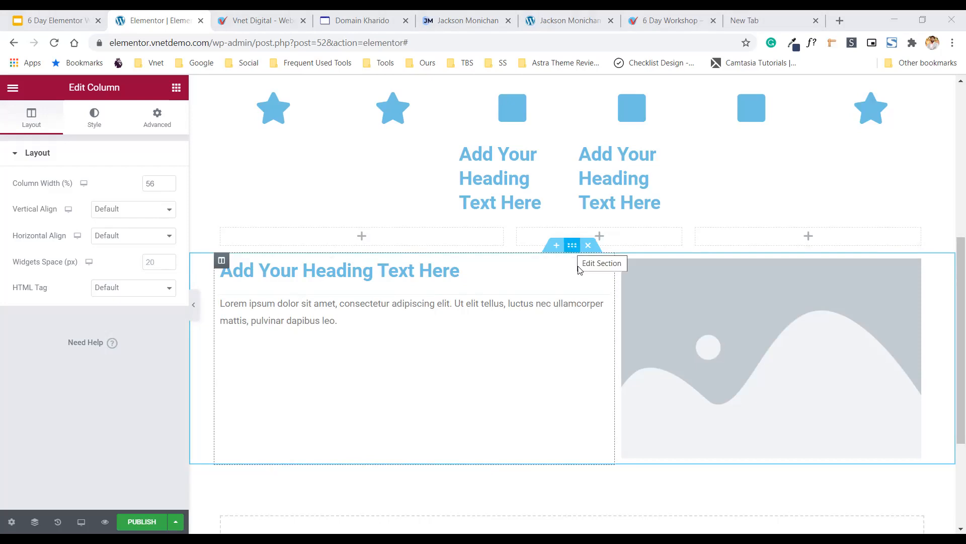
Open the text-and-image section's settings and compare its Content Width options with the full-width layout of the vnetdigital.com homepage.
left_click(572, 248)
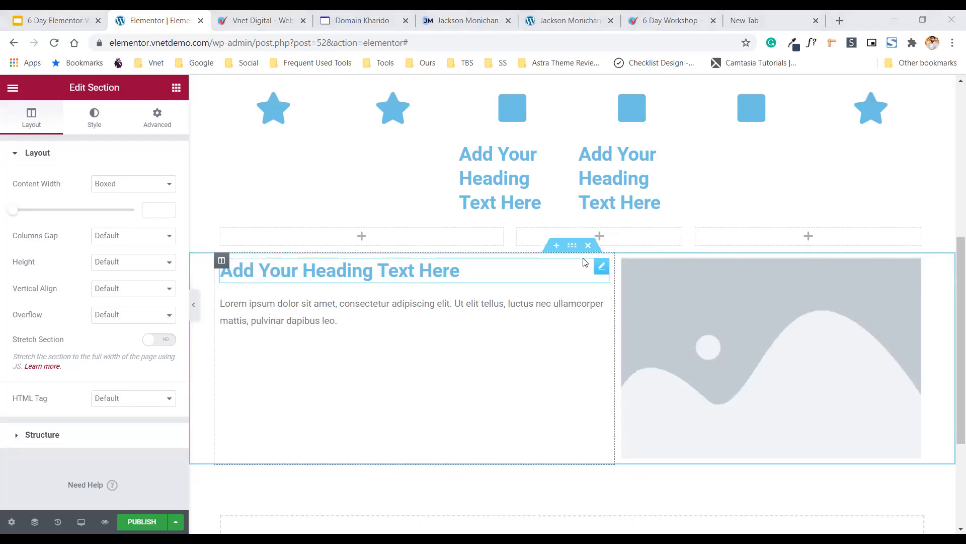
left_click(99, 191)
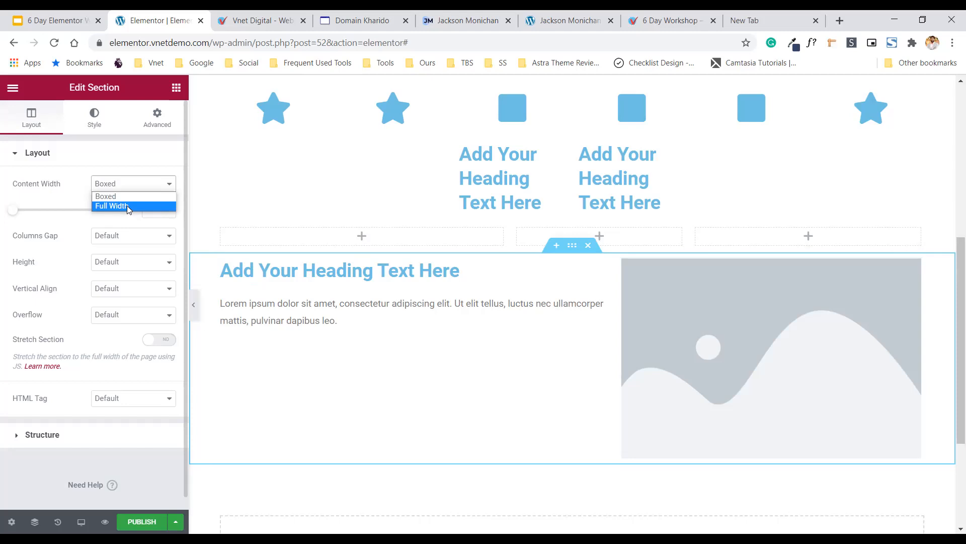
left_click(271, 16)
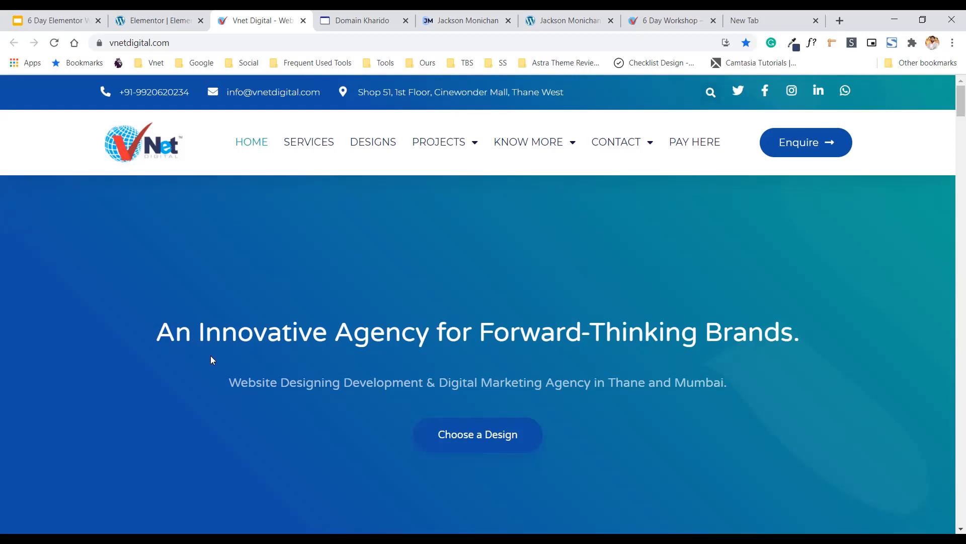
scroll(207, 348, "down", 6)
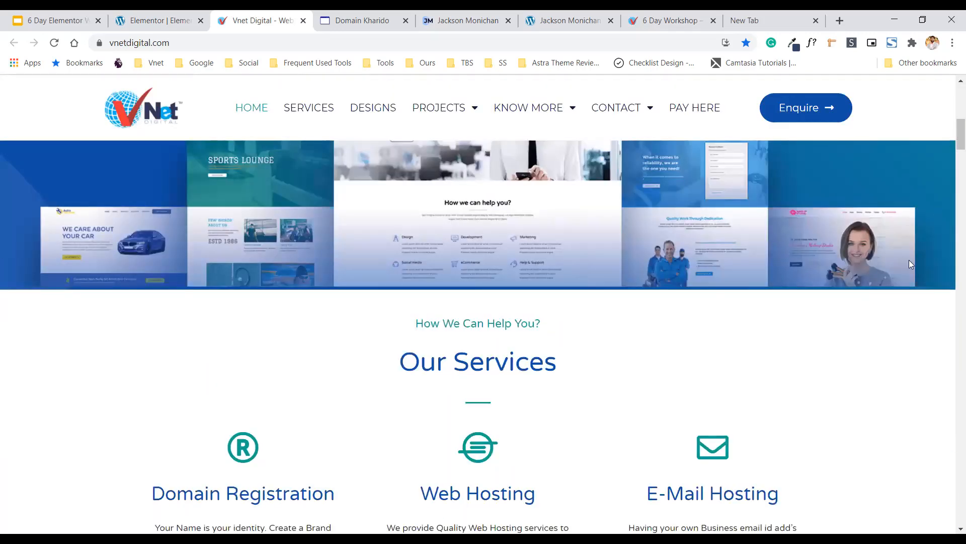
scroll(373, 255, "up", 5)
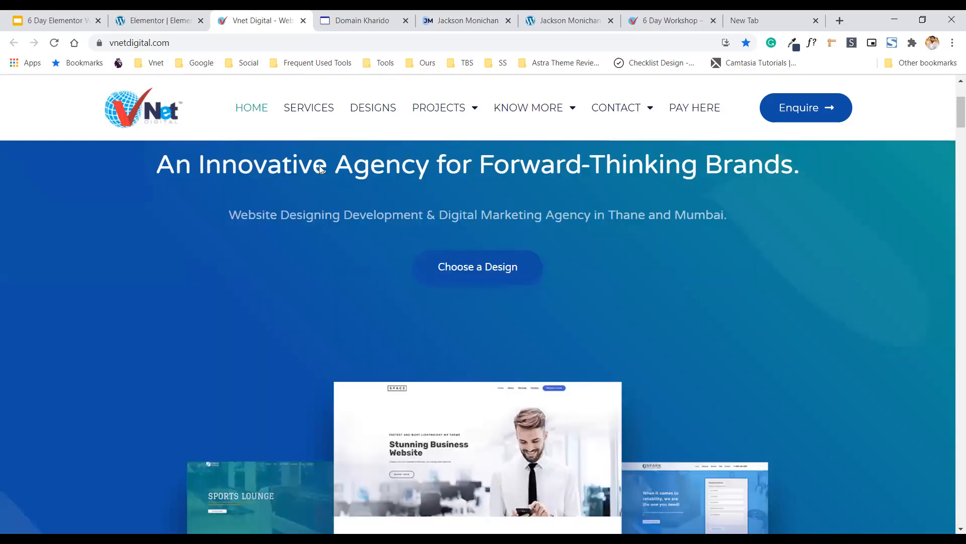
scroll(319, 166, "up", 3)
left_click(160, 16)
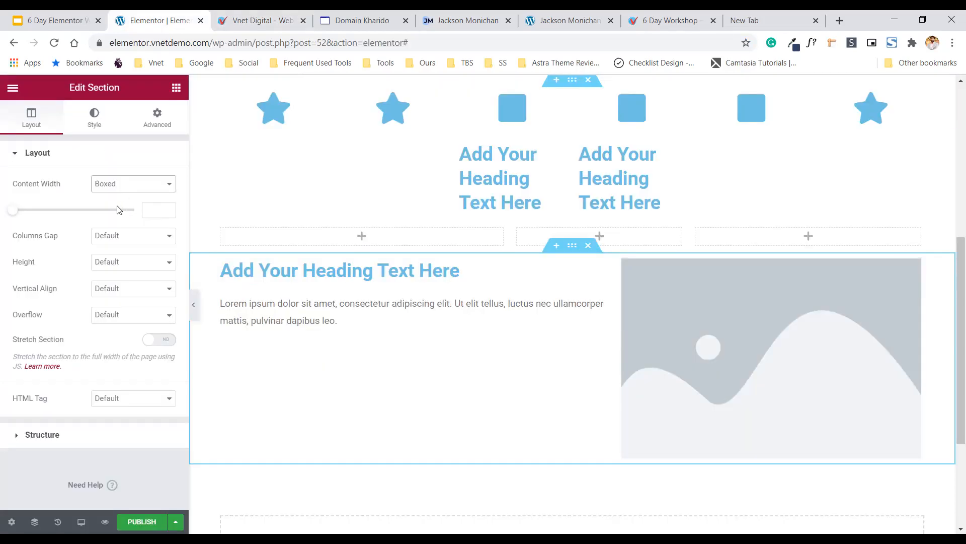
left_click(126, 184)
Compare the vnetdigital.com homepage with the boxed layout of the bookmarked Learn WP Tutorials site, and return to the Elementor editor.
left_click(241, 16)
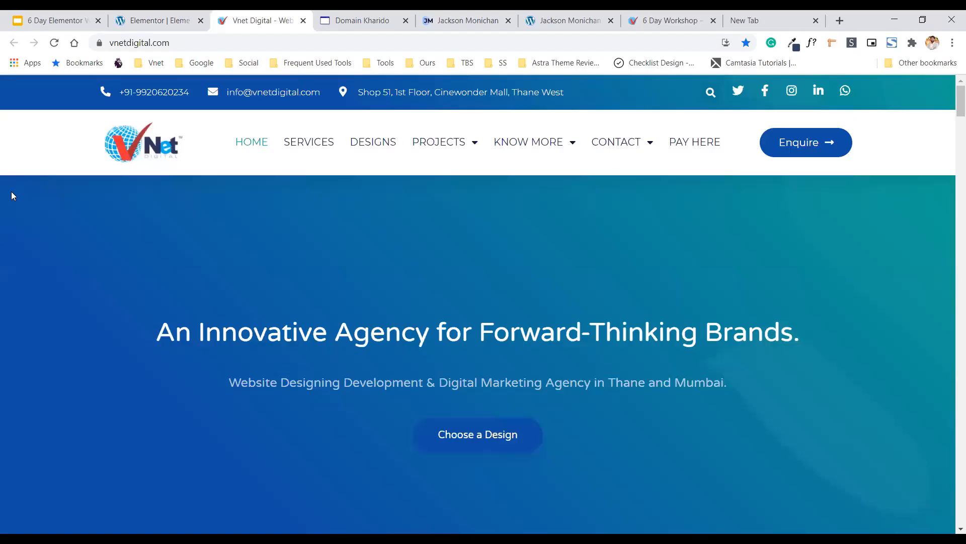
scroll(26, 231, "down", 3)
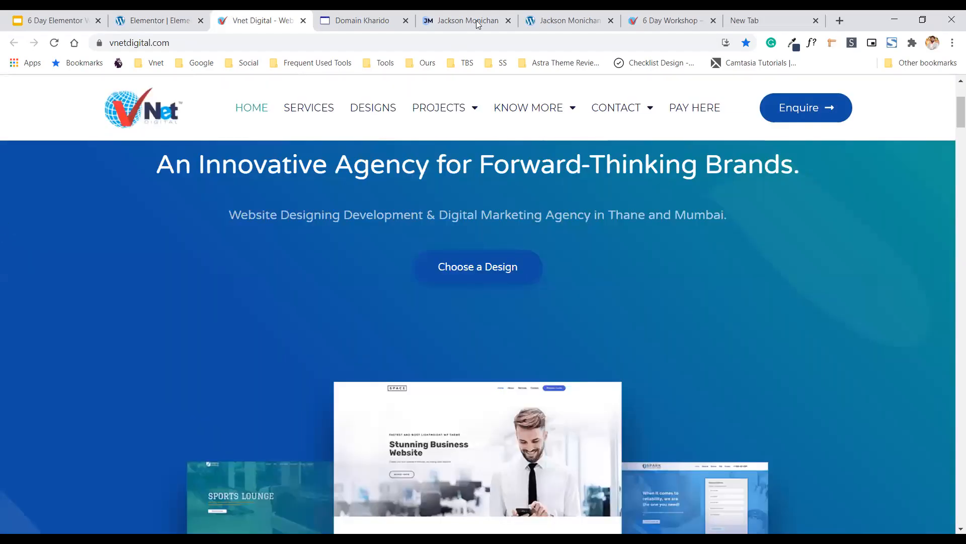
left_click(385, 63)
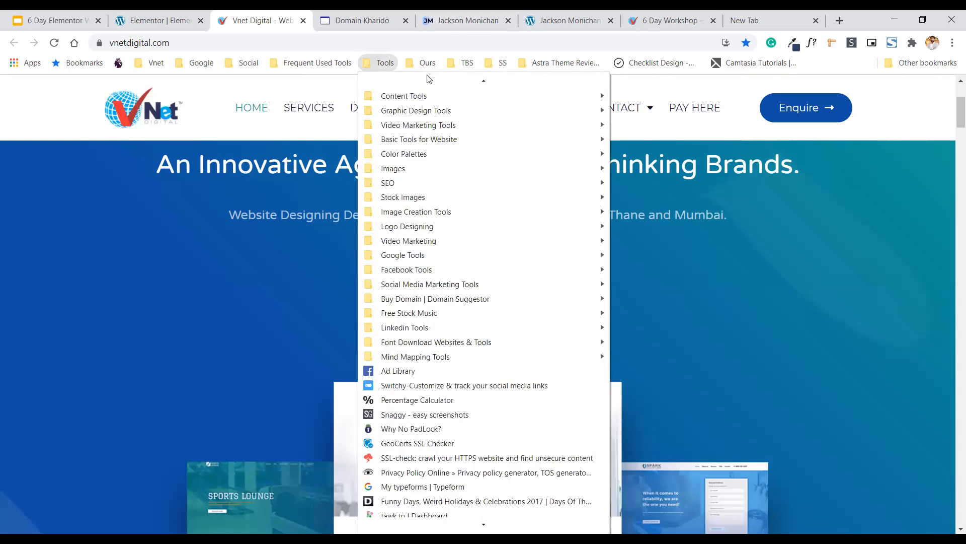
mouse_move(427, 63)
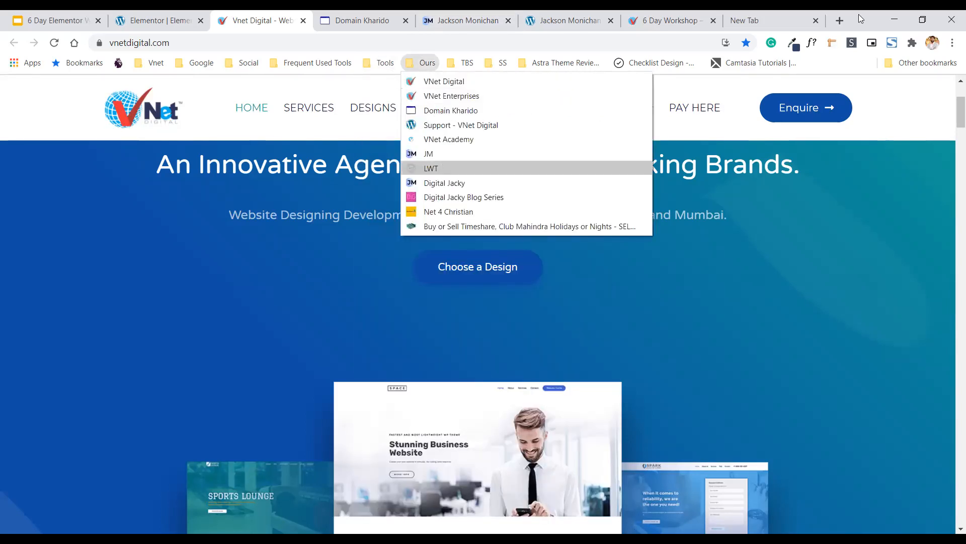
left_click(787, 17)
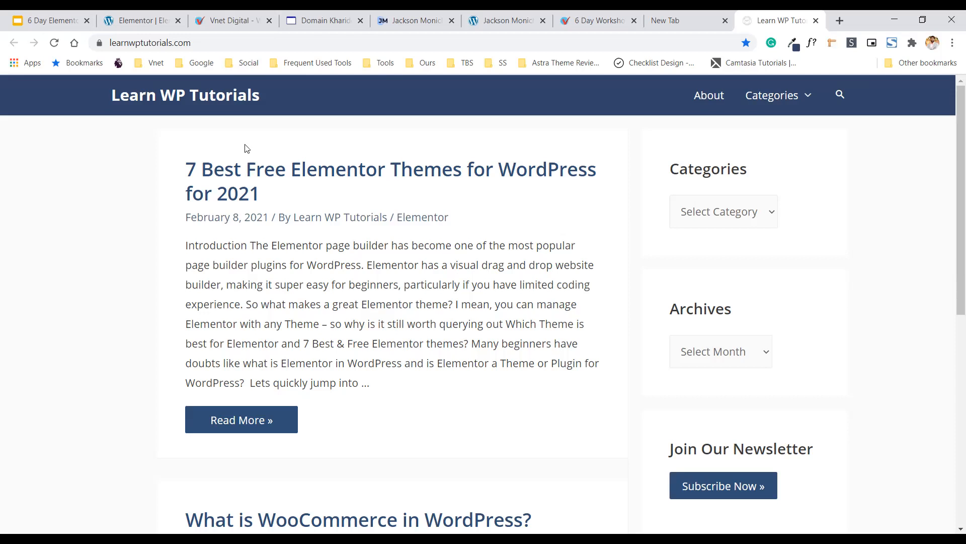
key("ctrl+2")
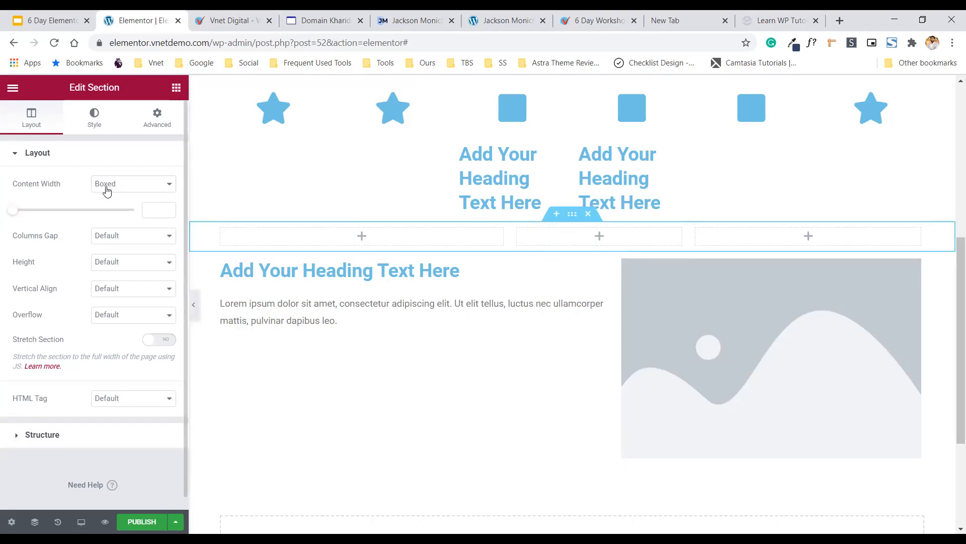
Try the Full Width content width on the empty three-column section and set it back to Boxed.
left_click(134, 190)
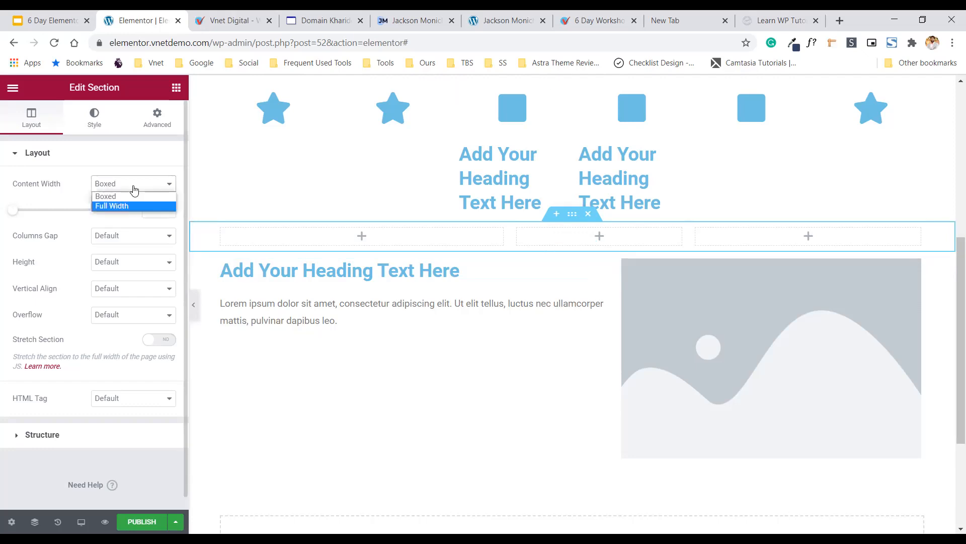
left_click(115, 189)
left_click(115, 189)
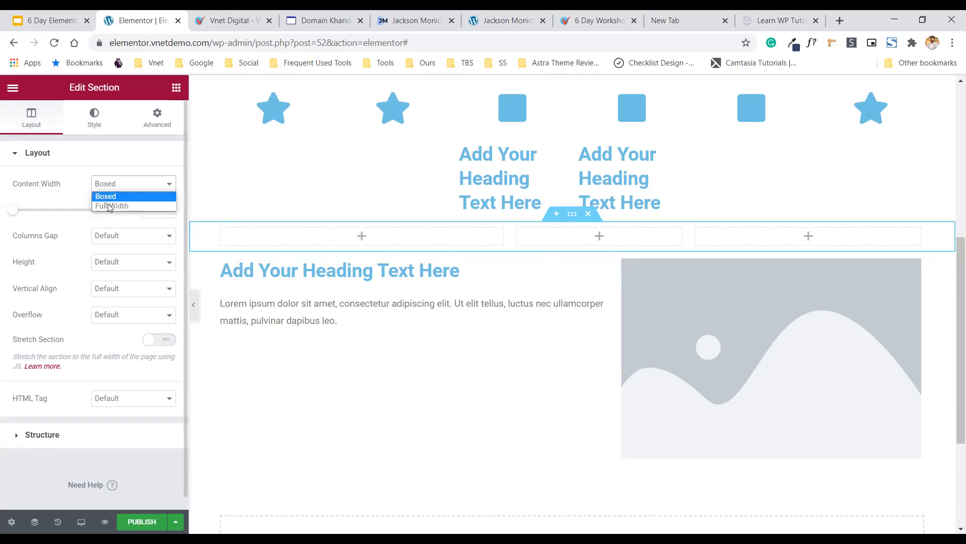
left_click(111, 206)
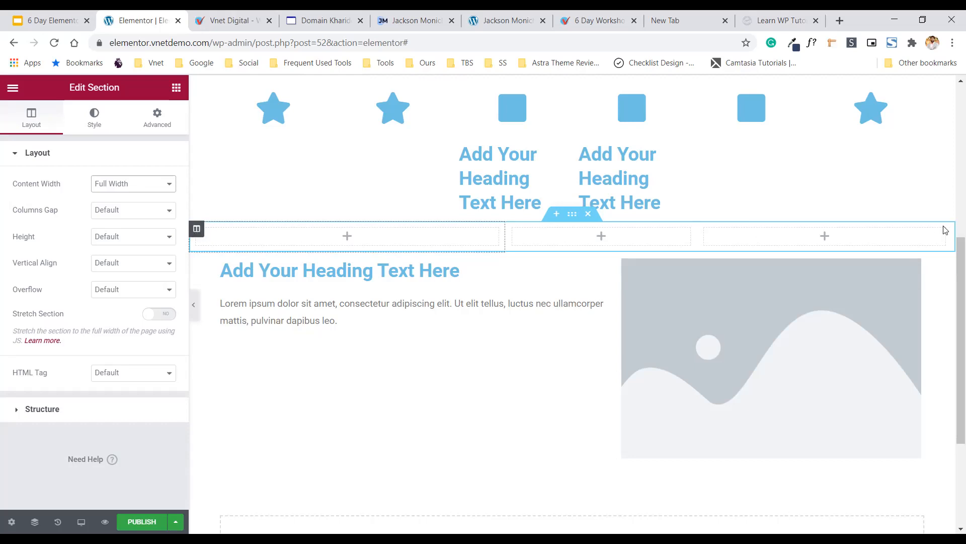
left_click(108, 186)
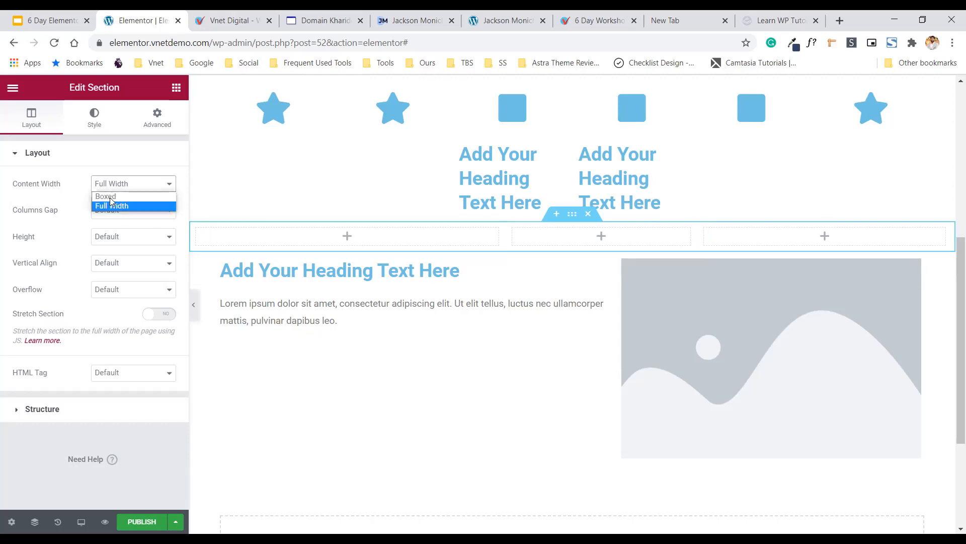
left_click(110, 196)
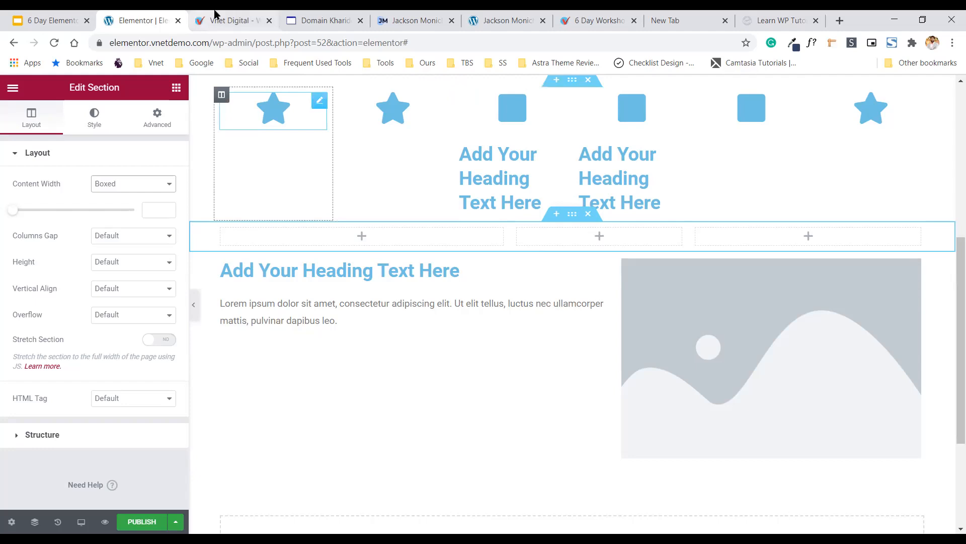
Examine the content alignment on the vnetdigital.com homepage again and review the empty section's Content Width options in the Elementor editor.
left_click(248, 21)
scroll(428, 275, "up", 4)
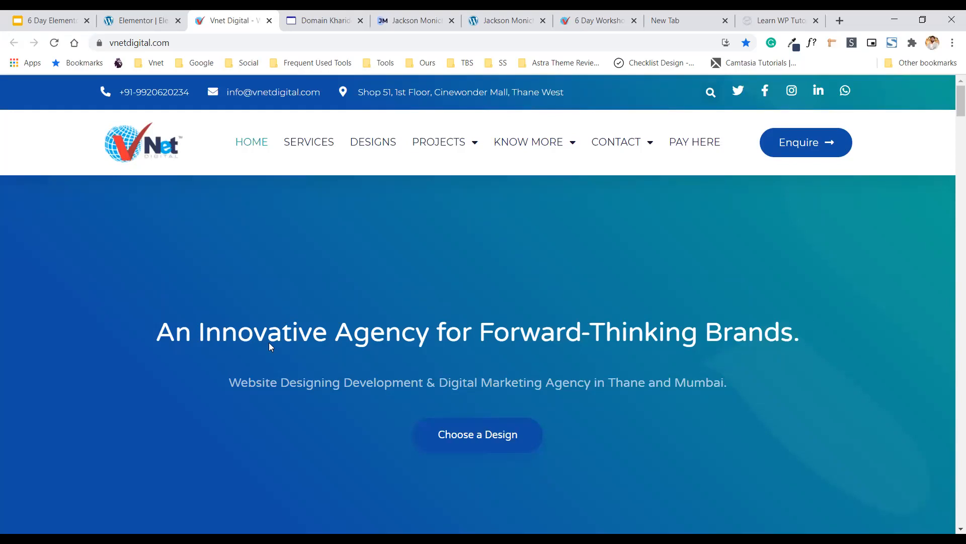
scroll(269, 341, "down", 6)
scroll(272, 344, "down", 6)
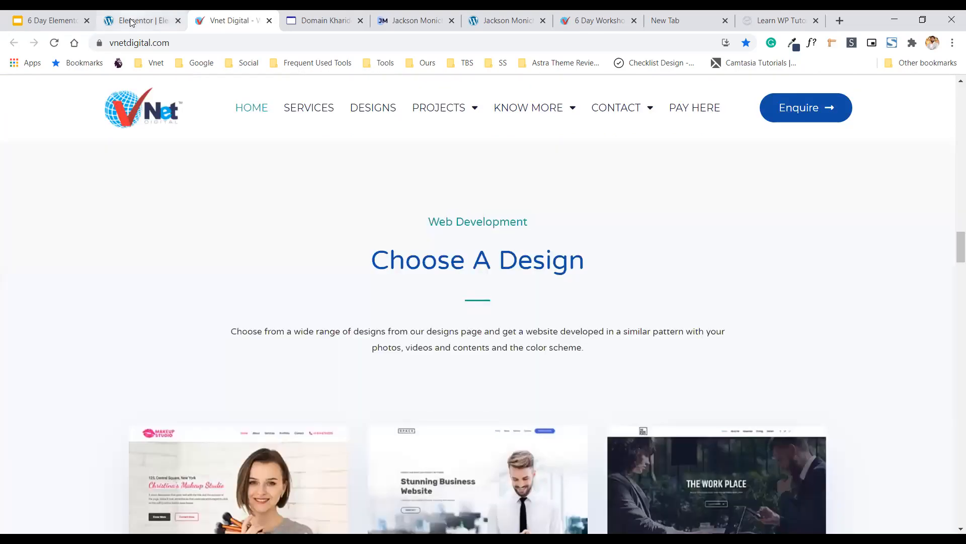
left_click(132, 20)
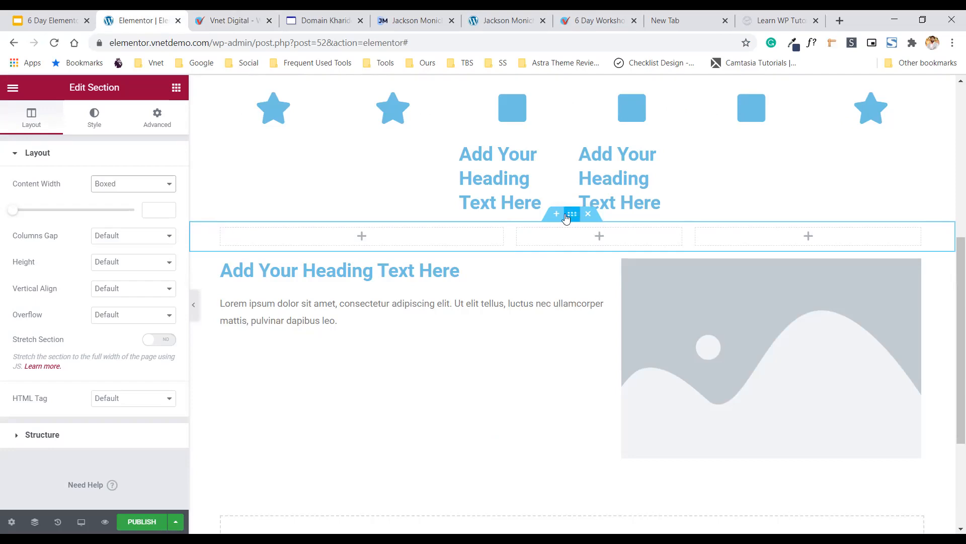
left_click(111, 184)
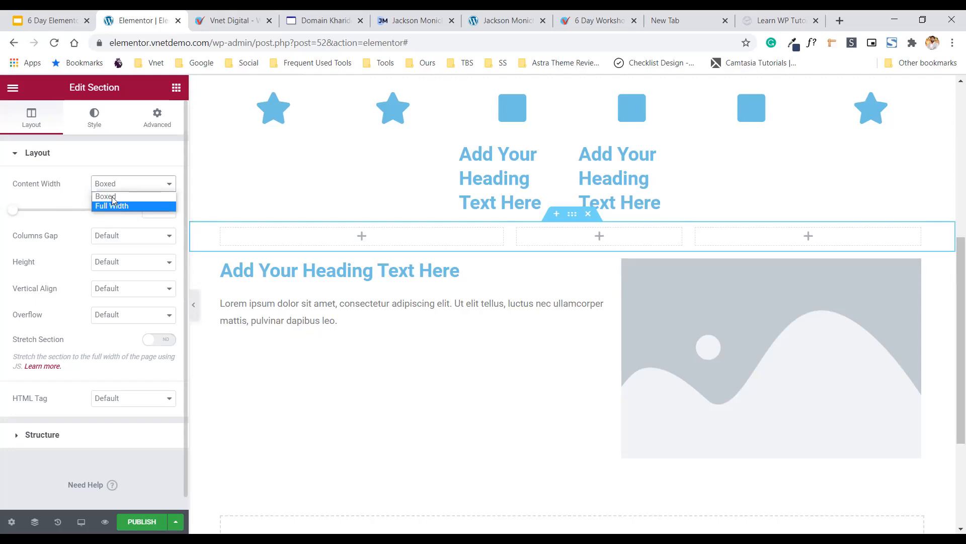
left_click(572, 218)
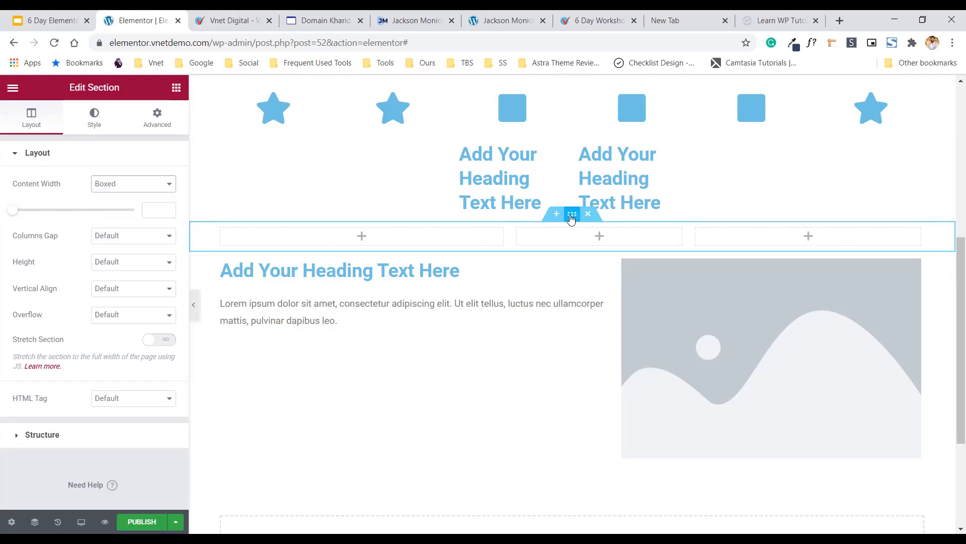
left_click(134, 185)
left_click(567, 240)
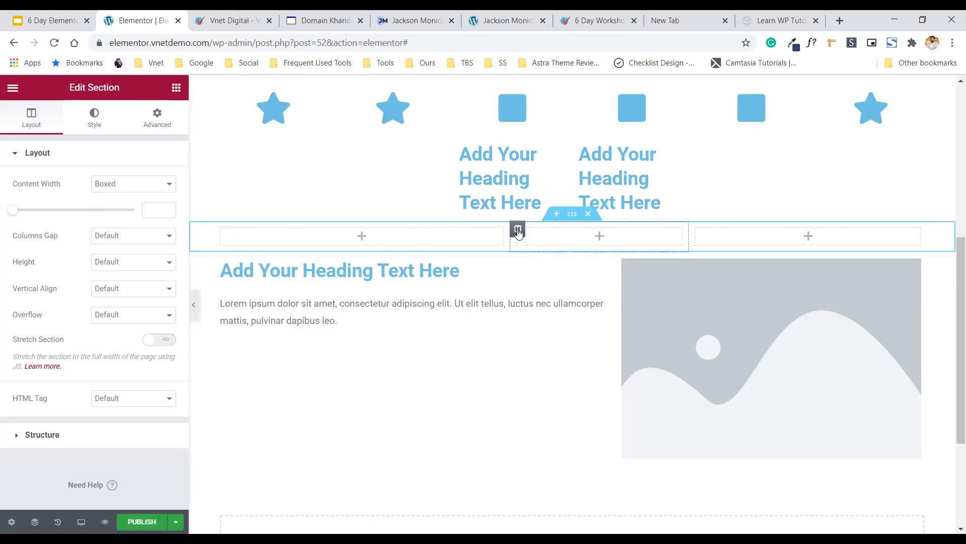
Set the middle column of the empty three-column section to 33%, and extend its left edge to make it about 42% wide.
left_click(518, 230)
left_click(519, 231)
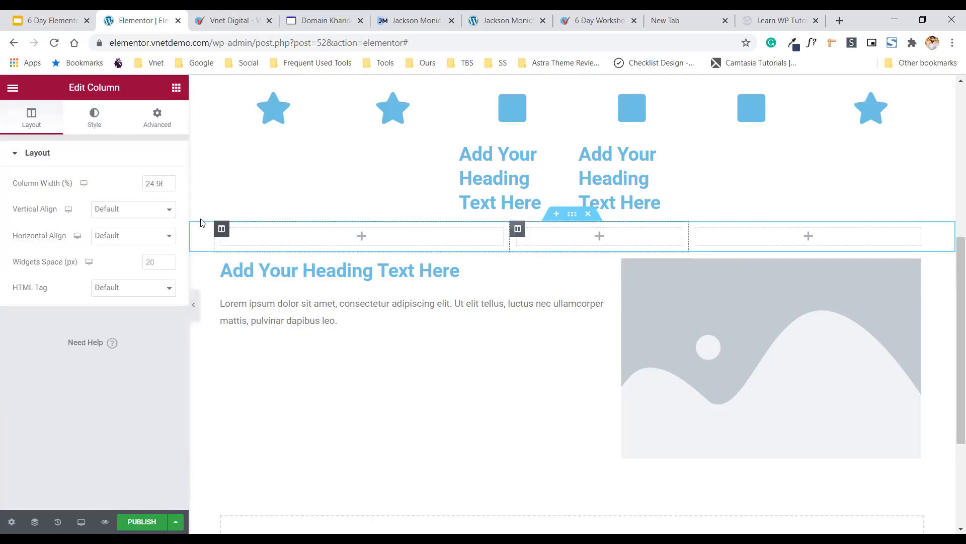
left_click(169, 182)
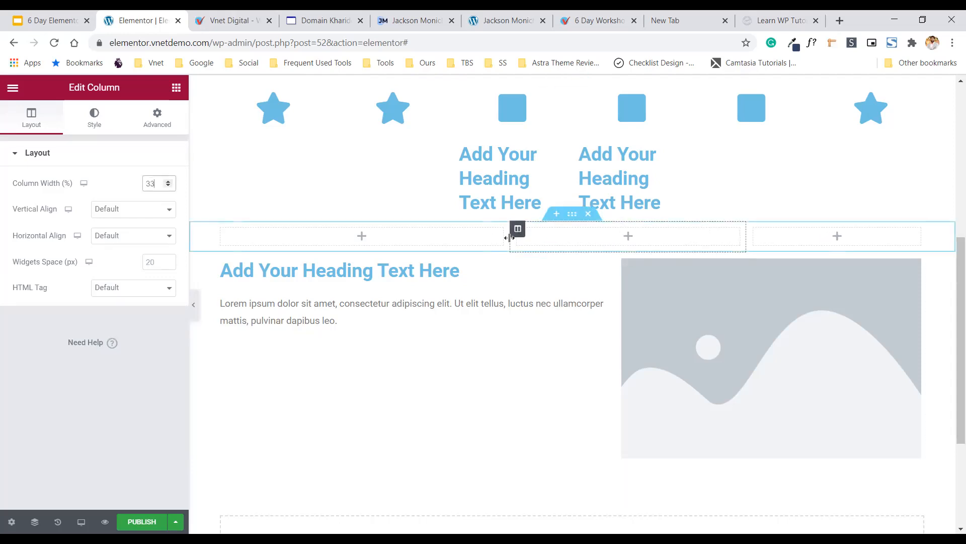
left_click_drag(507, 236, 435, 239)
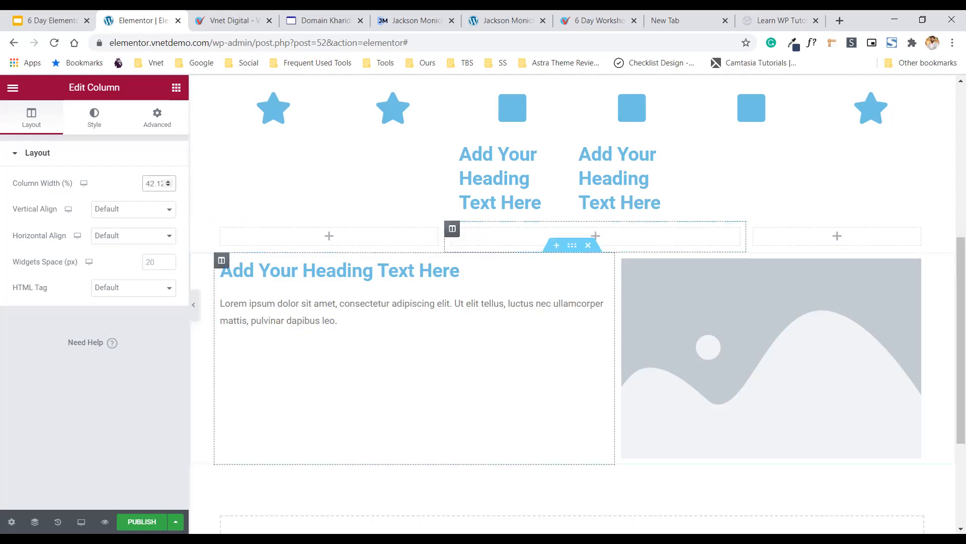
Switch to Google Slides to view the "What are Widgets in Elementor?" slide, and return to Elementor to show the widget list.
left_click(31, 13)
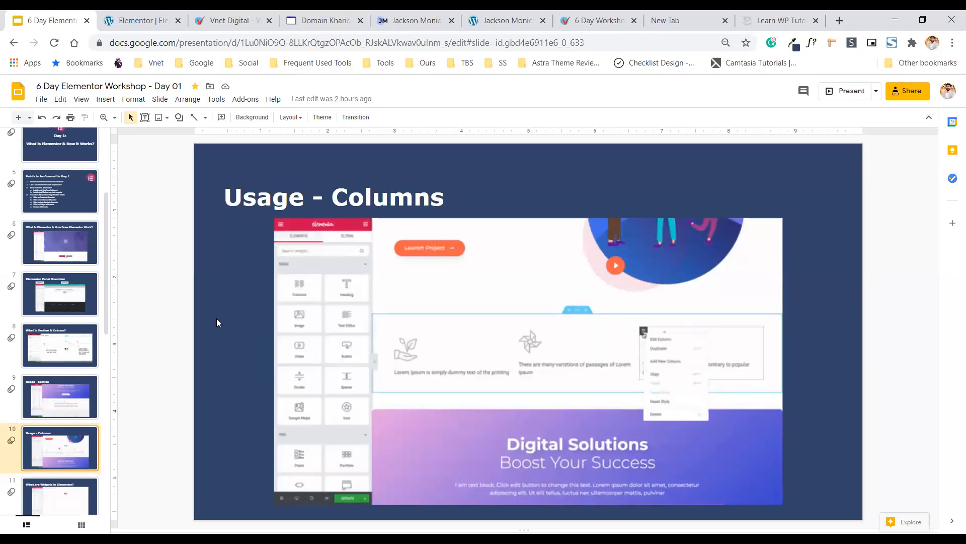
key("Down")
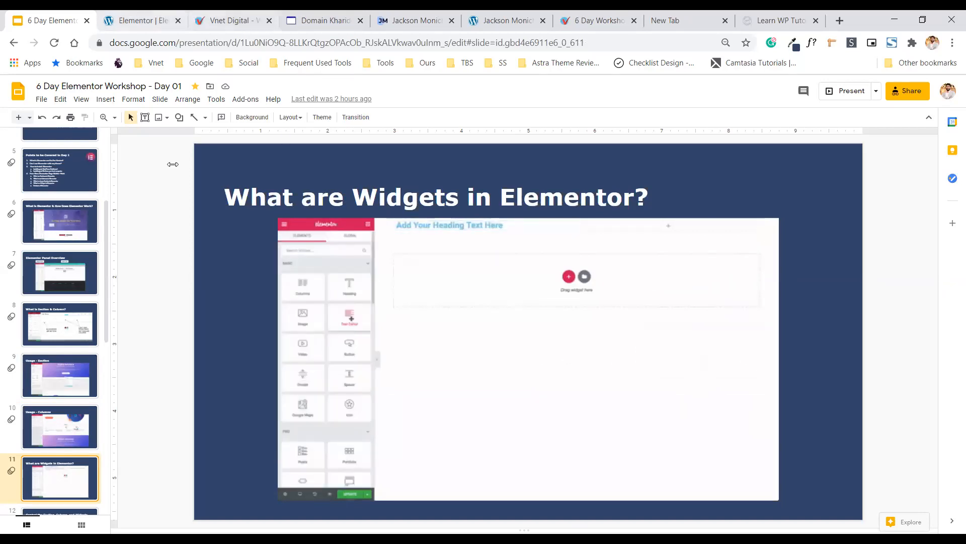
left_click(138, 12)
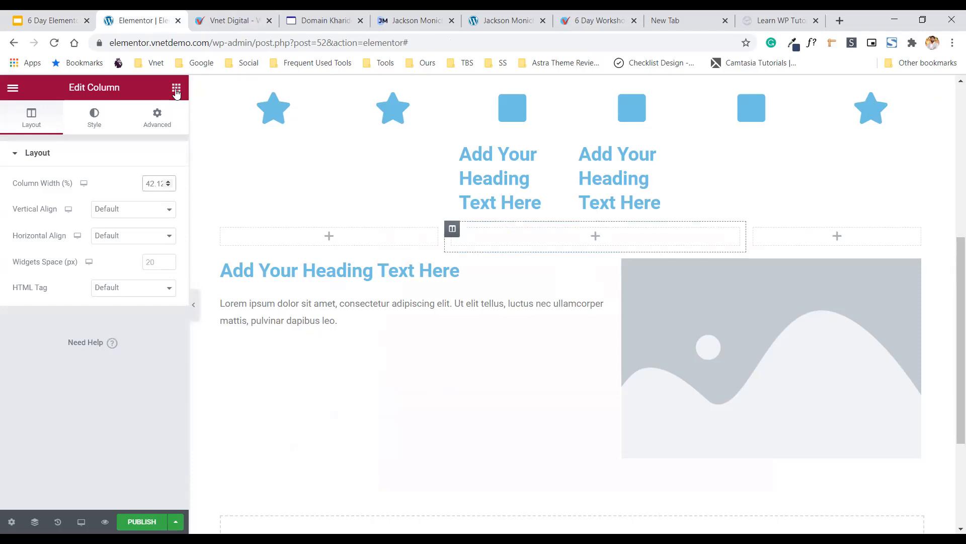
left_click(176, 88)
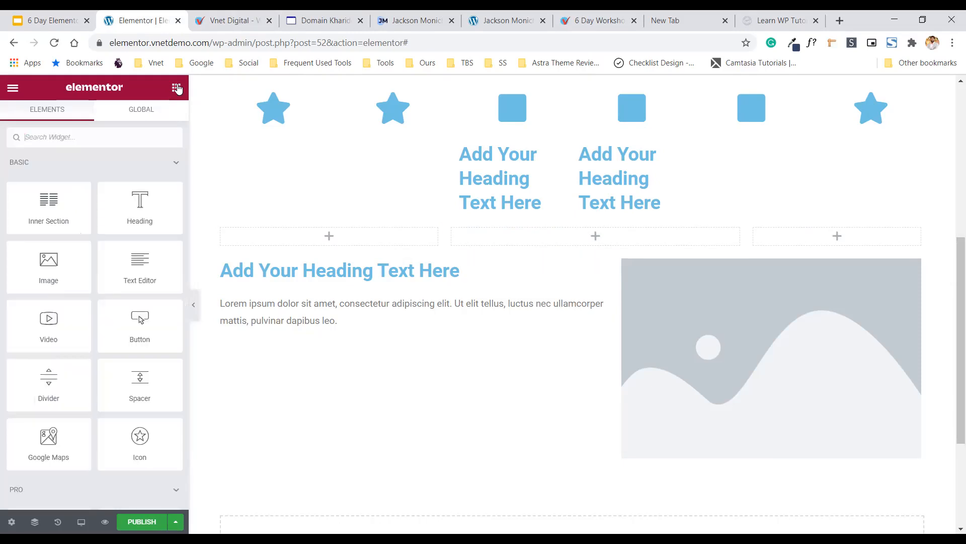
Review the Basic and Pro widget categories by collapsing both and reopening Basic once before closing it again.
left_click_drag(76, 211, 97, 345)
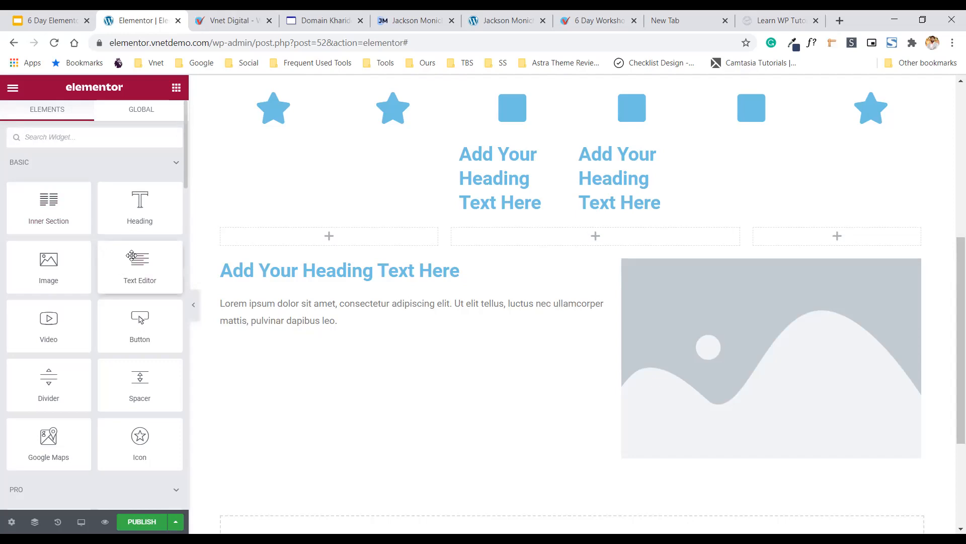
left_click(165, 164)
left_click(157, 189)
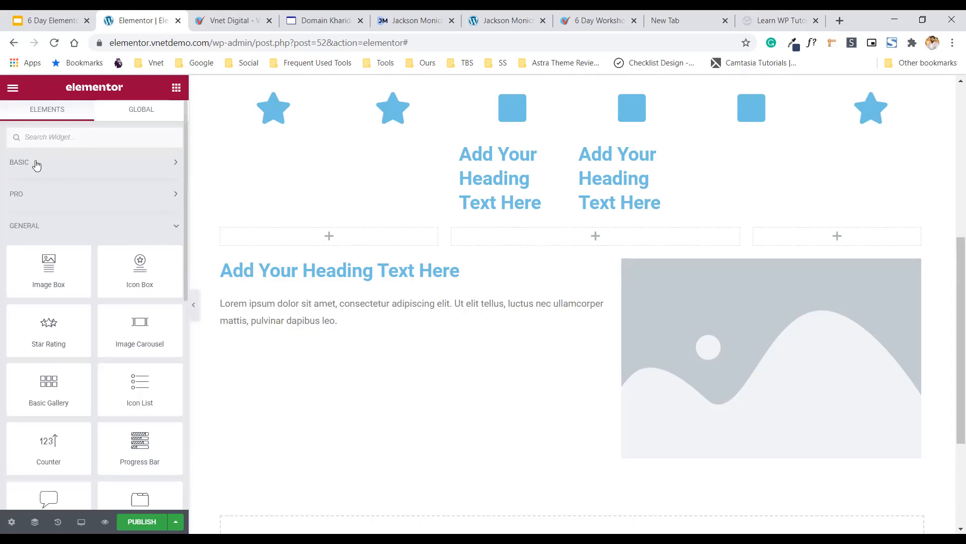
left_click(91, 163)
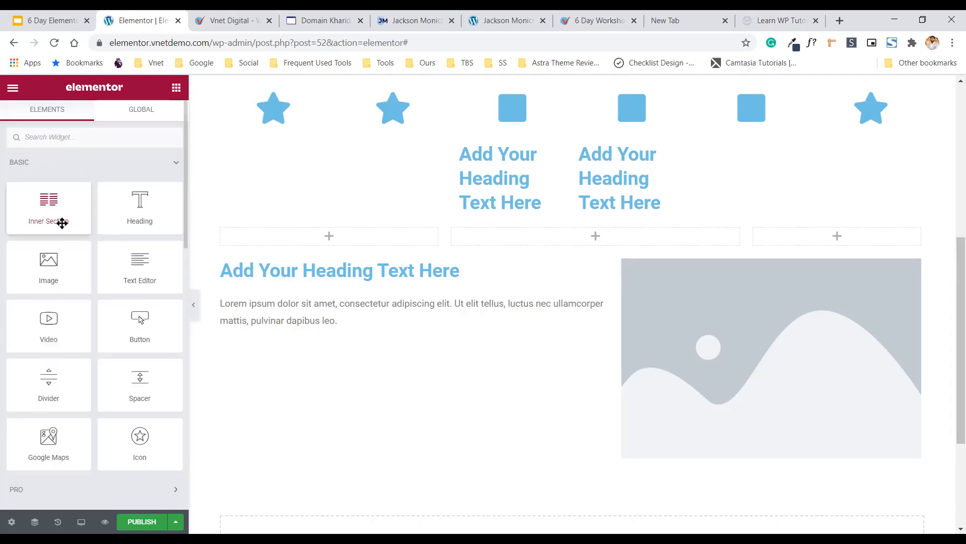
left_click(76, 169)
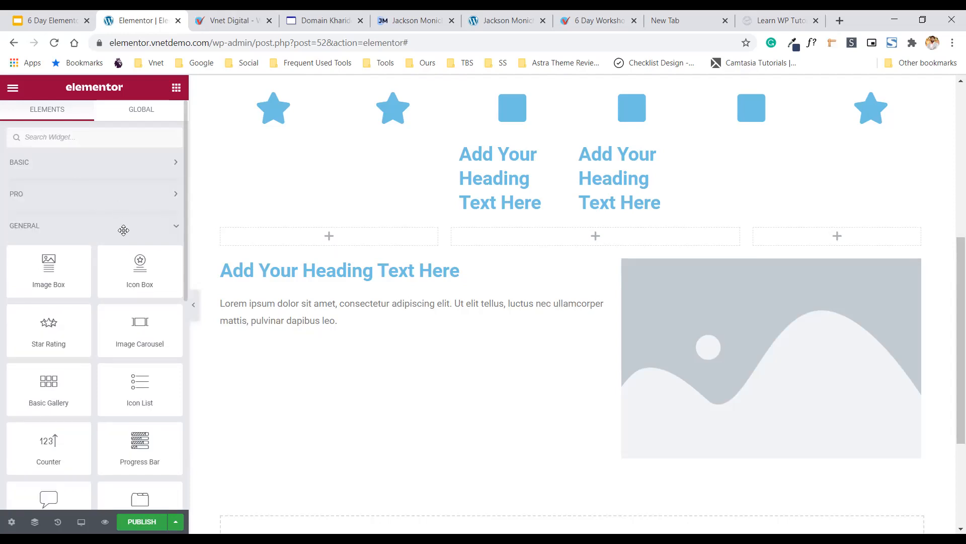
Place a Pro Animated Headline widget in the first column of the empty three-column section and set its shape to Underline.
left_click(121, 199)
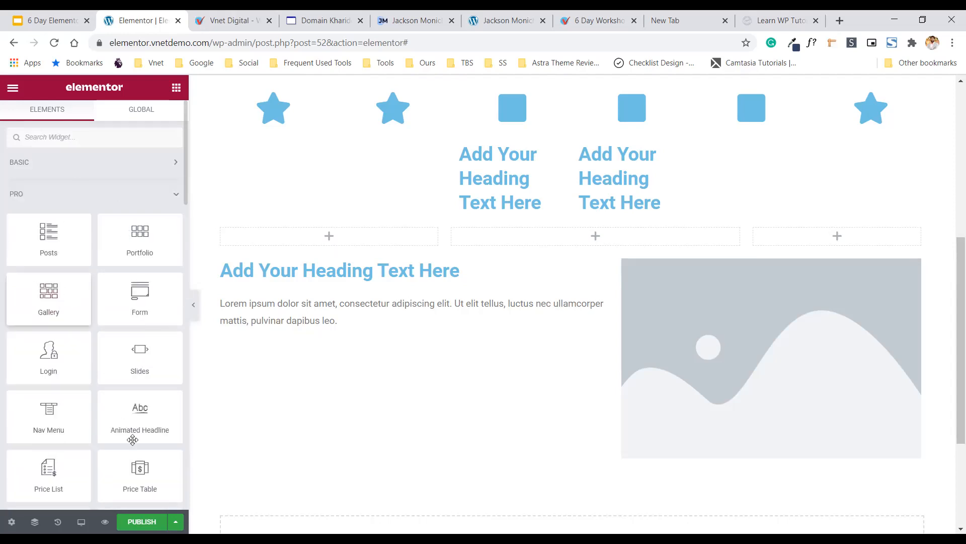
left_click_drag(141, 425, 364, 251)
left_click(126, 209)
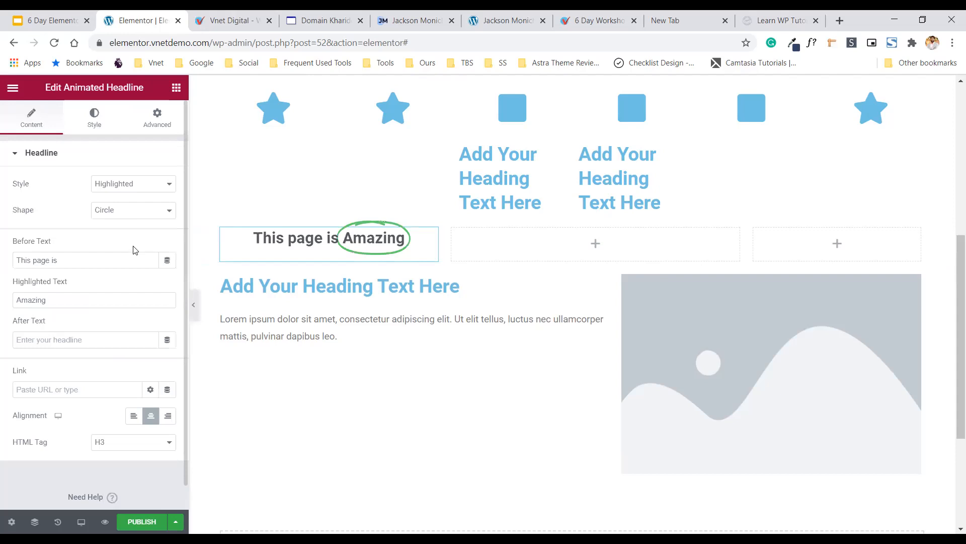
left_click(115, 242)
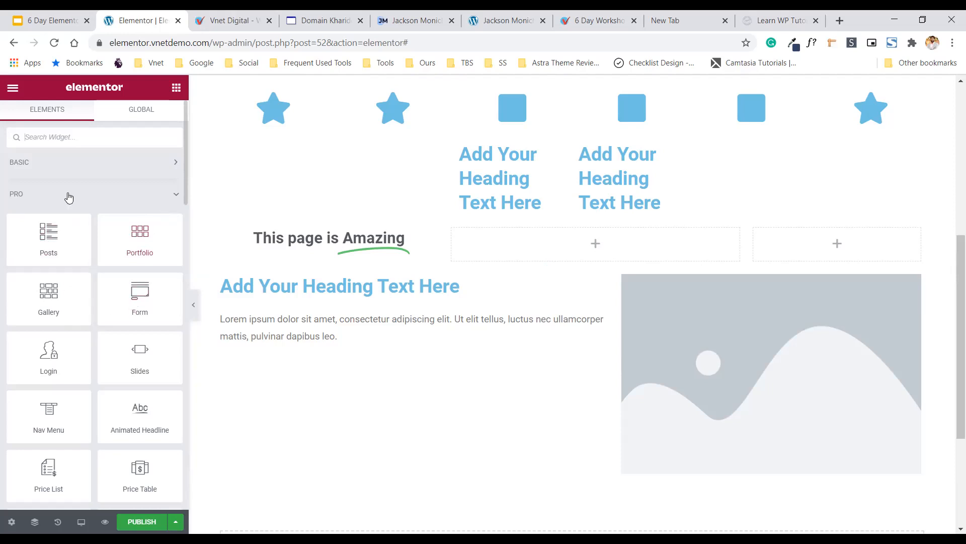
Collapse the Pro widget category and place a Star Rating widget in the middle column beside the animated headline.
left_click(106, 194)
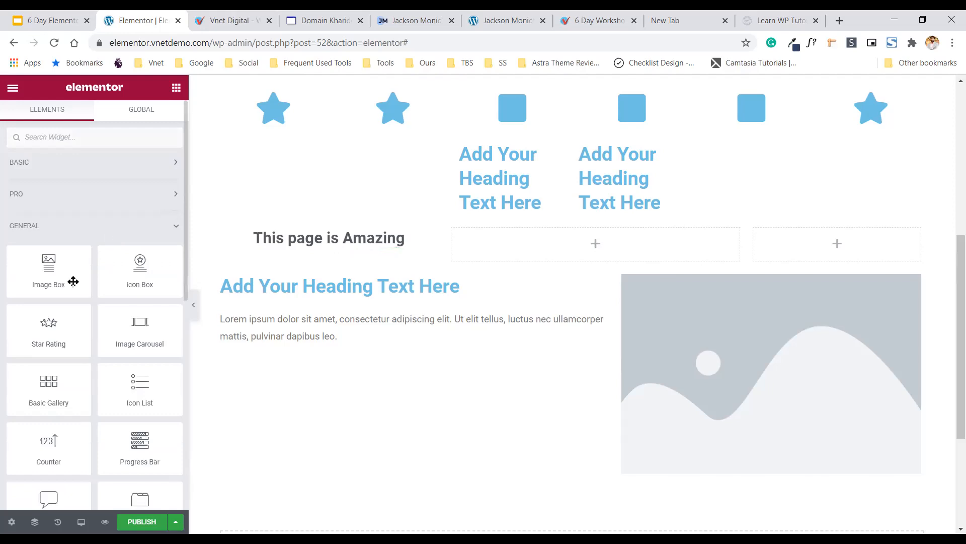
left_click_drag(131, 310, 499, 249)
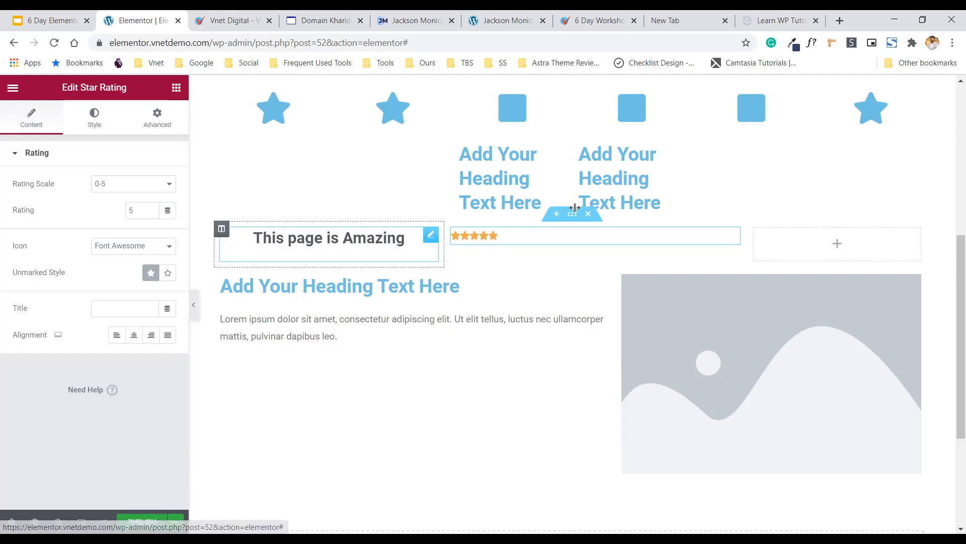
Delete the second column of the empty two-column section at the top of the page, and add a new column to that section.
scroll(574, 181, "up", 3)
scroll(596, 244, "up", 3)
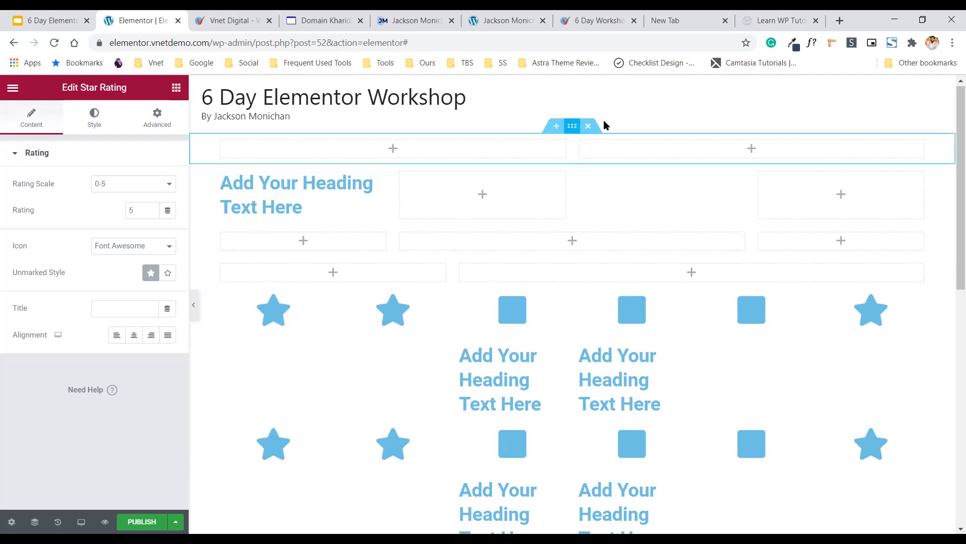
left_click(572, 126)
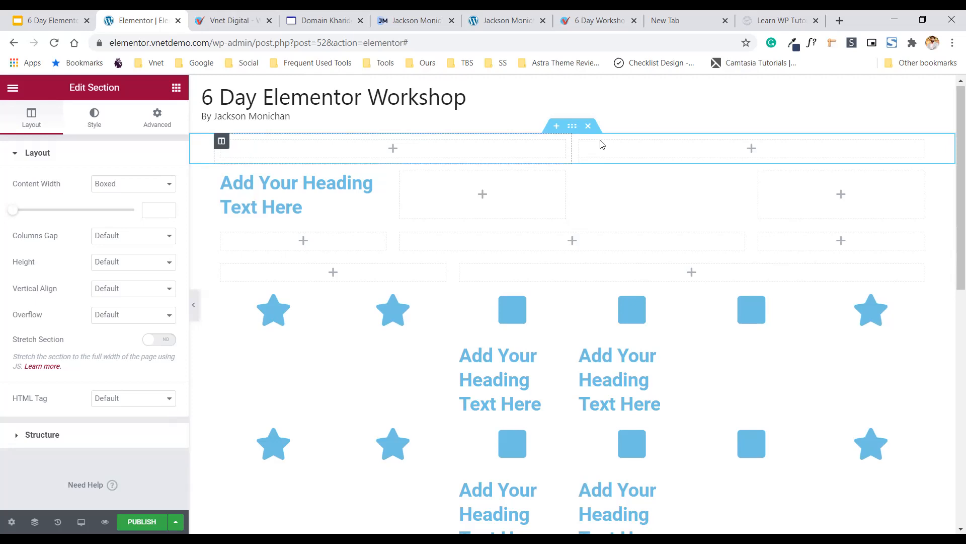
left_click(581, 143)
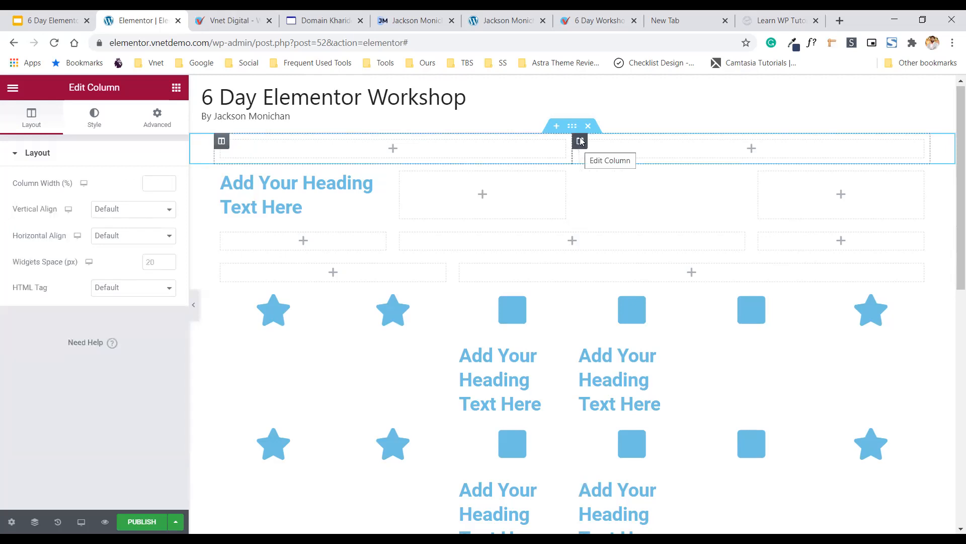
right_click(578, 143)
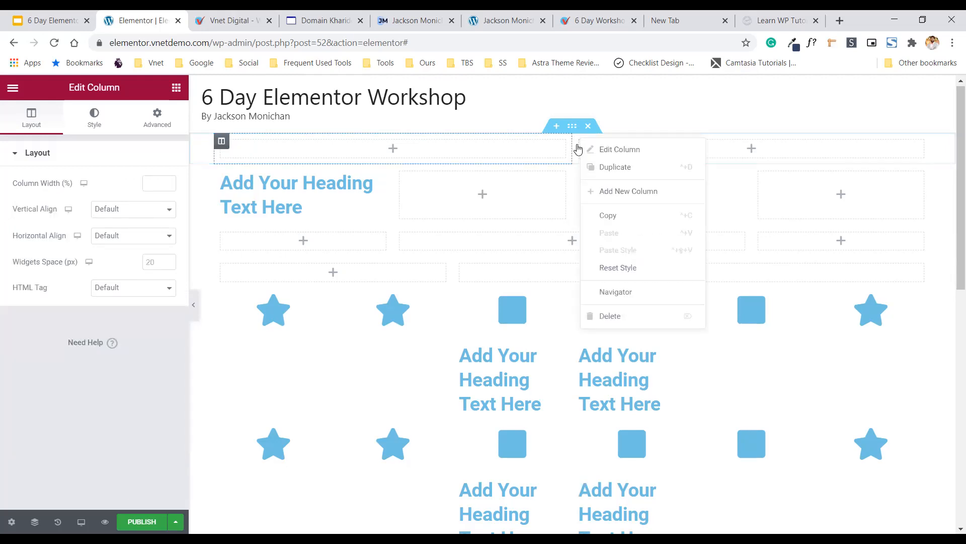
left_click(617, 317)
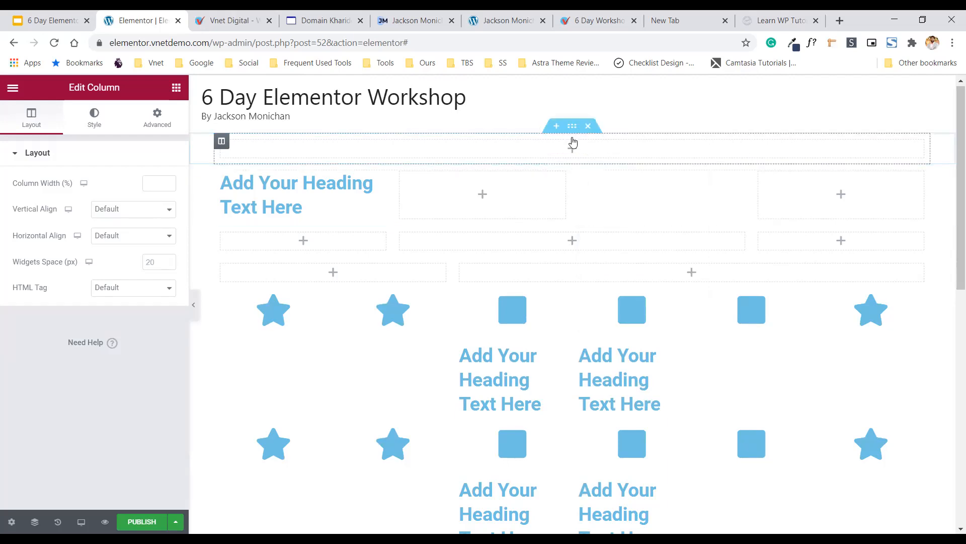
left_click(211, 145)
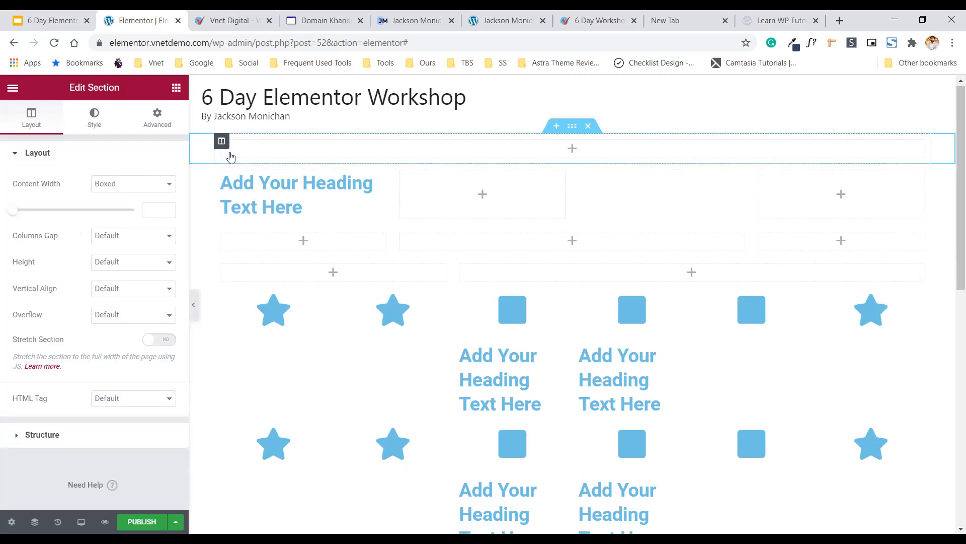
right_click(229, 154)
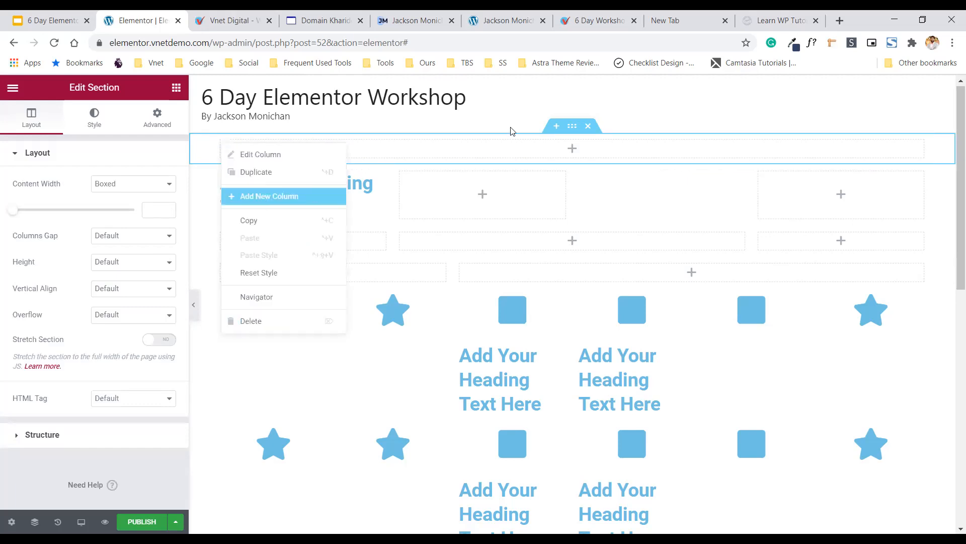
left_click(315, 195)
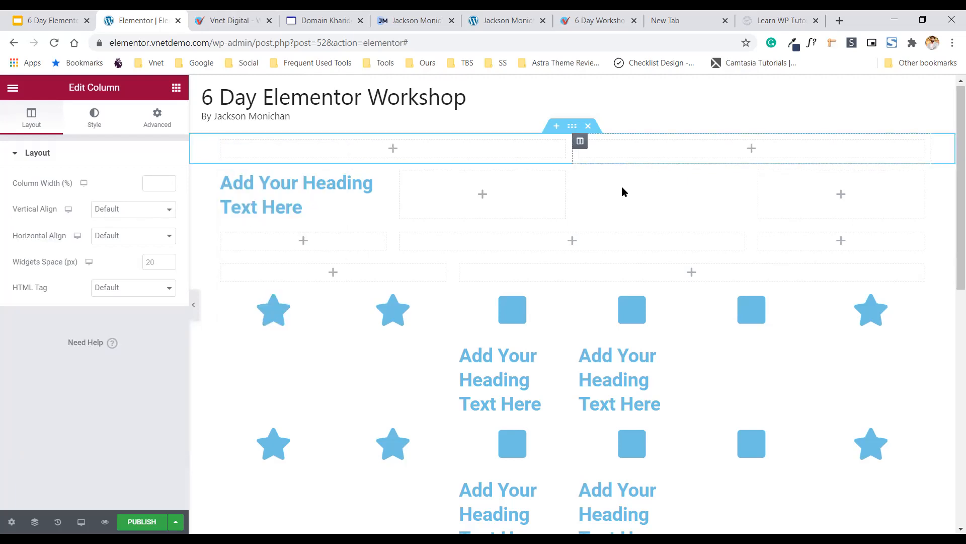
Place a Button widget from the Basic category in the second column of the page's first section.
left_click(176, 90)
left_click(139, 165)
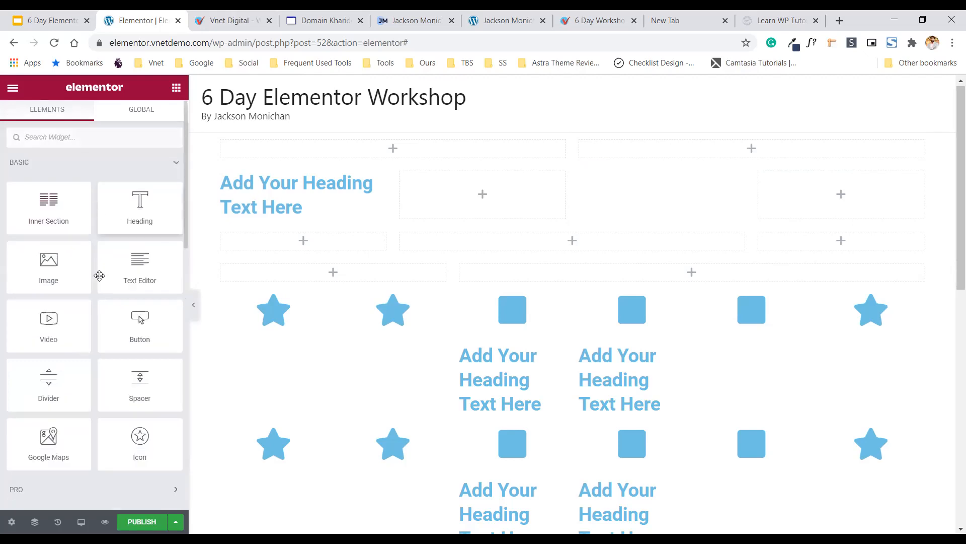
scroll(98, 274, "down", 14)
scroll(93, 263, "up", 8)
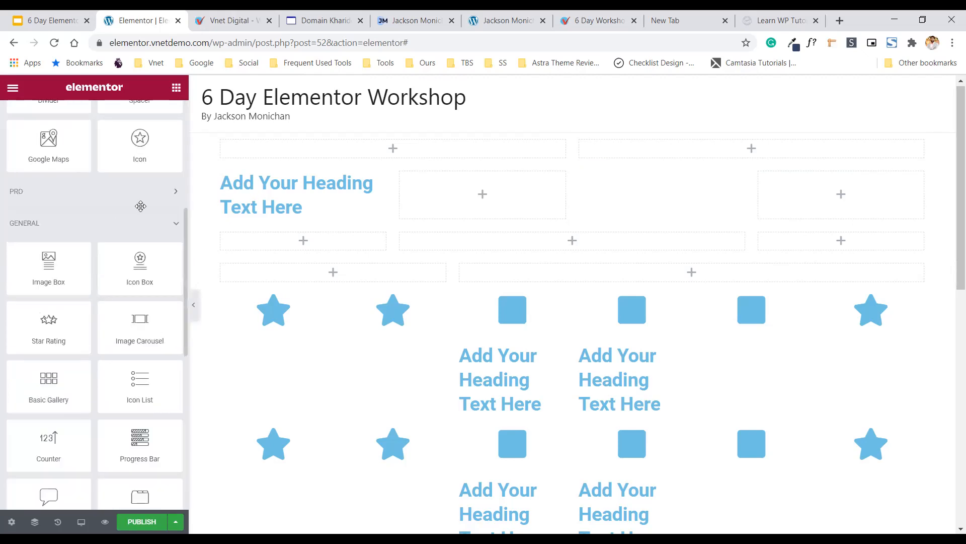
scroll(140, 206, "up", 6)
left_click_drag(147, 338, 615, 151)
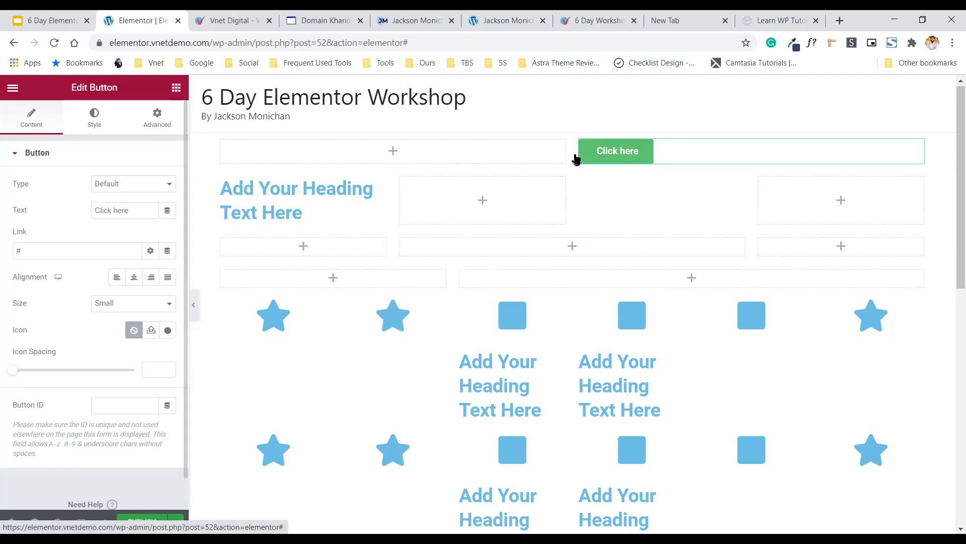
Show the settings of the first section's column, the section itself and its button in turn.
left_click(394, 170)
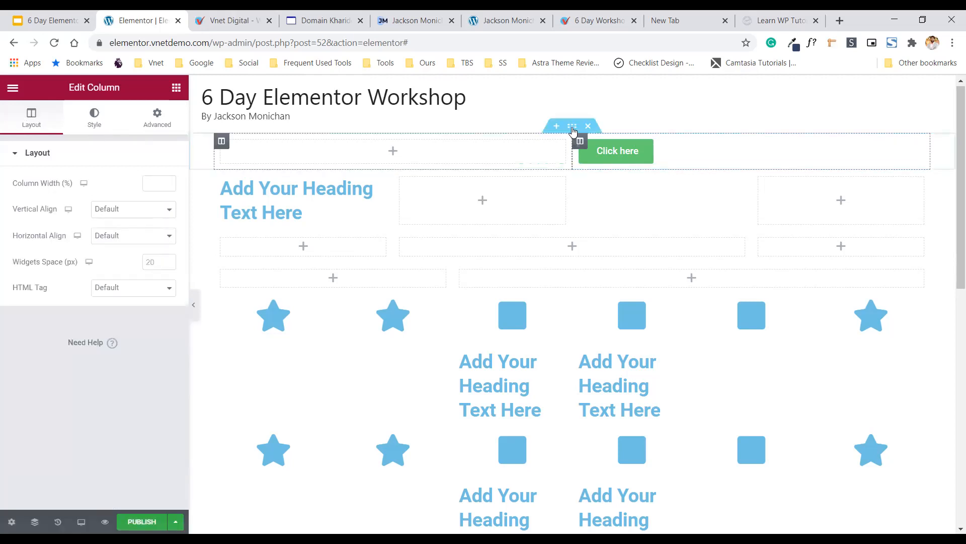
left_click(573, 126)
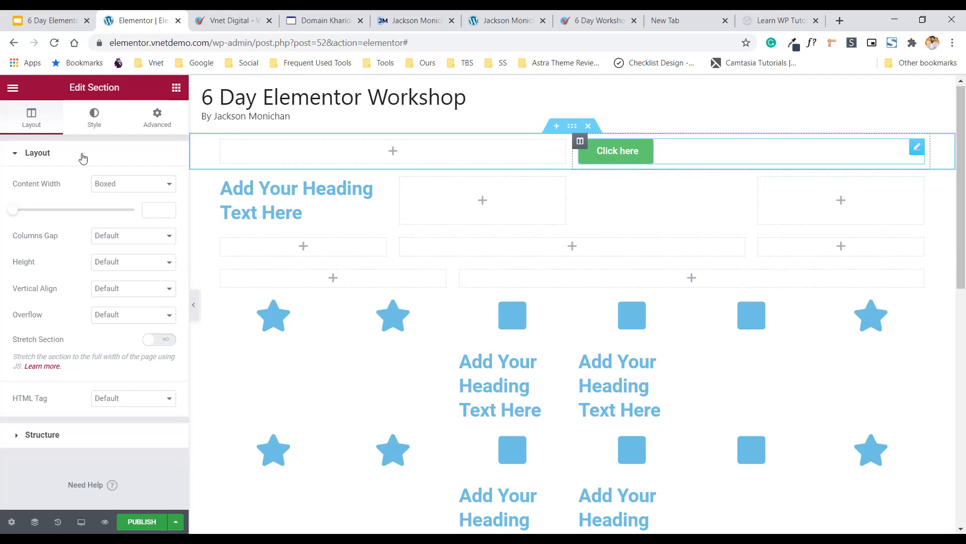
left_click(617, 147)
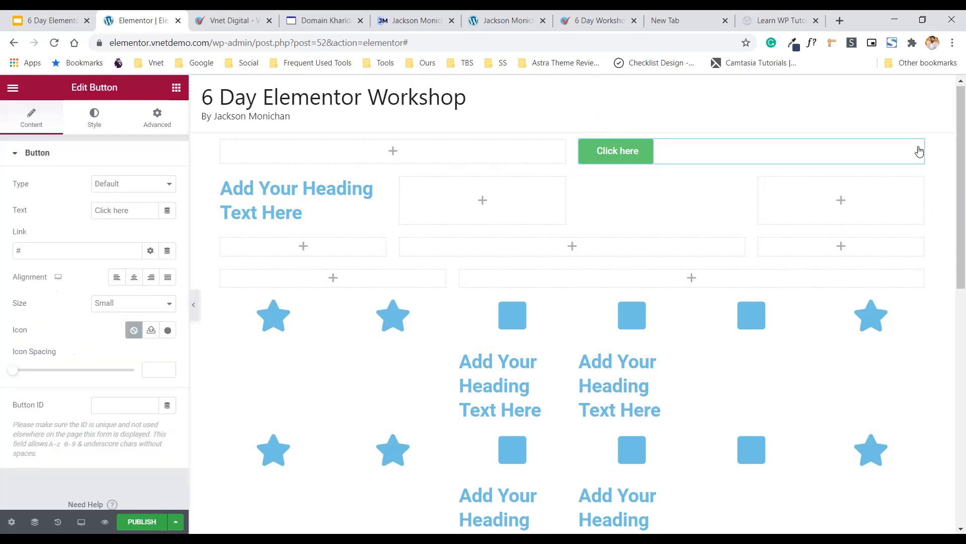
mouse_move(920, 152)
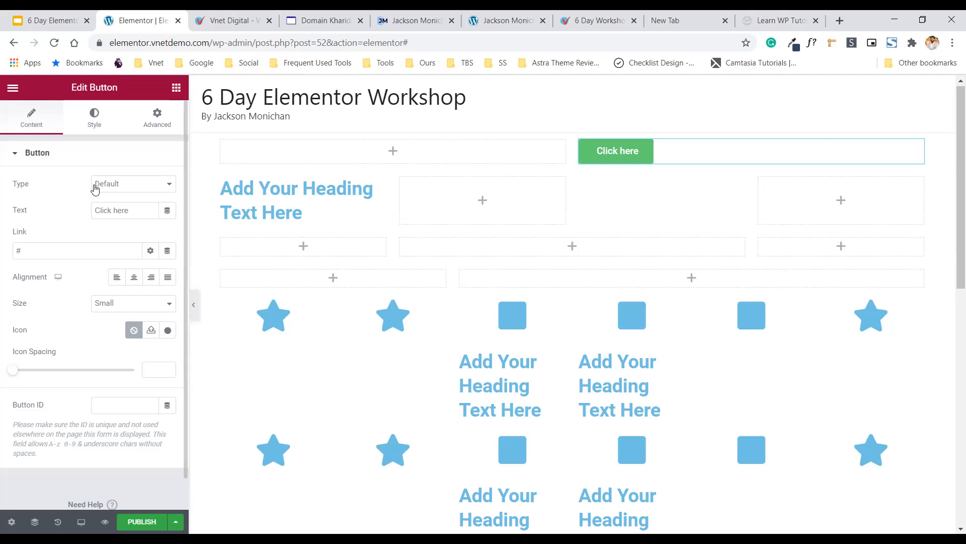
Change the button's text to "Submit Now".
double_click(110, 214)
triple_click(109, 214)
type("Sub")
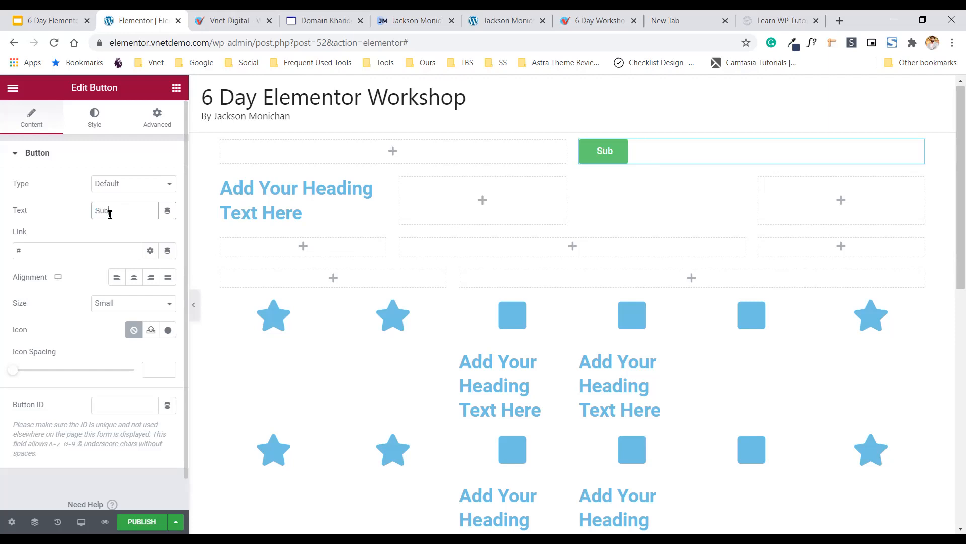
type("mit N")
key("BackSpace")
type("Now")
left_click(33, 256)
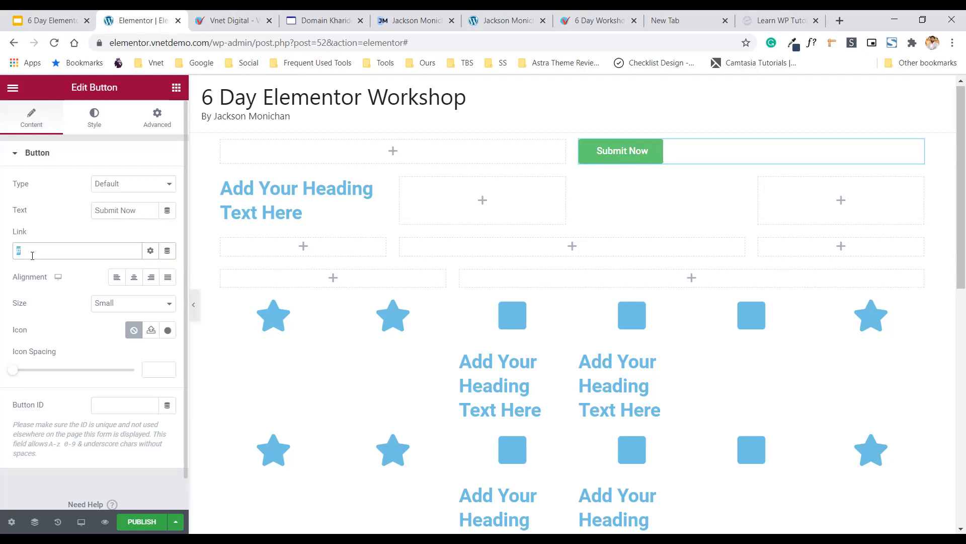
left_click(427, 63)
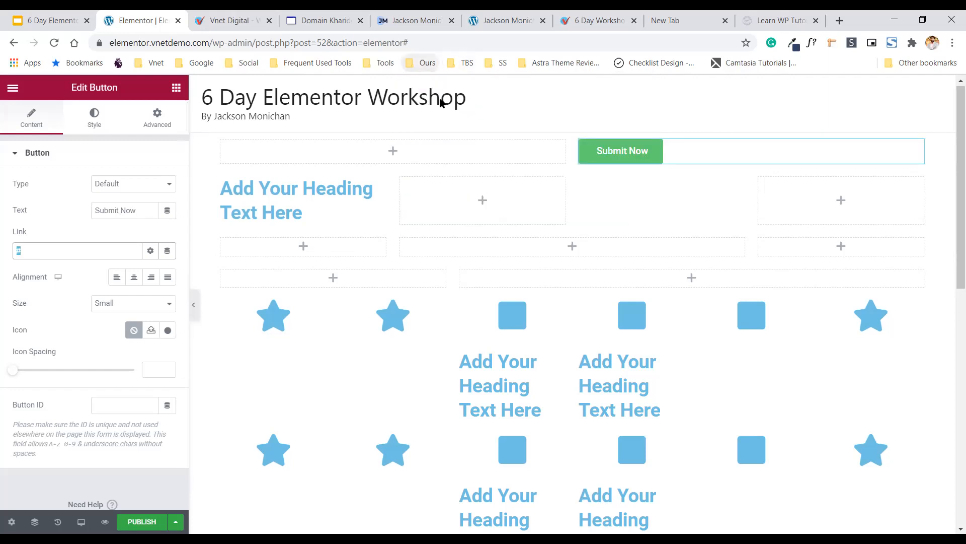
right_click(431, 83)
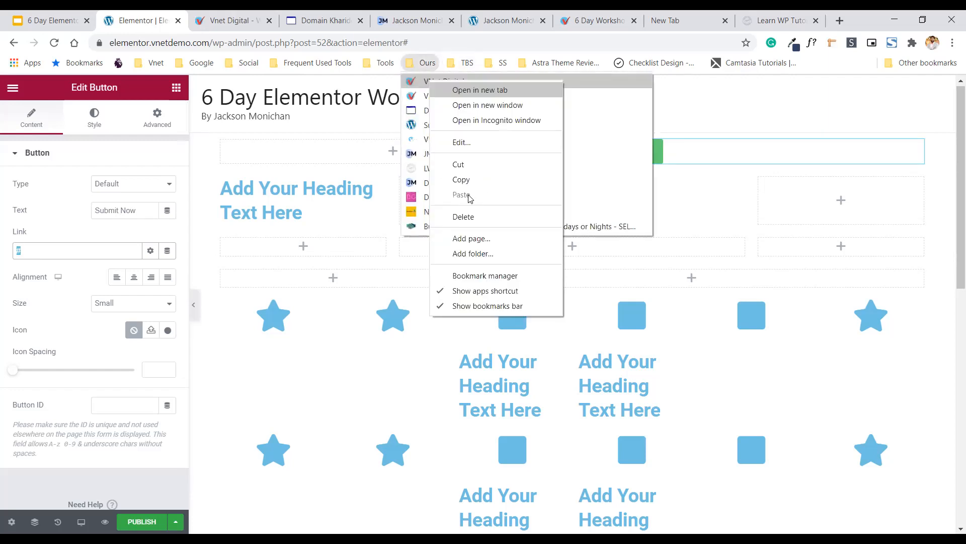
left_click(78, 252)
type("https://www.vnetdigital.com/")
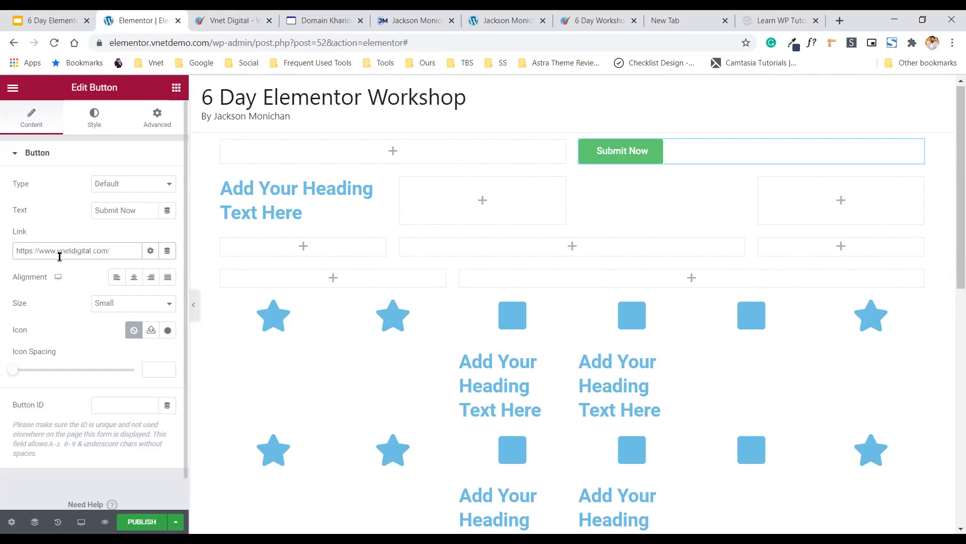
left_click(150, 252)
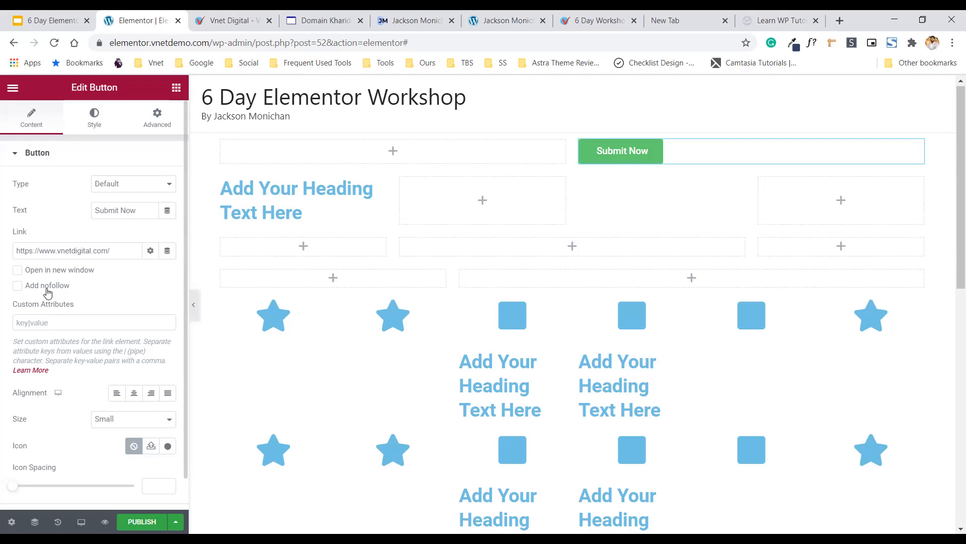
left_click(150, 250)
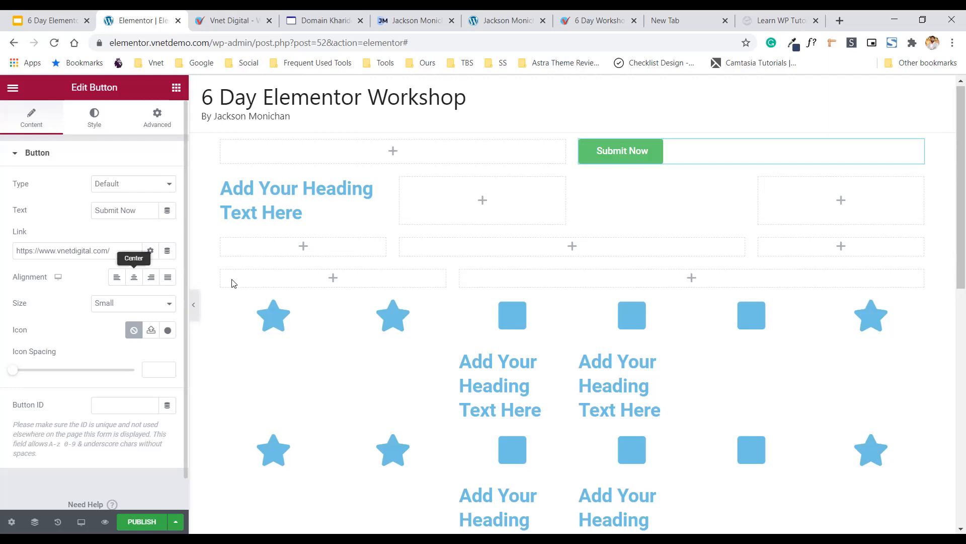
Center the Submit Now button, try the justified alignment on it, and set it back to Center.
left_click(134, 277)
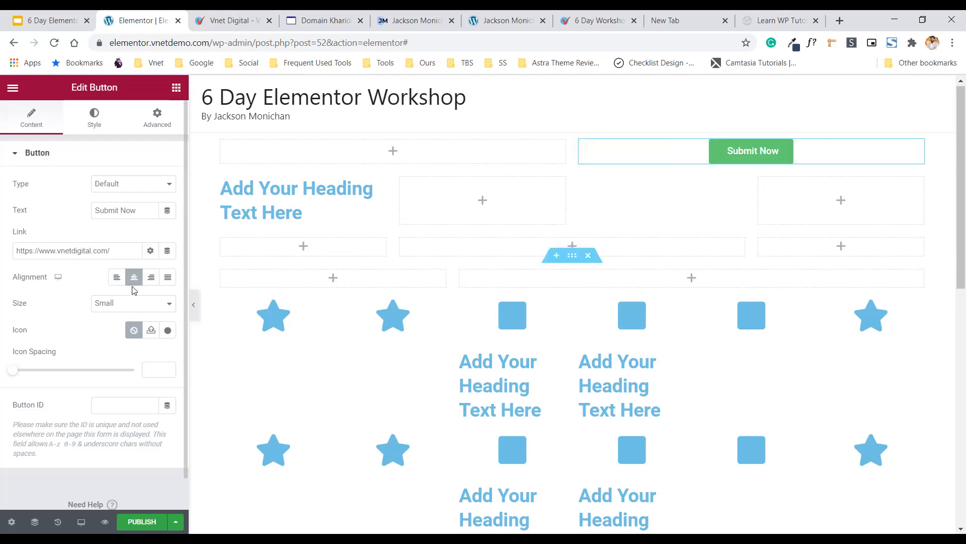
left_click(168, 280)
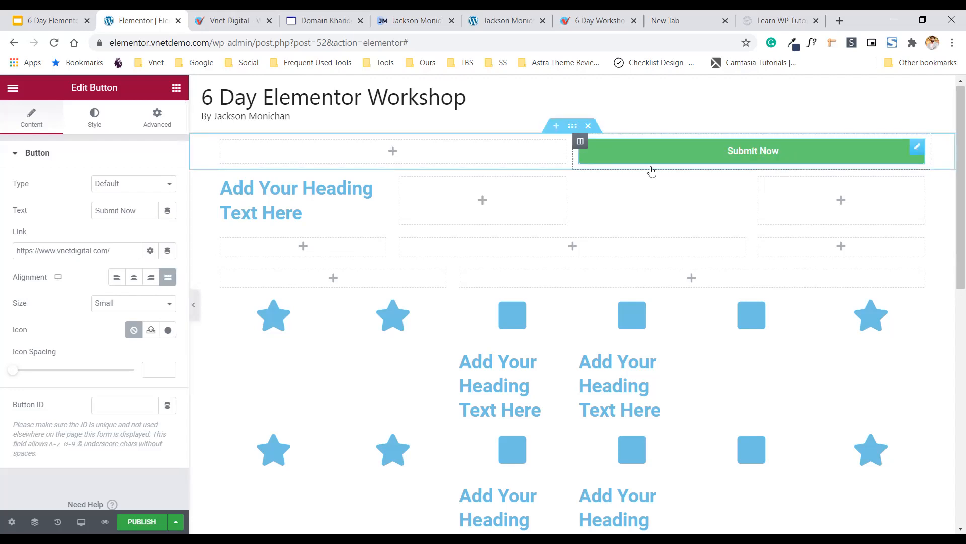
left_click(134, 277)
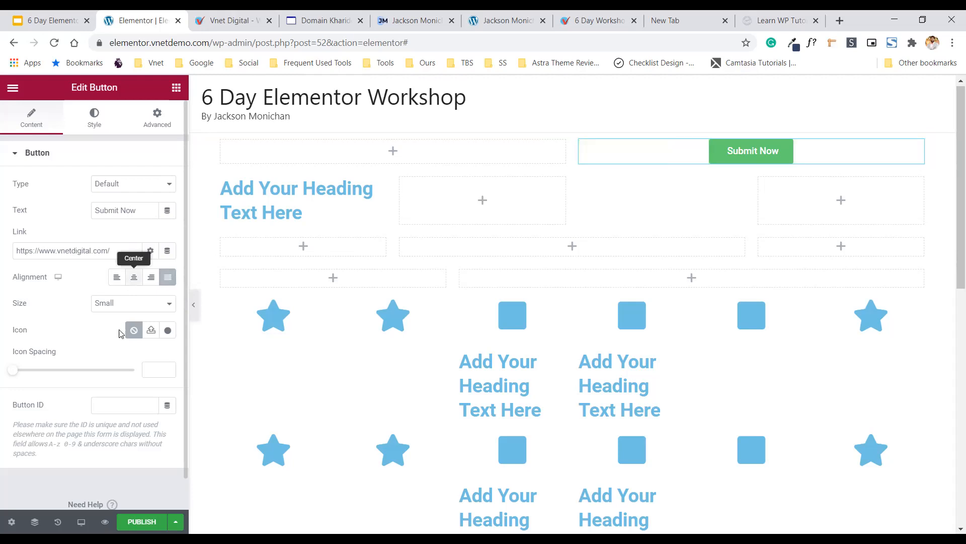
Set the Submit Now button's size to Medium.
left_click(123, 303)
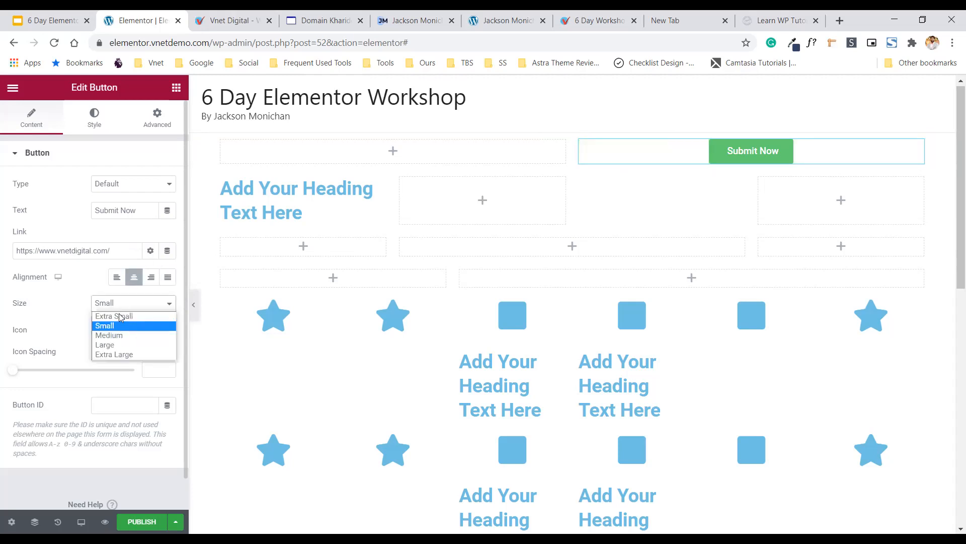
left_click(120, 325)
key("Down")
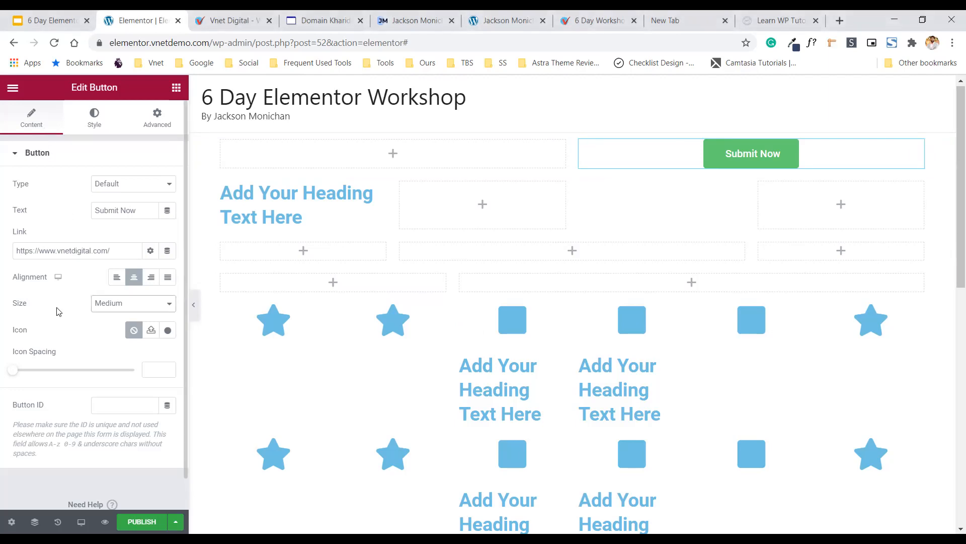
left_click(121, 312)
left_click(119, 304)
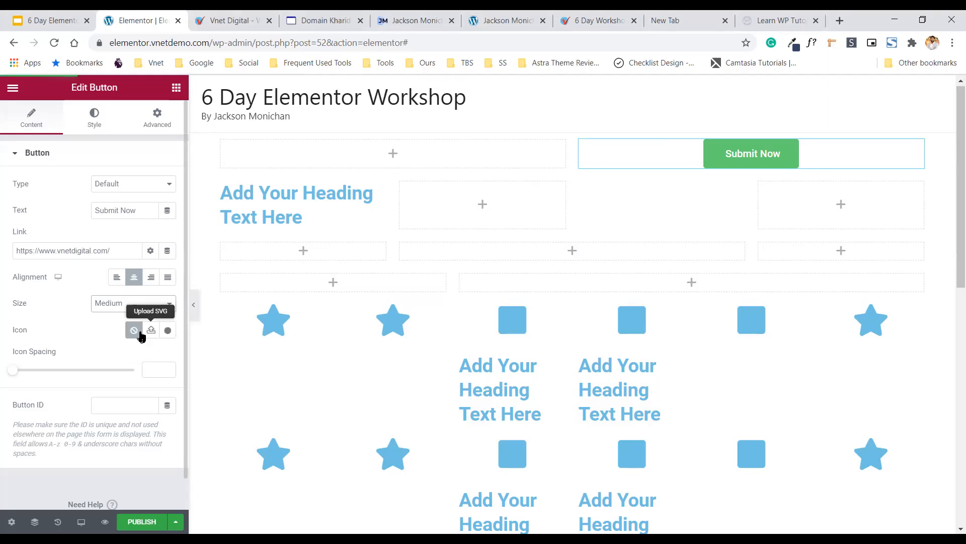
Add the circled right-arrow icon to the Submit Now button and set the icon position to After.
left_click(168, 330)
left_click(707, 217)
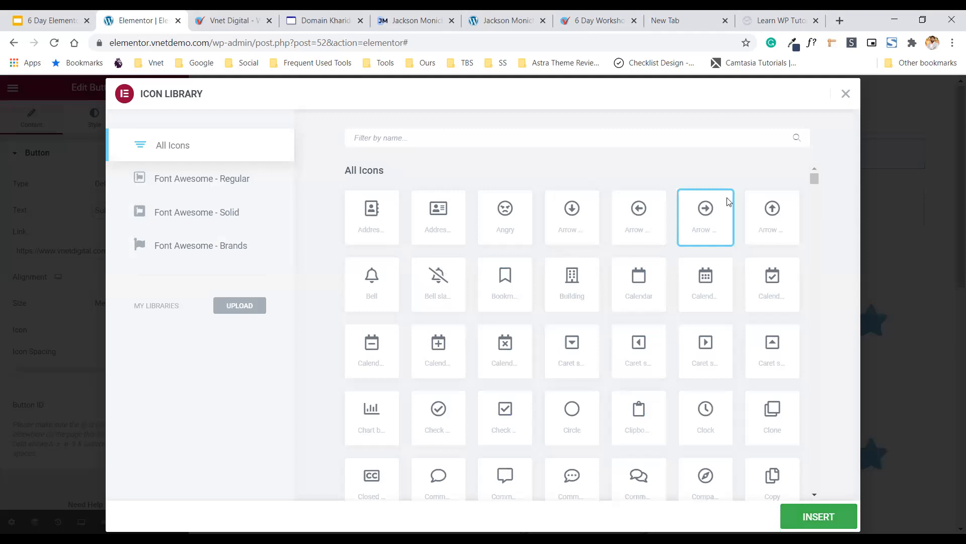
left_click(818, 516)
left_click(120, 359)
left_click(122, 379)
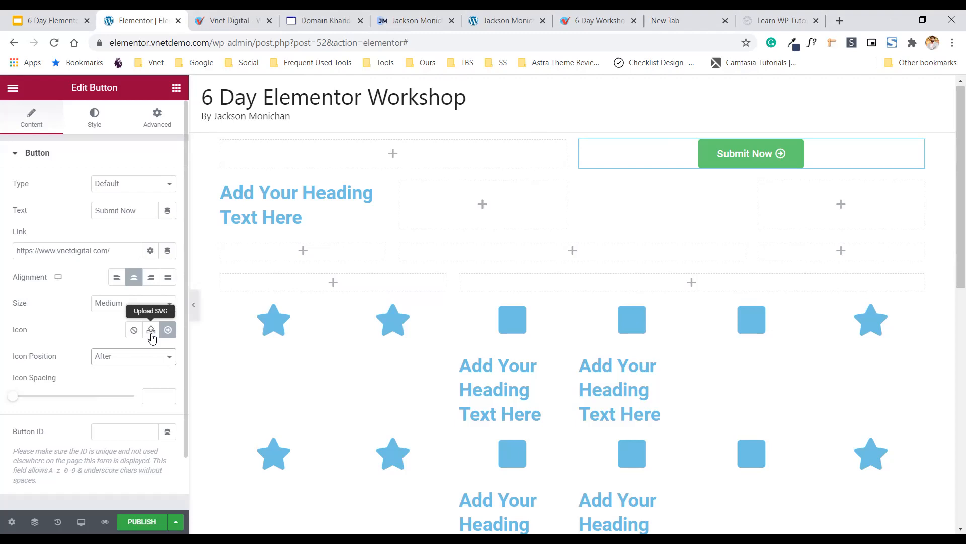
left_click(116, 357)
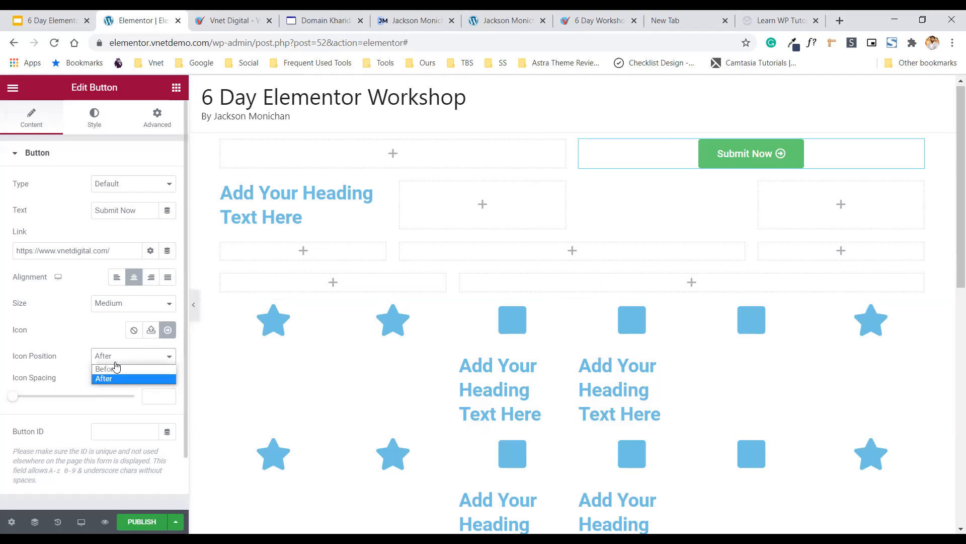
left_click(43, 173)
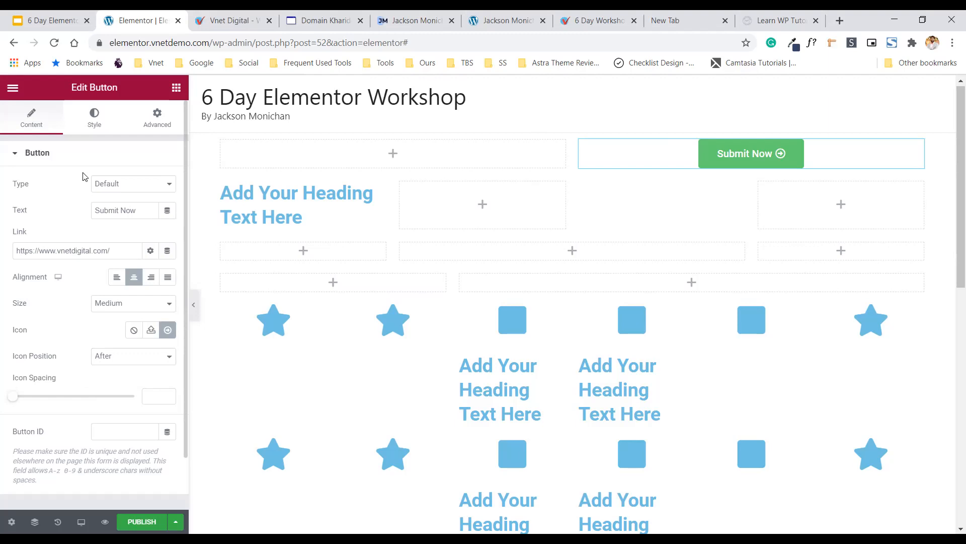
left_click(93, 125)
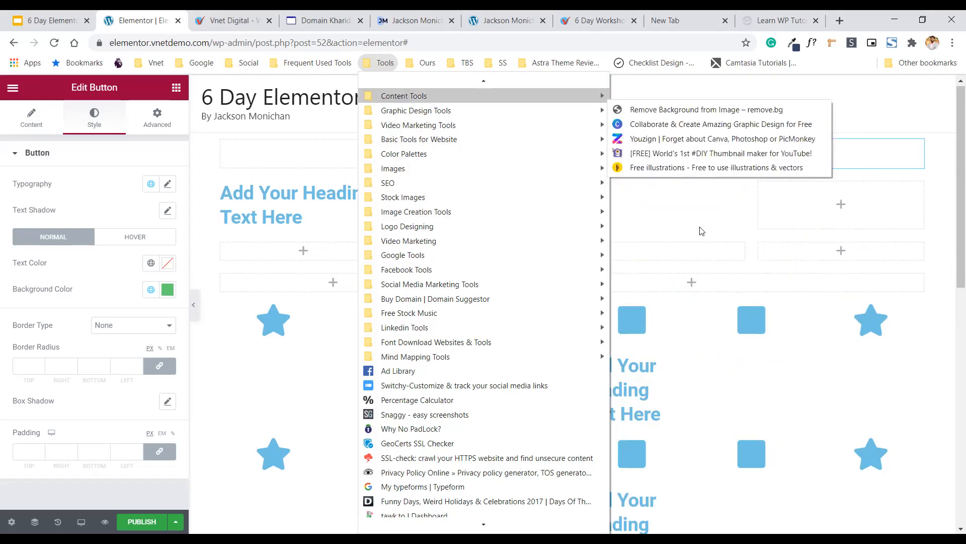
left_click(702, 231)
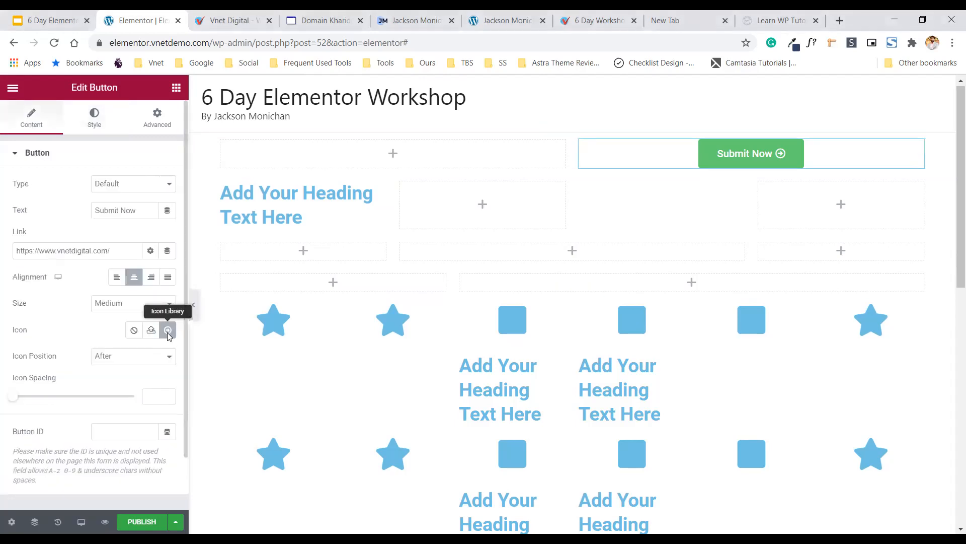
Browse the icon library for the button, open the SVG upload dialog as the alternative, and close both.
left_click(168, 328)
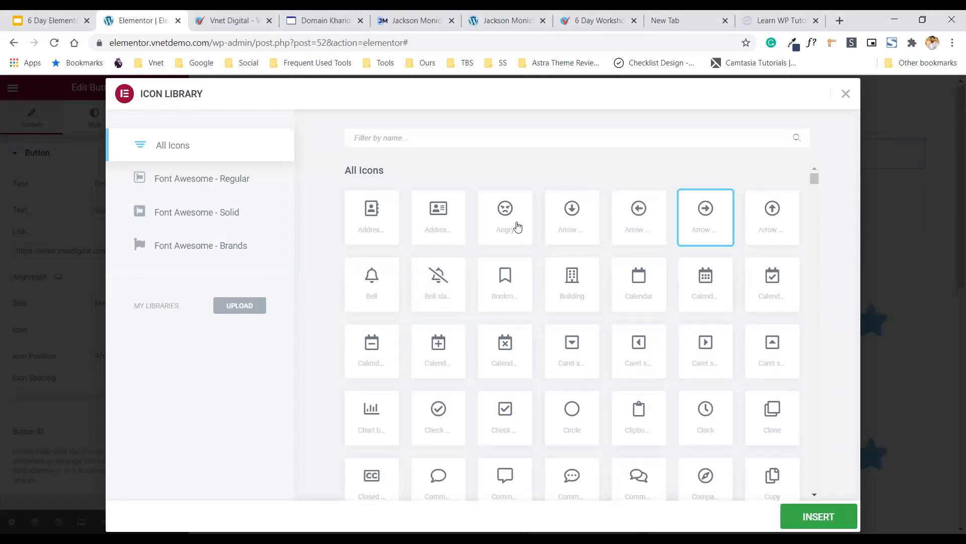
scroll(570, 282, "down", 3)
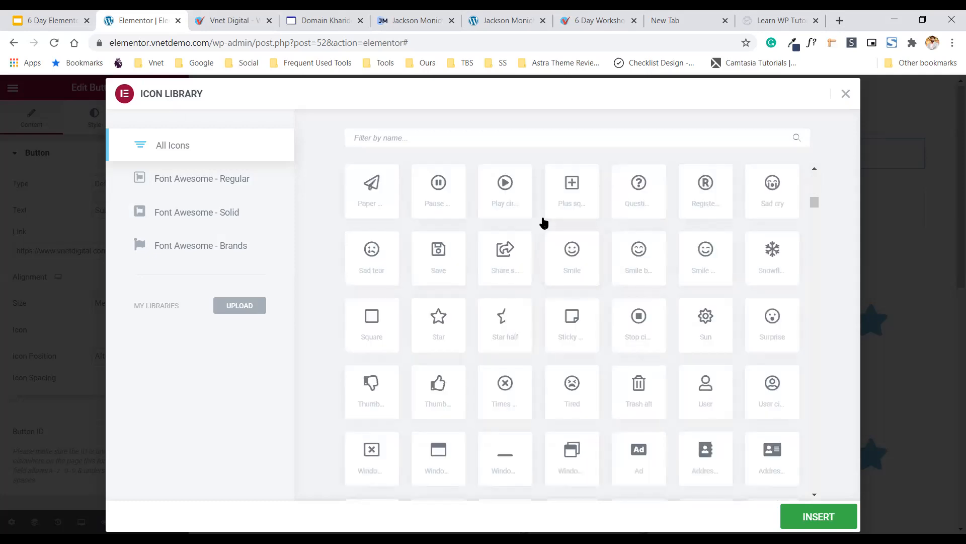
scroll(601, 248, "up", 3)
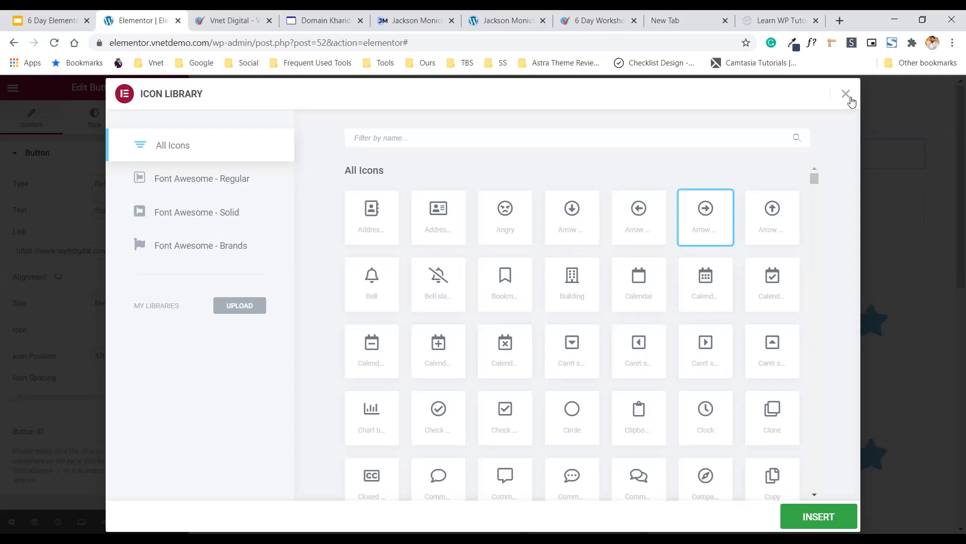
left_click(847, 94)
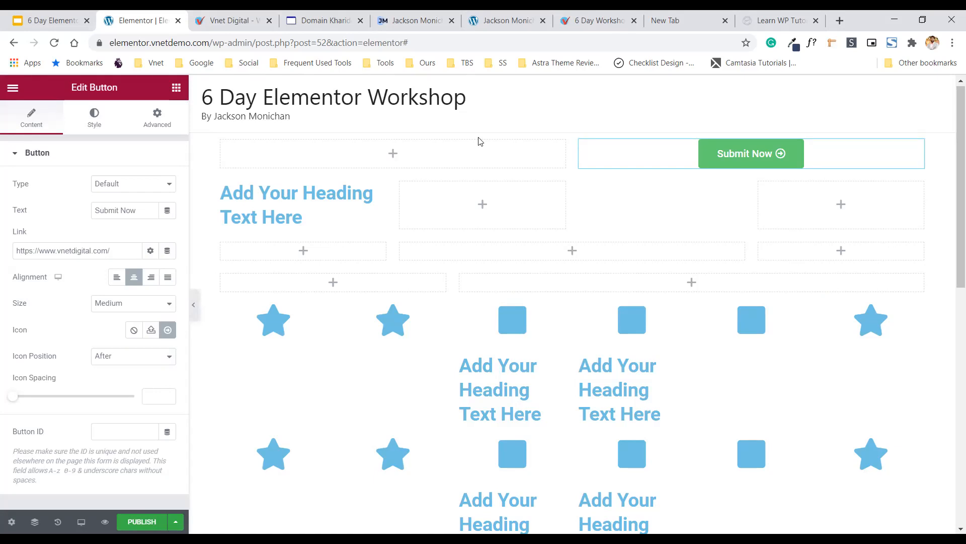
left_click(151, 334)
left_click(524, 357)
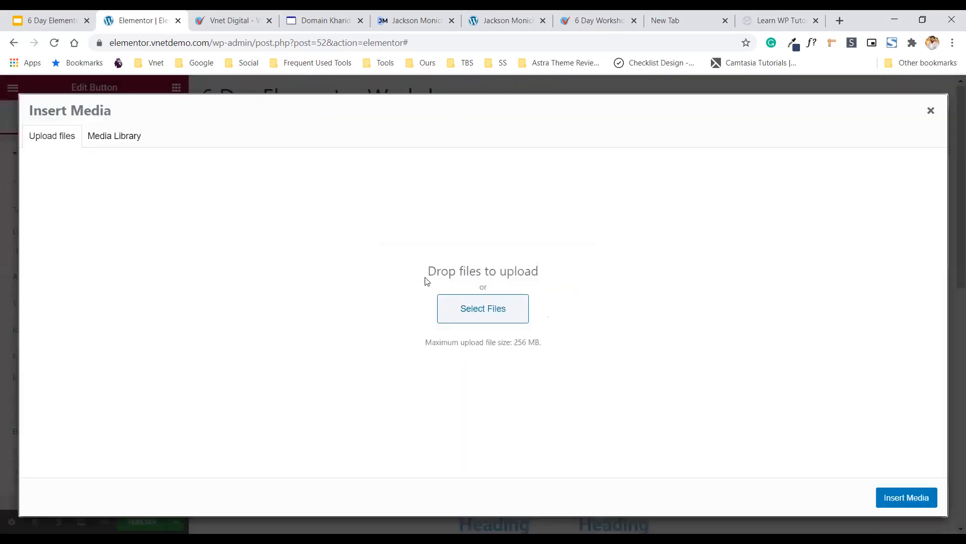
left_click(931, 110)
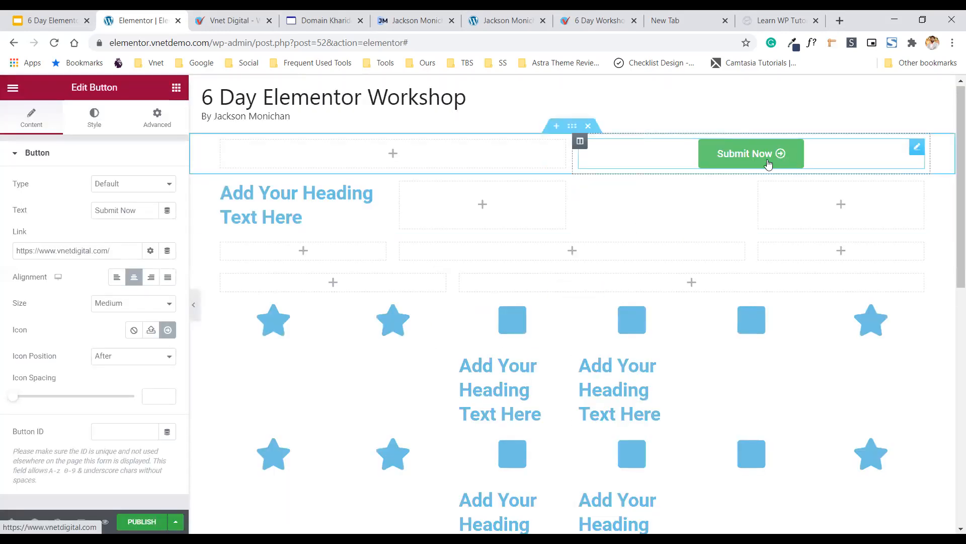
Change the Submit Now button's normal background color to a muted purple, trying lighter and brighter shades first.
left_click(91, 127)
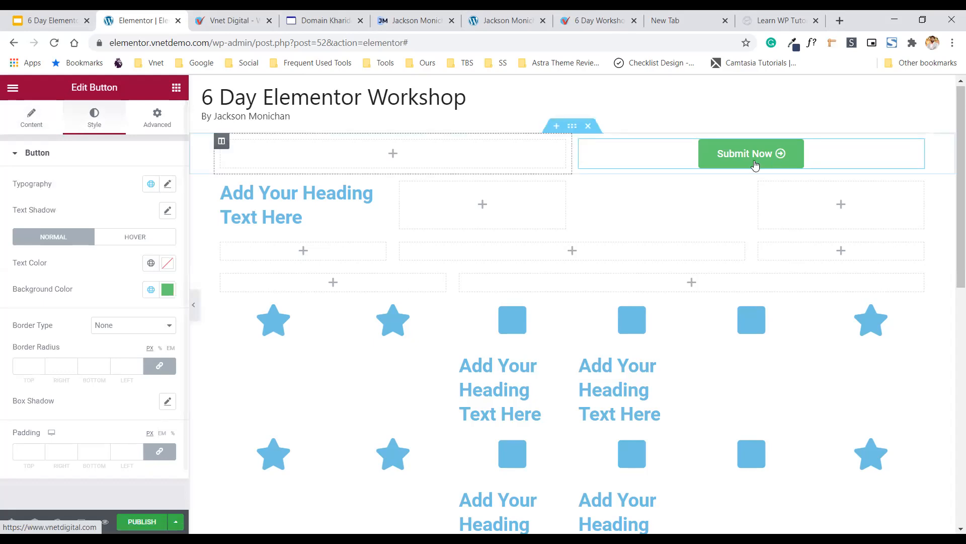
left_click(166, 291)
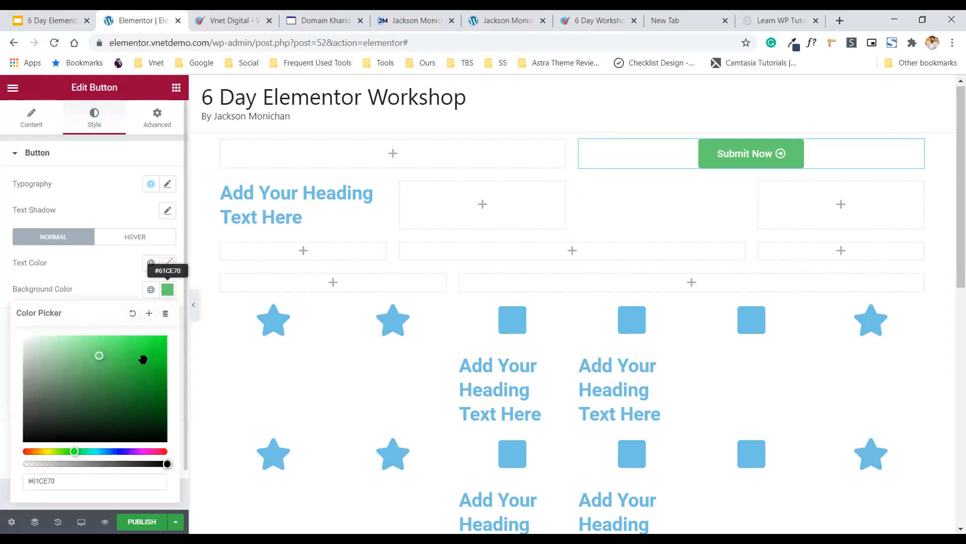
left_click(79, 421)
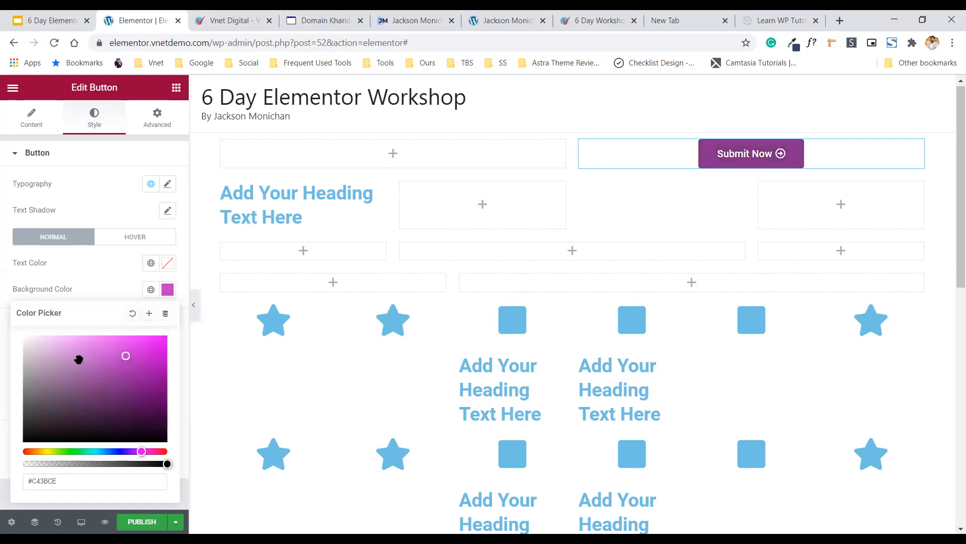
left_click(68, 356)
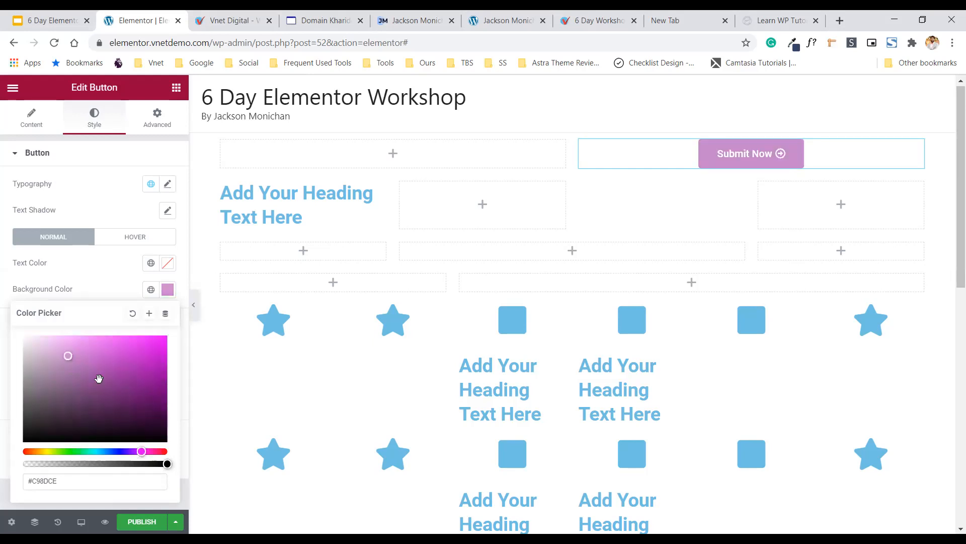
left_click(148, 360)
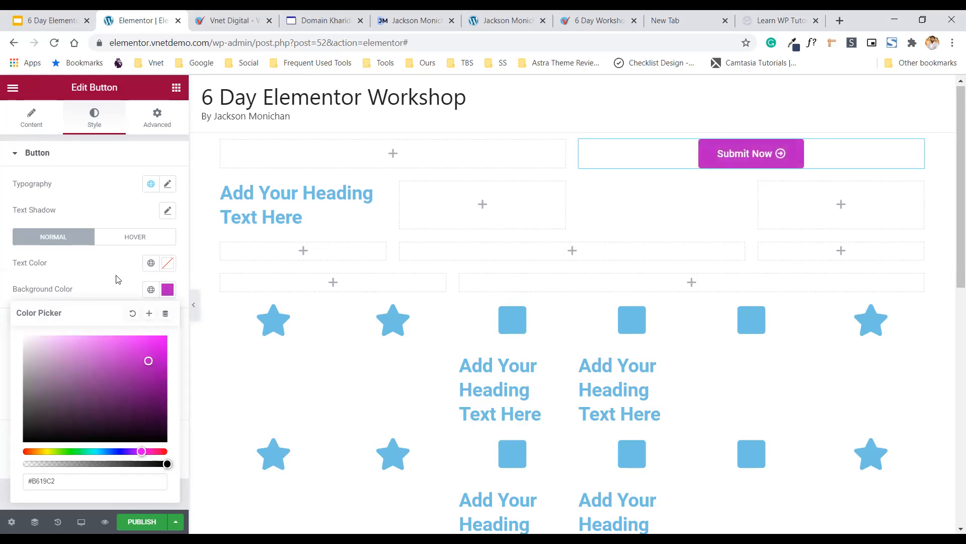
left_click(169, 276)
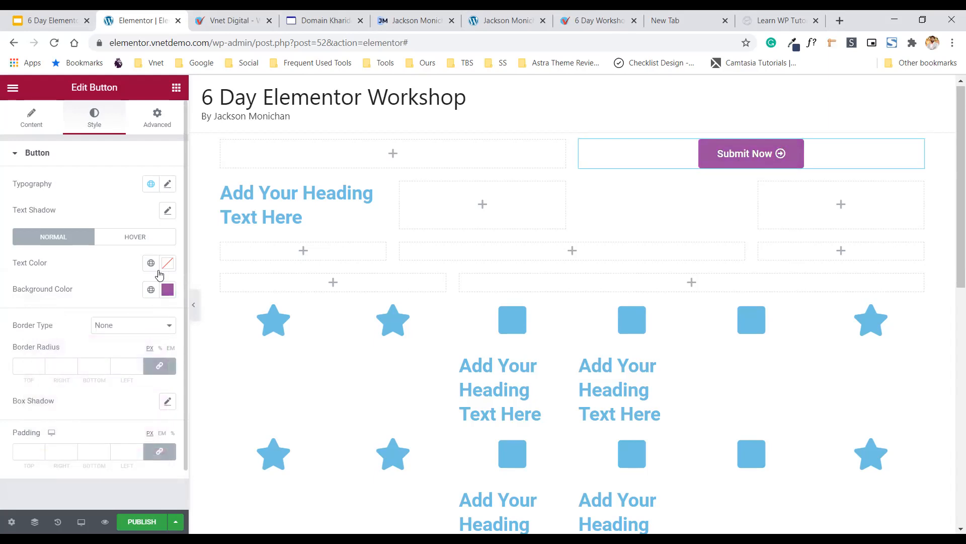
Set the button's normal text color to near-black #080808 after trying red #E01A1A.
left_click(168, 267)
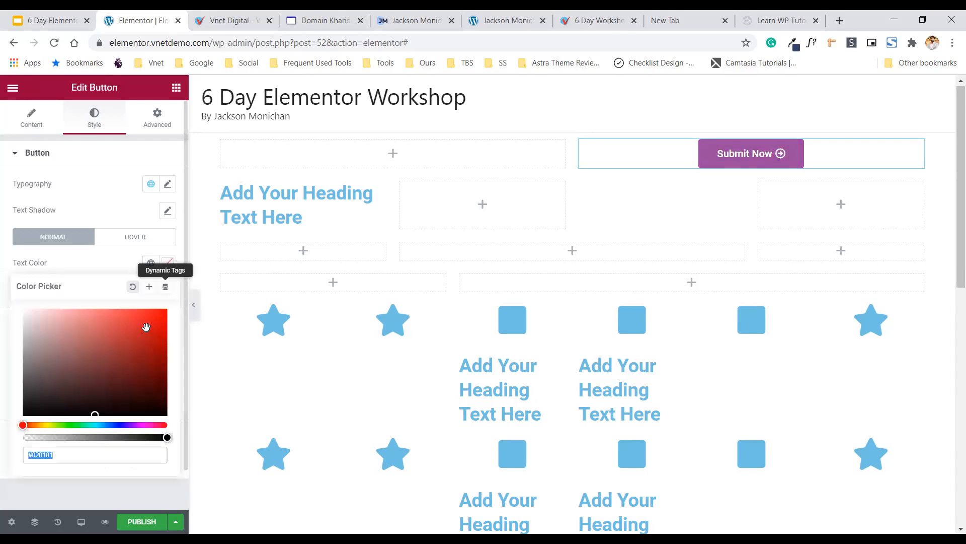
left_click(150, 321)
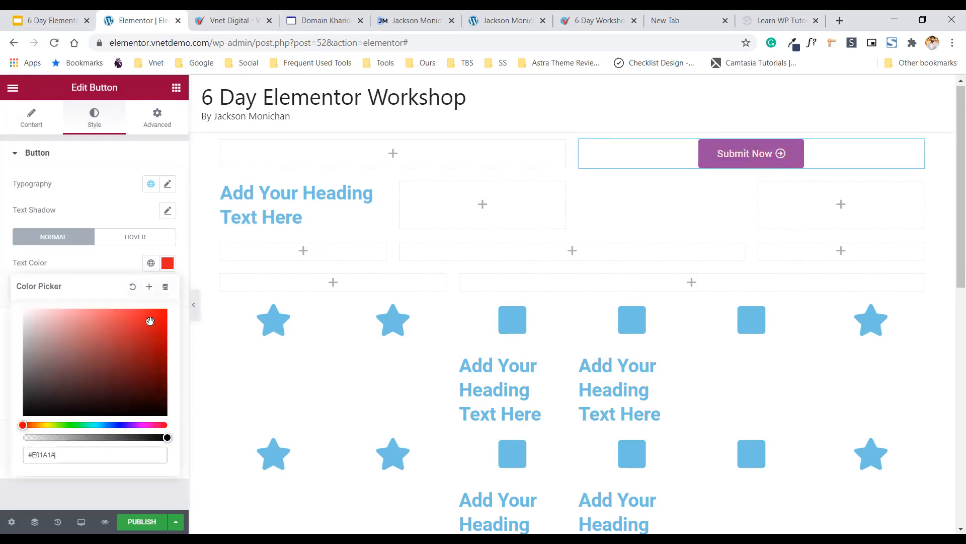
left_click(24, 412)
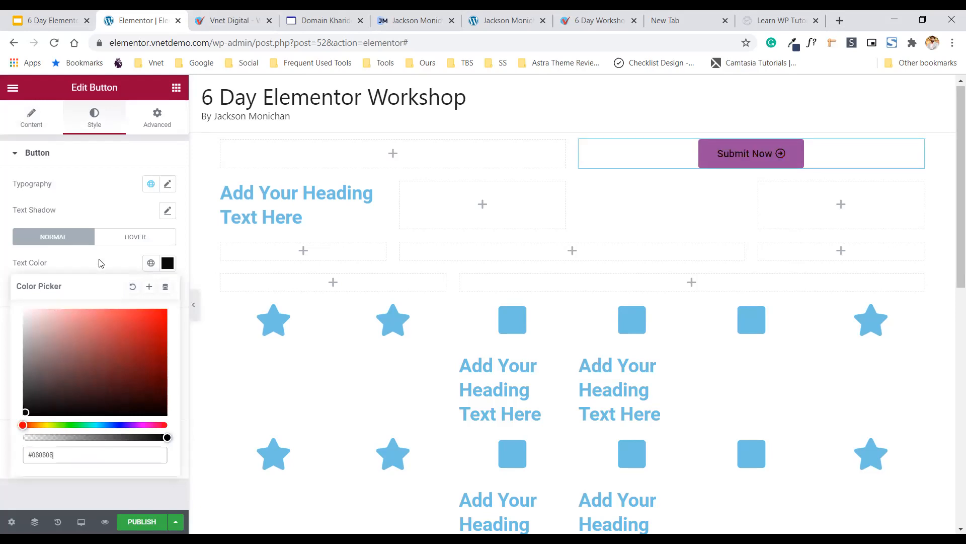
left_click(78, 216)
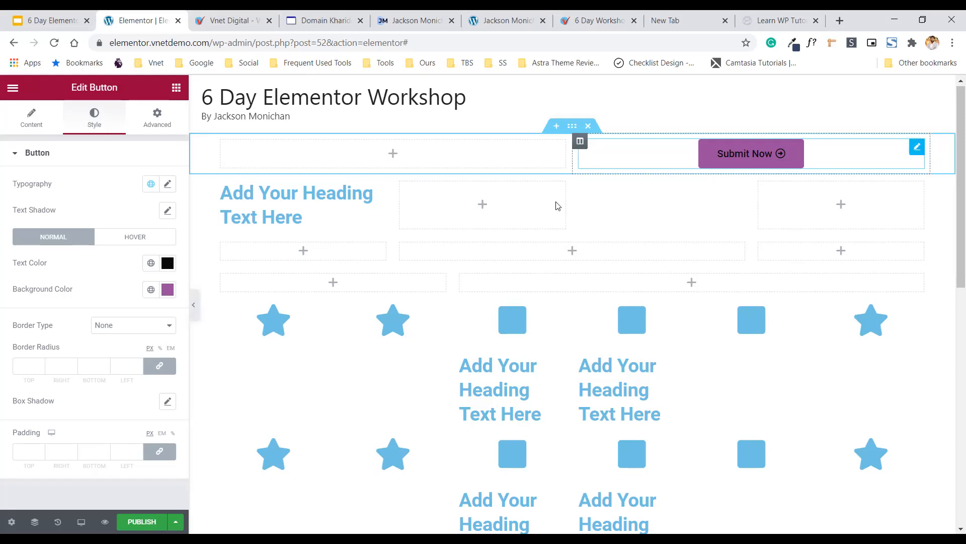
Set the font family in the button's typography settings to Montserrat.
left_click(166, 186)
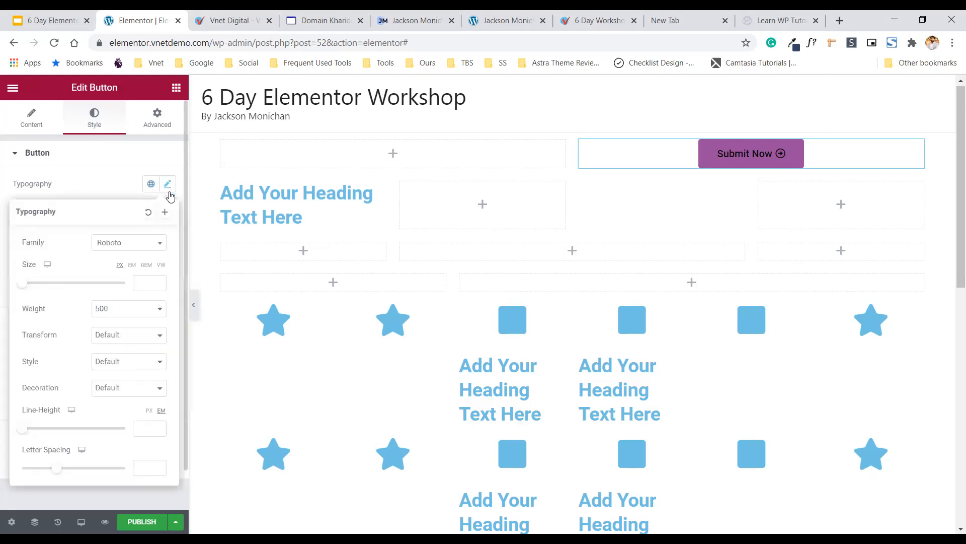
left_click(114, 247)
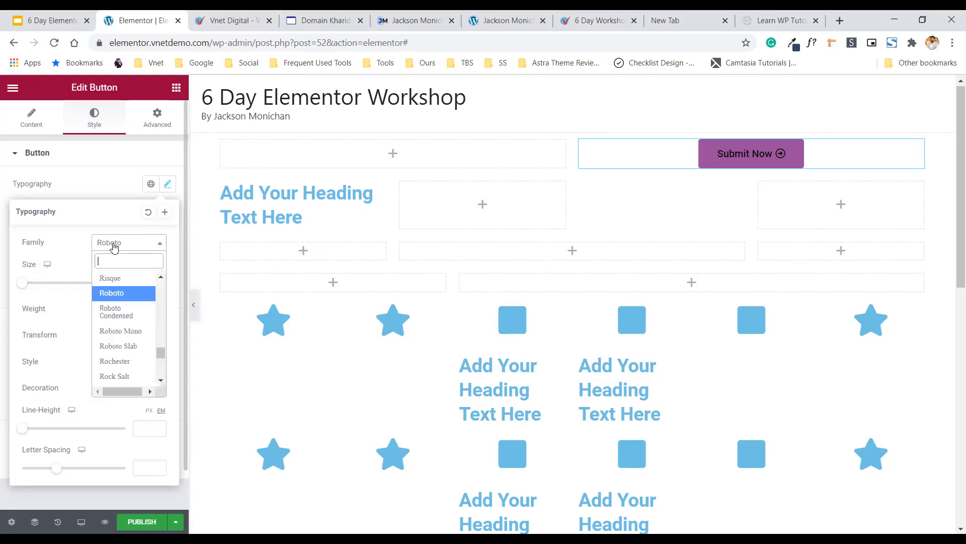
type("MOnt")
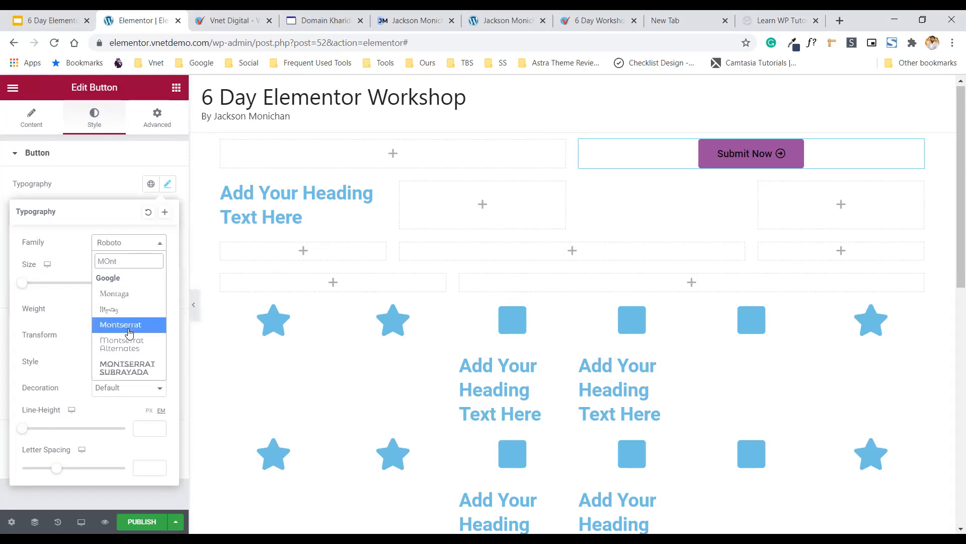
left_click(130, 330)
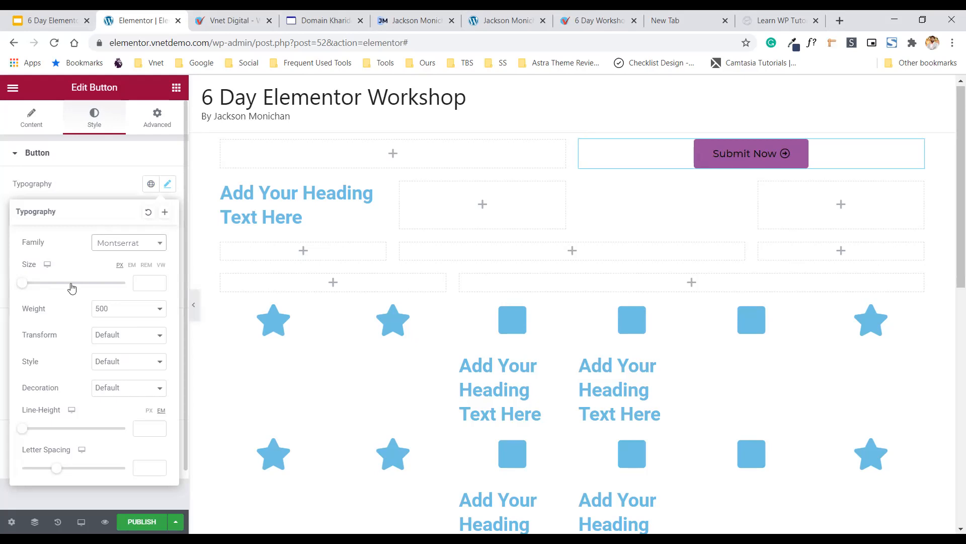
Set the button's font size to 20 px.
left_click(40, 283)
left_click_drag(70, 288, 33, 283)
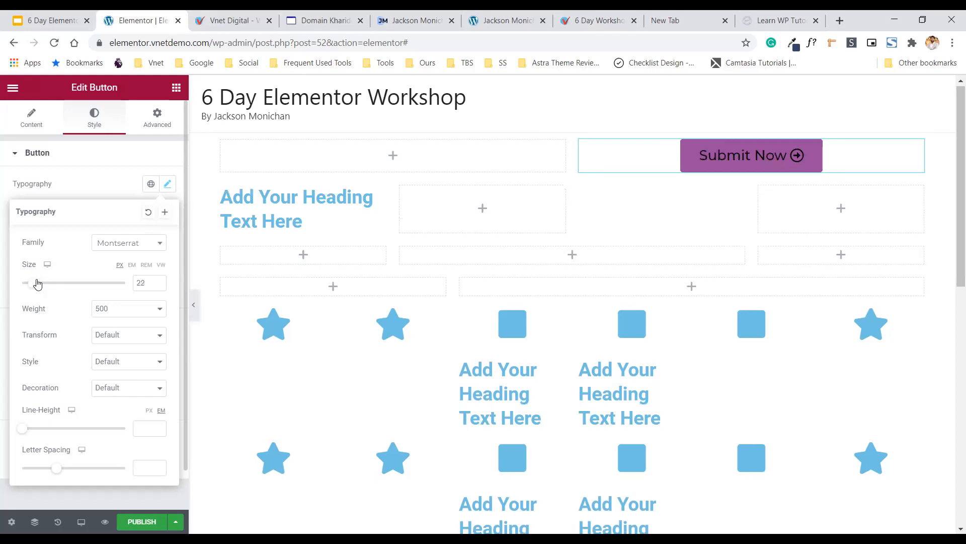
double_click(141, 283)
type("20")
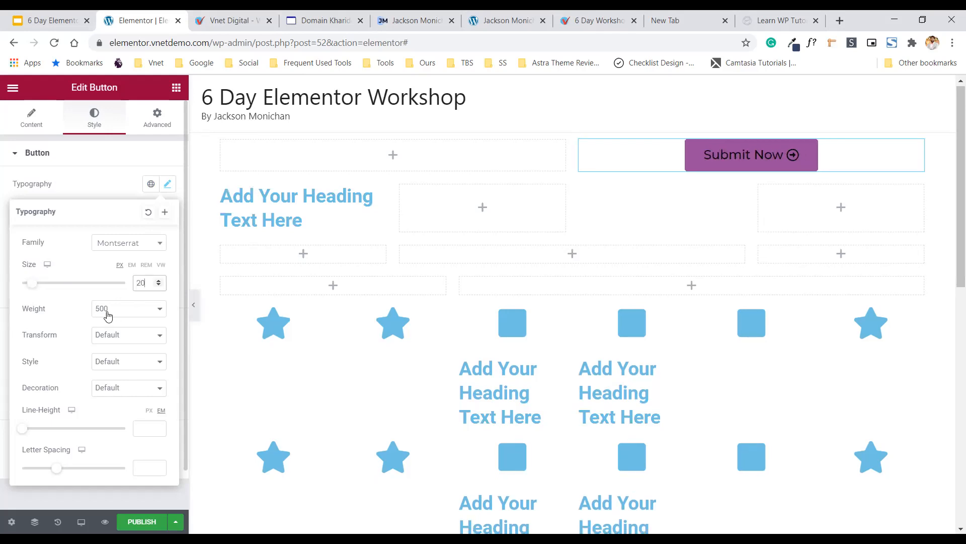
Set the button text's font weight to 600.
left_click(110, 315)
key("Up")
key("Up")
key("Up")
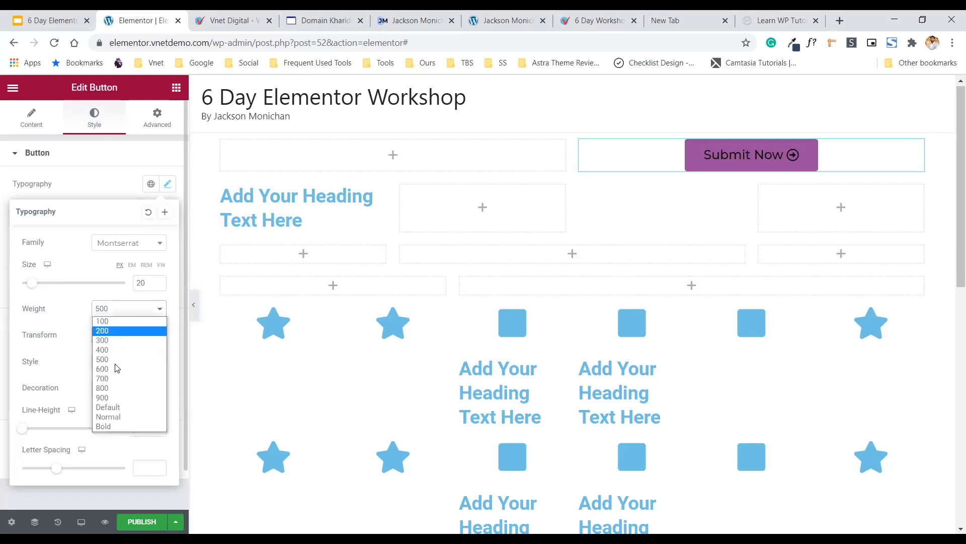
left_click(111, 372)
Try the Uppercase and Lowercase transforms on the button text and set it to Capitalize.
left_click(115, 337)
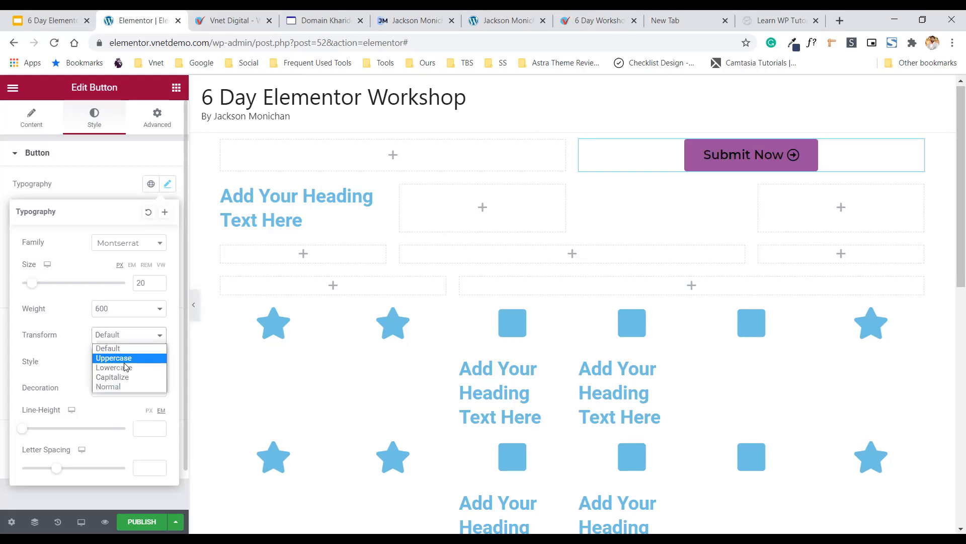
left_click(112, 358)
left_click(121, 337)
left_click(120, 372)
left_click(123, 337)
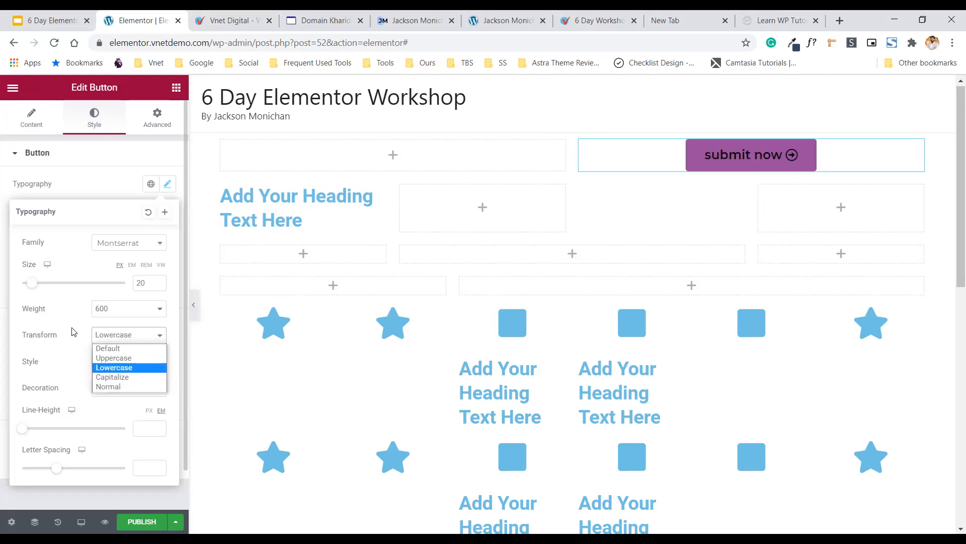
left_click(113, 377)
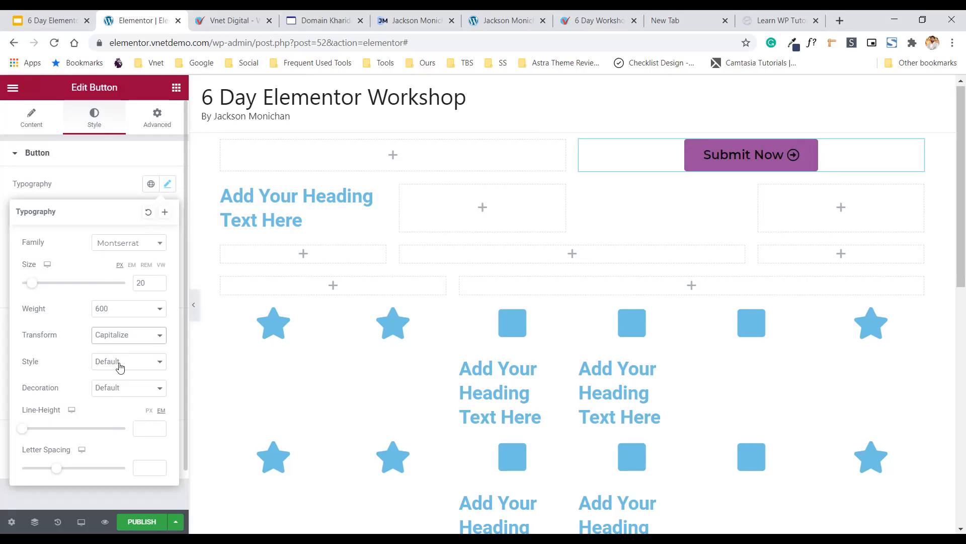
Set the letter spacing of the Submit Now button's text to 3.2, leaving its decoration at Default.
left_click(131, 387)
left_click(132, 391)
left_click_drag(57, 468, 76, 472)
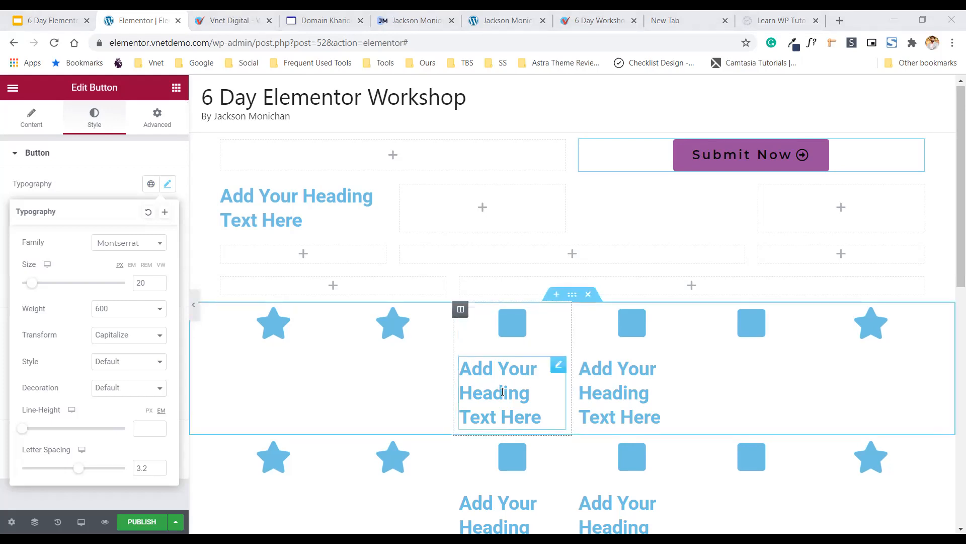
Try font weights 100 and 800 on the button text, and set the weight back to 600.
left_click(116, 310)
left_click(114, 321)
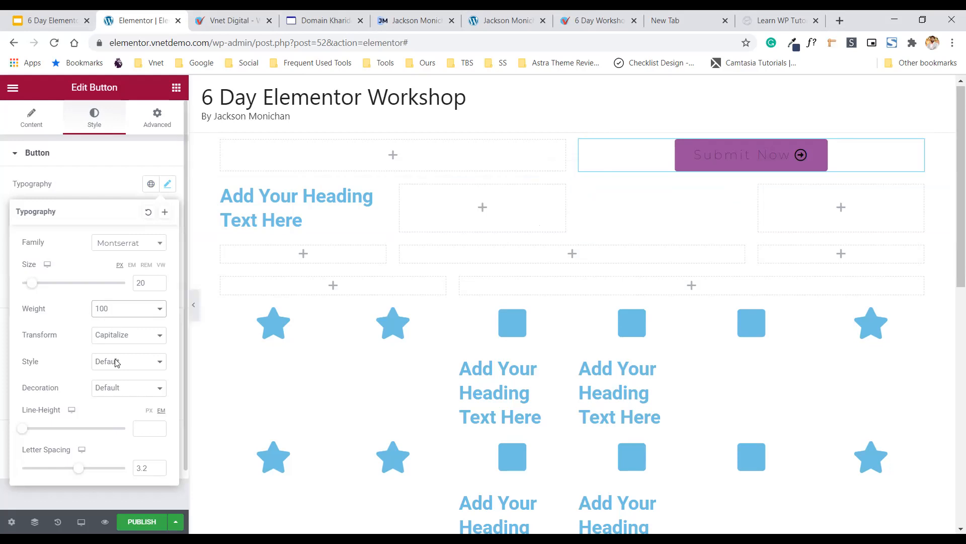
left_click(116, 309)
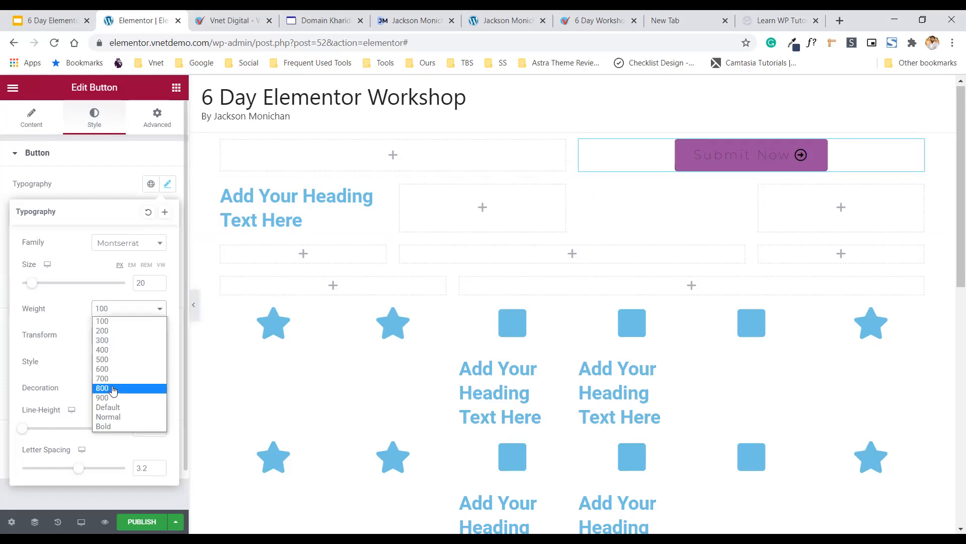
left_click(114, 389)
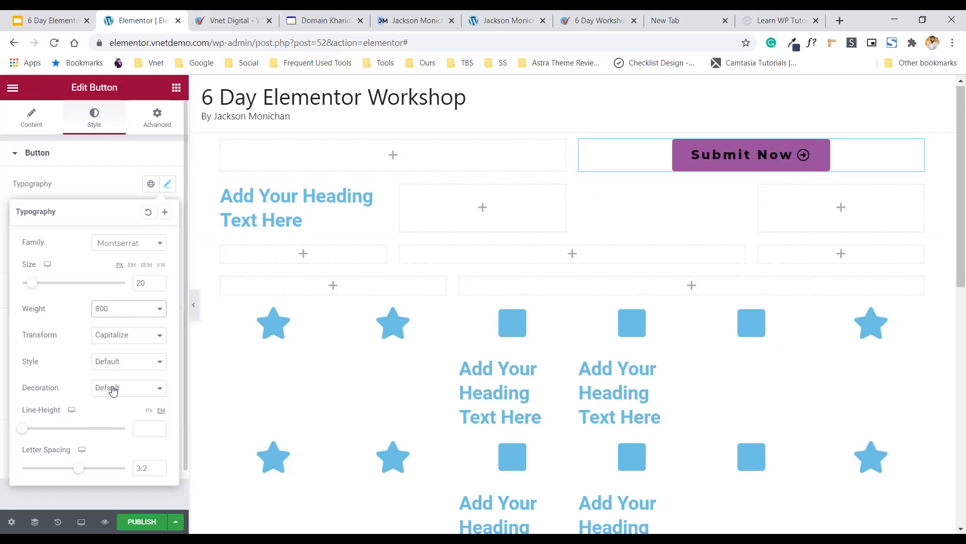
left_click(110, 313)
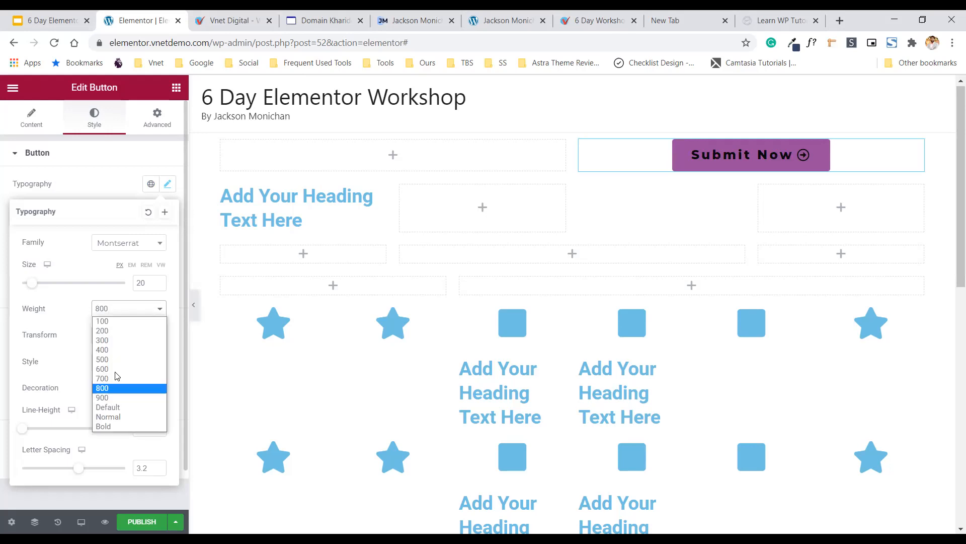
left_click(115, 369)
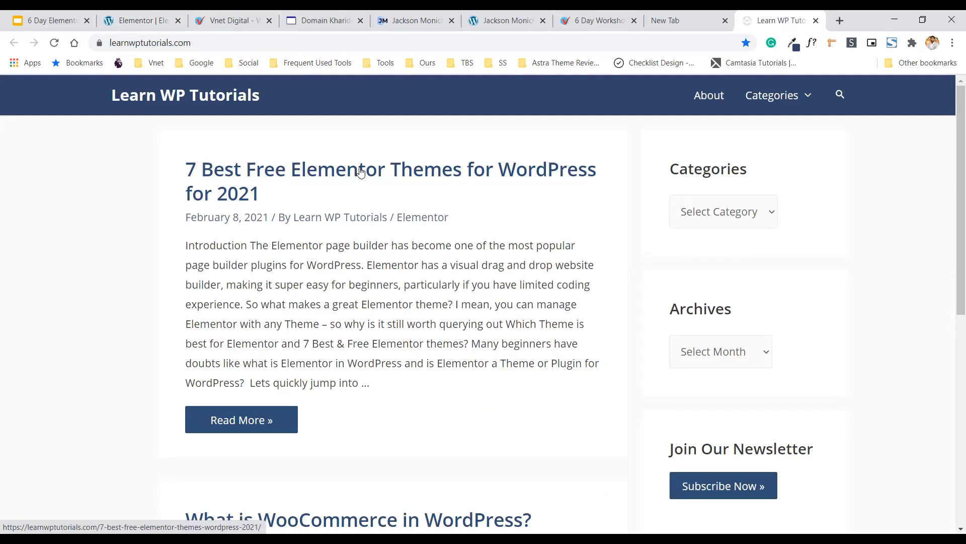
Inspect the fonts of the first post title and the Categories heading on Learn WP Tutorials with WhatFont, and return to the Elementor editor.
left_click(812, 42)
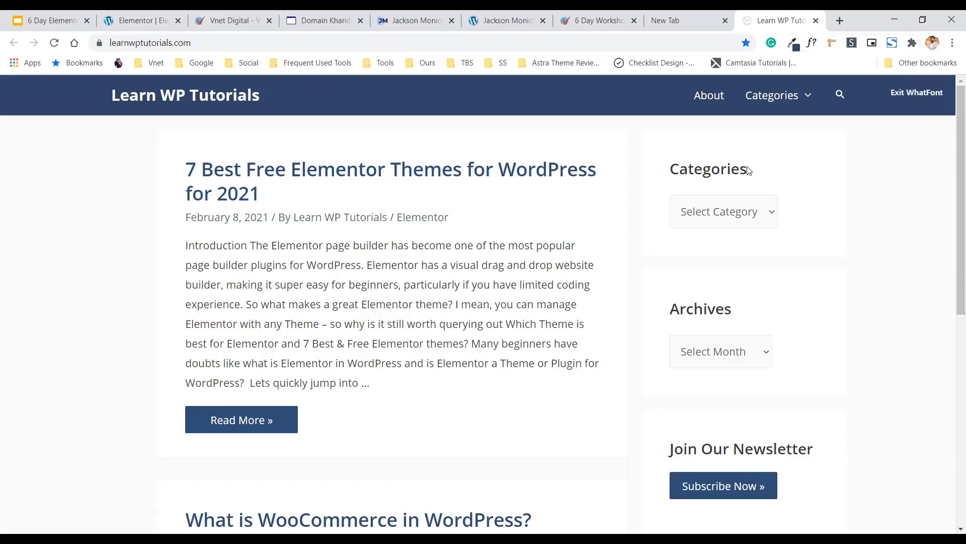
left_click(396, 173)
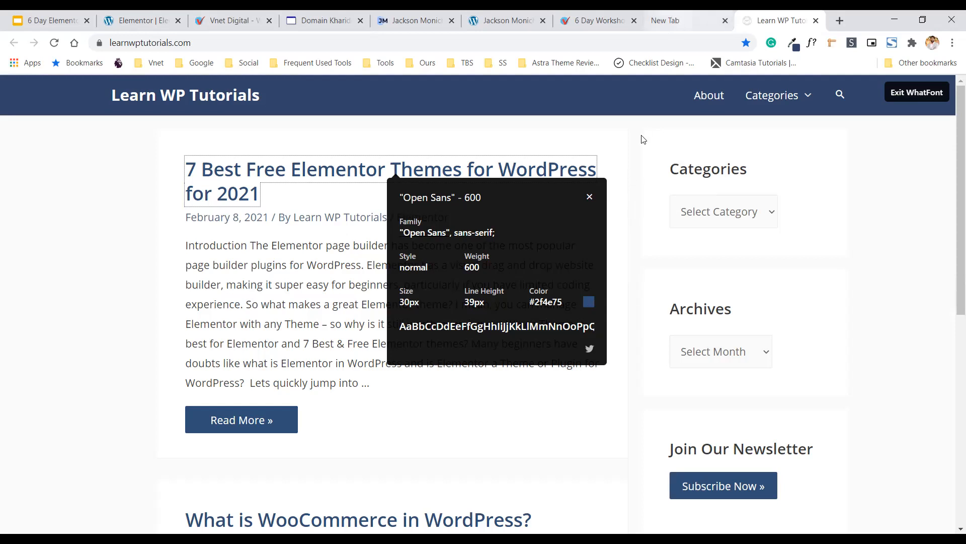
left_click(590, 197)
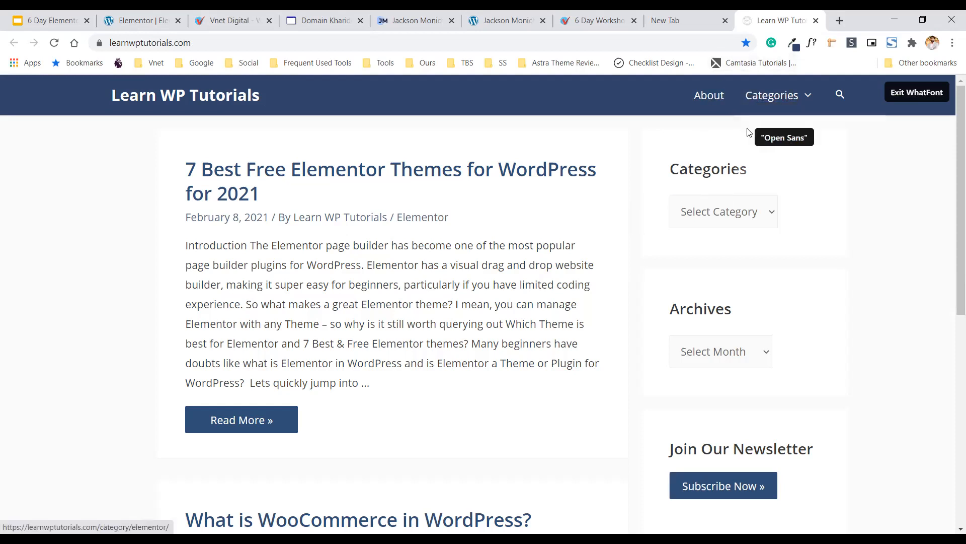
left_click(698, 175)
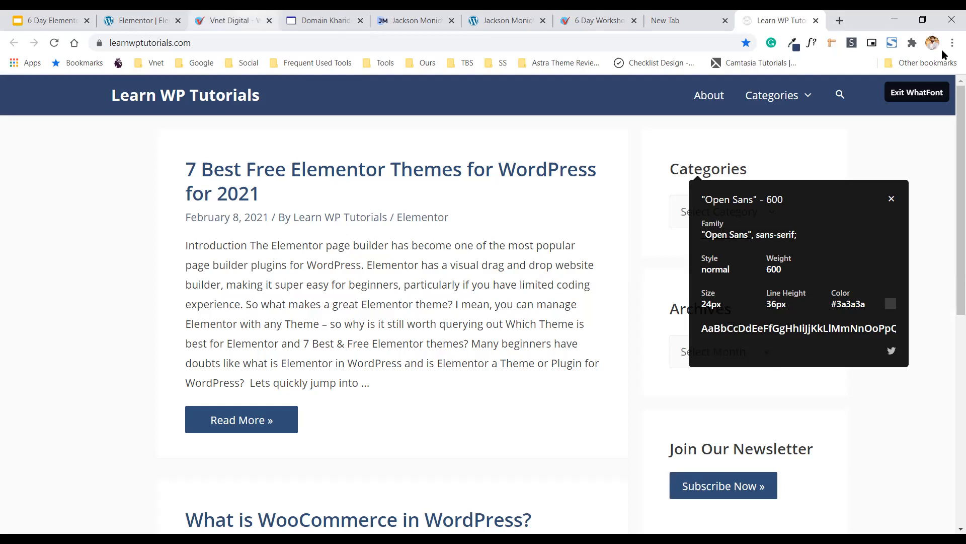
left_click(924, 98)
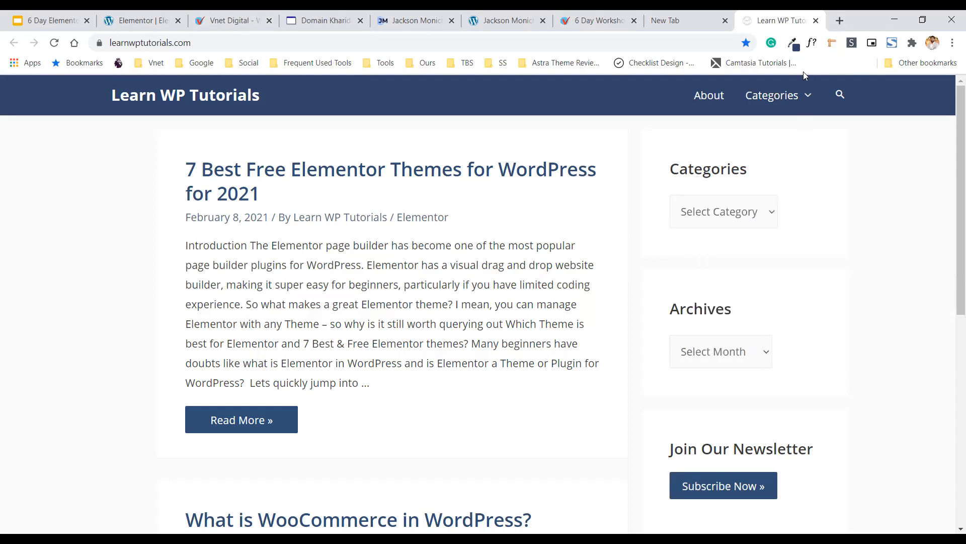
left_click(129, 20)
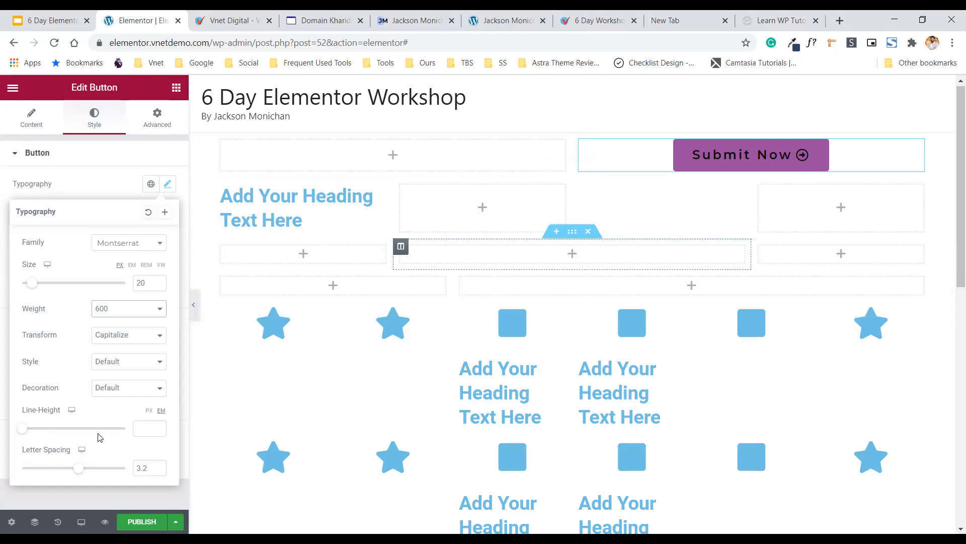
Try a text shadow with horizontal and vertical offsets on the button text, and reset the shadow.
left_click(106, 179)
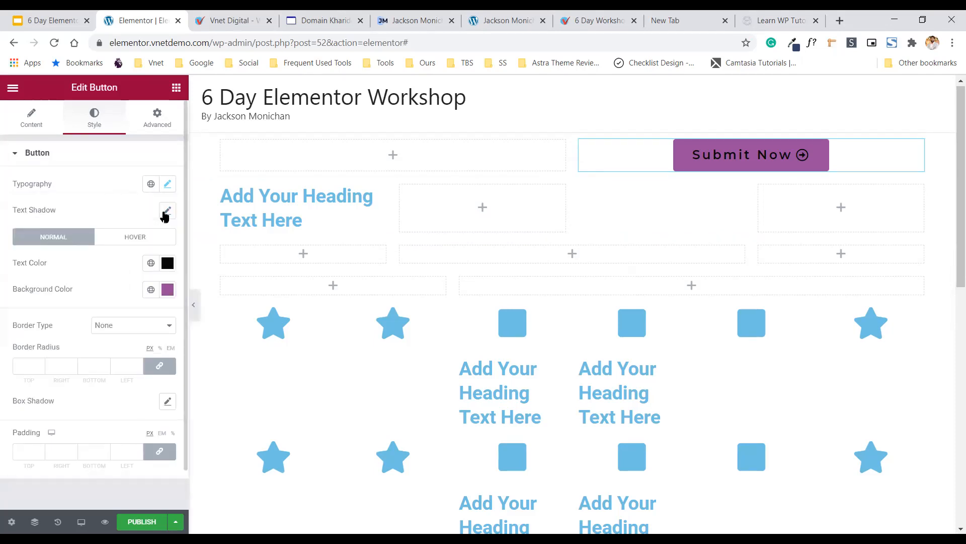
left_click(166, 211)
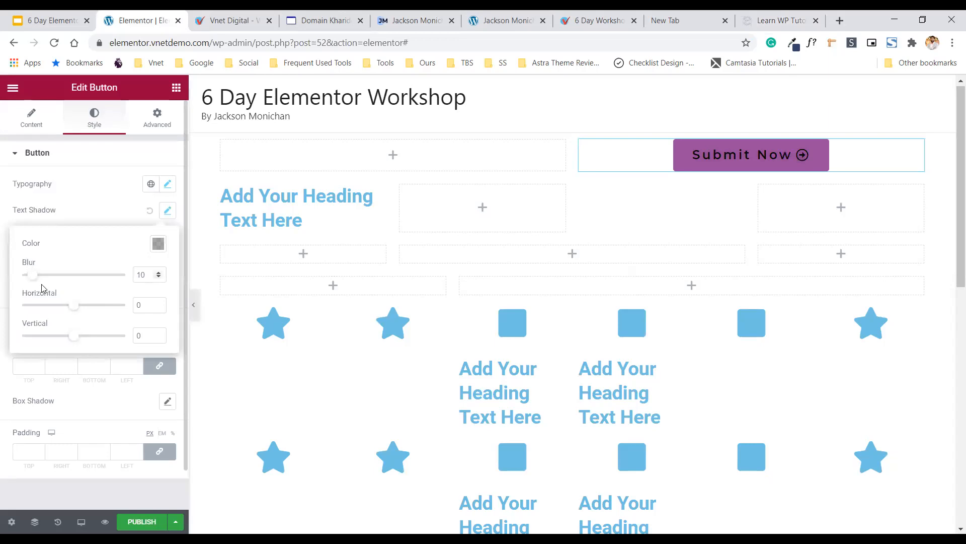
left_click(75, 305)
left_click_drag(105, 316, 102, 337)
left_click(150, 214)
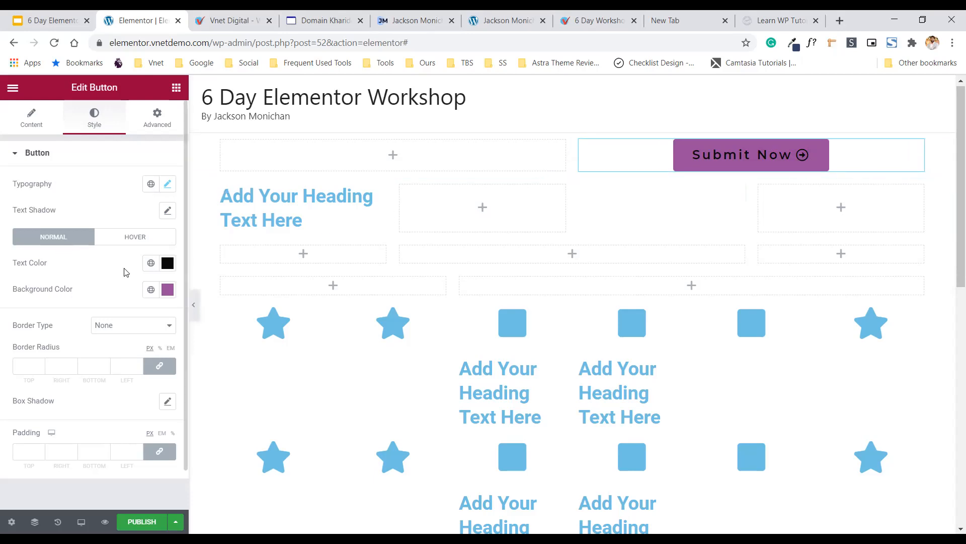
Set the button's hover text color to near-white and its hover background color to red.
left_click(130, 242)
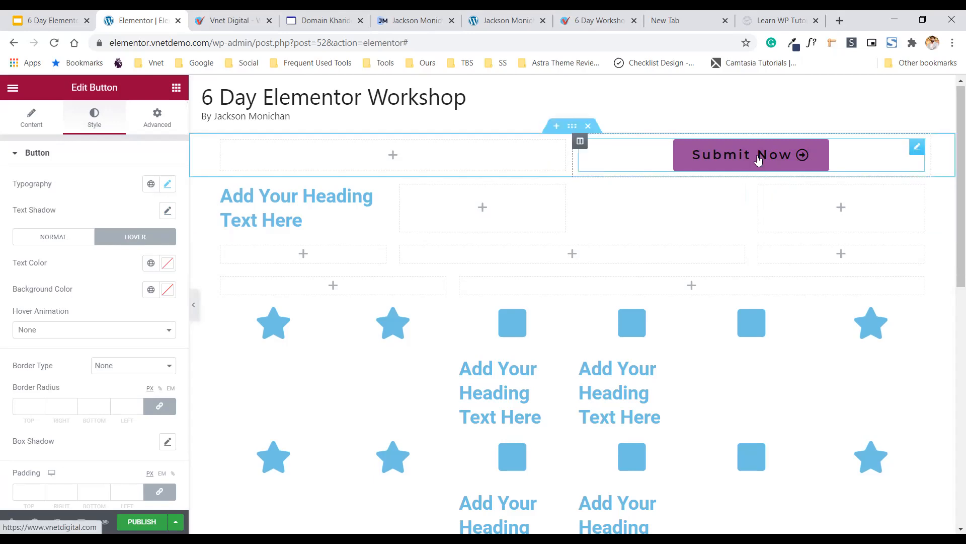
left_click(83, 238)
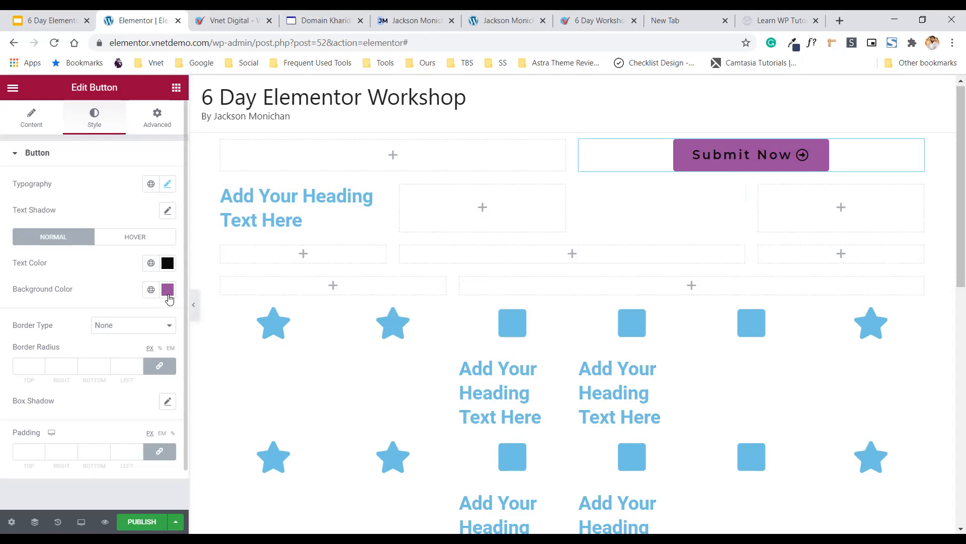
left_click(131, 238)
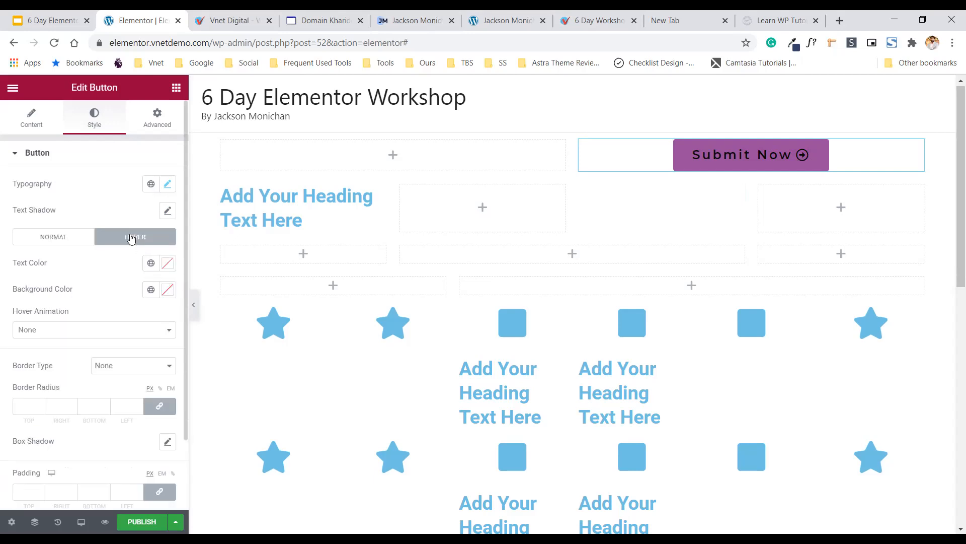
left_click(166, 273)
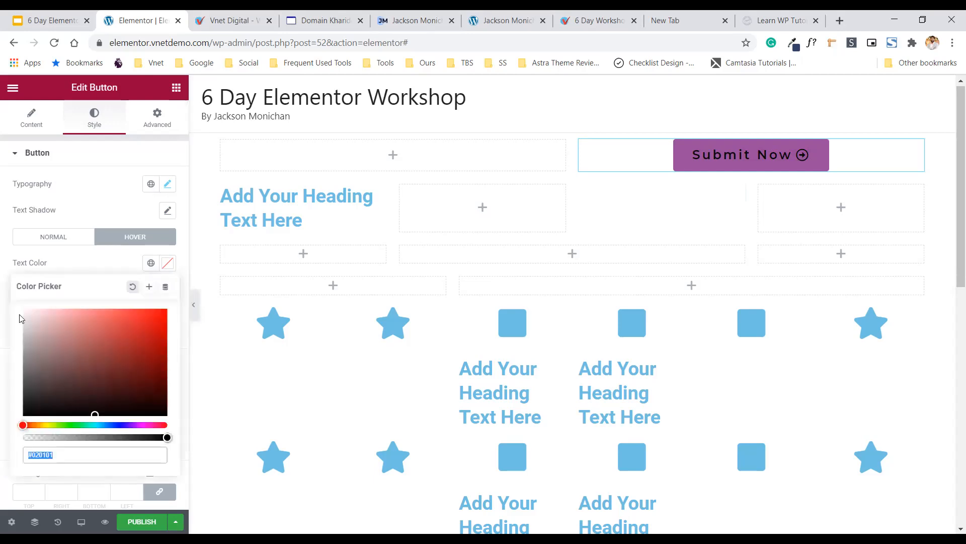
key("Escape")
left_click(167, 289)
key("Escape")
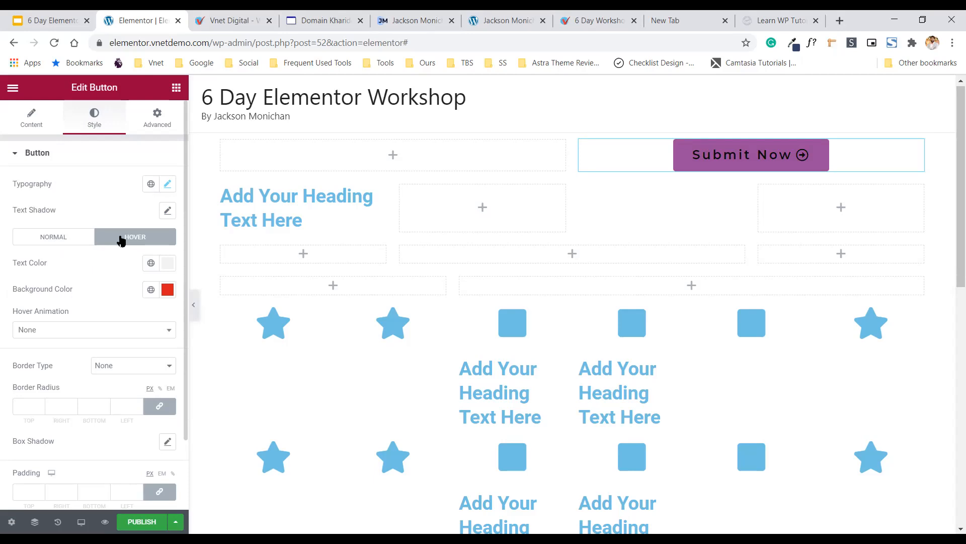
Try the Grow hover animation on the button and set the hover animation to Pulse.
left_click(62, 334)
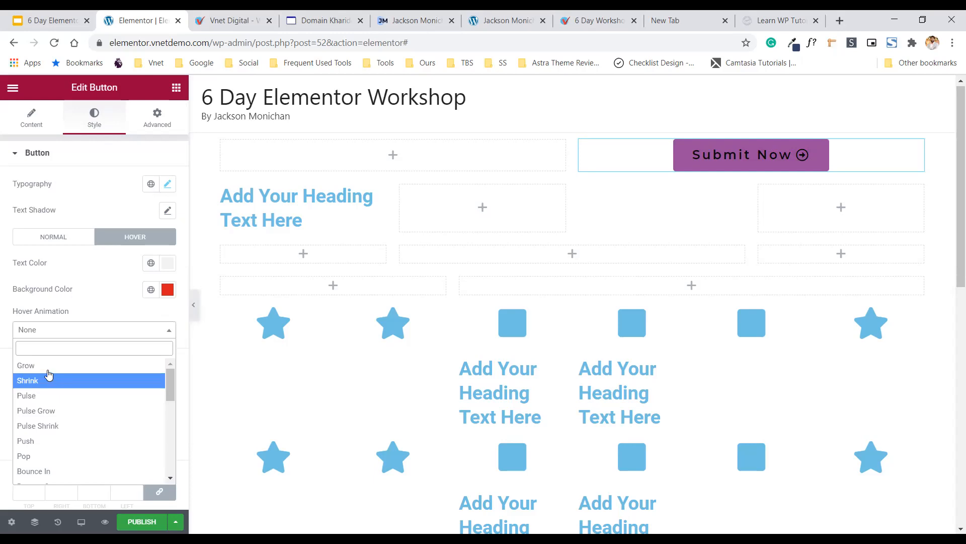
left_click(49, 366)
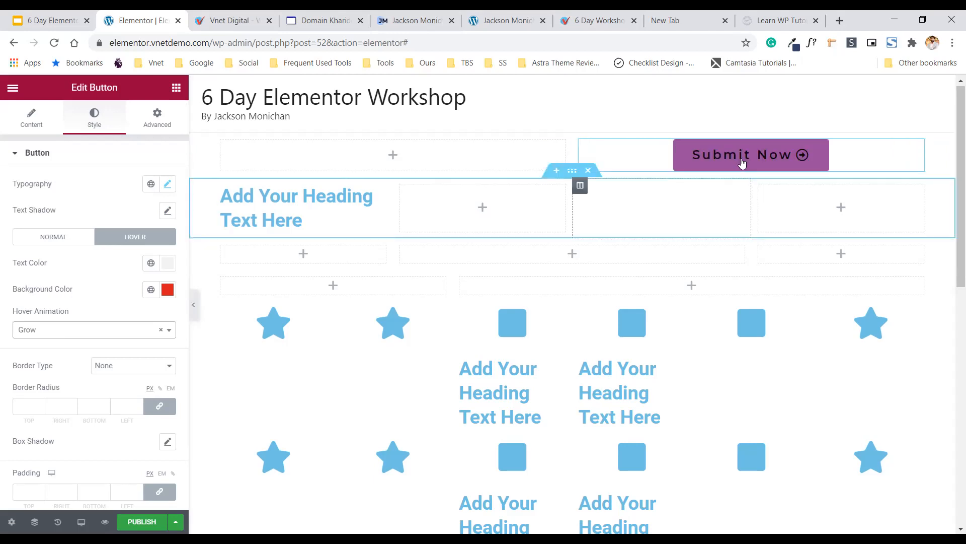
left_click(61, 329)
left_click(43, 396)
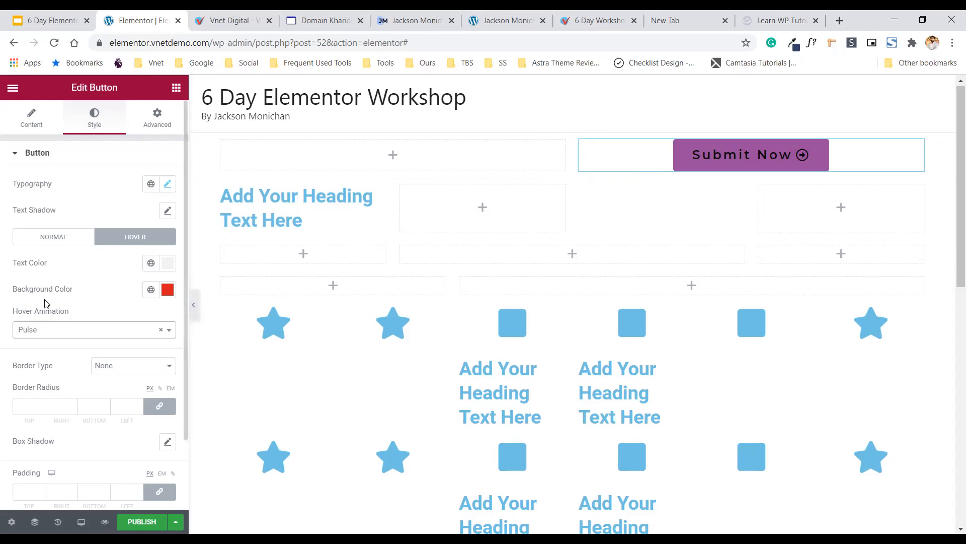
Give the button's normal state a Solid border.
left_click(53, 244)
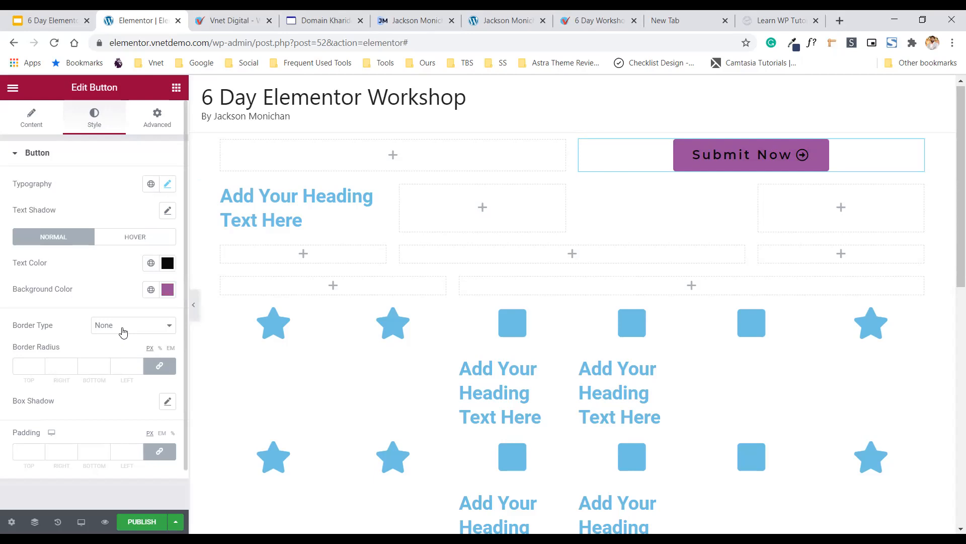
left_click(123, 331)
left_click(121, 349)
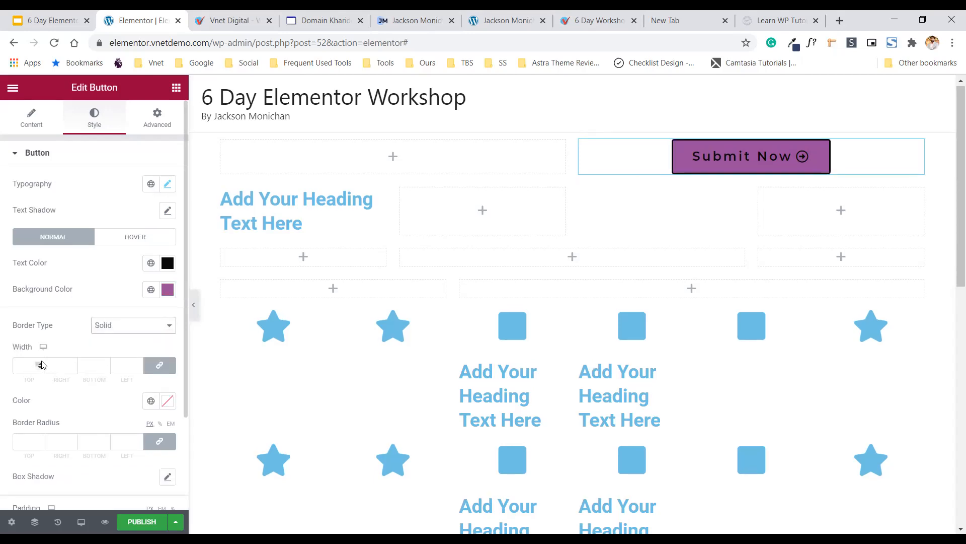
Try several linked border widths on the button and set the width to 20 on all sides.
left_click(41, 363)
left_click(41, 363)
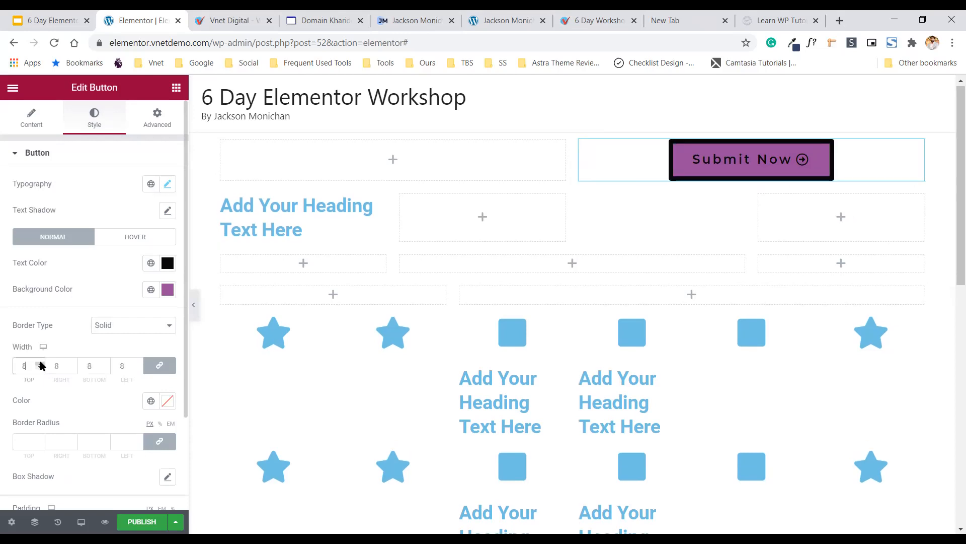
left_click(42, 364)
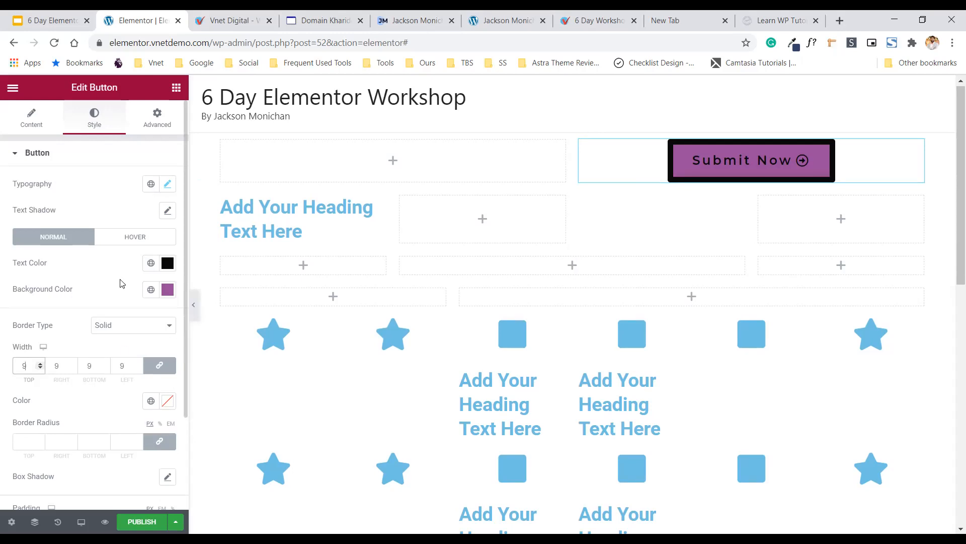
scroll(123, 282, "down", 2)
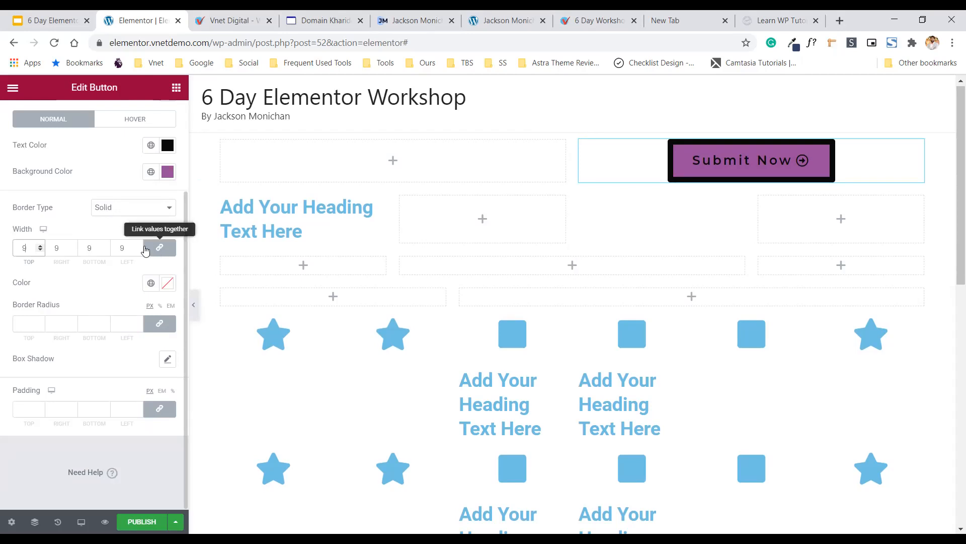
left_click(42, 247)
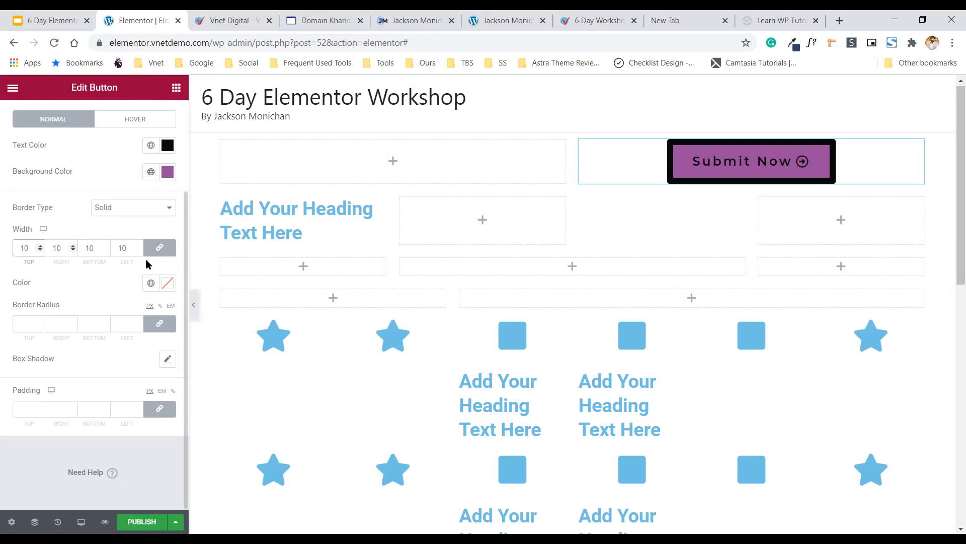
double_click(18, 247)
type("20")
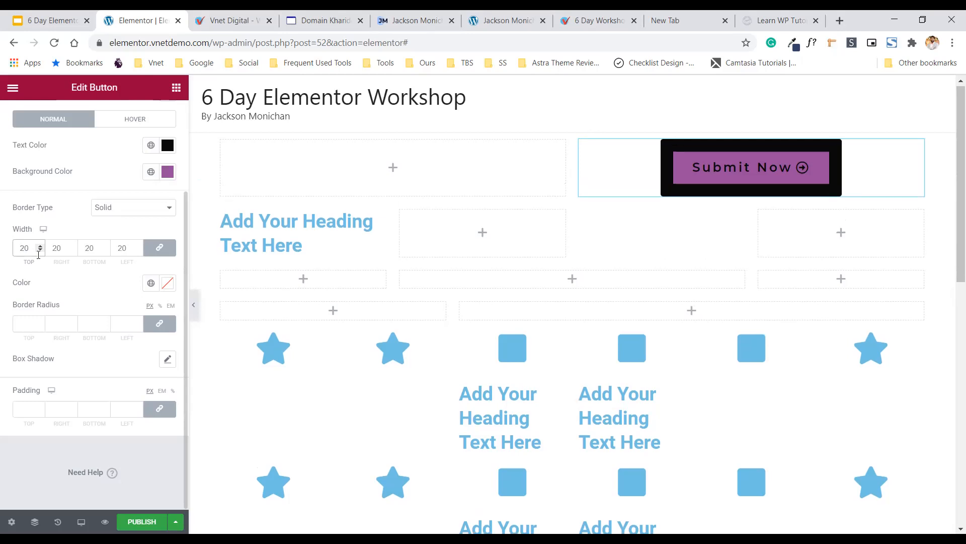
Unlink the border width values and set the top and bottom border widths to 10.
left_click(159, 249)
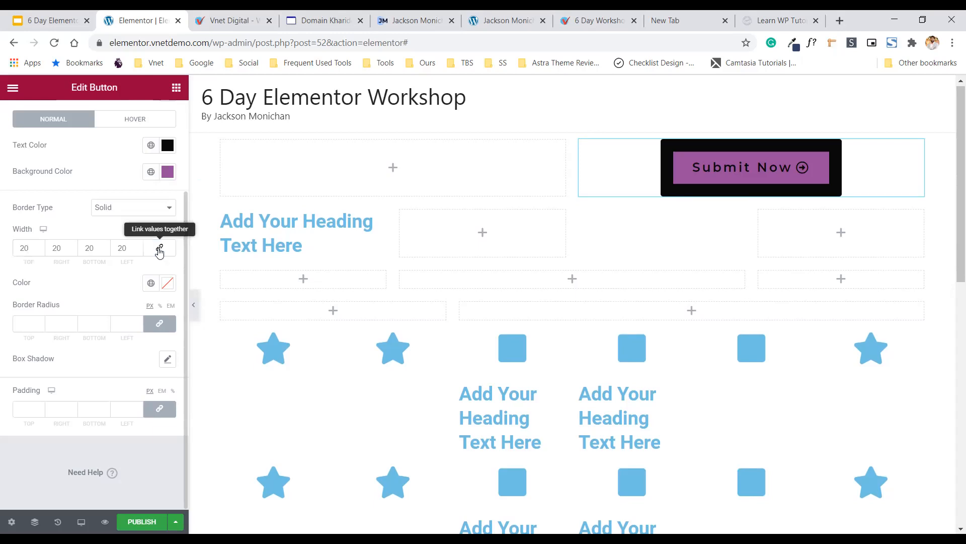
double_click(20, 252)
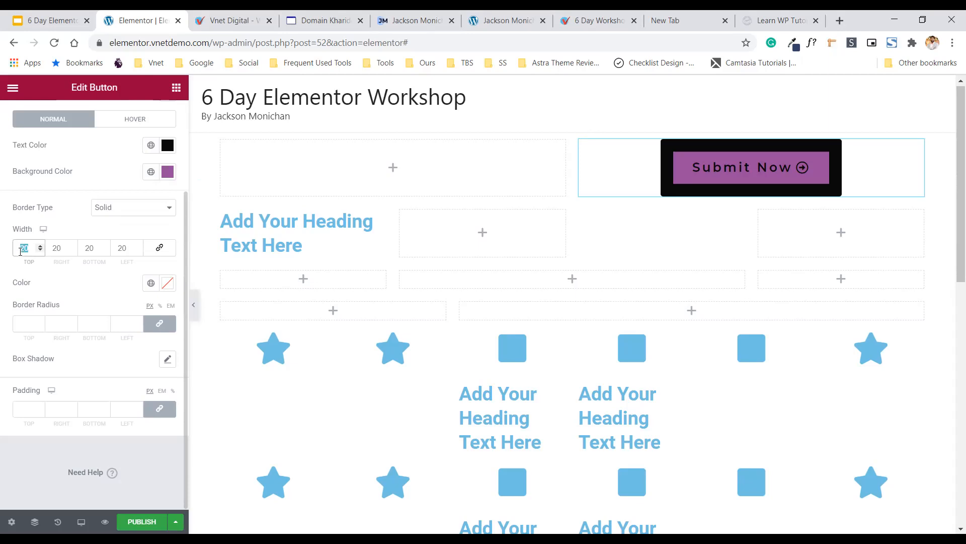
type("10")
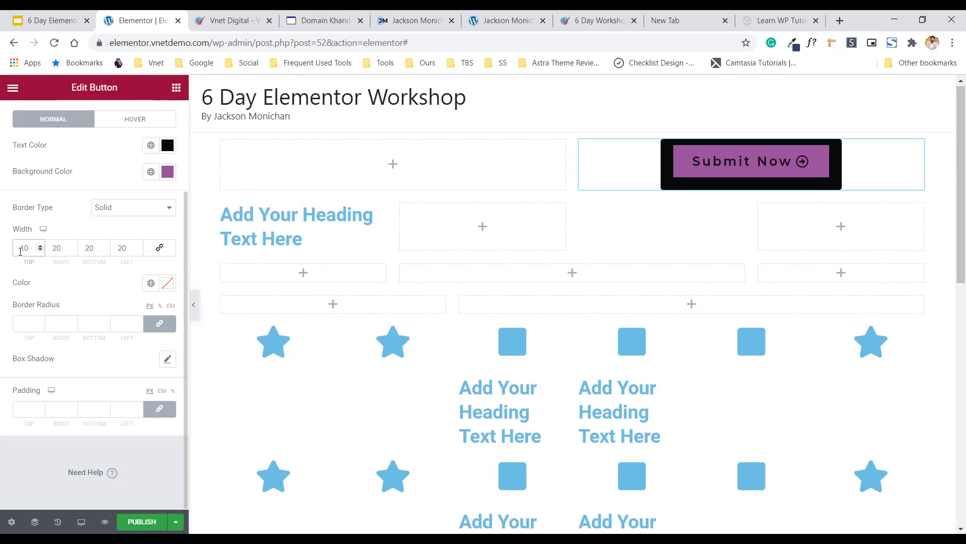
double_click(80, 250)
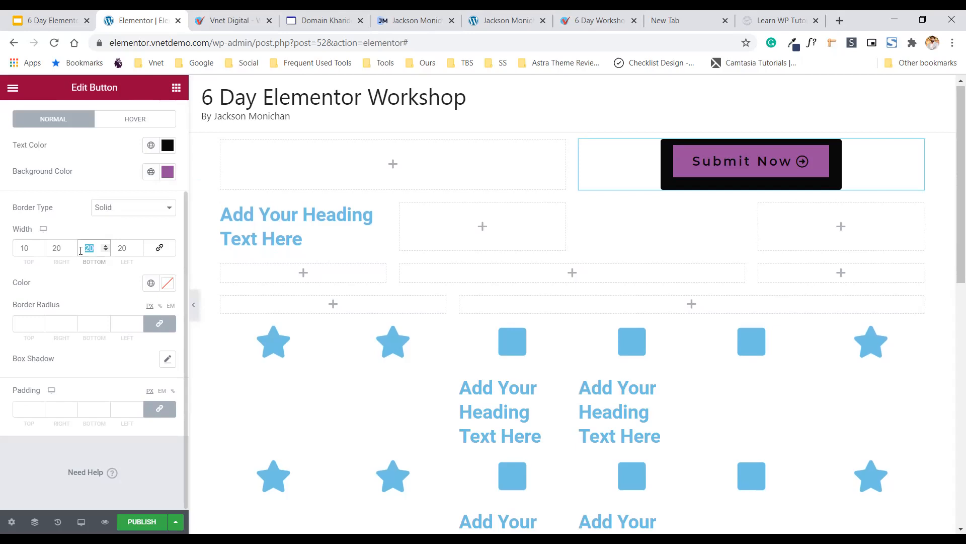
type("10")
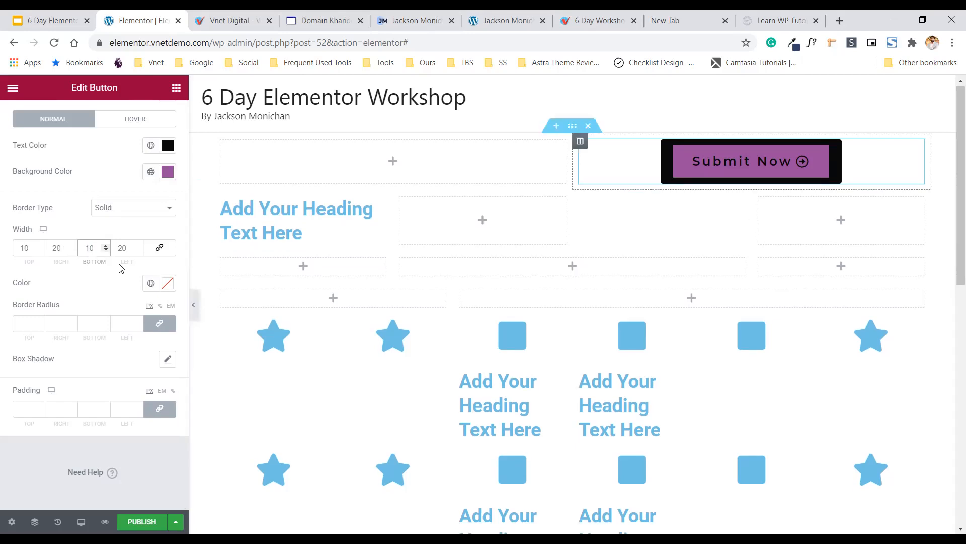
Set the button's right and left border widths to 50.
double_click(53, 248)
type("50")
key("Tab")
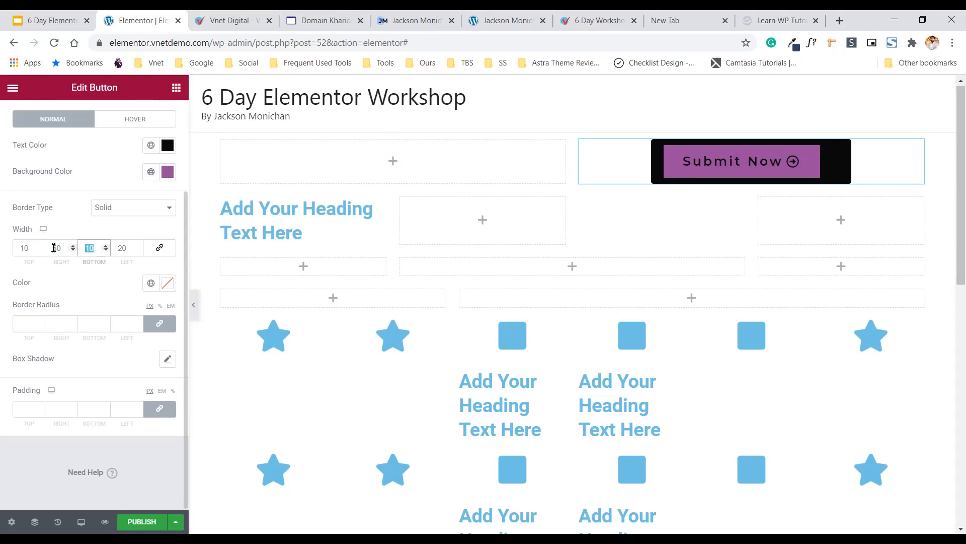
key("Tab")
type("50")
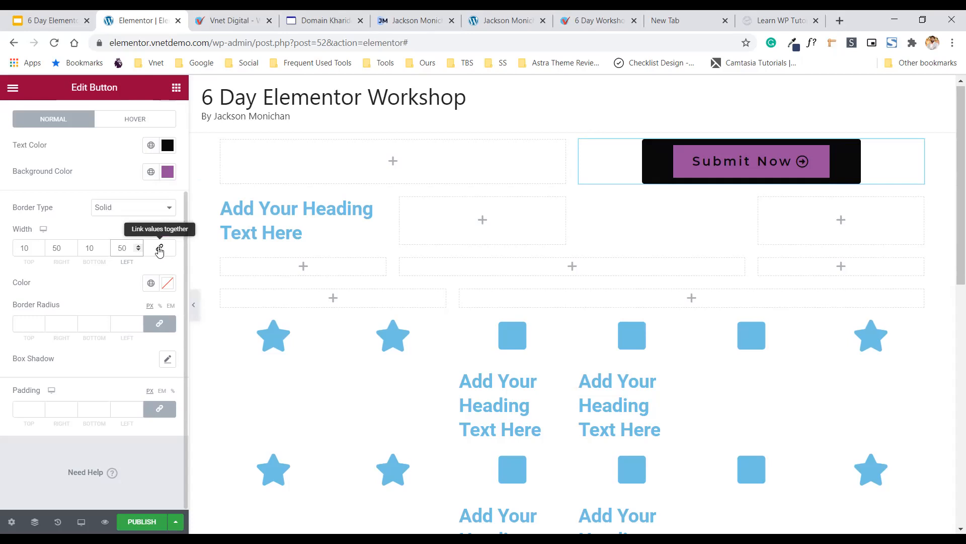
Link the button's border width values and set the width to 20 on all sides.
left_click(159, 249)
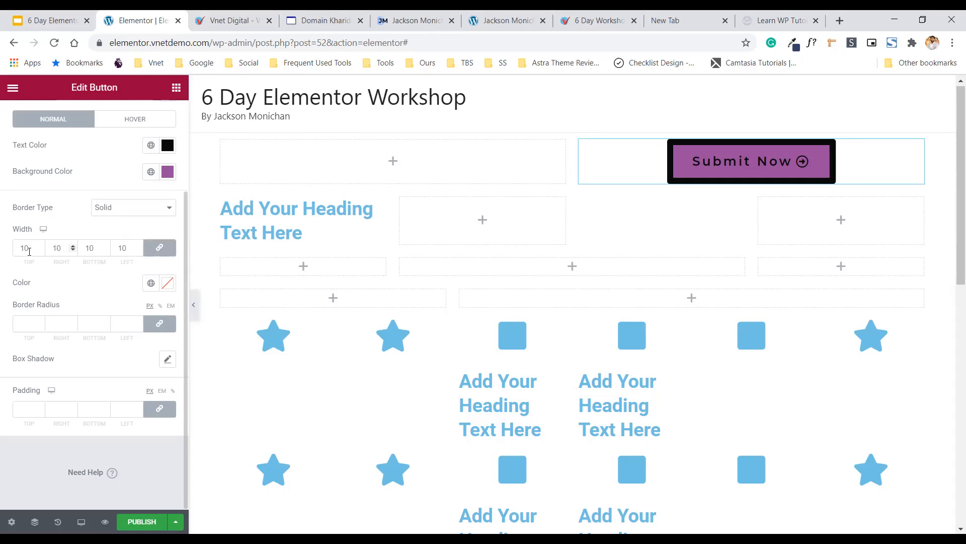
left_click(40, 270)
type("20")
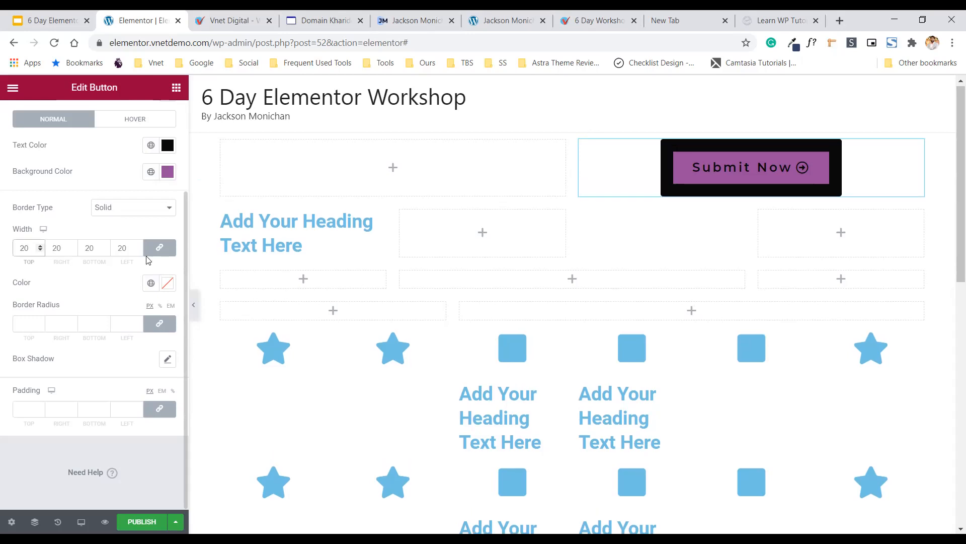
Set the button's border color to the red shade #C05555.
left_click(168, 285)
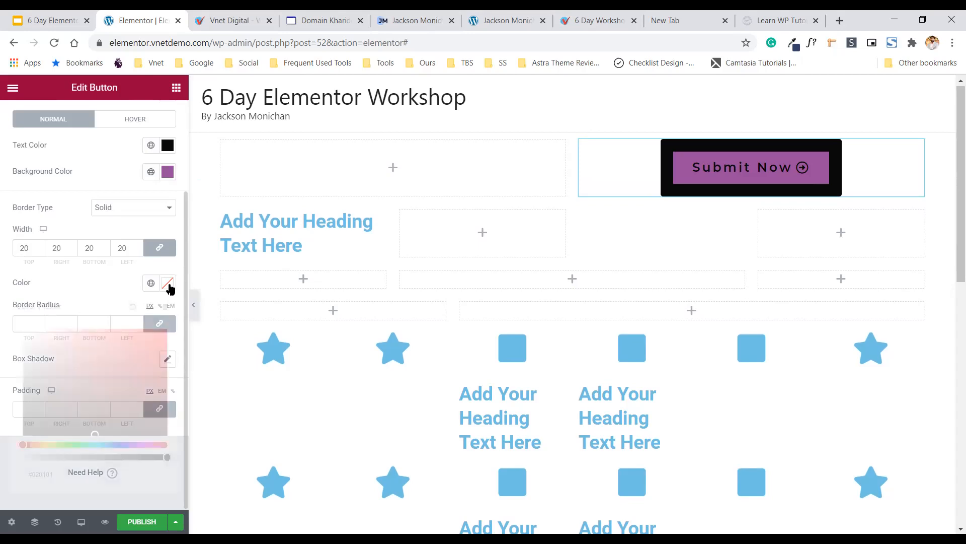
left_click(103, 355)
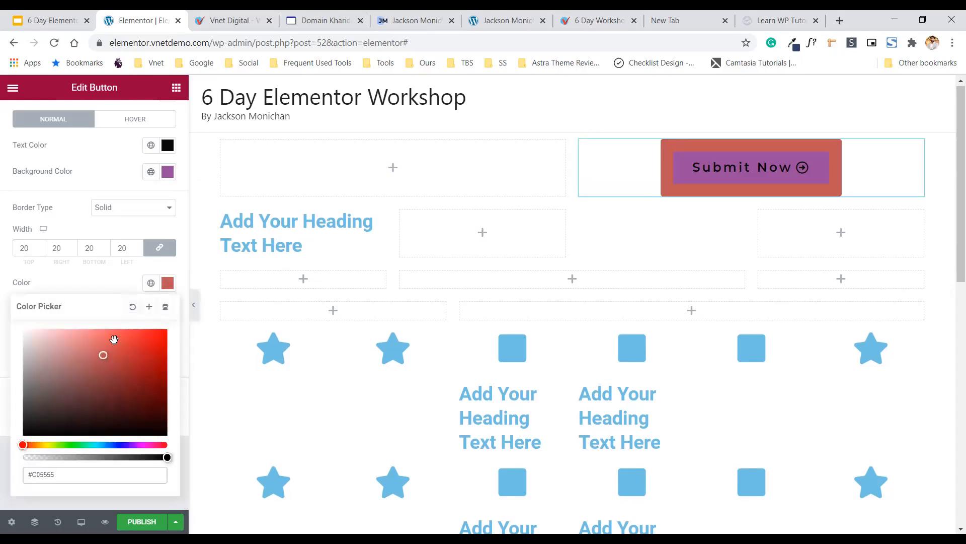
left_click(115, 288)
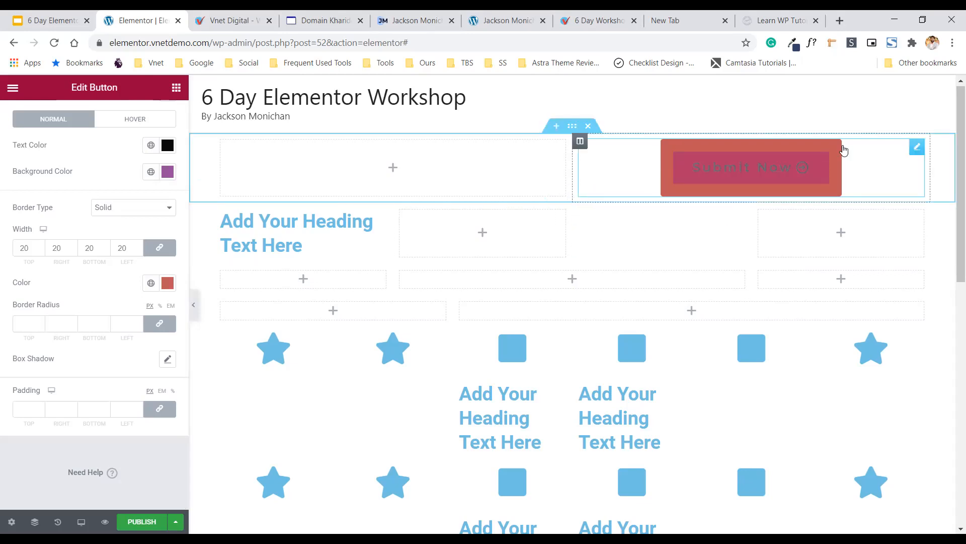
Raise the button's linked border radius to 53 px on all corners.
left_click(40, 323)
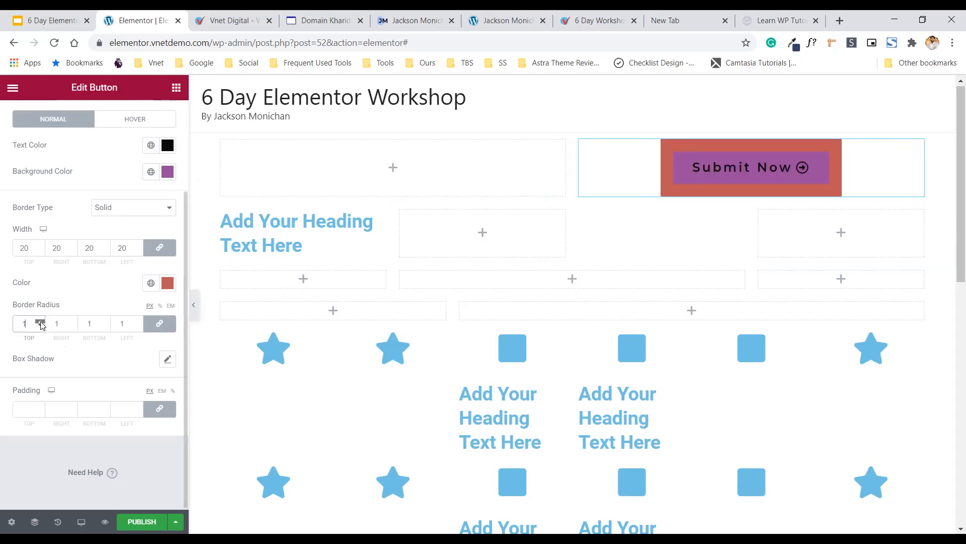
left_click(41, 323)
left_click(40, 323)
left_click(40, 322)
left_click(40, 322)
left_click(41, 322)
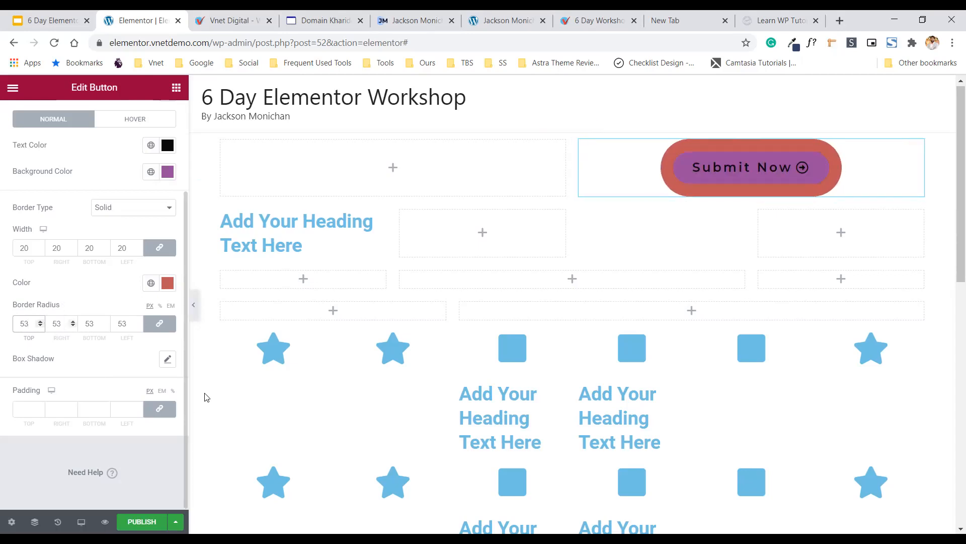
Give the button a box shadow with the default shadow settings.
left_click(168, 359)
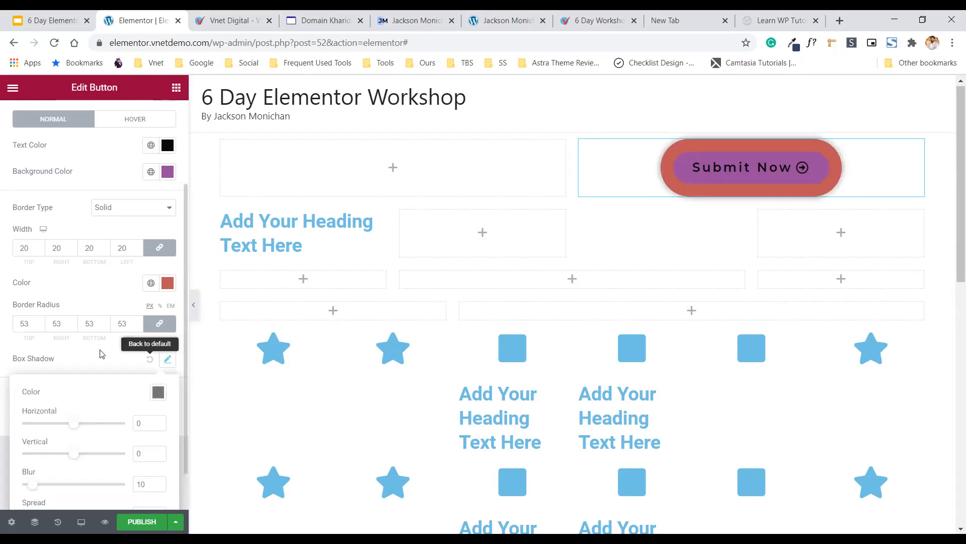
scroll(99, 353, "down", 1)
left_click(68, 218)
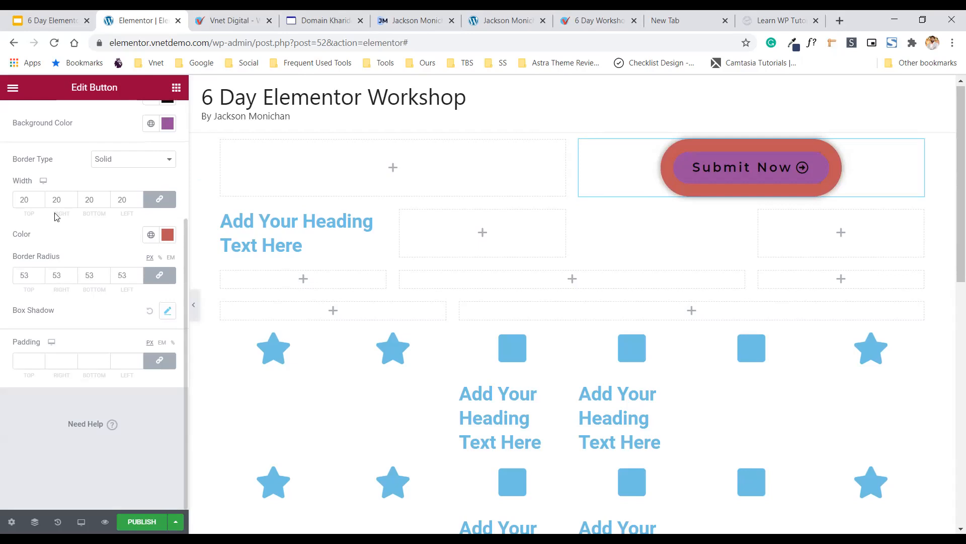
scroll(40, 217, "up", 3)
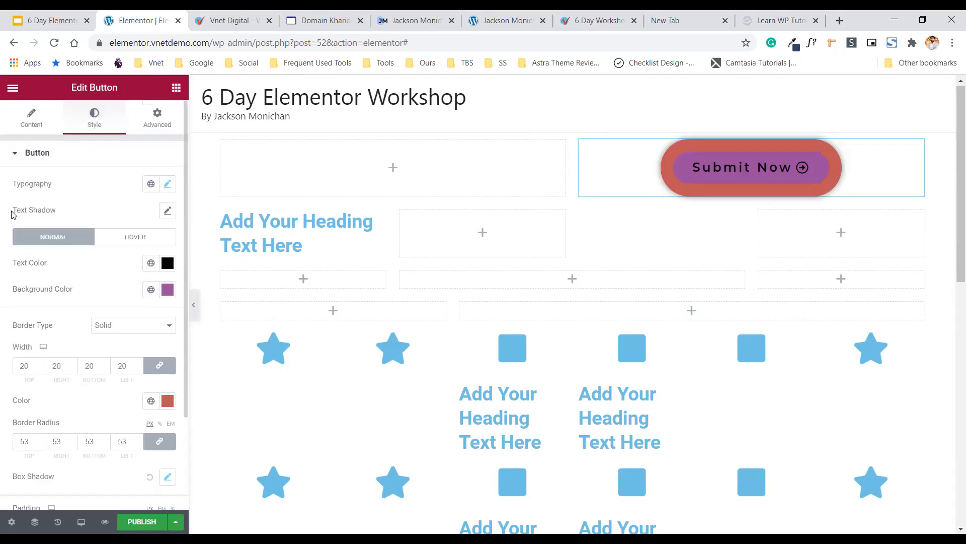
scroll(20, 373, "down", 2)
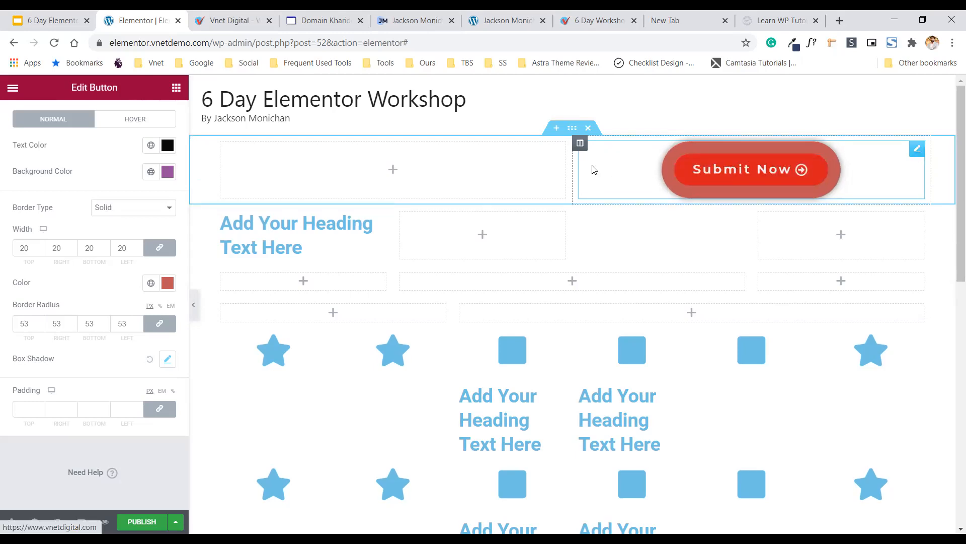
Set the width of the column containing the button to 50% and view its vertical alignment options.
left_click(581, 149)
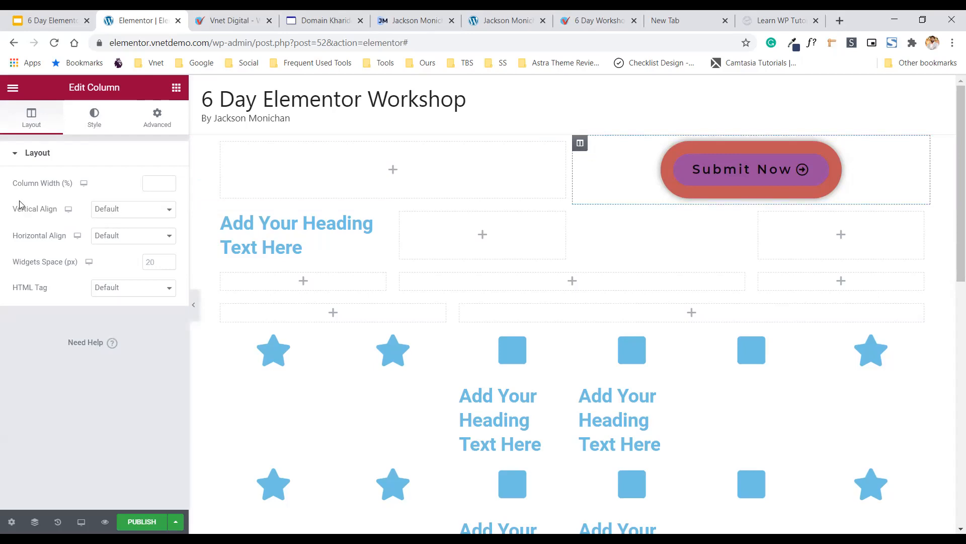
left_click(156, 182)
type("50")
left_click(120, 213)
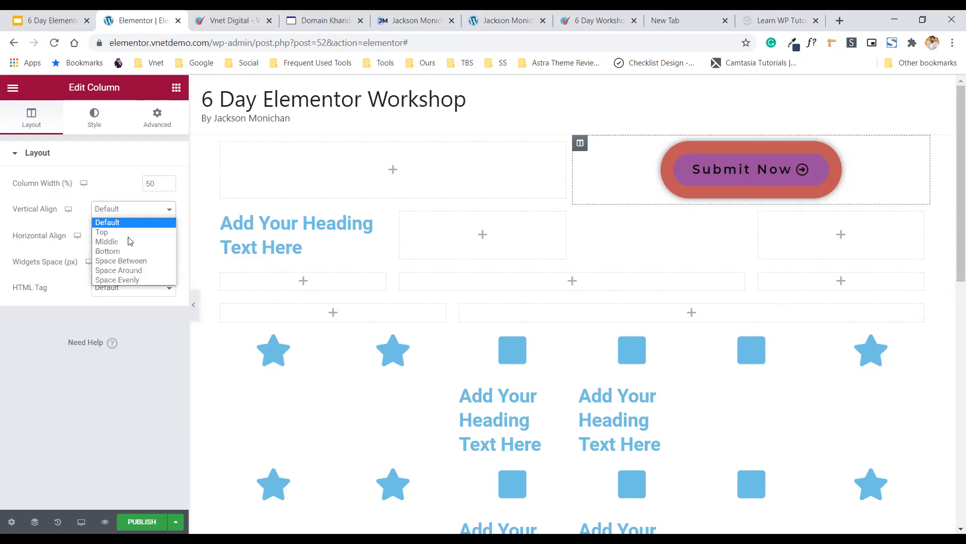
left_click(112, 206)
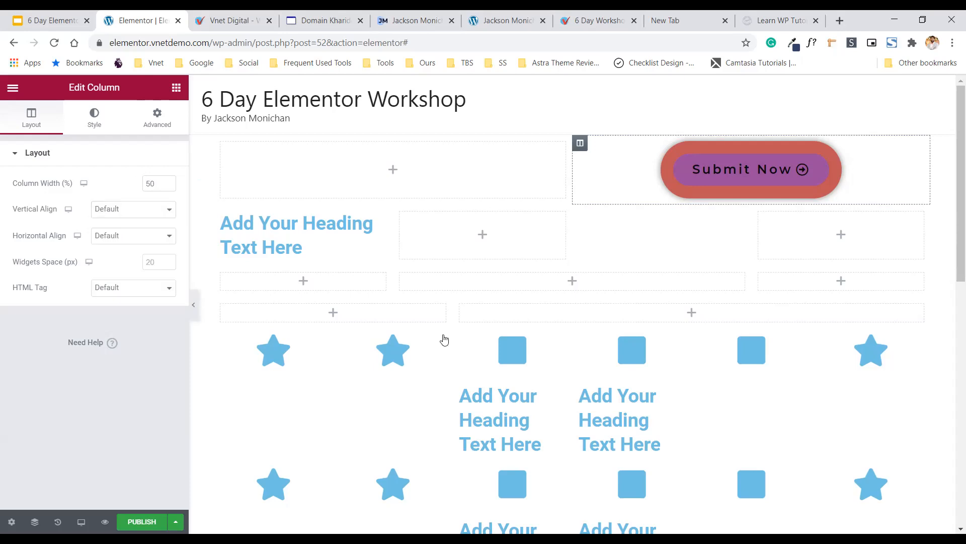
scroll(585, 183, "down", 3)
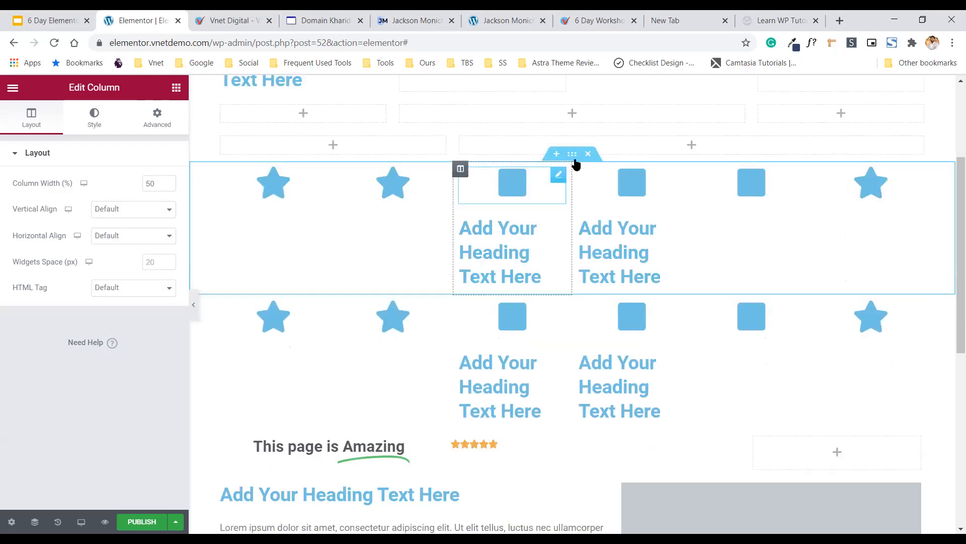
scroll(579, 166, "up", 3)
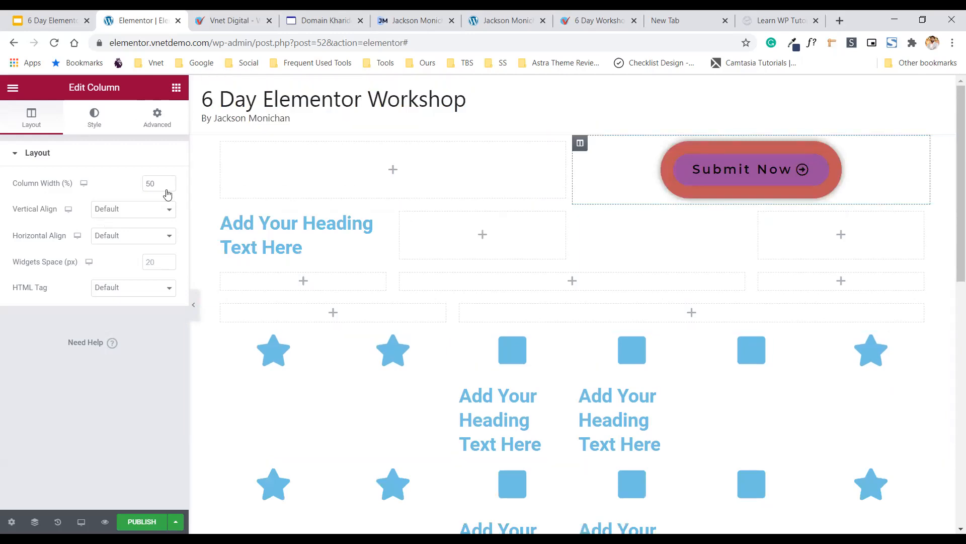
Set the button column's top and bottom padding to 50 px.
left_click(157, 118)
left_click(25, 246)
type("0")
double_click(26, 247)
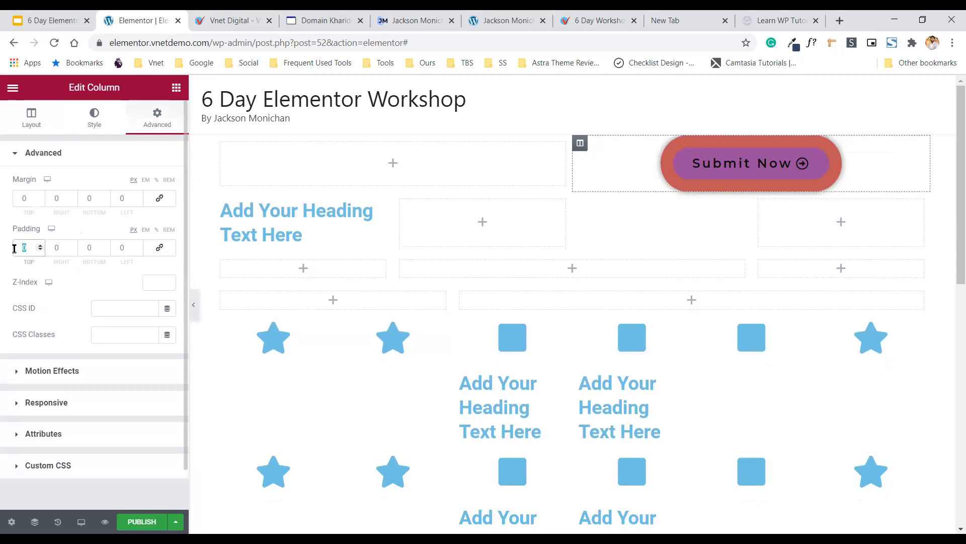
type("50")
double_click(83, 248)
type("50")
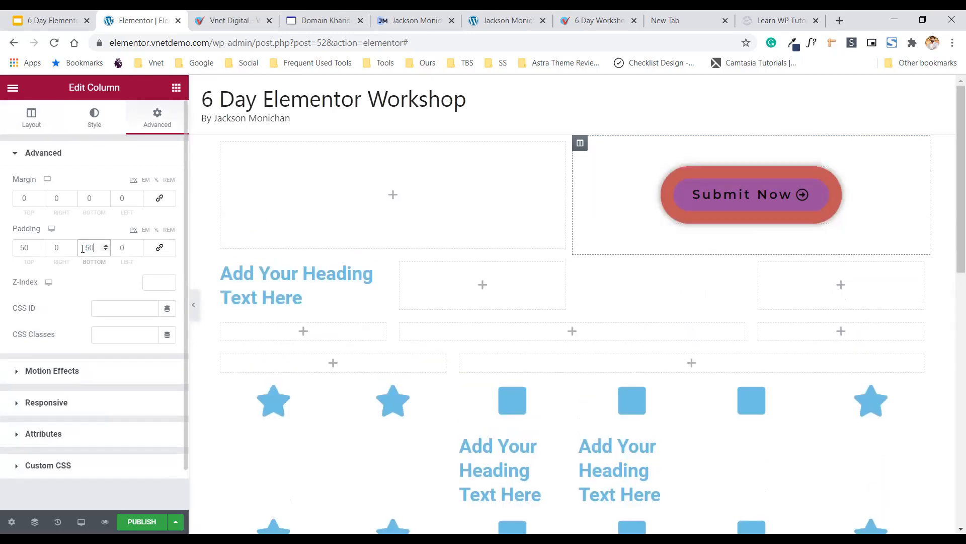
Try the Top vertical alignment on the button's column and set the alignment to Bottom.
left_click(83, 121)
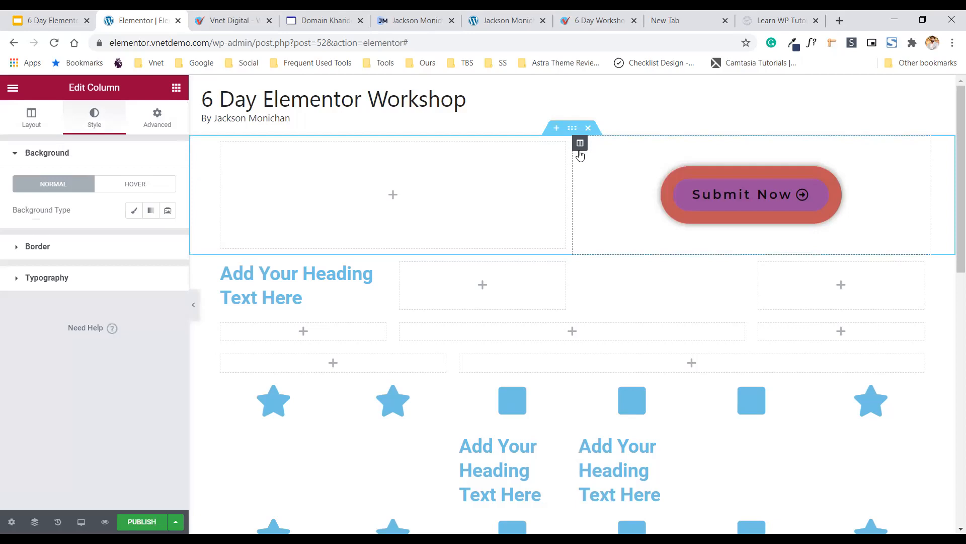
left_click(20, 128)
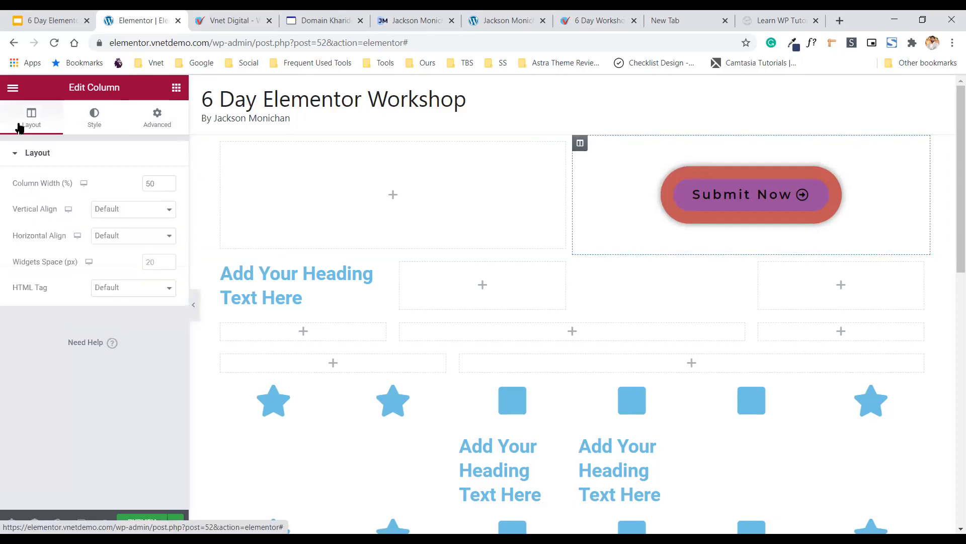
left_click(125, 216)
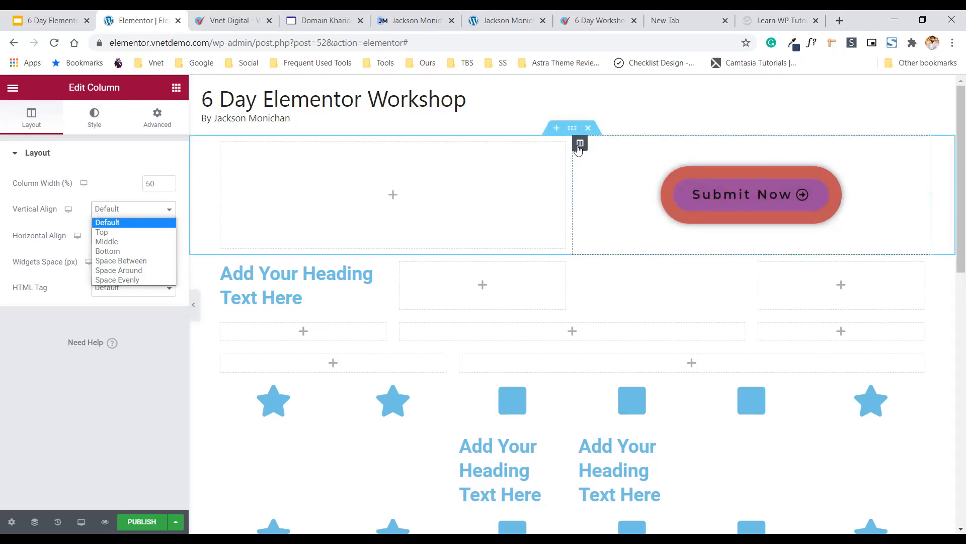
left_click(109, 233)
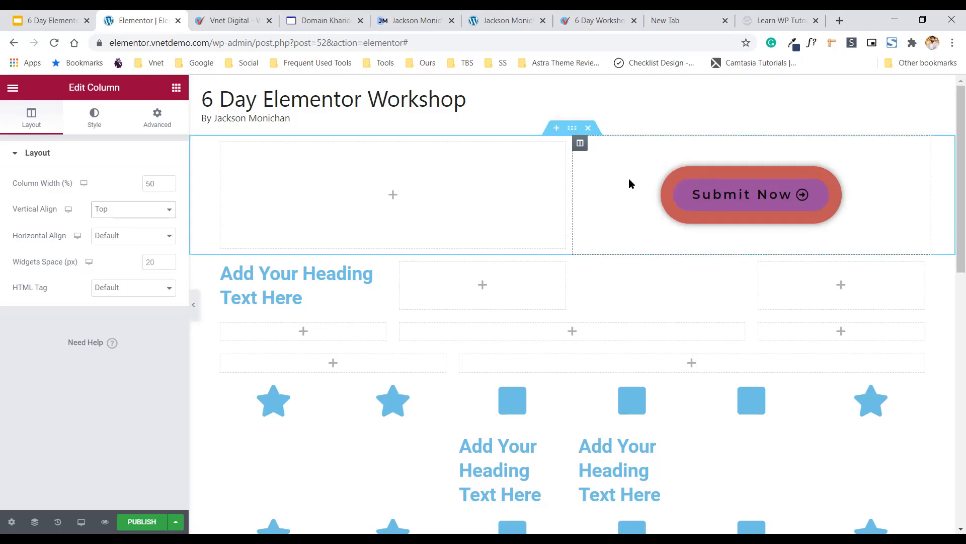
left_click(123, 214)
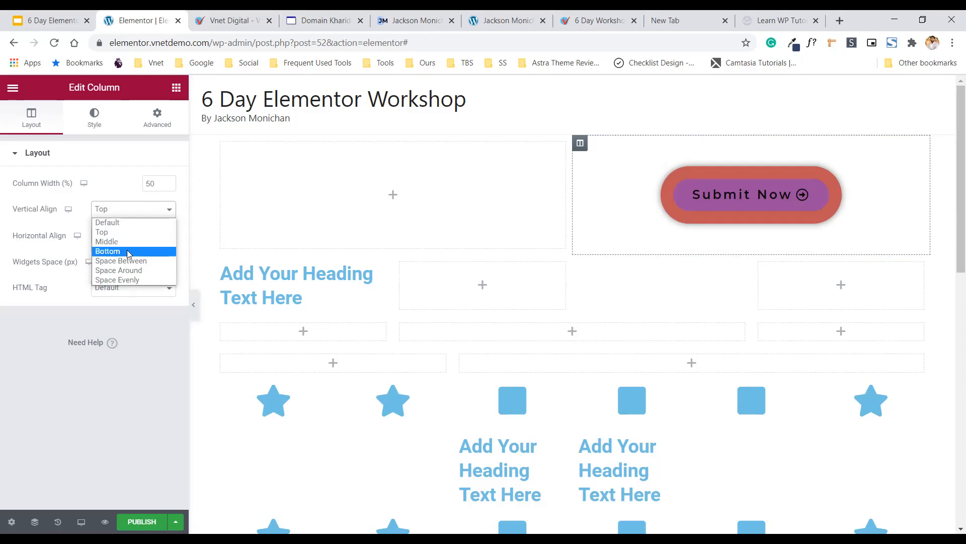
left_click(127, 252)
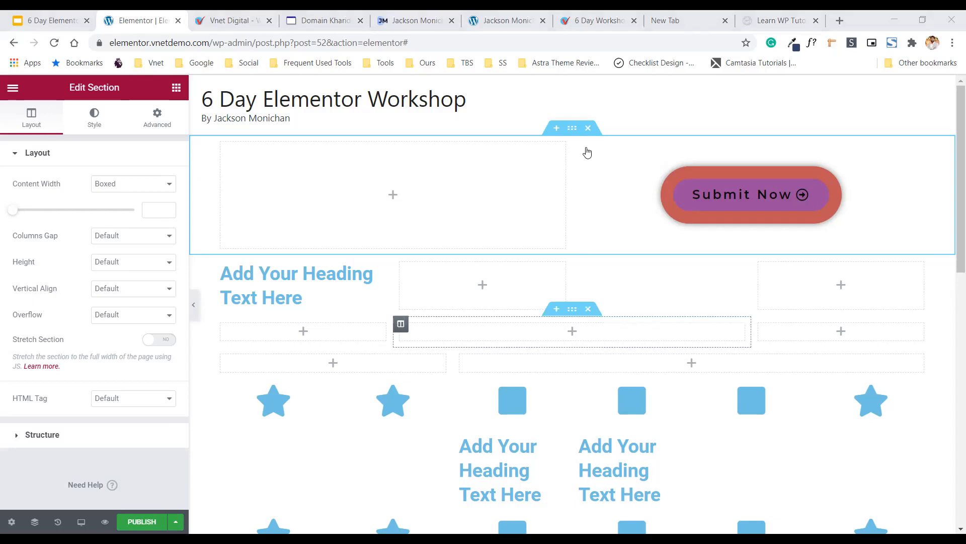
Compare the HTML tag options of the button's column with those of the heading below it.
left_click(924, 177)
left_click(903, 182)
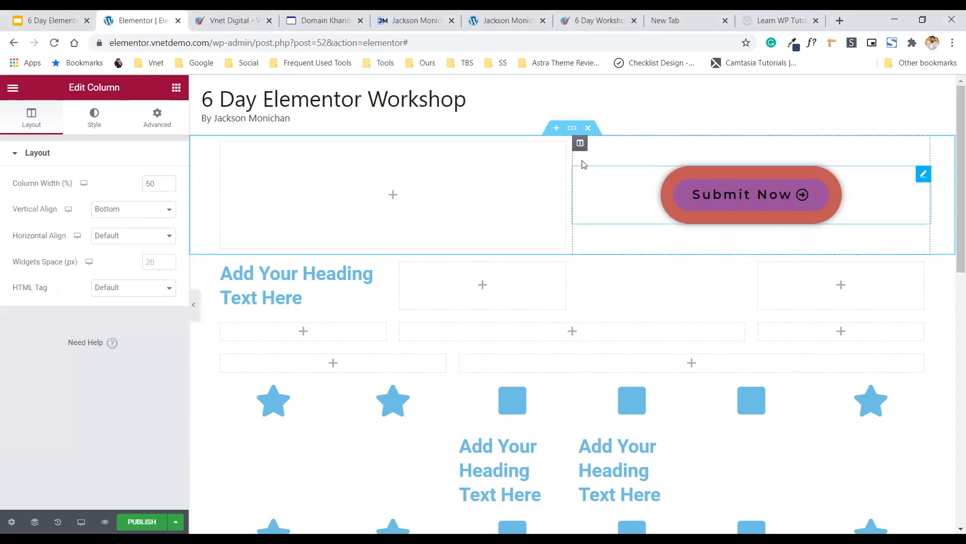
left_click(580, 144)
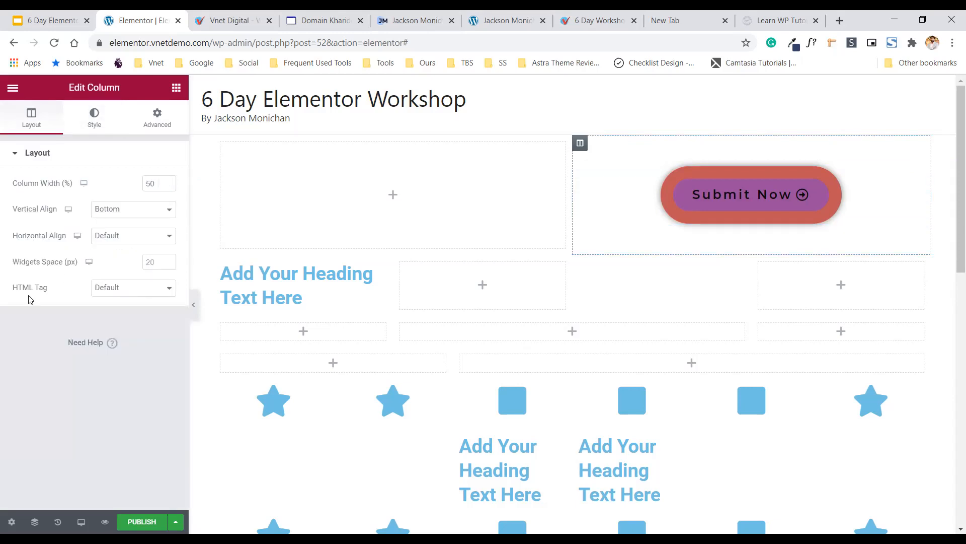
left_click(112, 292)
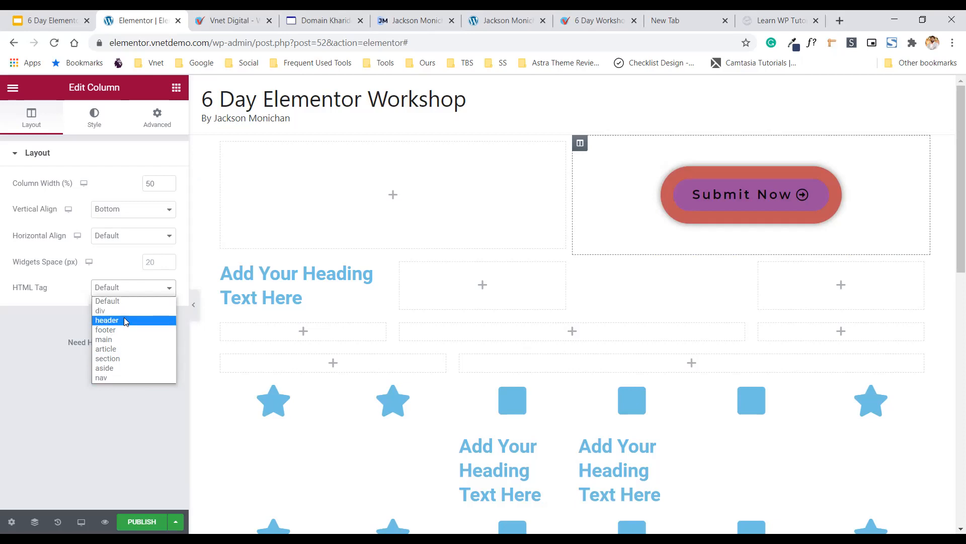
left_click(296, 280)
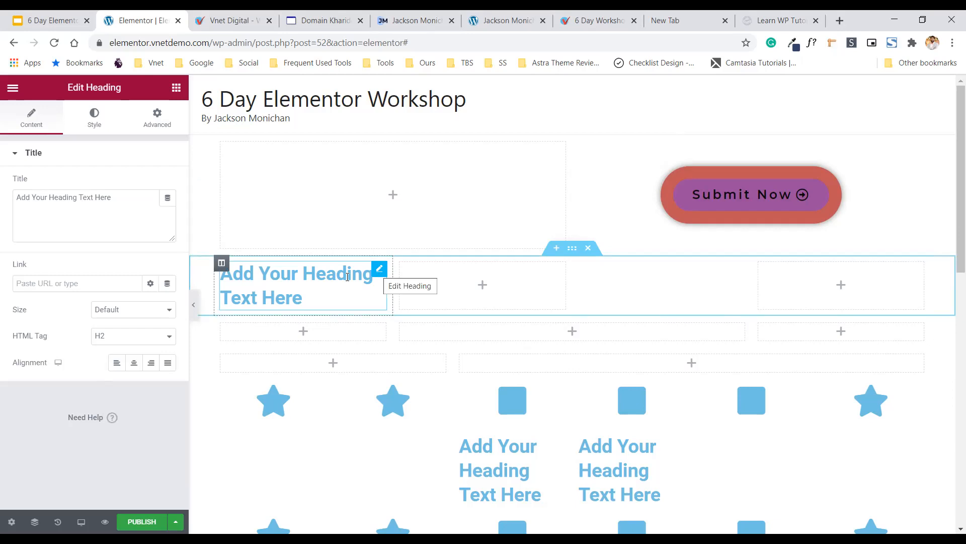
left_click(114, 343)
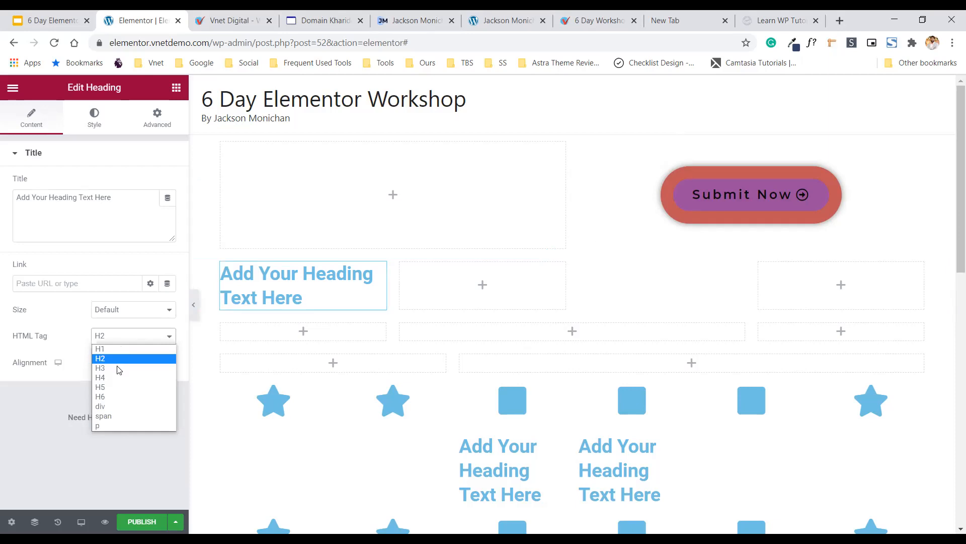
left_click(580, 143)
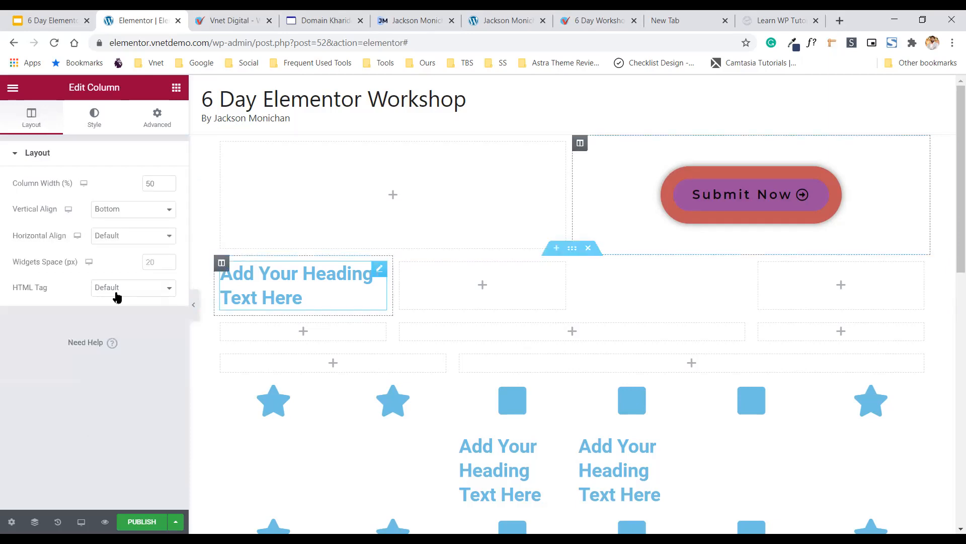
left_click(121, 287)
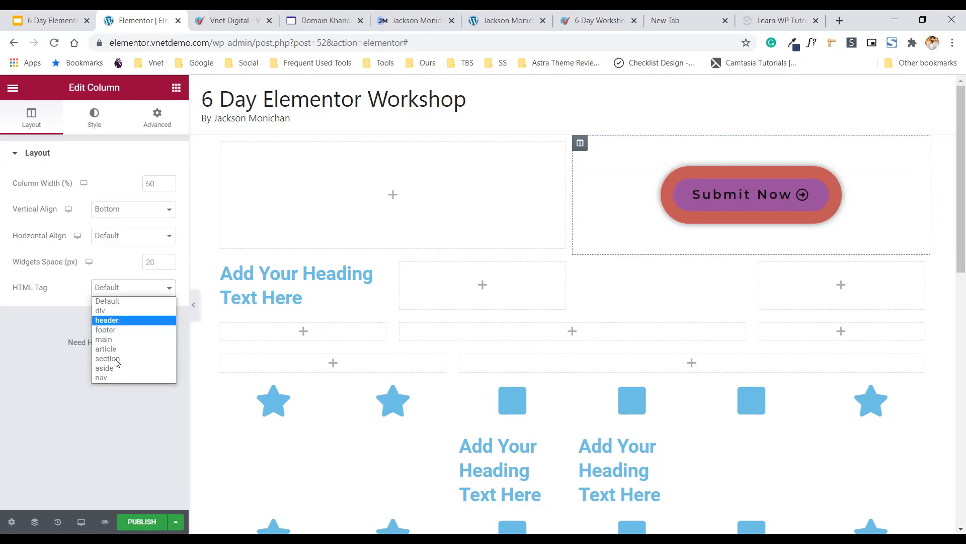
left_click(46, 326)
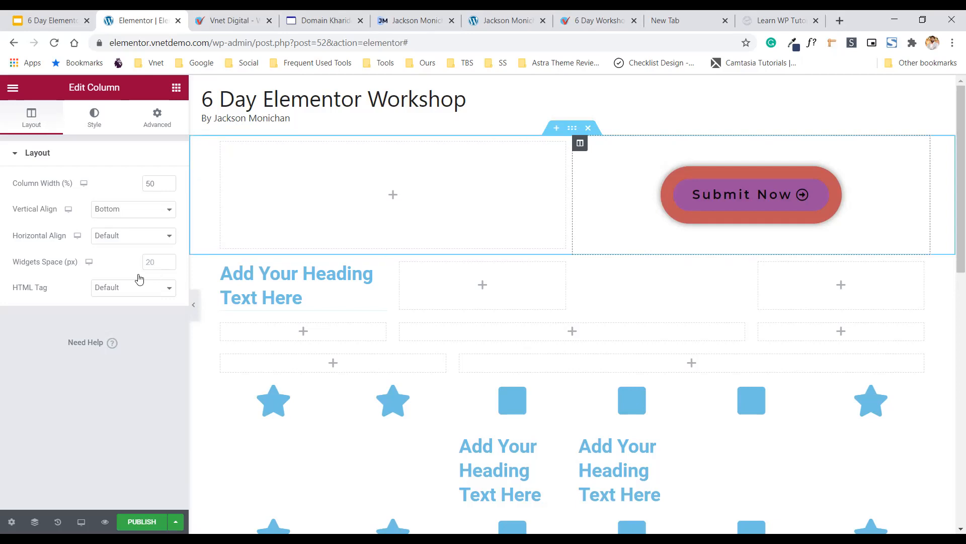
Give the button's column a Classic background and try red shades before choosing the dark brown #4E3434.
left_click(101, 127)
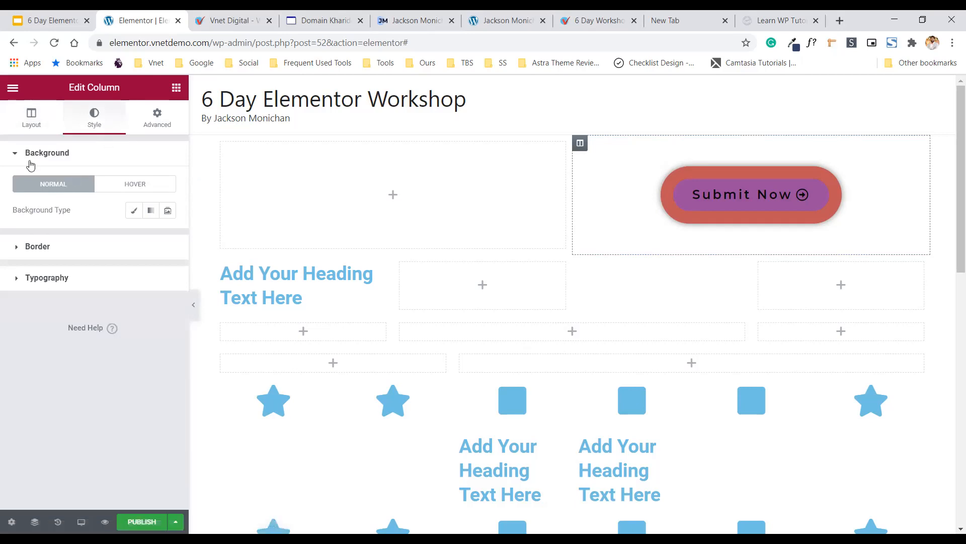
left_click(7, 157)
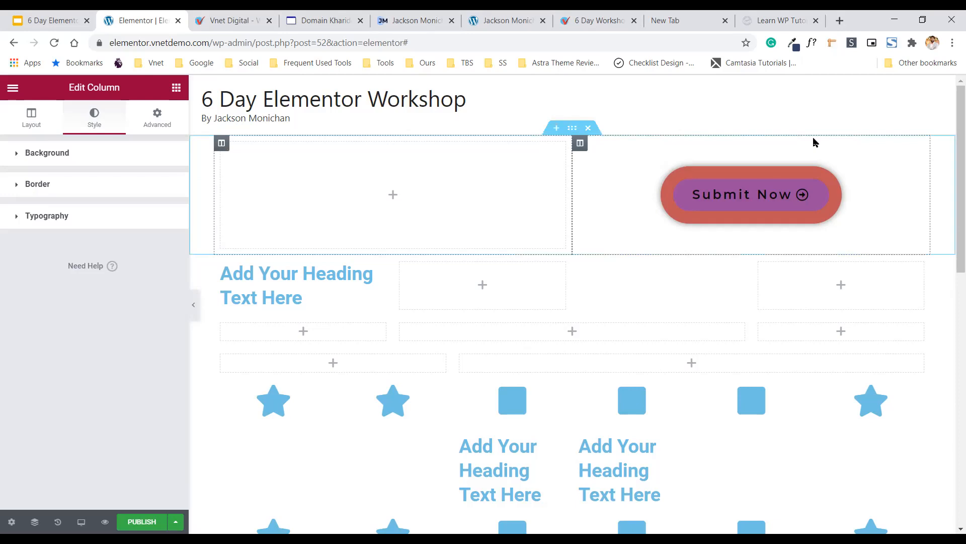
left_click(43, 164)
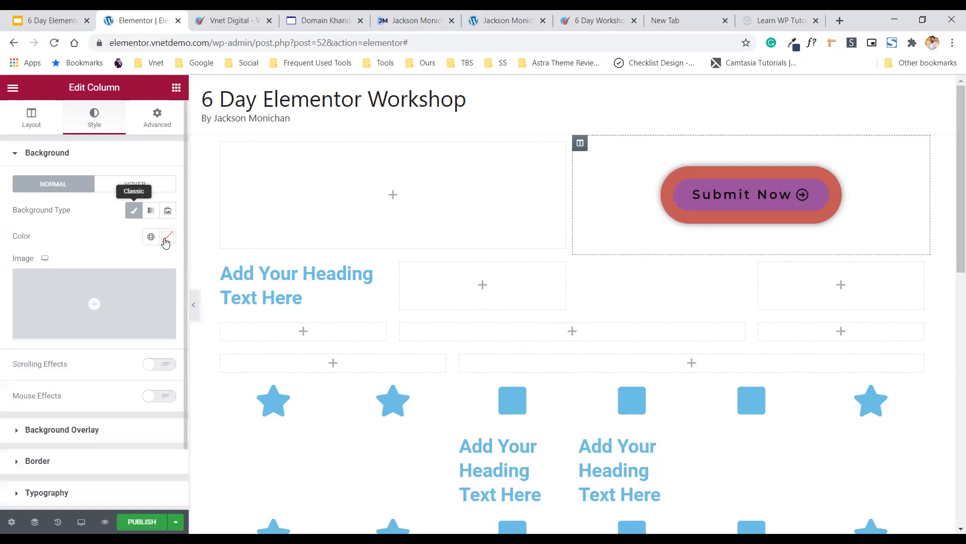
left_click(121, 296)
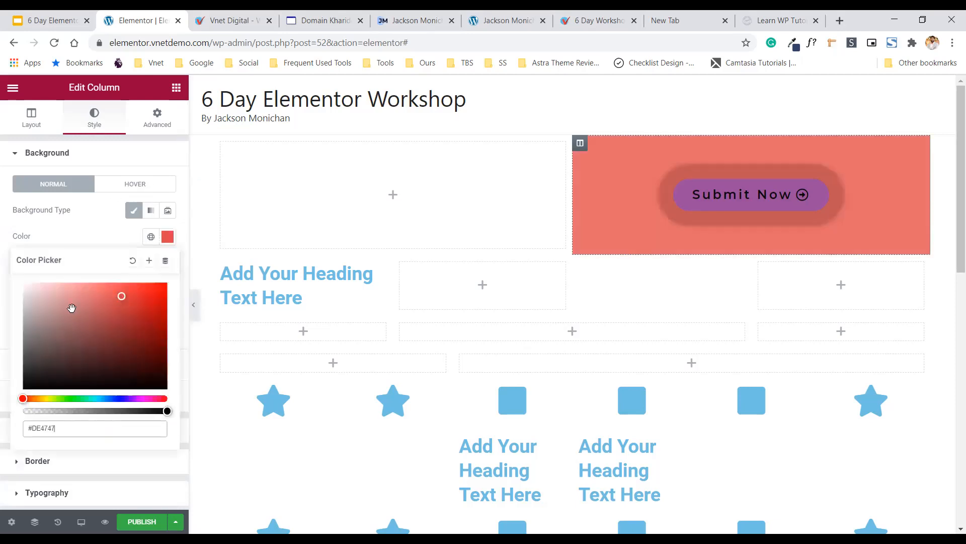
left_click(116, 350)
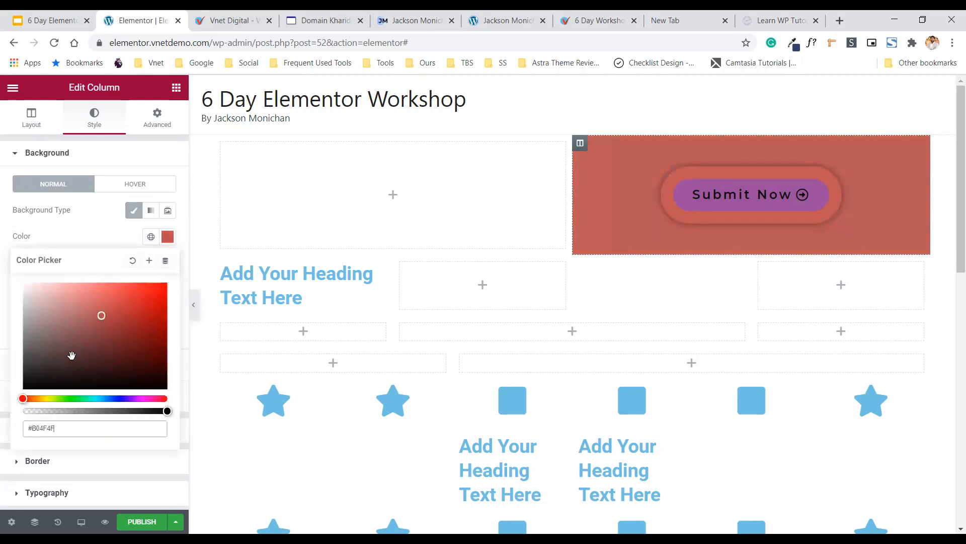
Try black as the button column's background color with the hex code #000.
left_click(60, 431)
left_click_drag(44, 429, 29, 427)
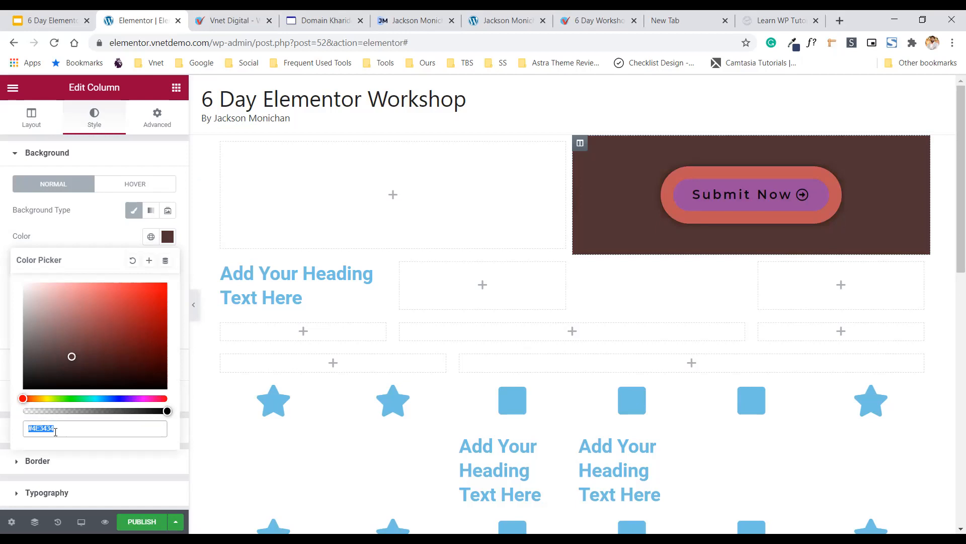
type("#0000")
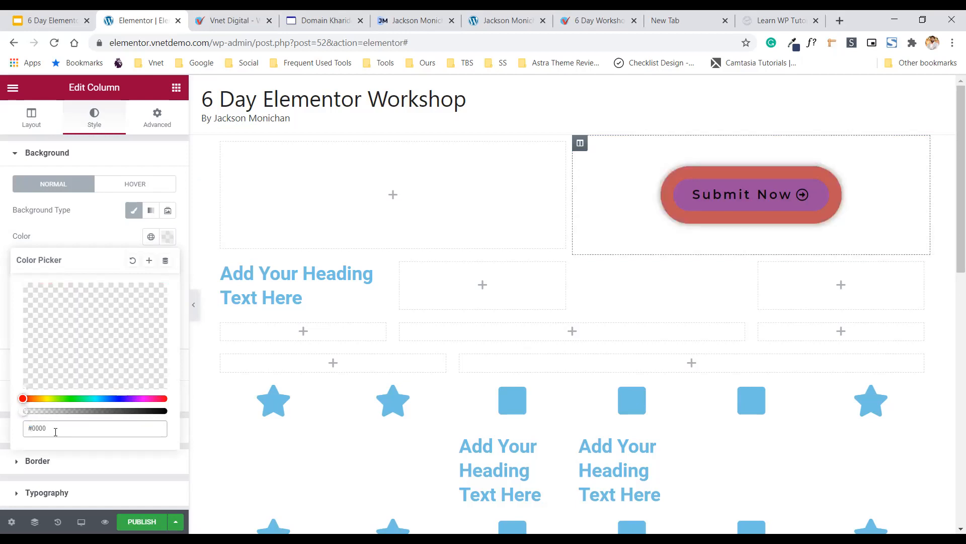
key("BackSpace")
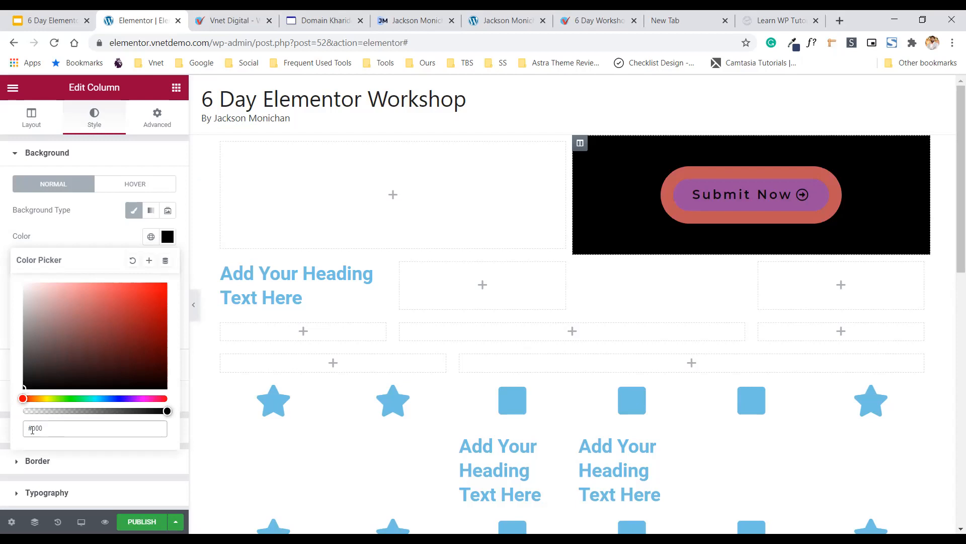
Try the hex code #fff for the column background, and set the color to dark red #A22A2A.
type("fff")
left_click(130, 321)
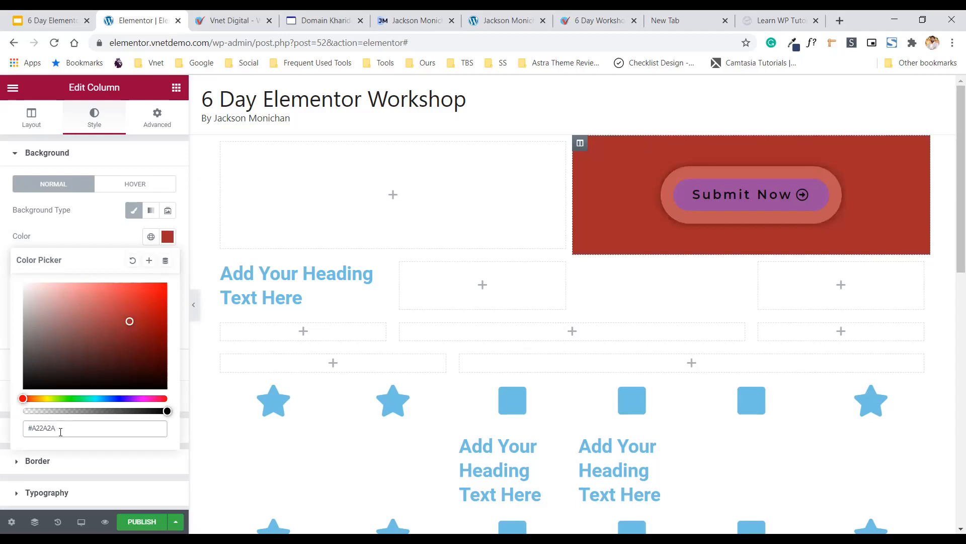
left_click(139, 234)
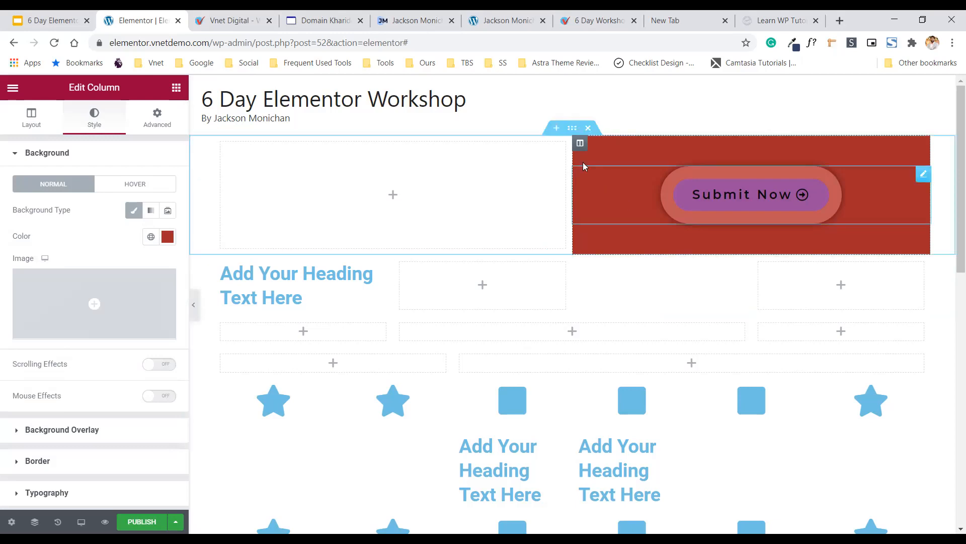
Set HomePage-OurServices-Vinyl_Tile.jpg from the media library as the background image of the column containing the Submit Now button.
mouse_move(142, 339)
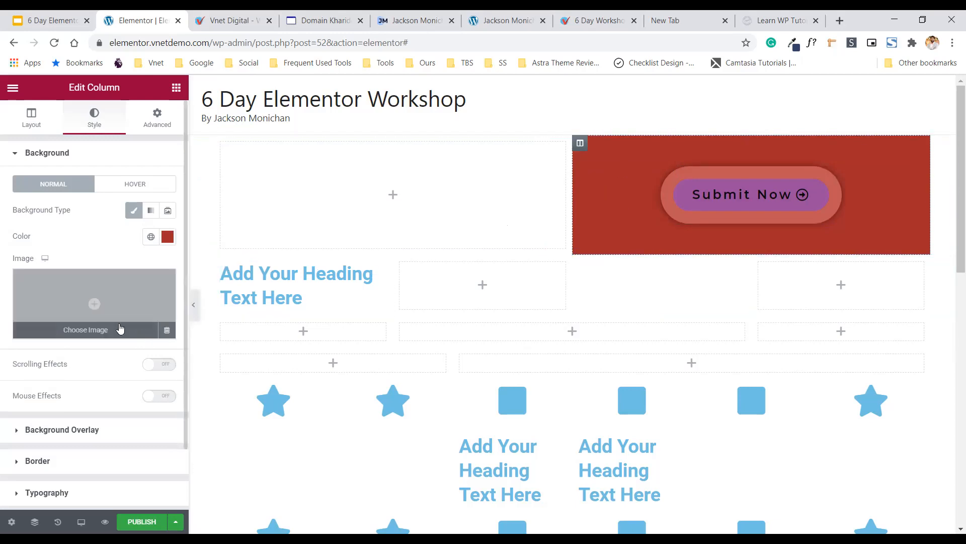
left_click(85, 301)
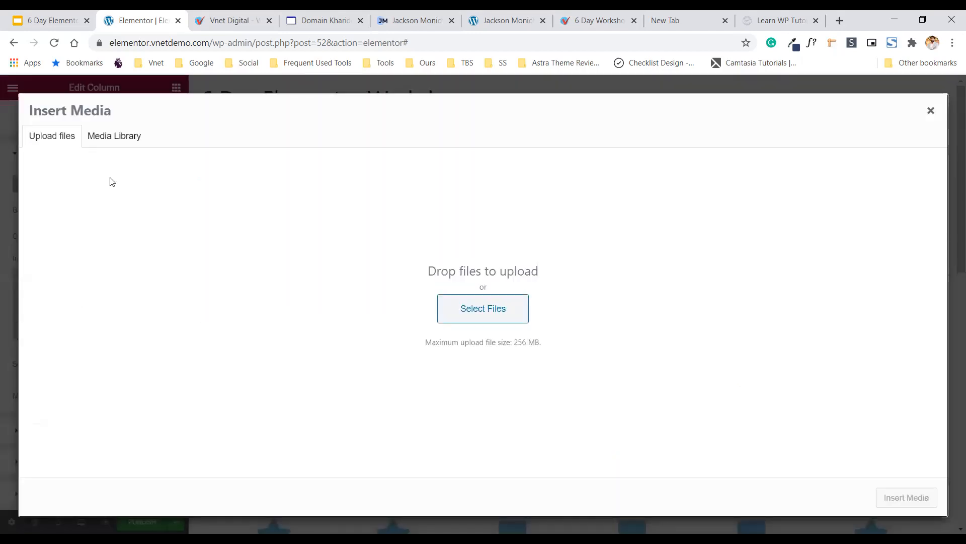
left_click(120, 144)
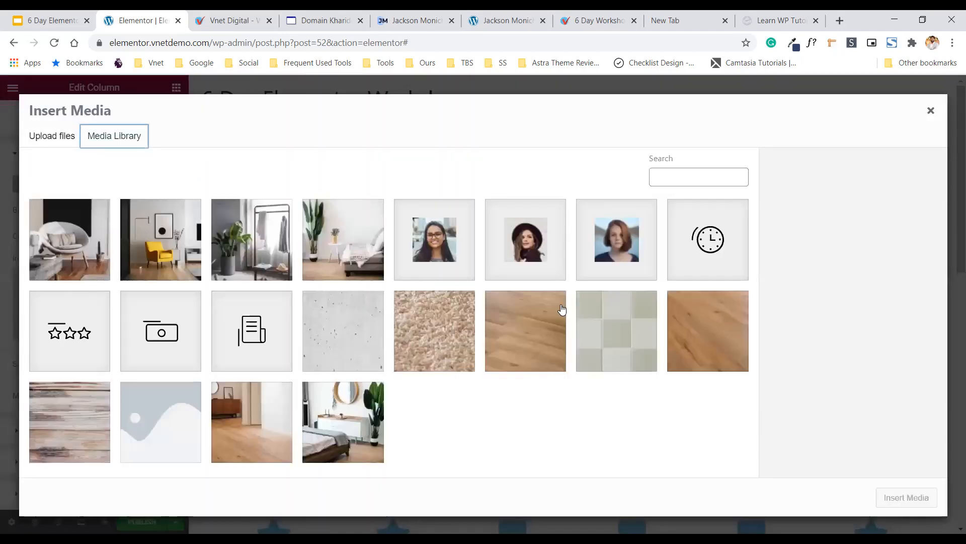
left_click(511, 337)
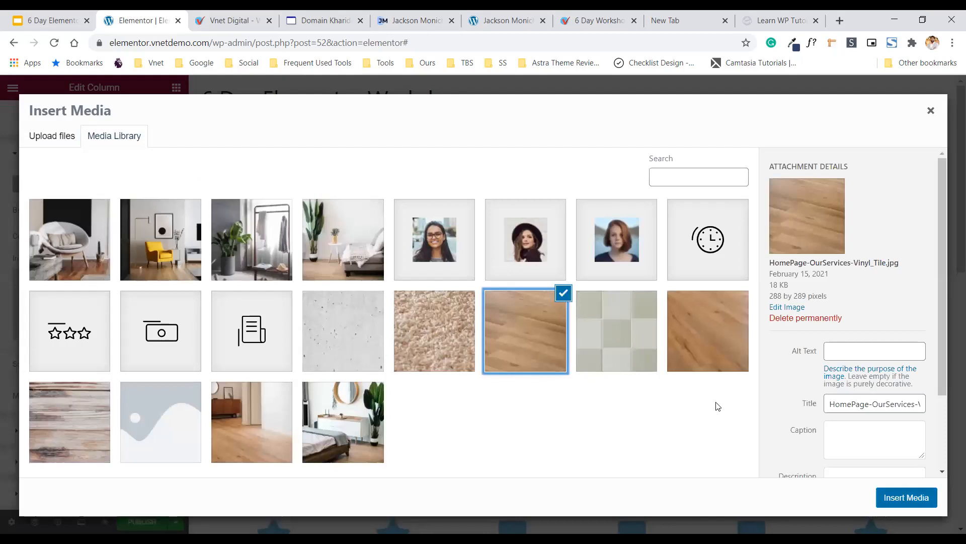
key("Escape")
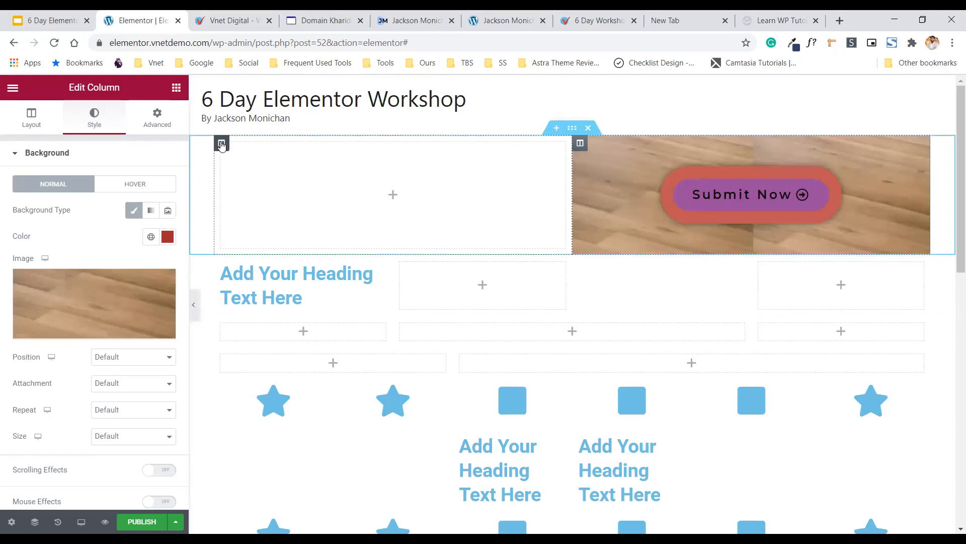
Set the background image position to Center Center for the column containing the Submit Now button.
left_click(222, 145)
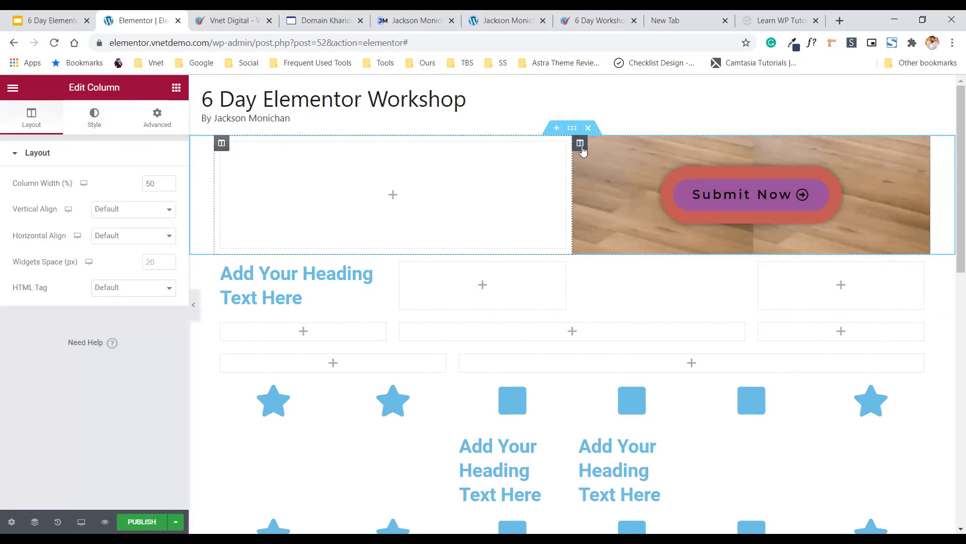
left_click(579, 145)
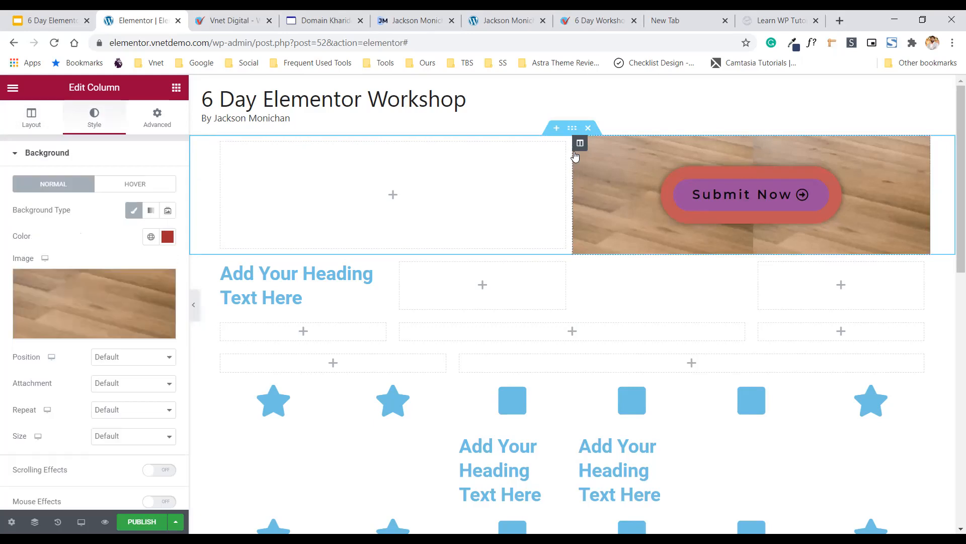
left_click(120, 361)
left_click(128, 381)
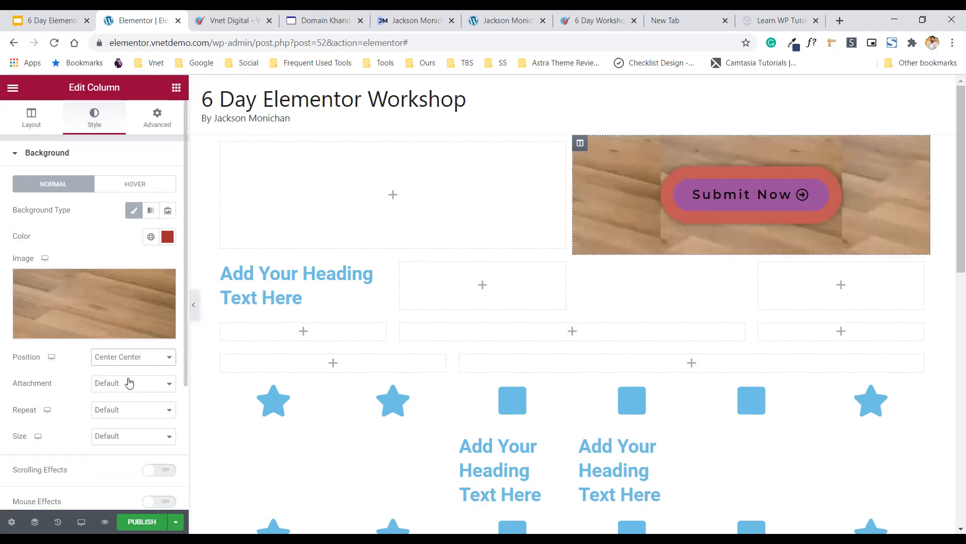
left_click(134, 410)
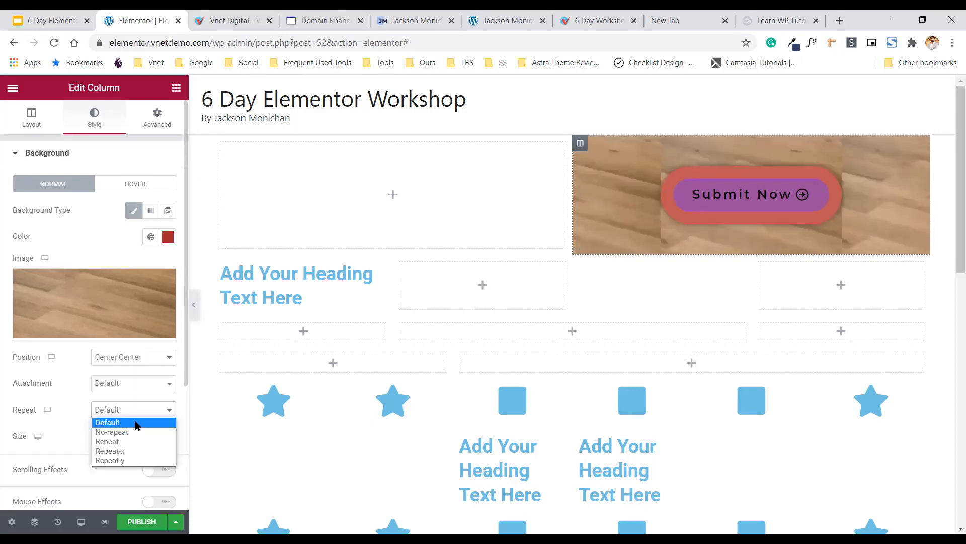
left_click(109, 389)
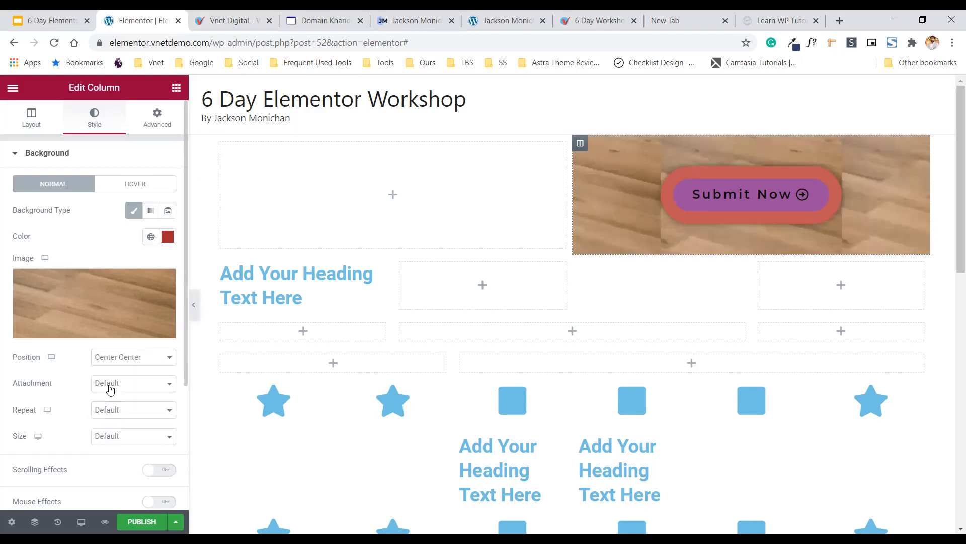
left_click(109, 388)
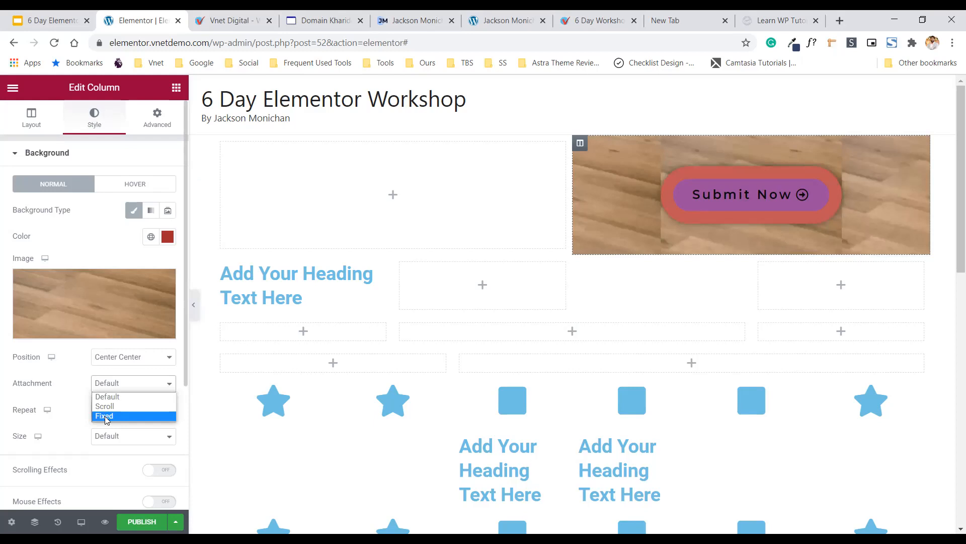
left_click(194, 308)
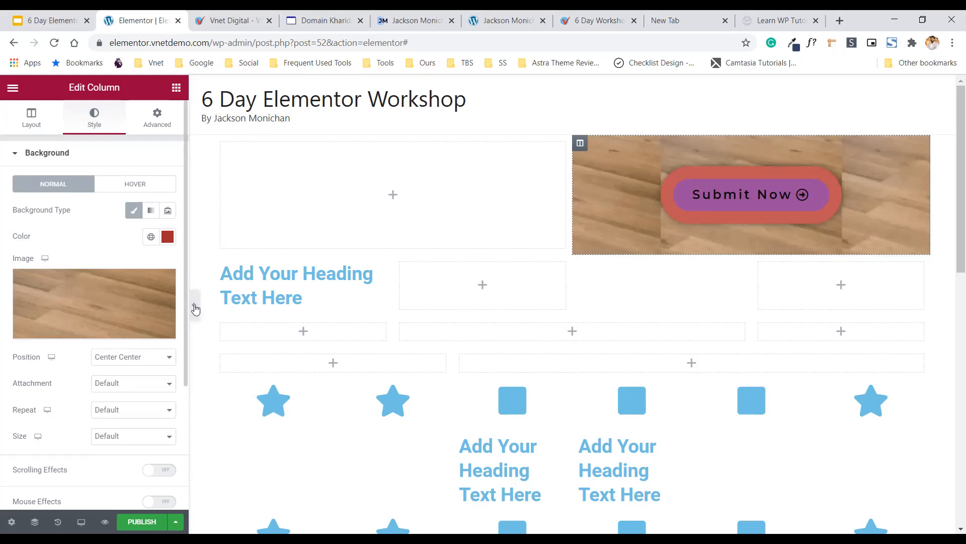
Preview the page without the editing panel and examine how the column's background image moves with default attachment.
left_click(195, 308)
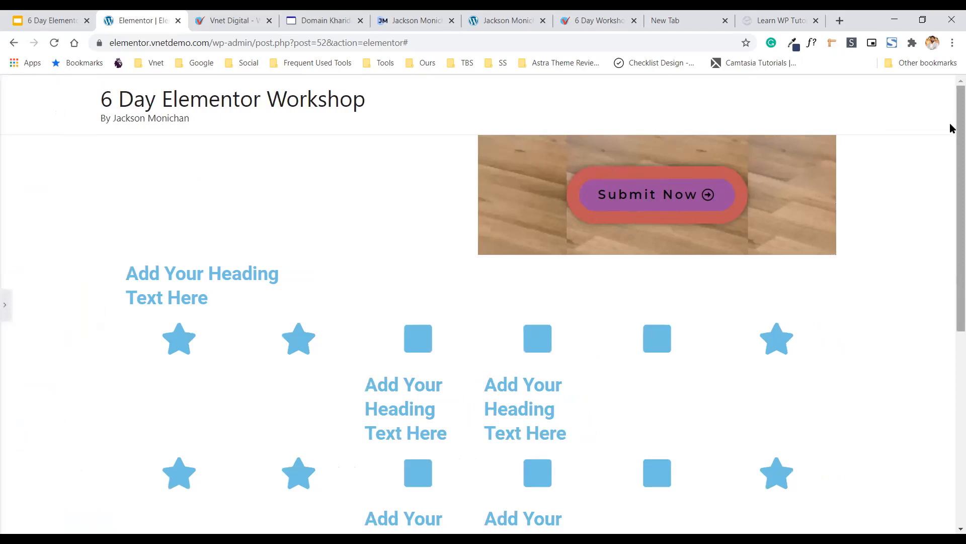
scroll(952, 121, "down", 1)
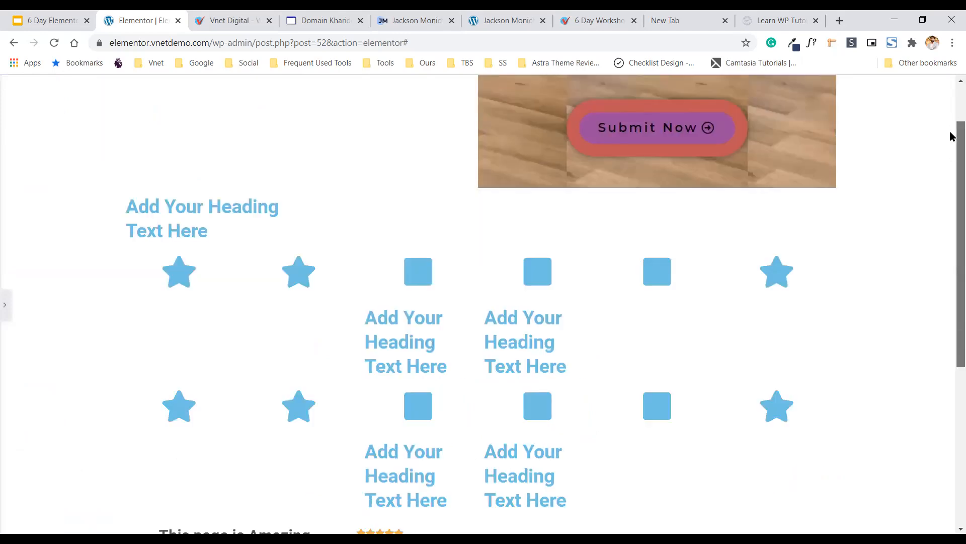
scroll(951, 118, "up", 1)
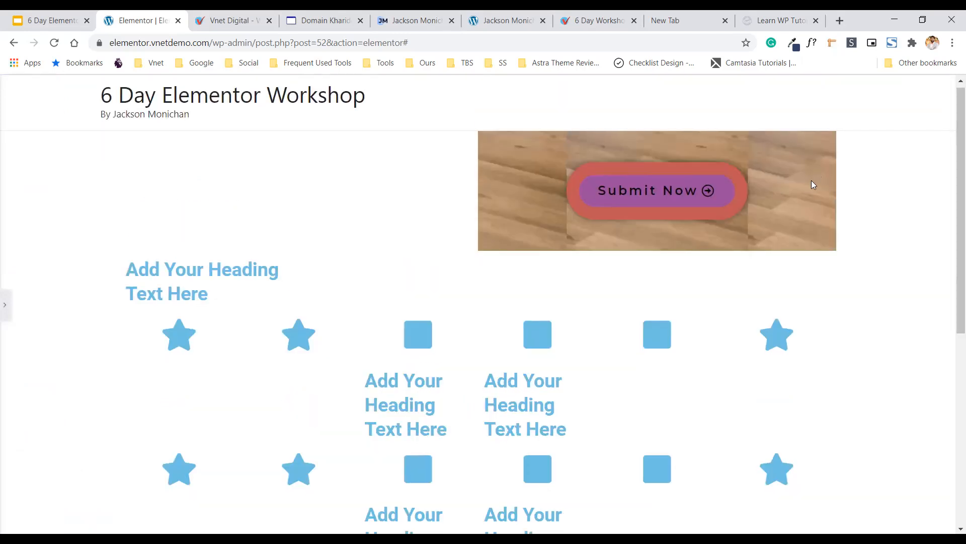
scroll(951, 127, "down", 1)
scroll(951, 121, "up", 1)
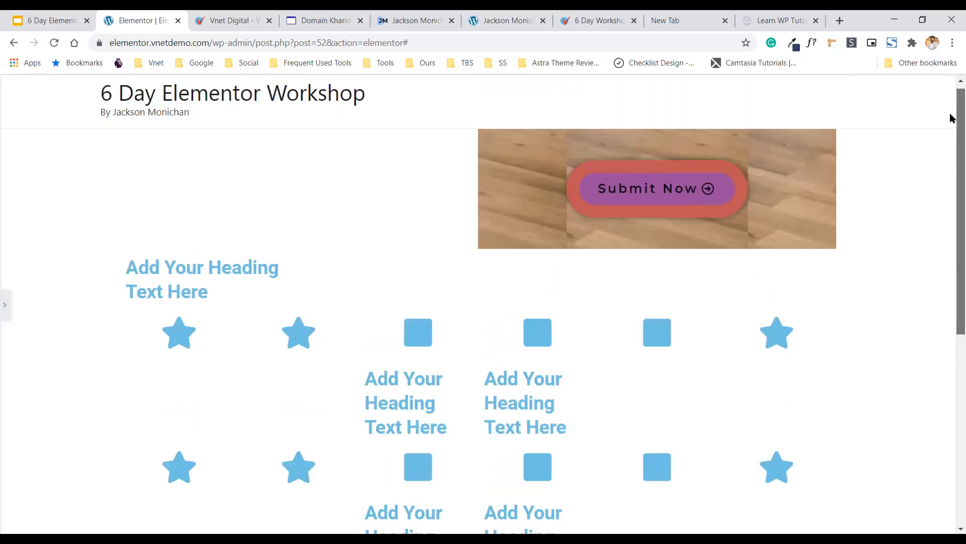
scroll(951, 156, "down", 1)
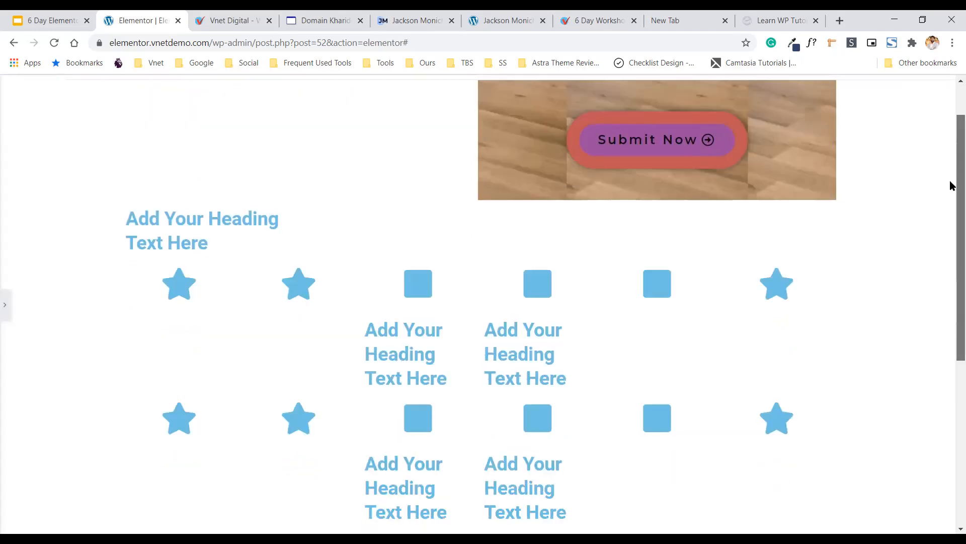
scroll(951, 196, "down", 1)
scroll(951, 151, "down", 1)
scroll(115, 325, "up", 3)
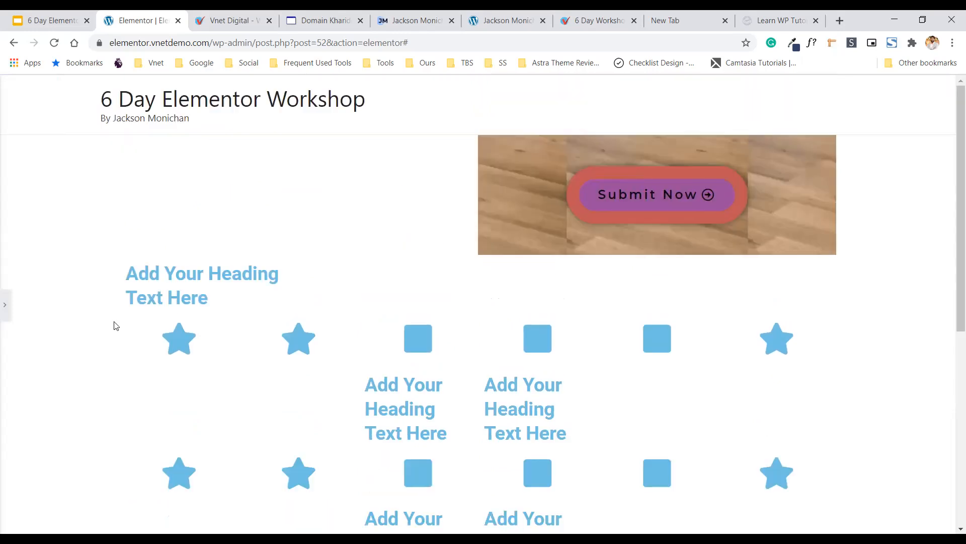
left_click(5, 308)
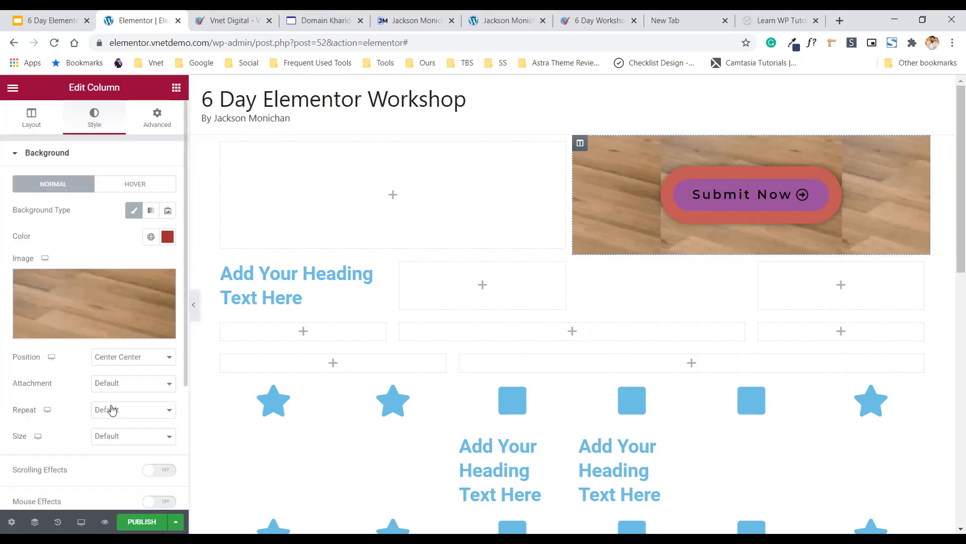
Set the attachment of the column's background image to Fixed.
left_click(108, 385)
left_click(121, 416)
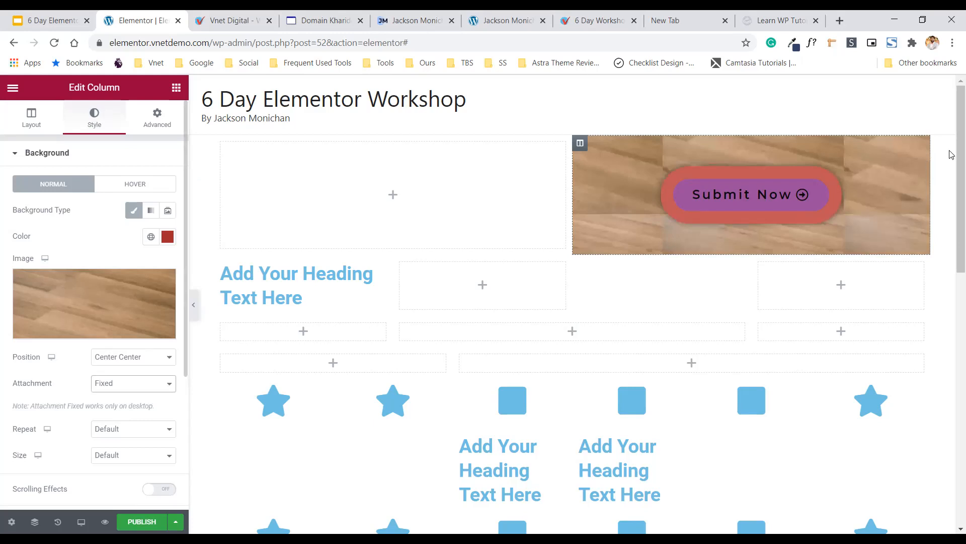
scroll(951, 169, "down", 2)
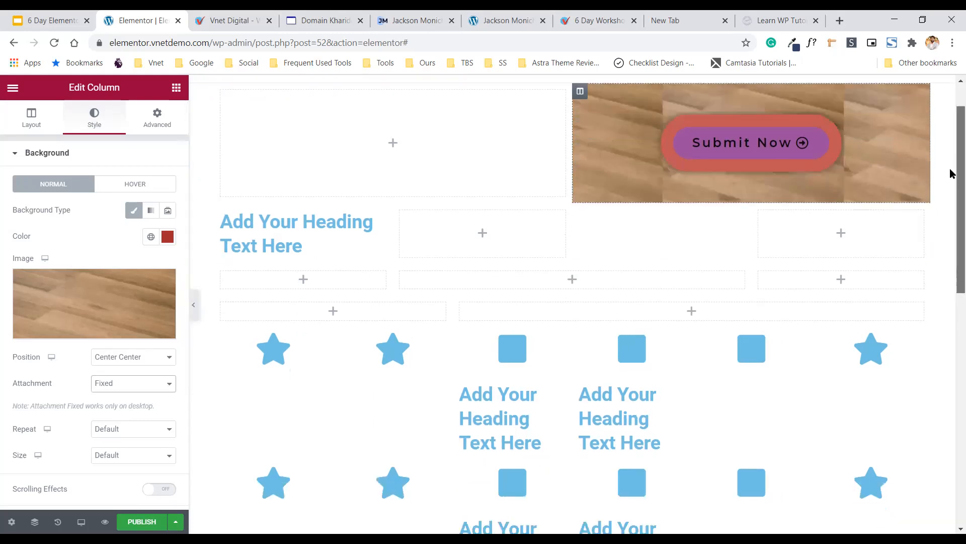
Preview the full-width page again and examine how the fixed background image behaves behind the Submit Now button.
left_click(195, 308)
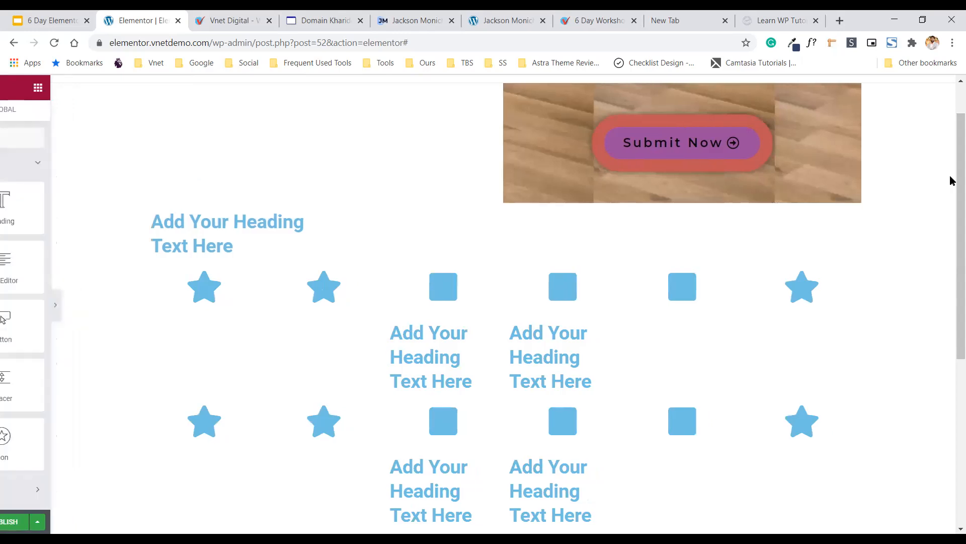
scroll(952, 146, "up", 2)
scroll(951, 163, "down", 1)
scroll(952, 172, "down", 1)
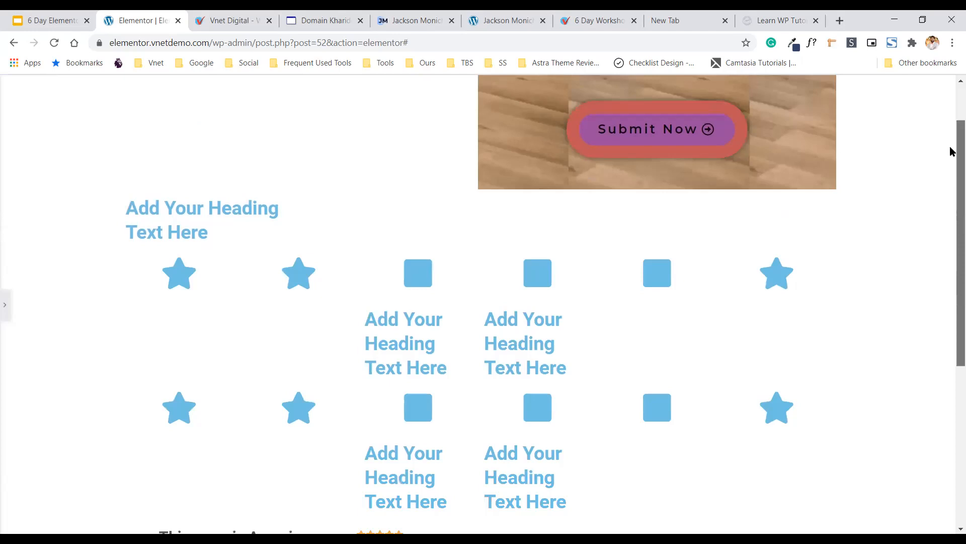
scroll(951, 154, "up", 1)
scroll(951, 176, "down", 1)
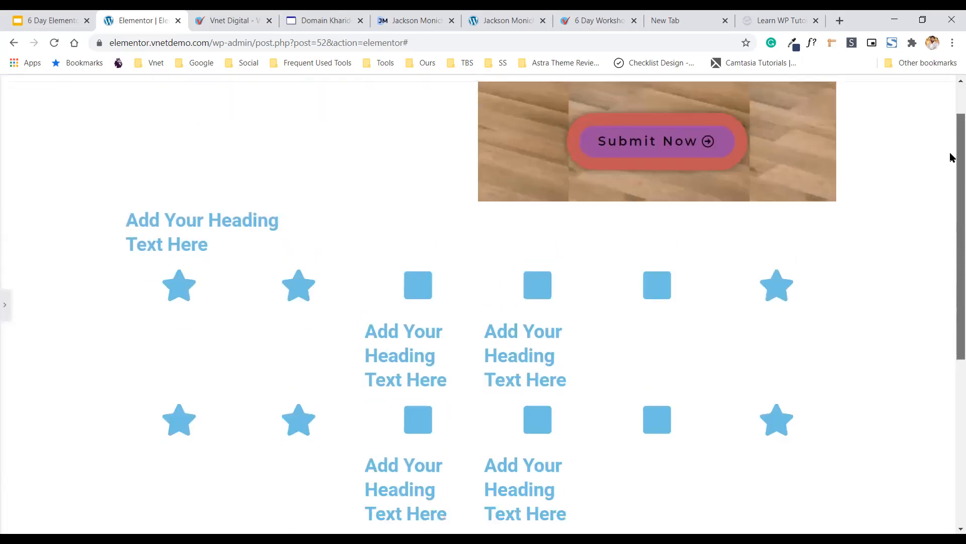
scroll(951, 158, "up", 1)
scroll(952, 160, "up", 3)
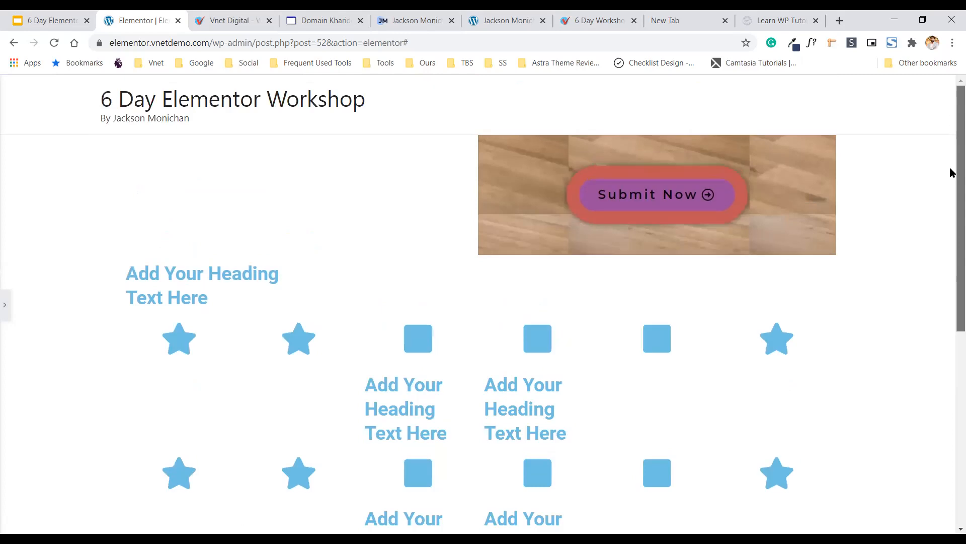
scroll(951, 178, "down", 1)
scroll(951, 218, "down", 2)
scroll(457, 270, "up", 3)
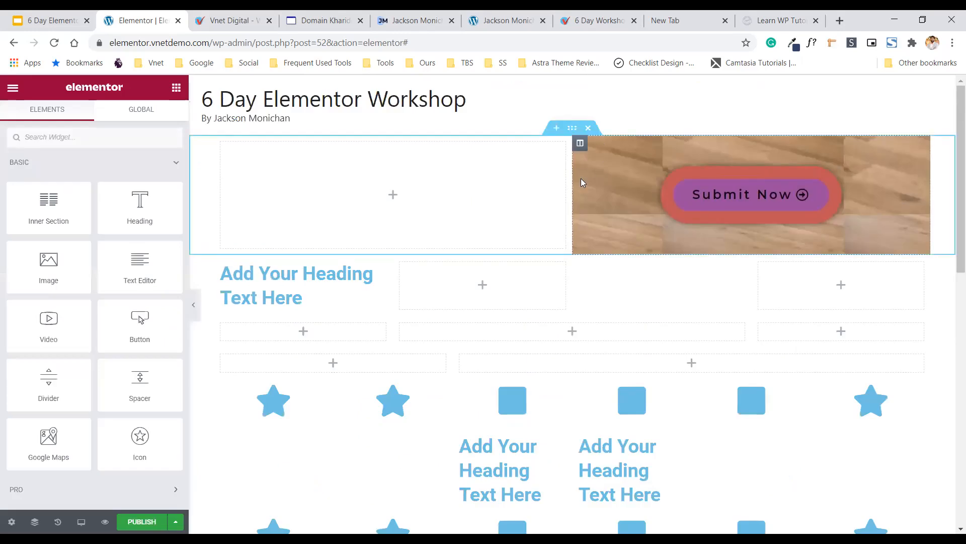
Reopen the background style settings of the Submit Now button's column and choose Fixed attachment again.
left_click(581, 144)
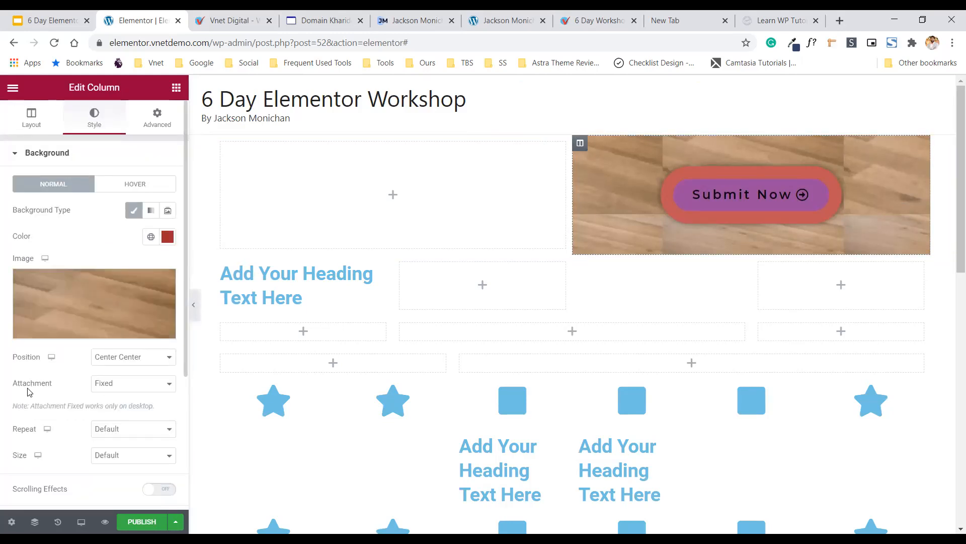
left_click(101, 389)
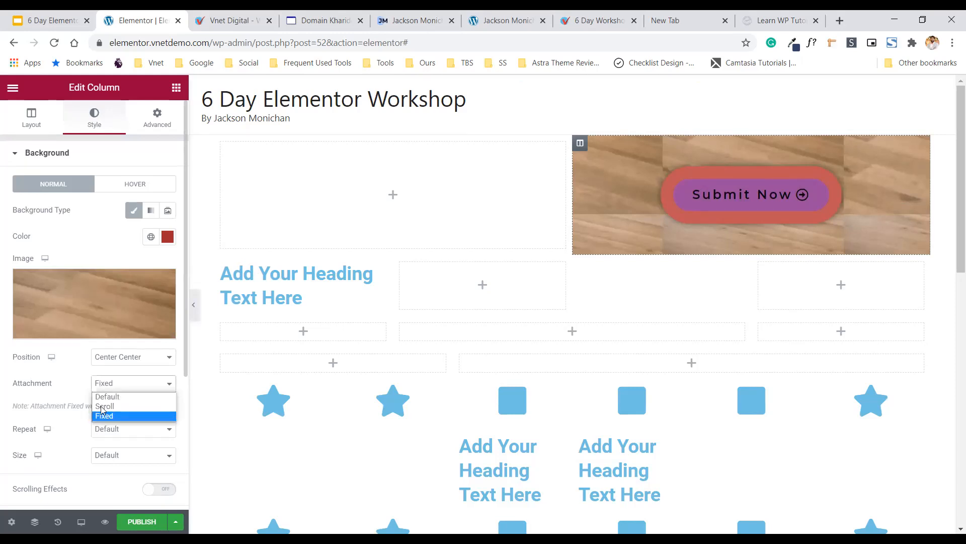
left_click(119, 416)
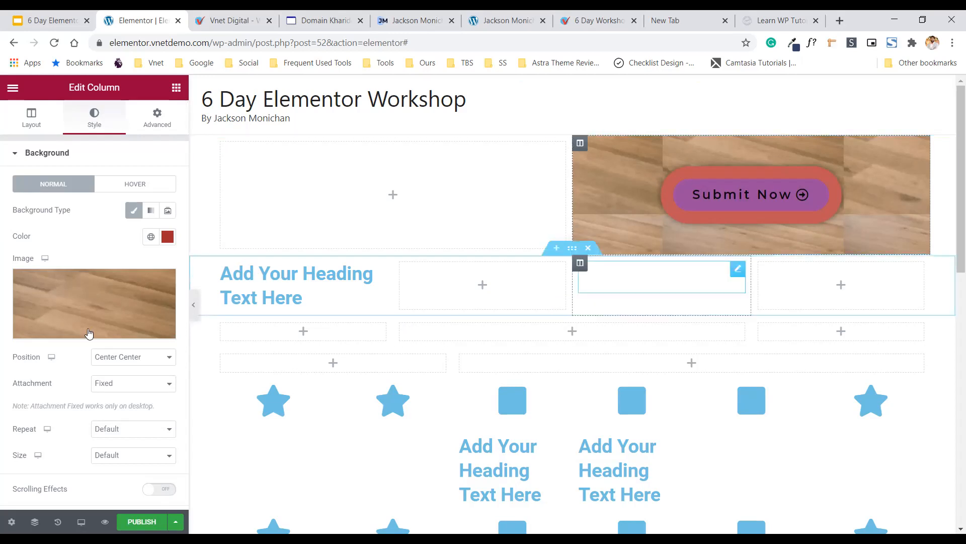
scroll(101, 307, "down", 4)
scroll(115, 313, "up", 4)
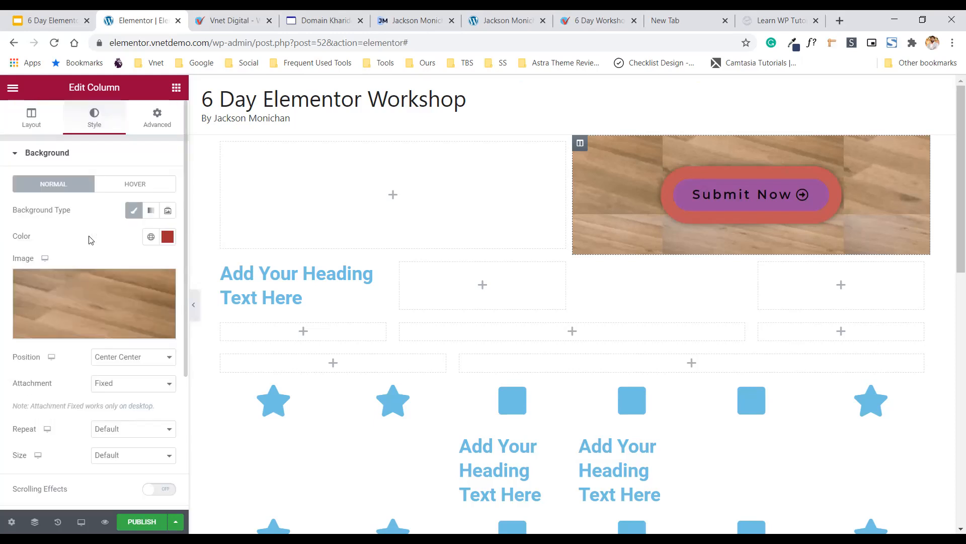
Give the Submit Now button's column a gradient background with blue #2A80A2 as first colour and dark purple as second colour.
left_click(151, 214)
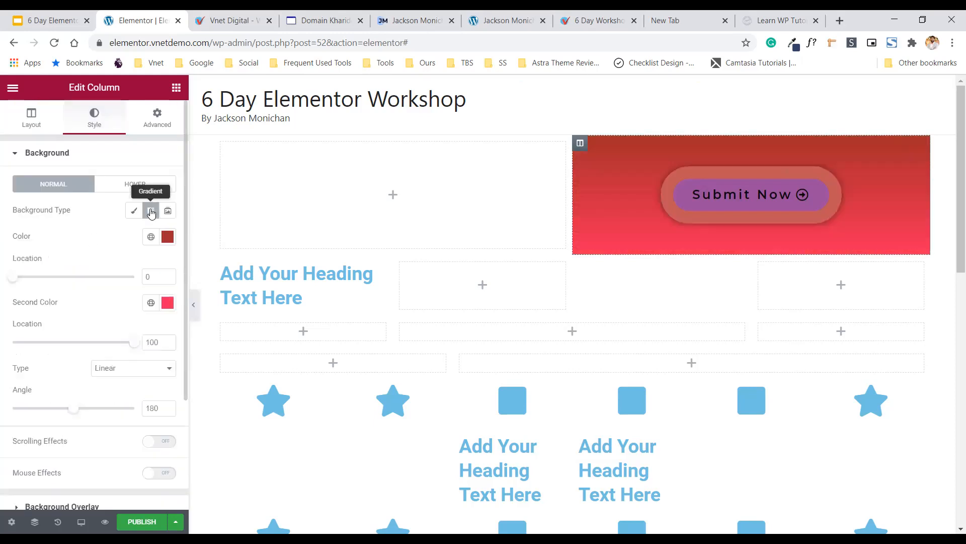
left_click(168, 236)
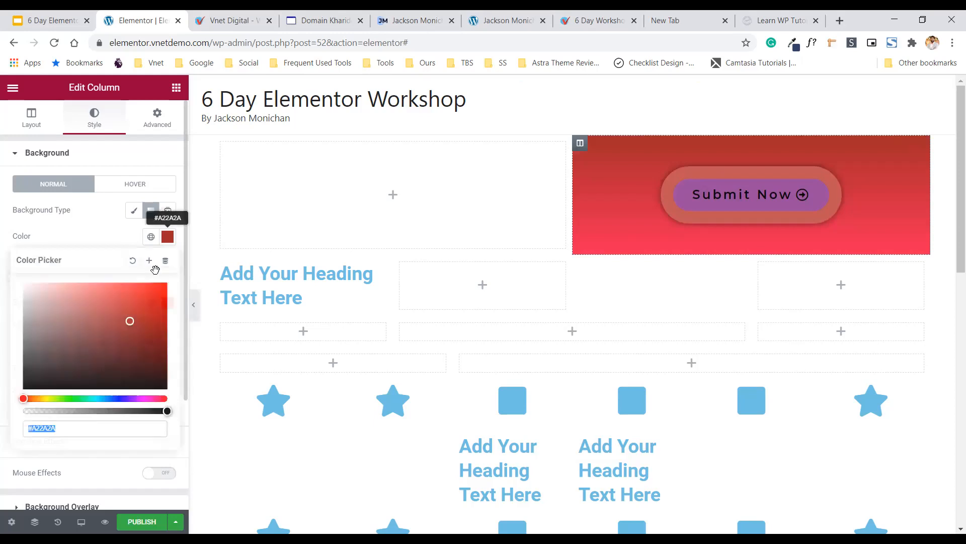
left_click(102, 398)
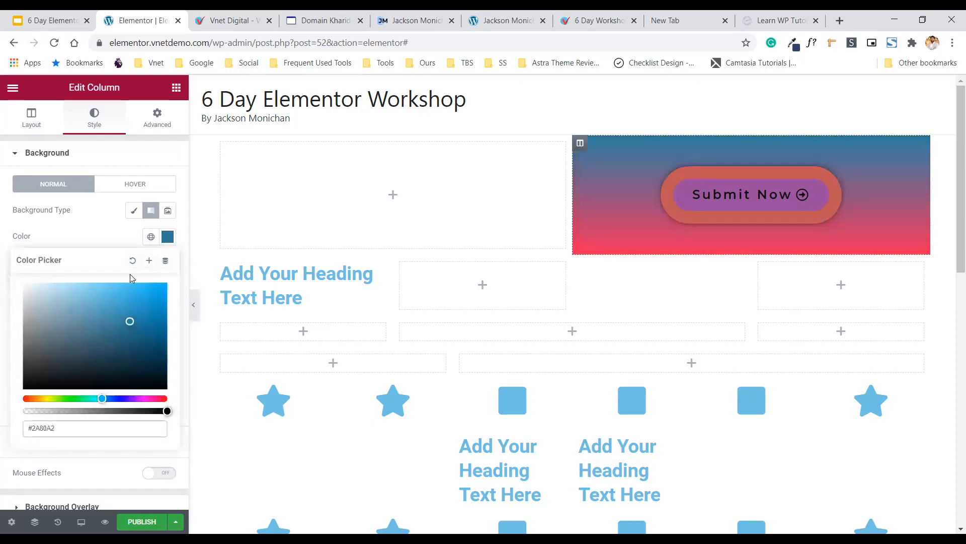
left_click(119, 226)
left_click(168, 304)
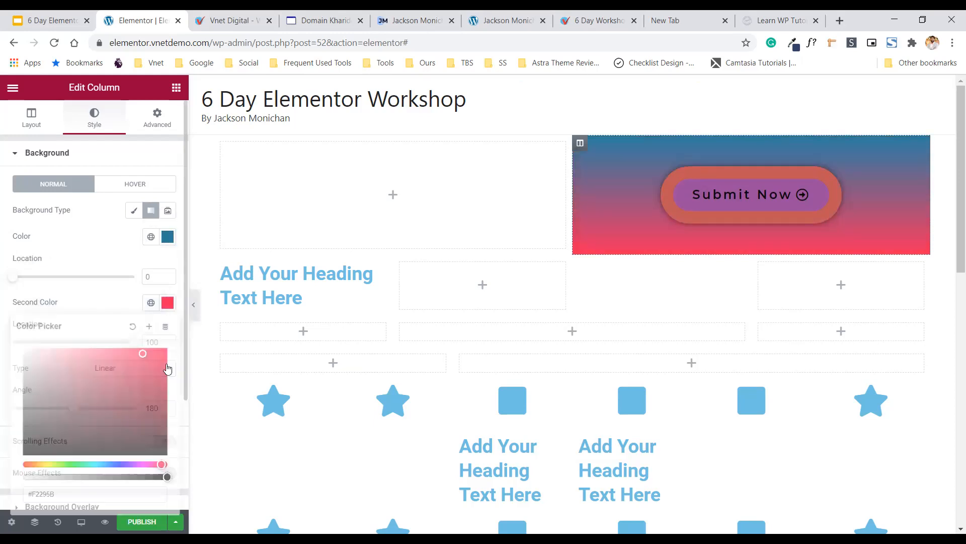
type("#401370")
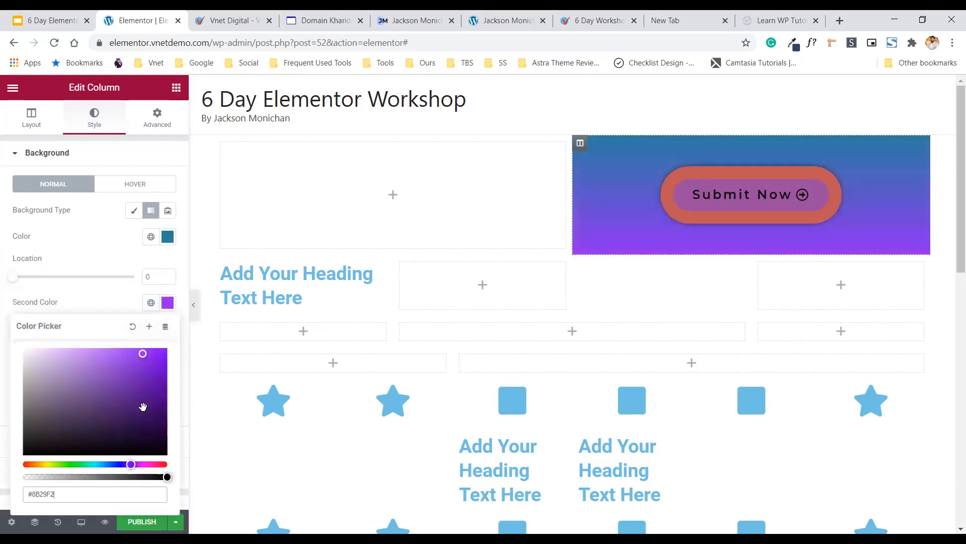
left_click(125, 304)
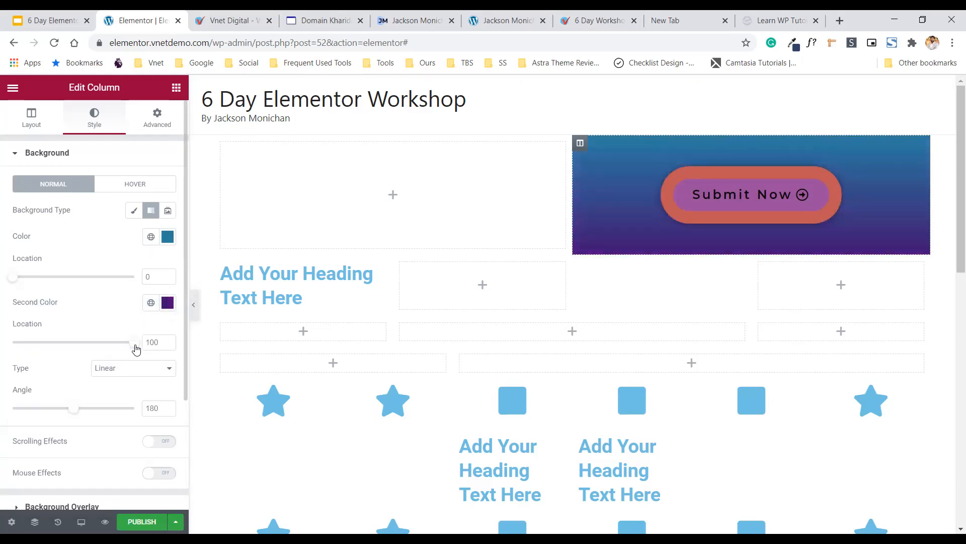
Try the gradient's second colour location at 0 and its first colour location at 39, undoing each change.
left_click_drag(135, 347, 7, 352)
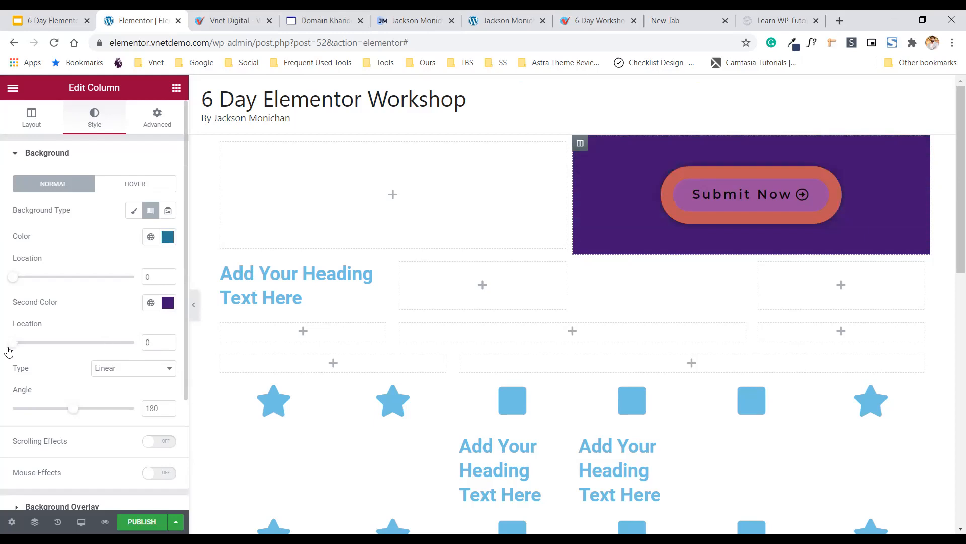
key("ctrl+z")
key("ctrl+z")
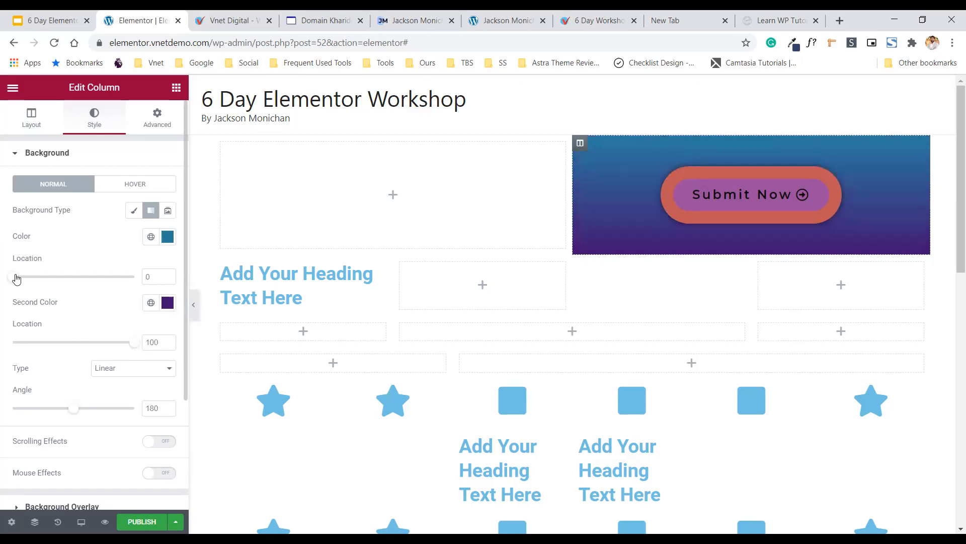
left_click_drag(129, 278, 60, 292)
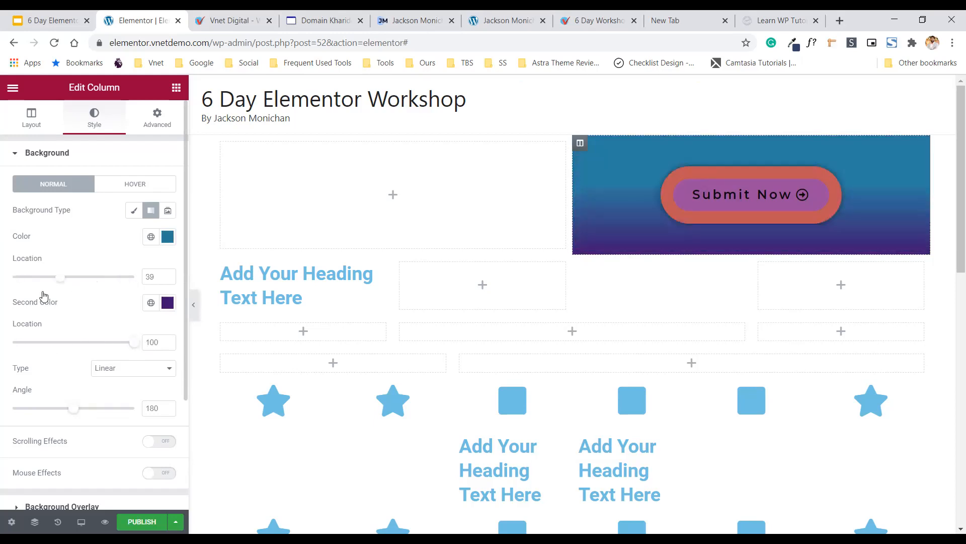
key("ctrl+z")
Set the angle of the column's linear gradient to 120.
left_click(70, 409)
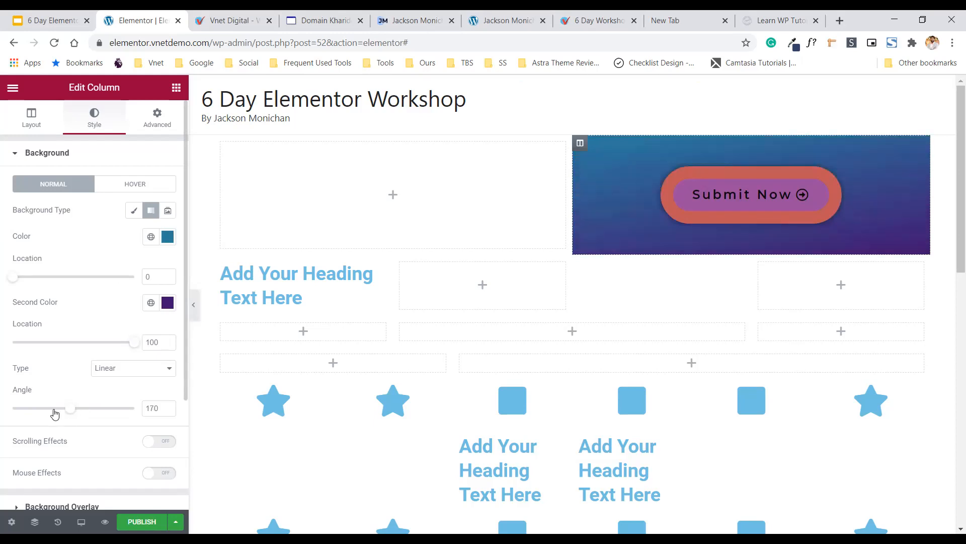
left_click_drag(74, 408, 49, 396)
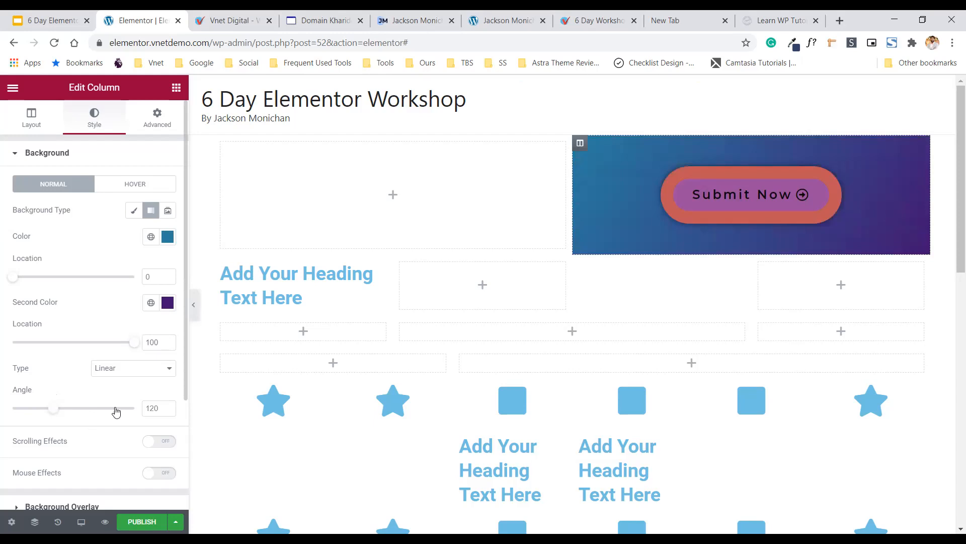
Try the Radial type for the column's gradient and return it to Linear.
left_click(114, 373)
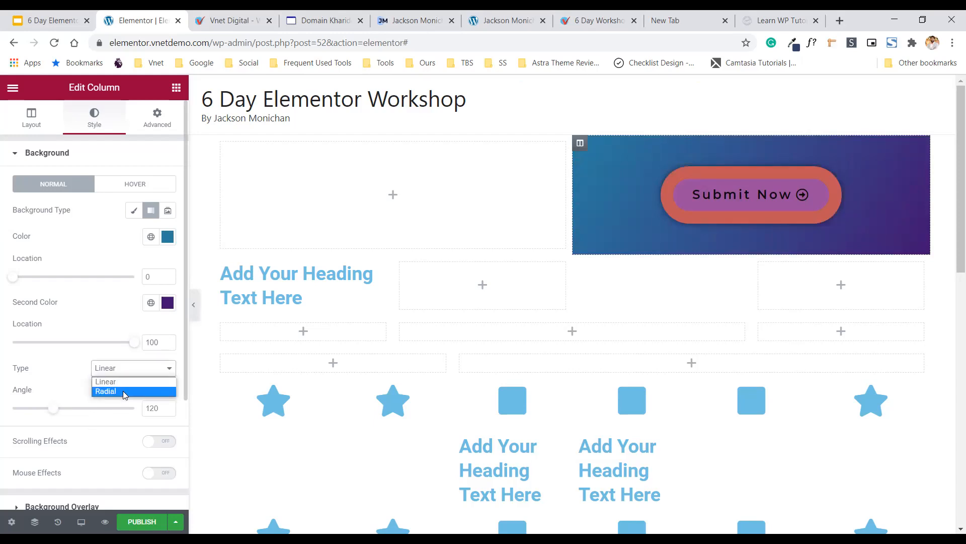
left_click(123, 390)
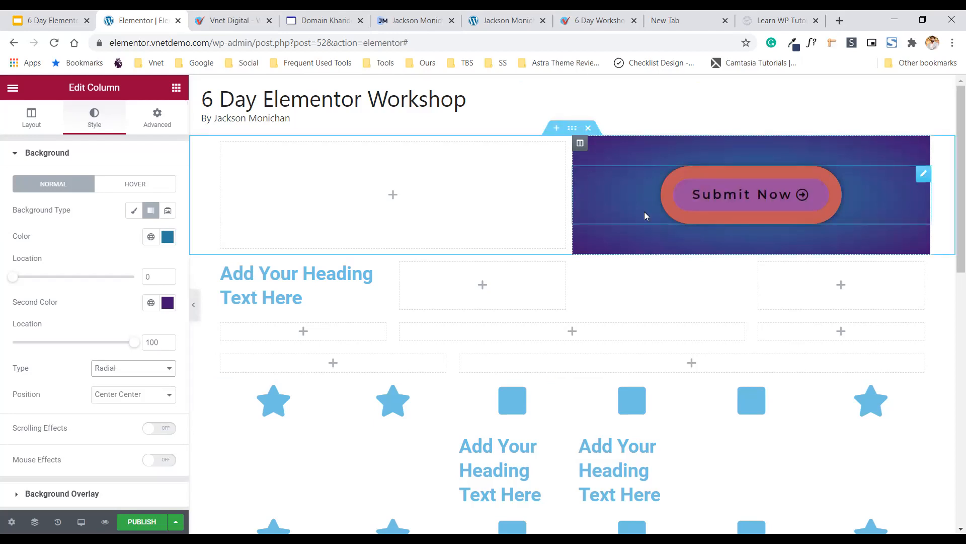
left_click(132, 383)
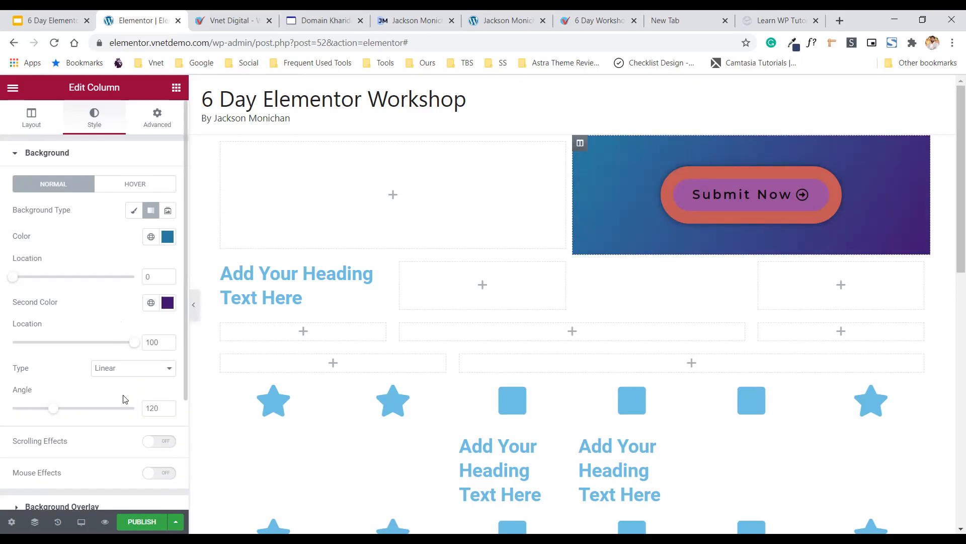
Give the column's hover state a gradient background with red #E02D2D as first colour and olive #737B4C as second colour.
left_click(119, 189)
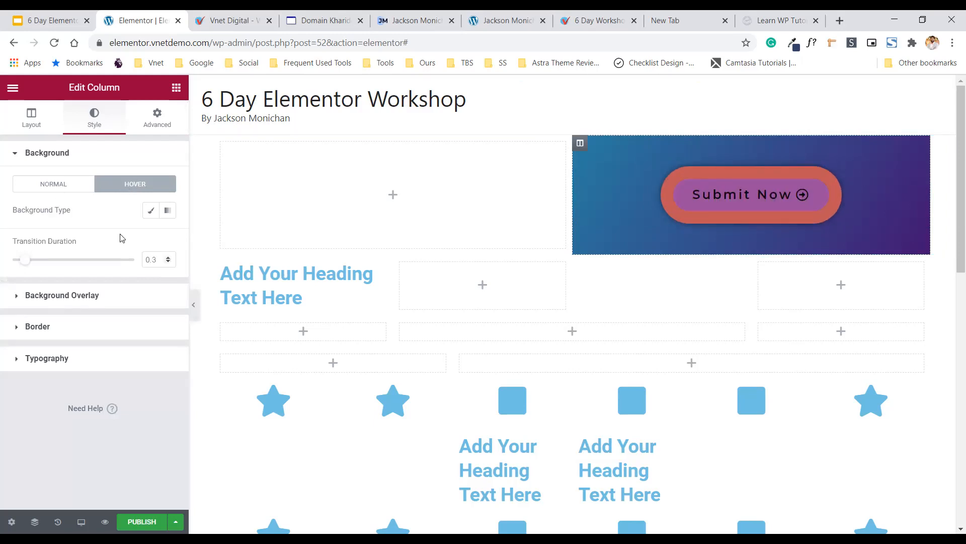
left_click(148, 214)
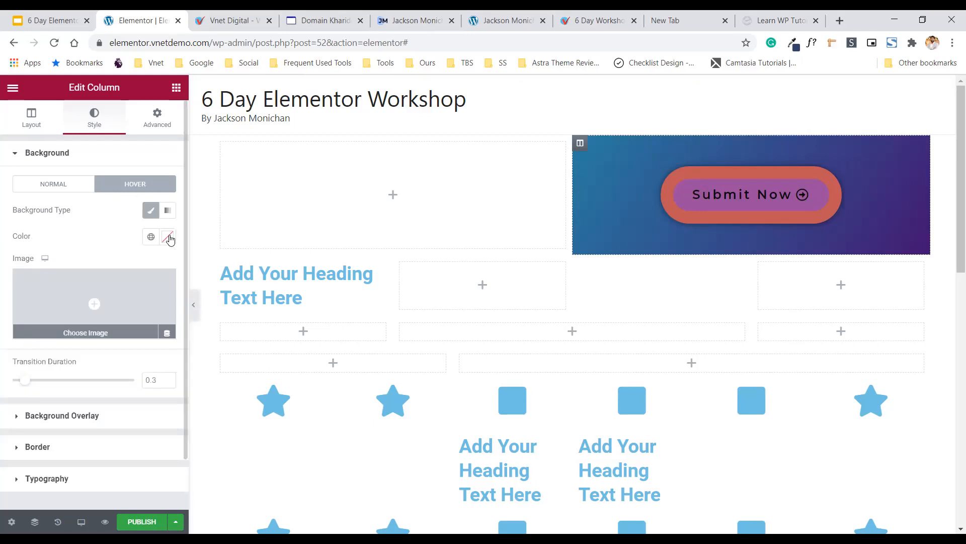
left_click(168, 211)
left_click(168, 237)
left_click(138, 295)
left_click(121, 222)
left_click(169, 305)
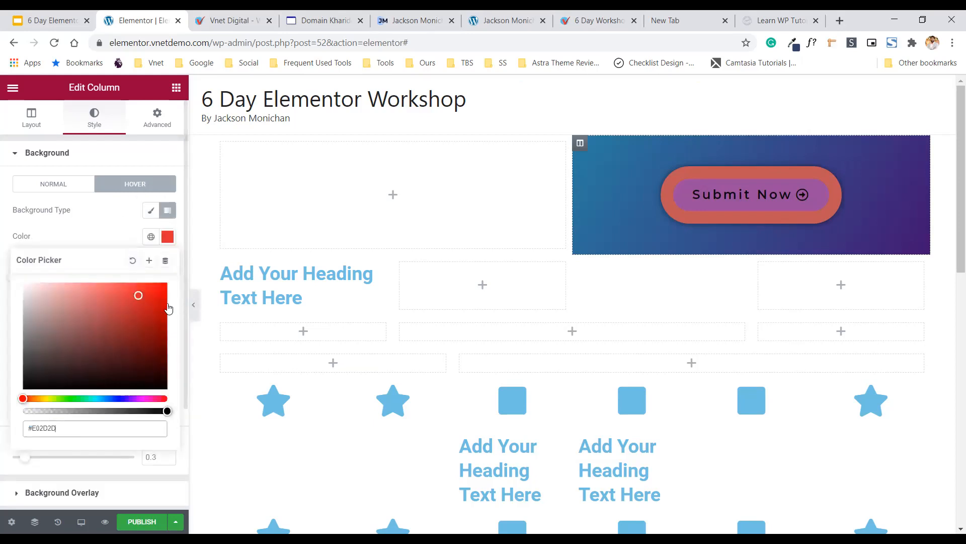
left_click(50, 464)
left_click(77, 403)
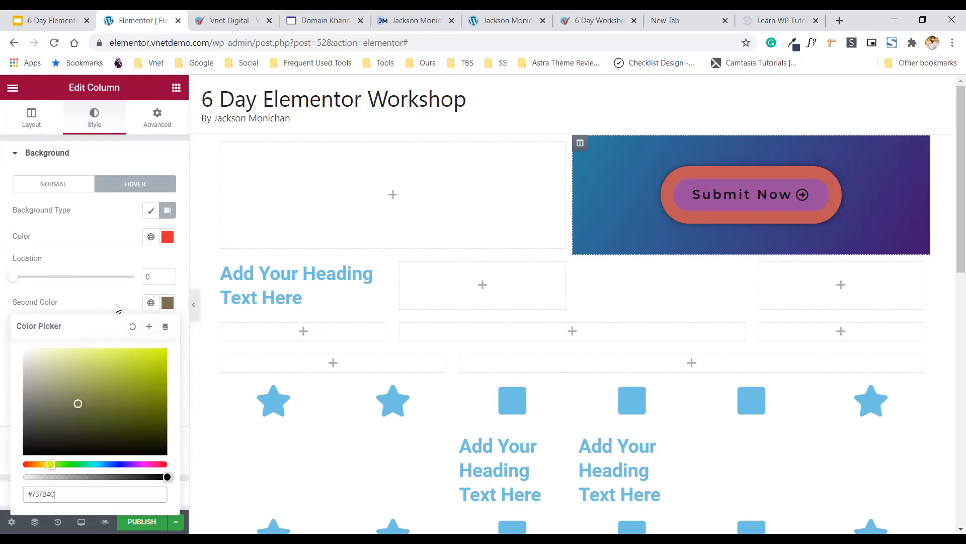
left_click(594, 227)
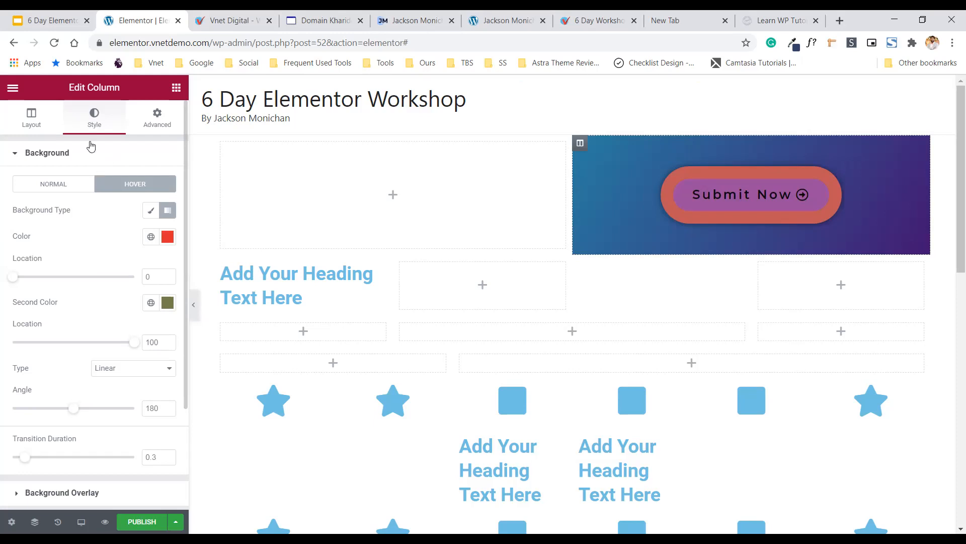
Review the column's Background Overlay, Border and Typography style settings.
scroll(30, 312, "down", 3)
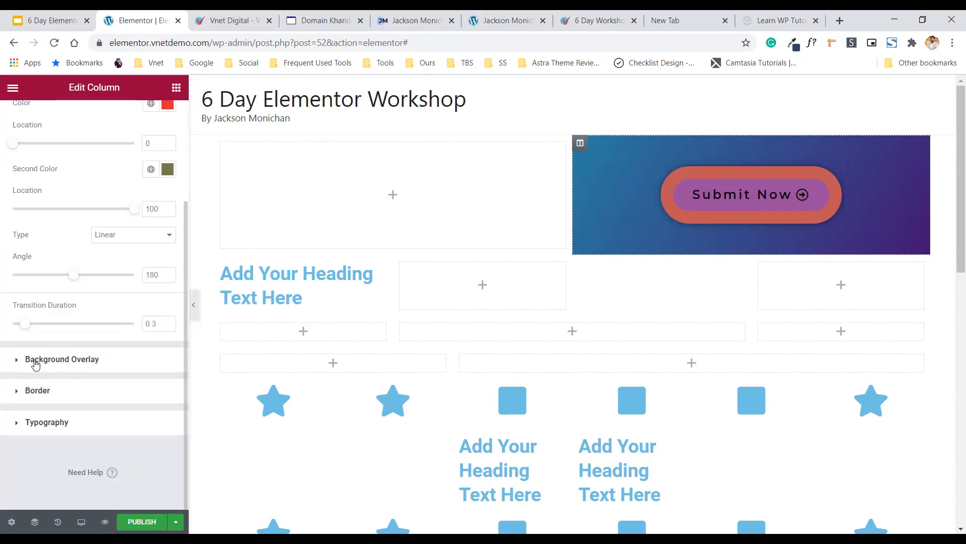
left_click(81, 365)
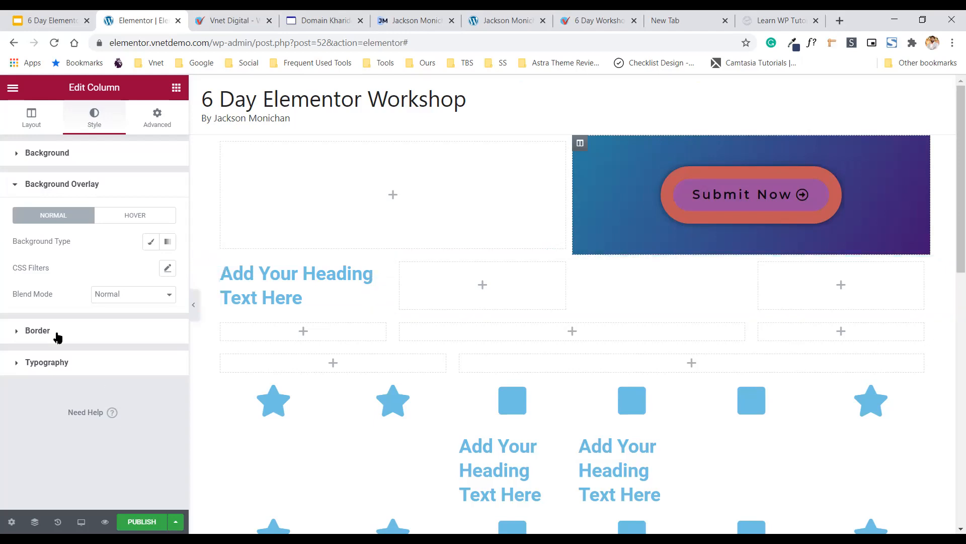
left_click(40, 330)
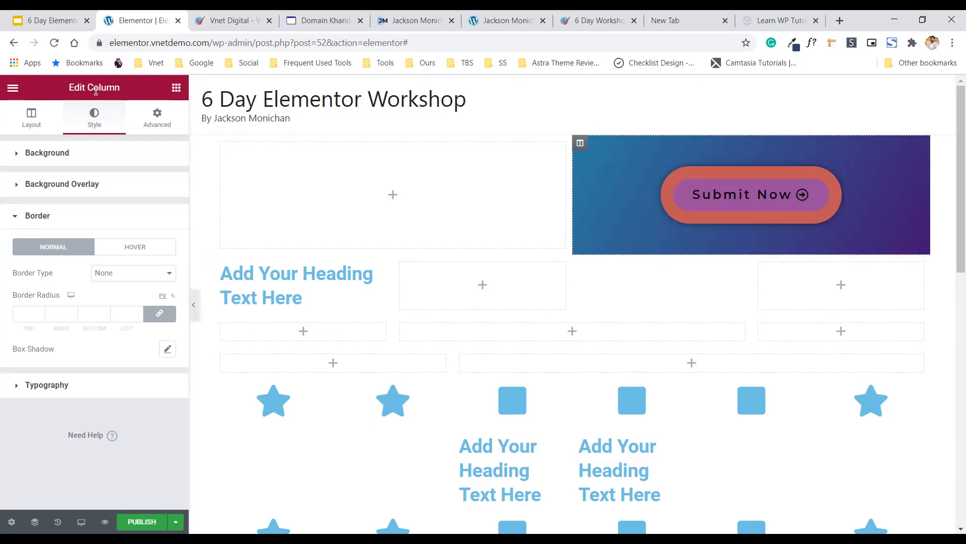
double_click(128, 98)
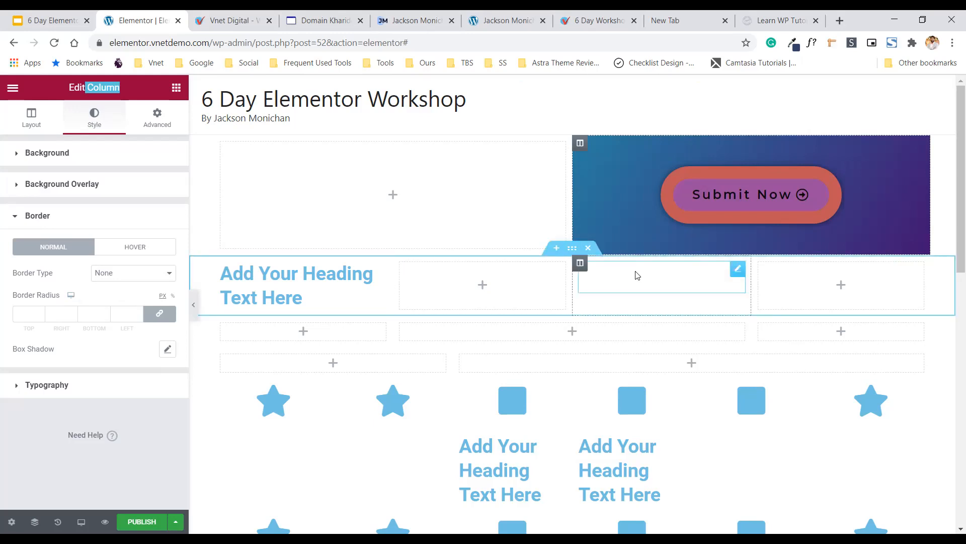
left_click(46, 384)
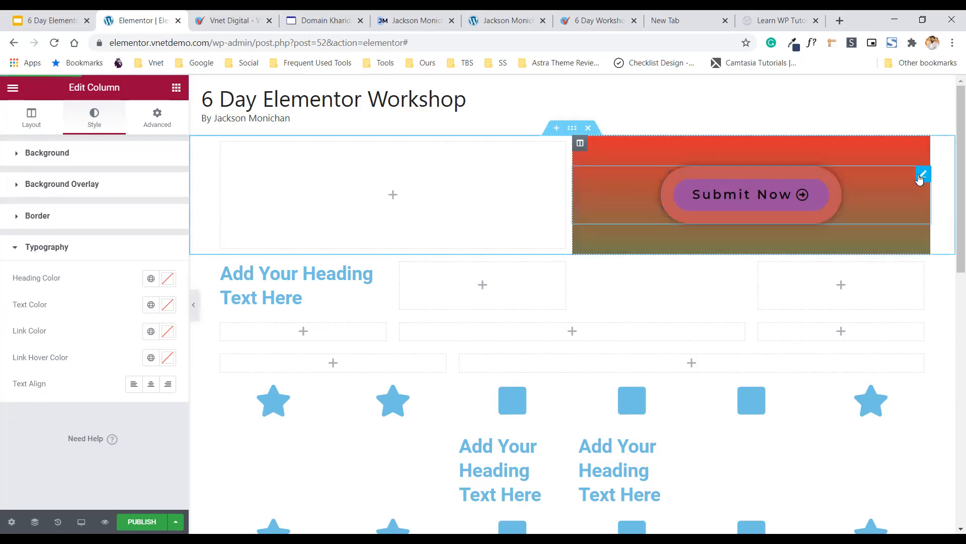
Compare the Submit Now button's own settings with the Layout, Style and Advanced settings of its column.
left_click(919, 177)
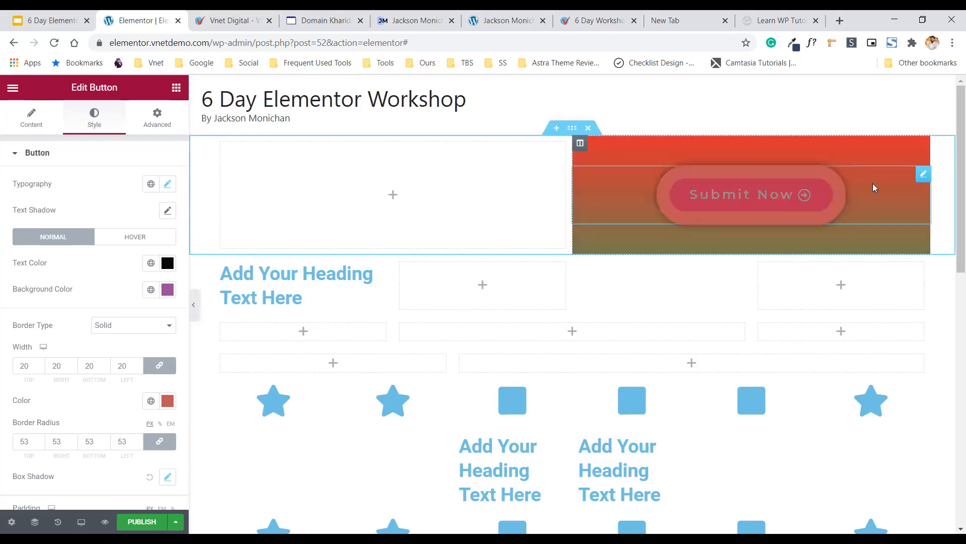
left_click(581, 144)
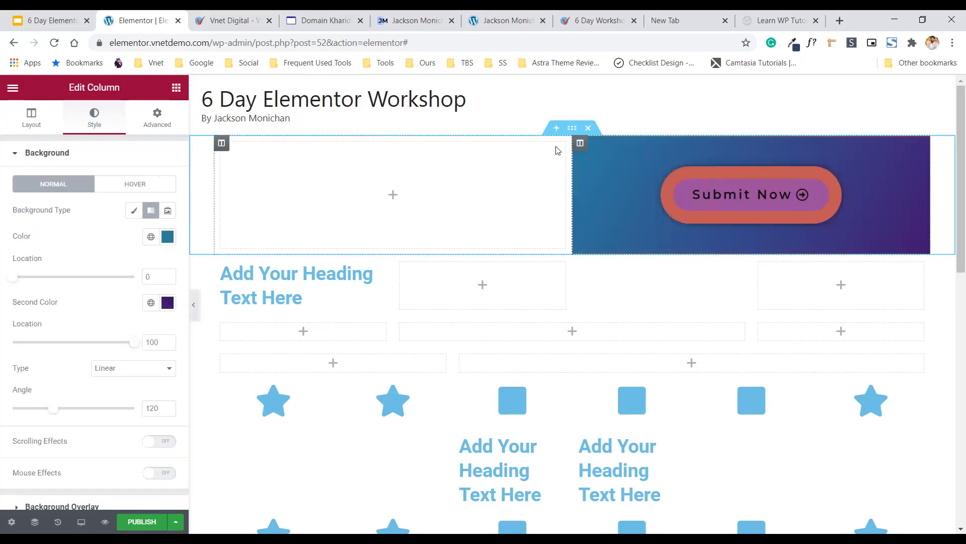
left_click(34, 128)
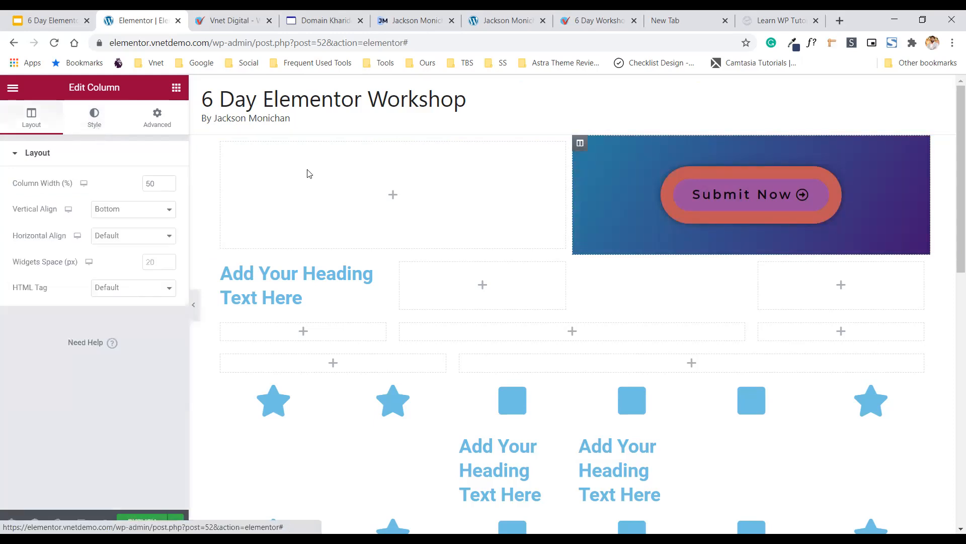
left_click(97, 129)
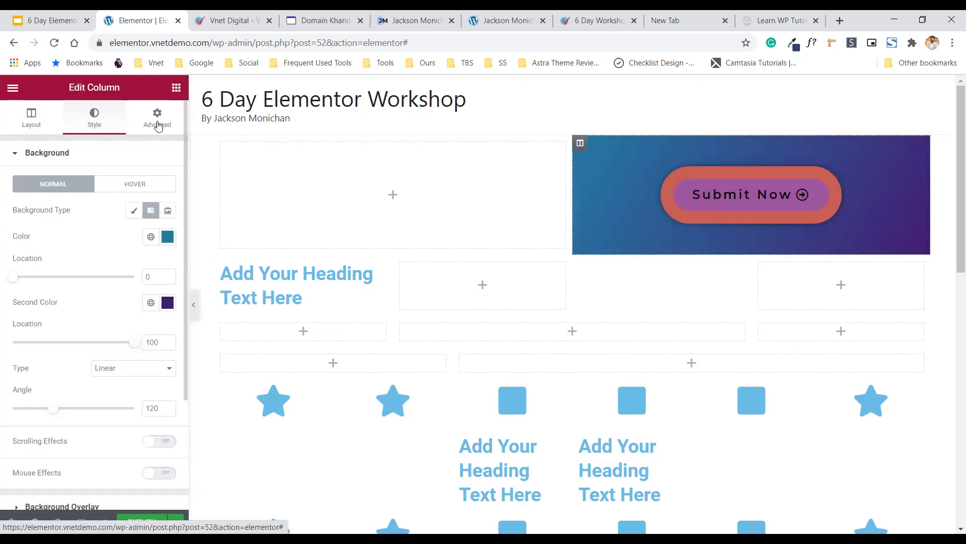
left_click(159, 117)
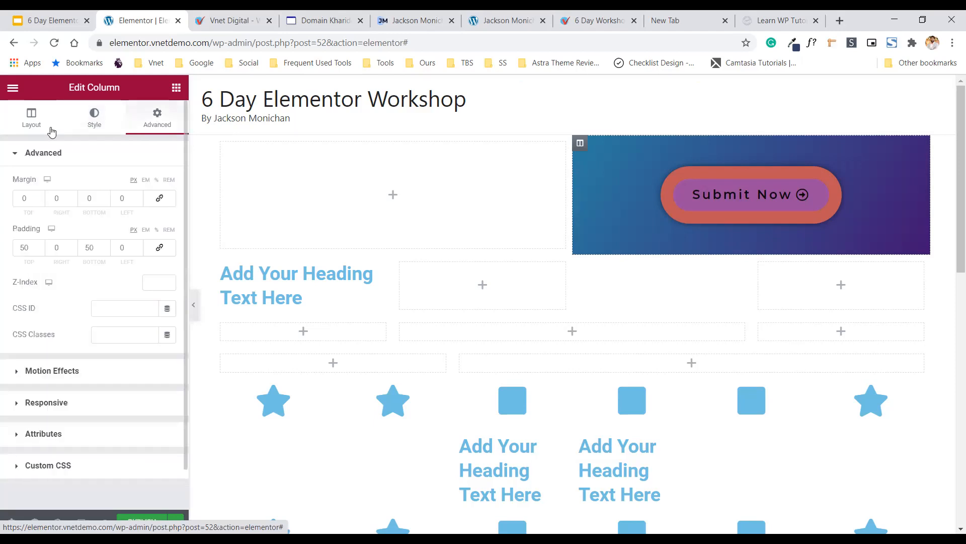
left_click(49, 128)
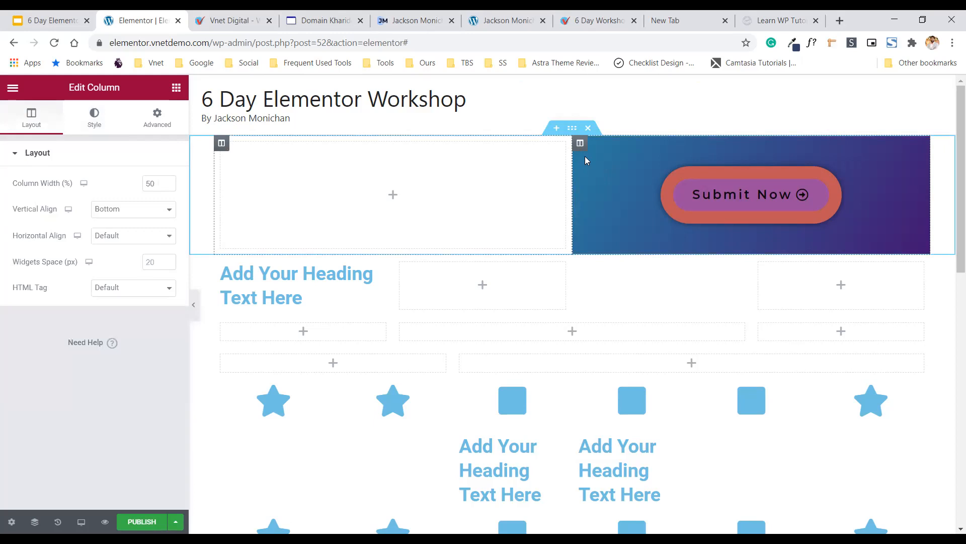
left_click(580, 145)
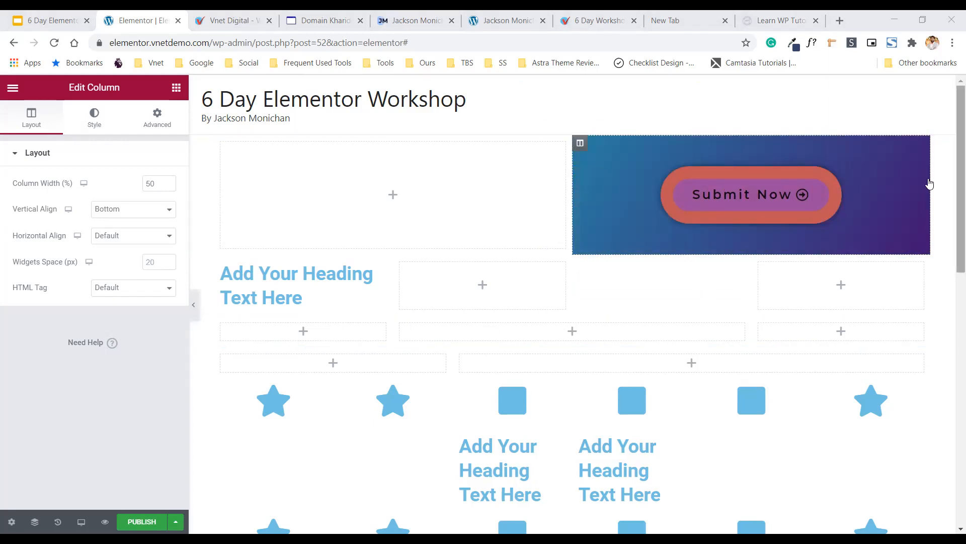
left_click(711, 200)
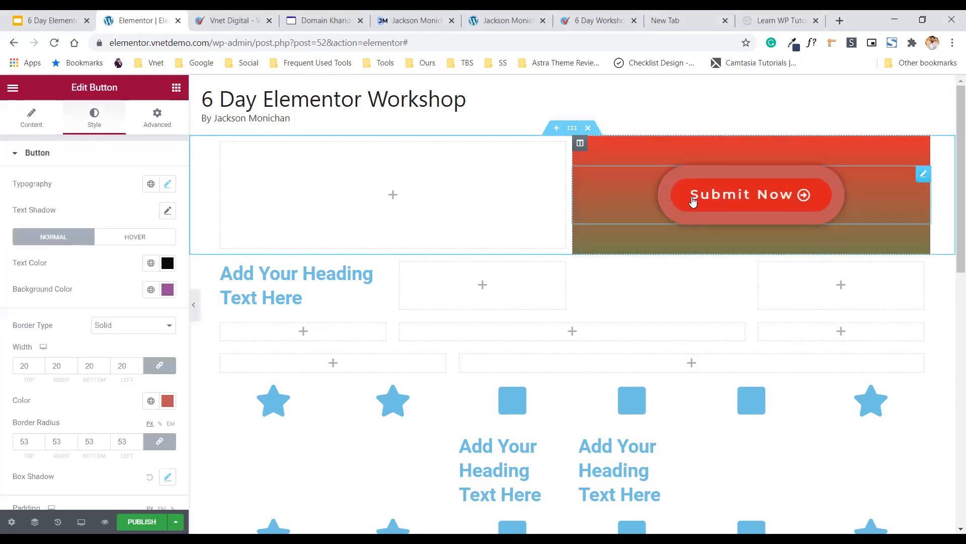
Try the Full Width content width on the section containing the Submit Now button and return it to Boxed.
left_click(572, 137)
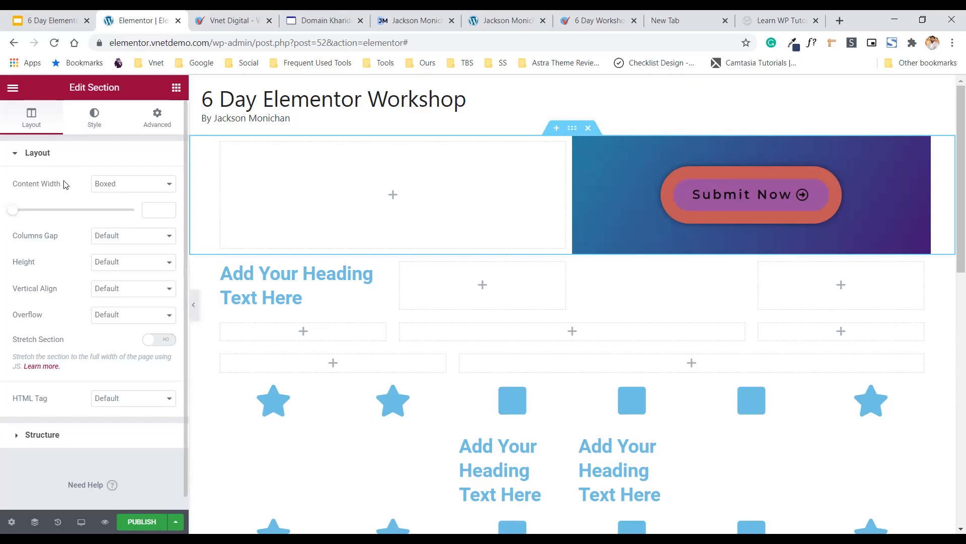
left_click(98, 193)
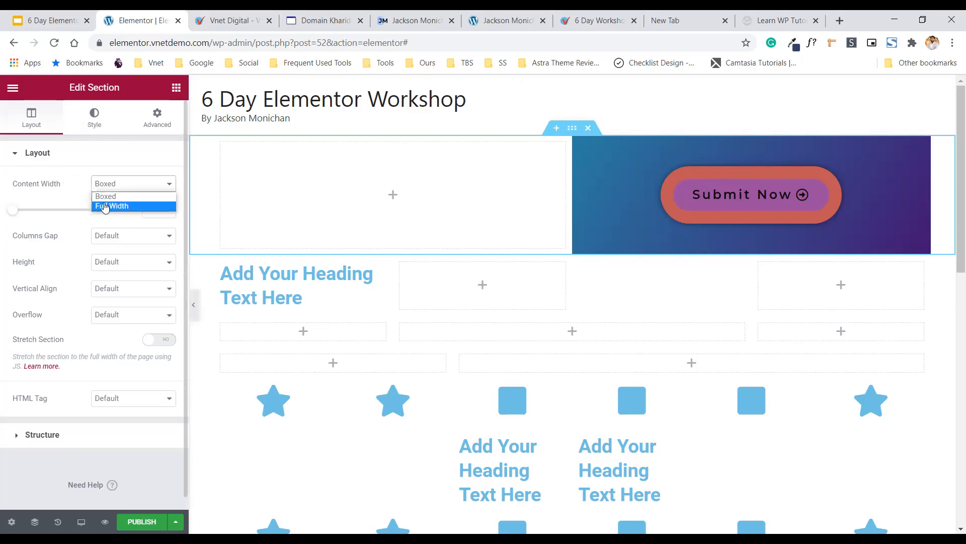
left_click(104, 206)
left_click(100, 188)
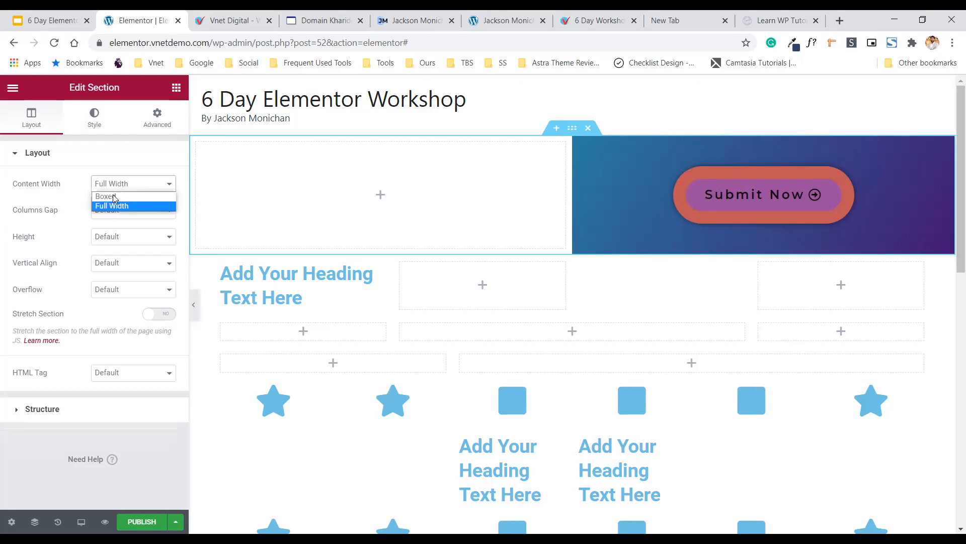
left_click(112, 196)
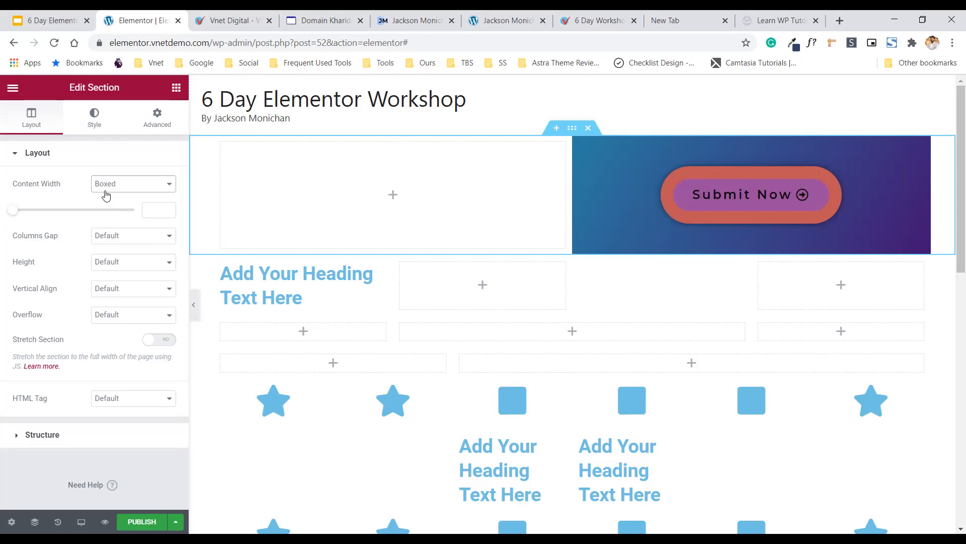
Set the section's content width to Full Width and preview the page without the editing panel.
left_click(112, 189)
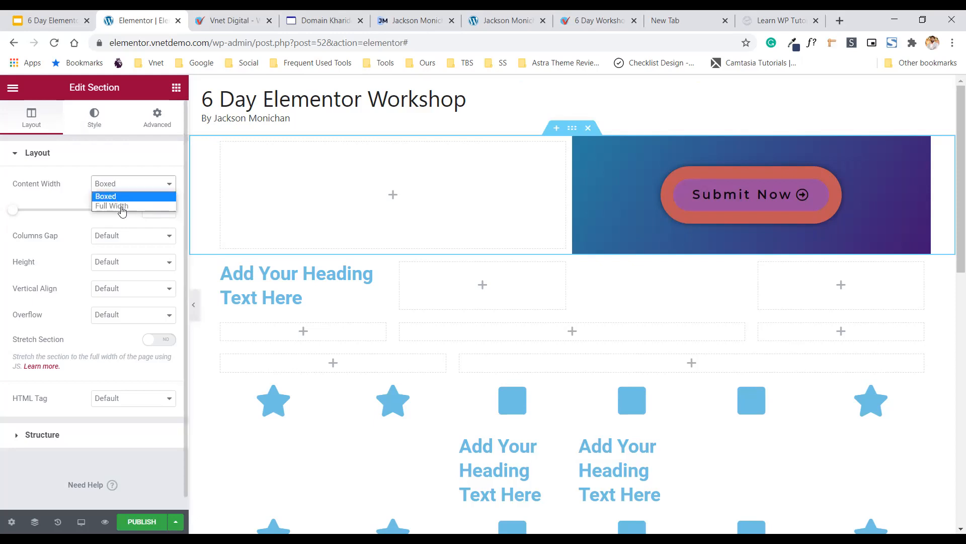
left_click(121, 207)
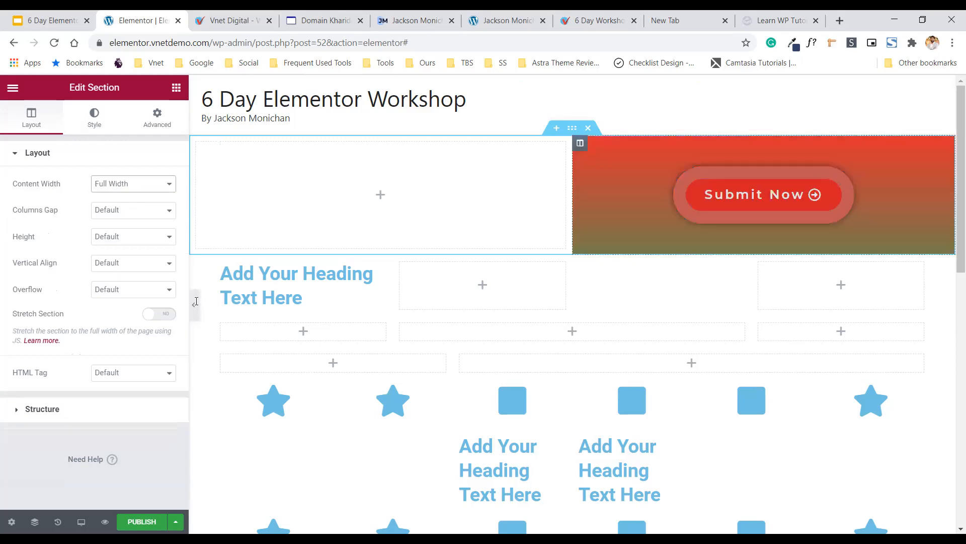
left_click(196, 301)
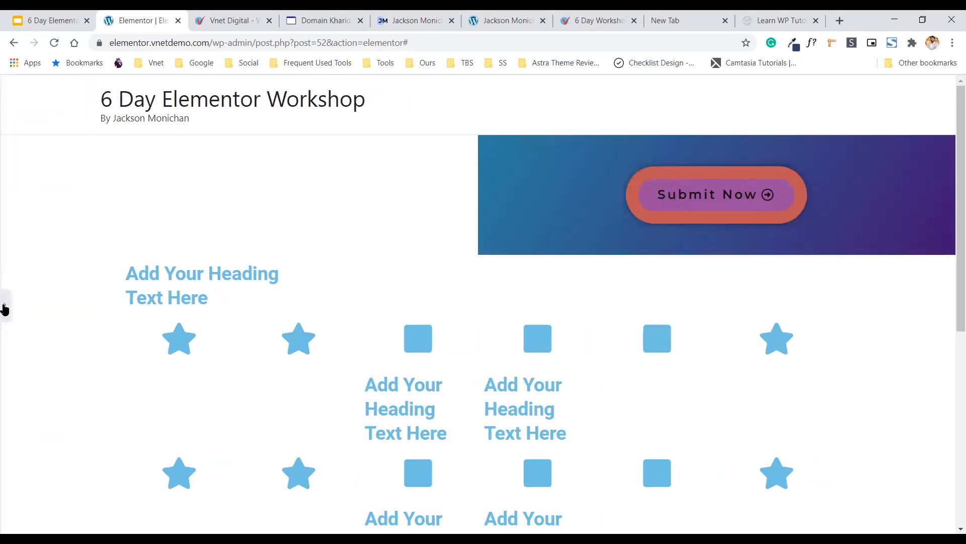
left_click(4, 309)
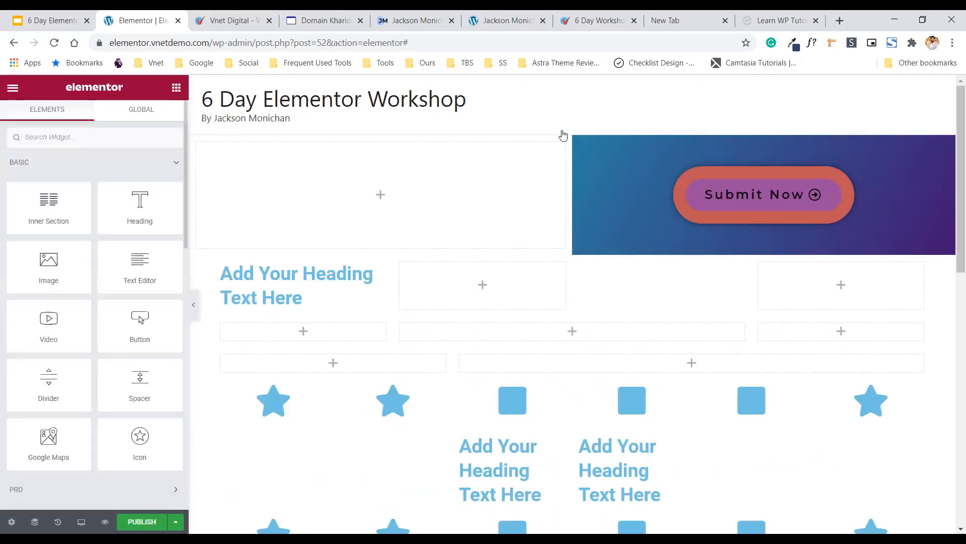
left_click(571, 130)
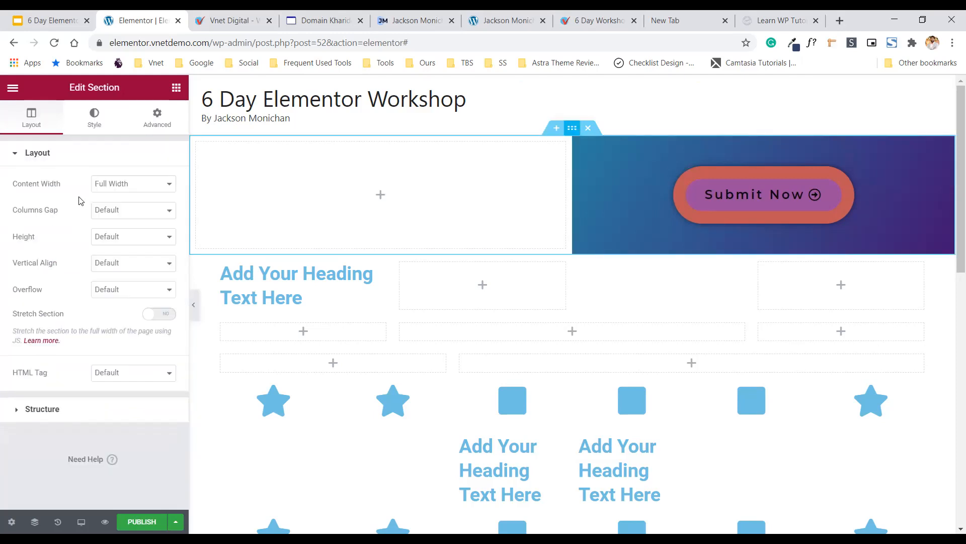
Set the section's content width to Boxed with a width of 1140.
left_click(103, 185)
left_click(106, 196)
left_click_drag(13, 210, 72, 211)
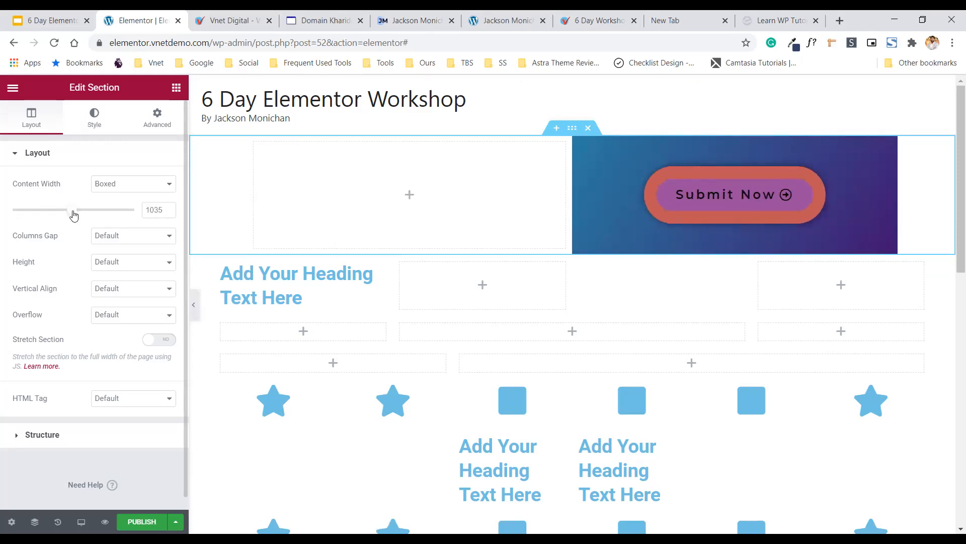
double_click(149, 212)
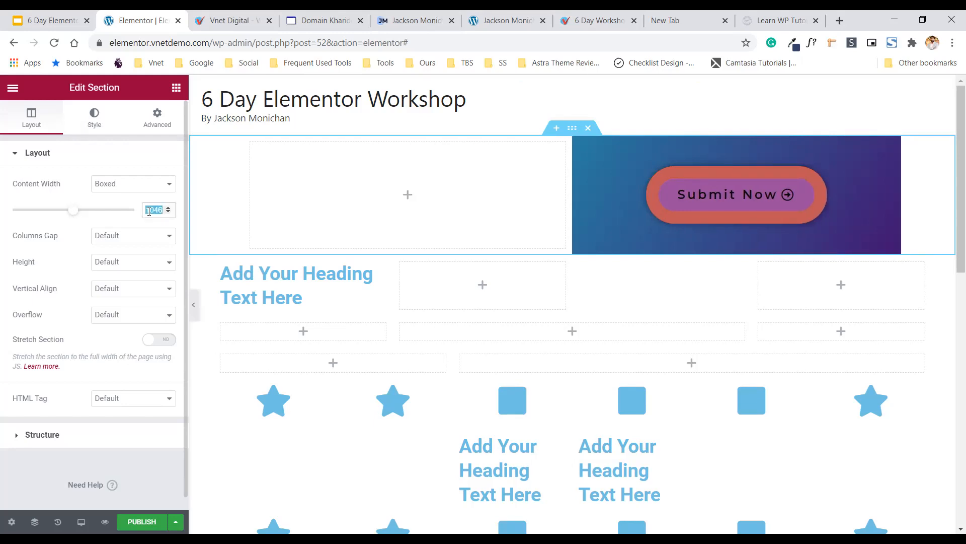
type("140")
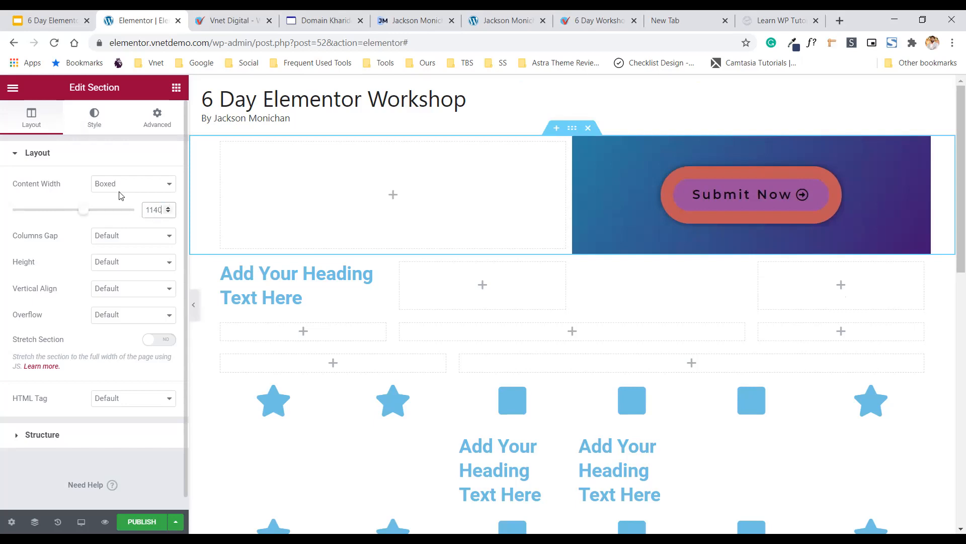
Clear the section's boxed width value and set it to 800.
double_click(155, 210)
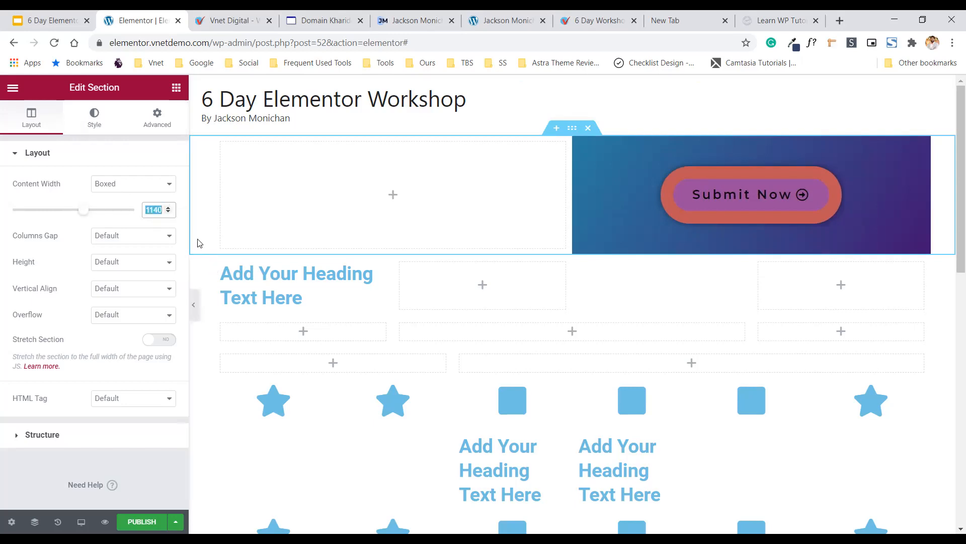
key("BackSpace")
left_click(149, 209)
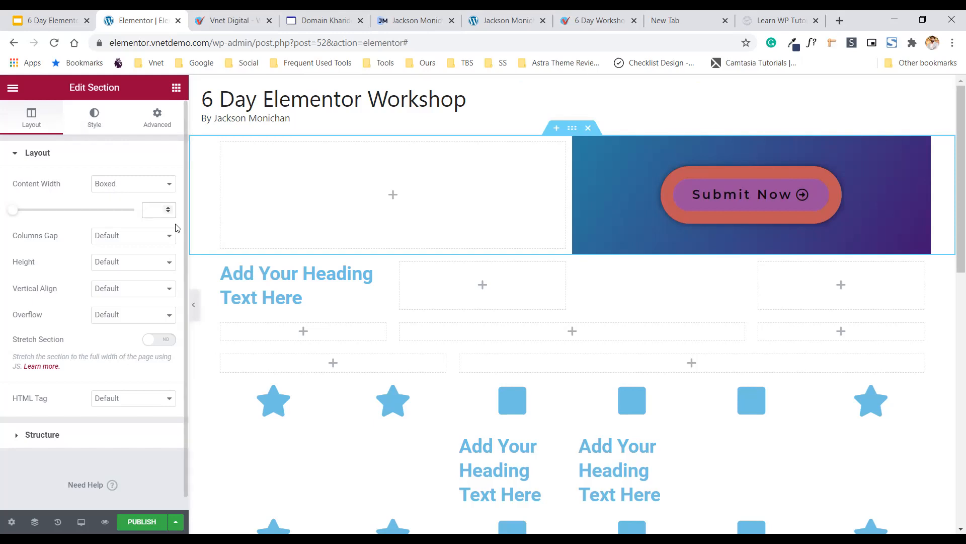
type("800")
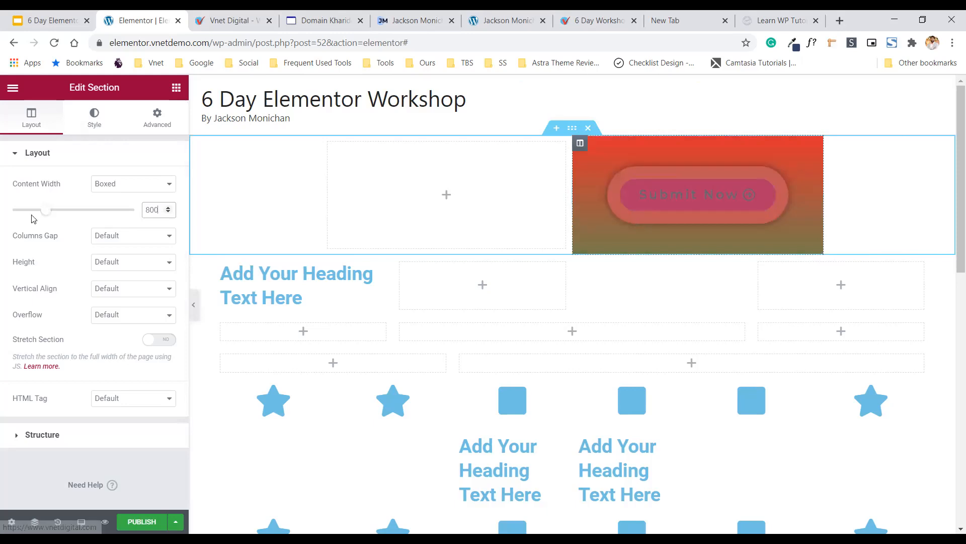
Try a wider boxed width for the section and clear the width value.
left_click_drag(45, 211, 71, 211)
left_click(155, 207)
key("Up")
key("BackSpace")
key("BackSpace")
key("BackSpace")
key("BackSpace")
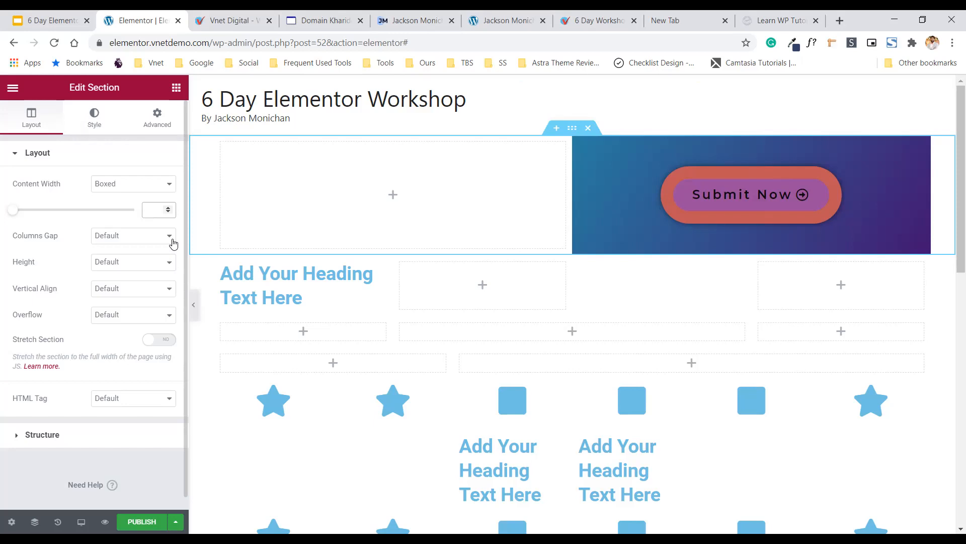
Try the Extended columns gap on the section, check both columns' layout settings, and switch the gap to No Gap.
left_click(117, 238)
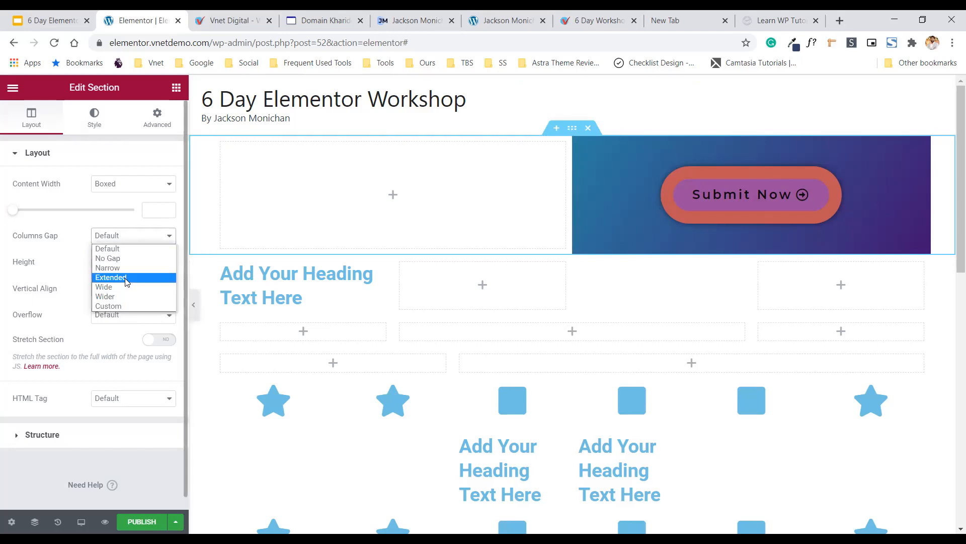
left_click(110, 277)
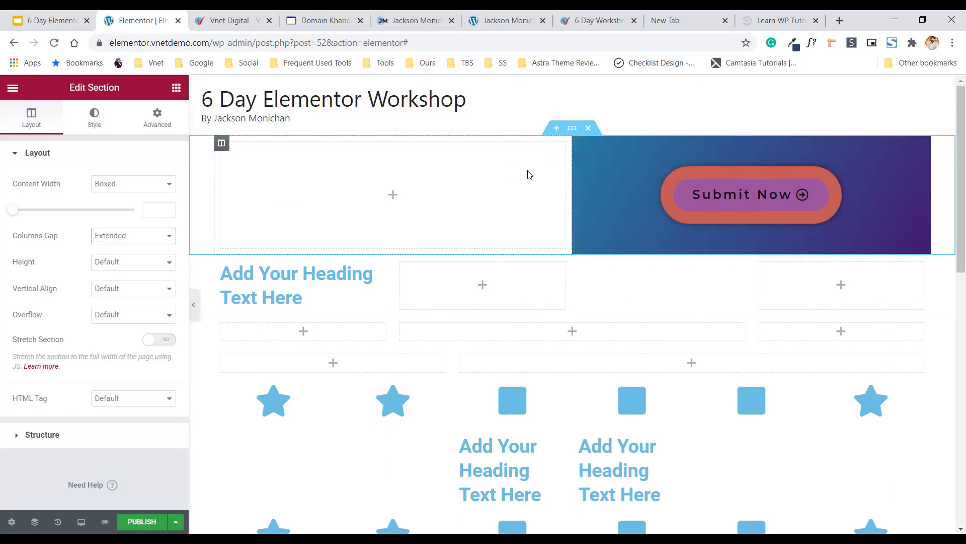
left_click(228, 147)
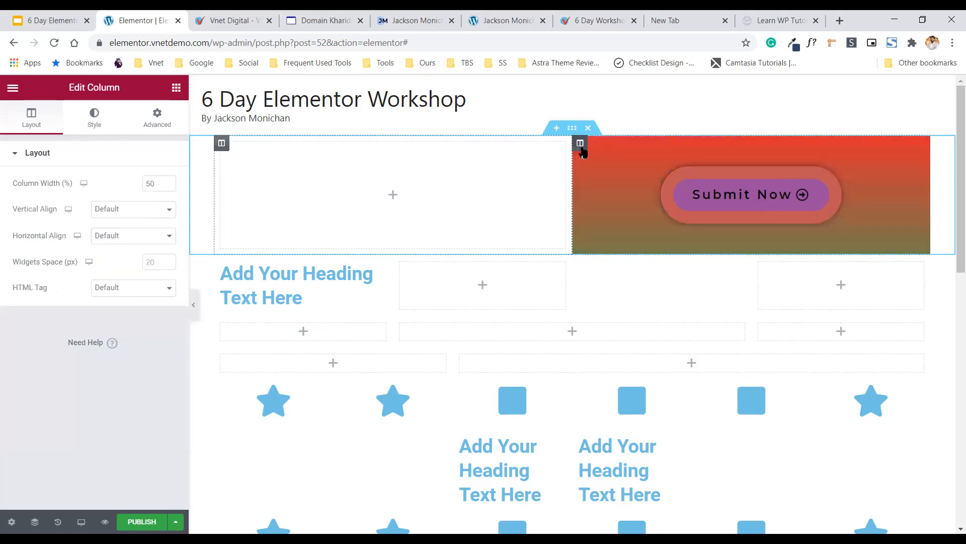
left_click(581, 145)
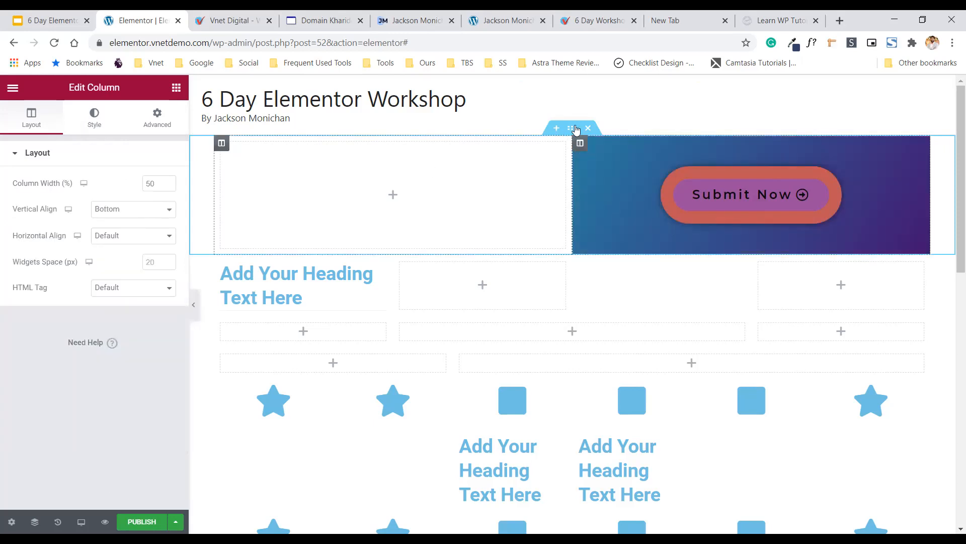
left_click(132, 236)
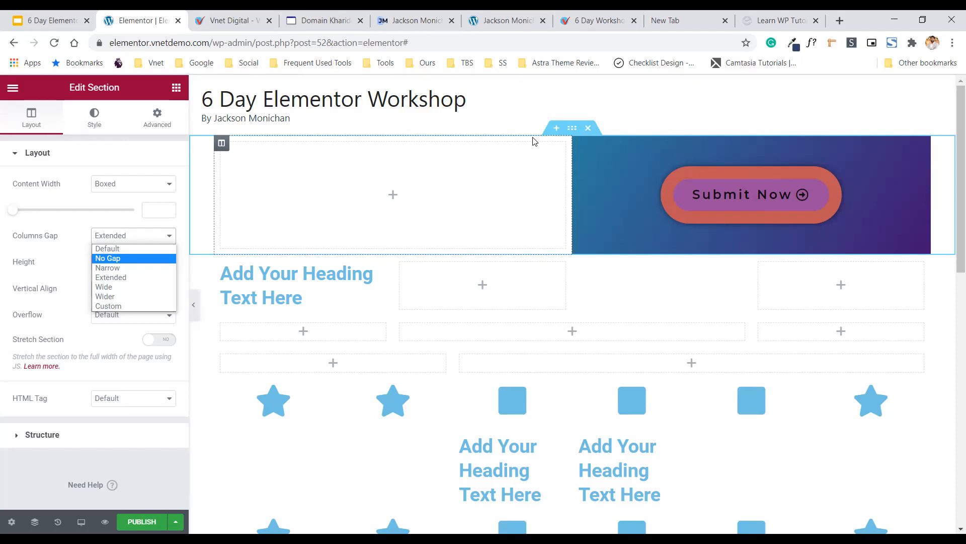
left_click(144, 259)
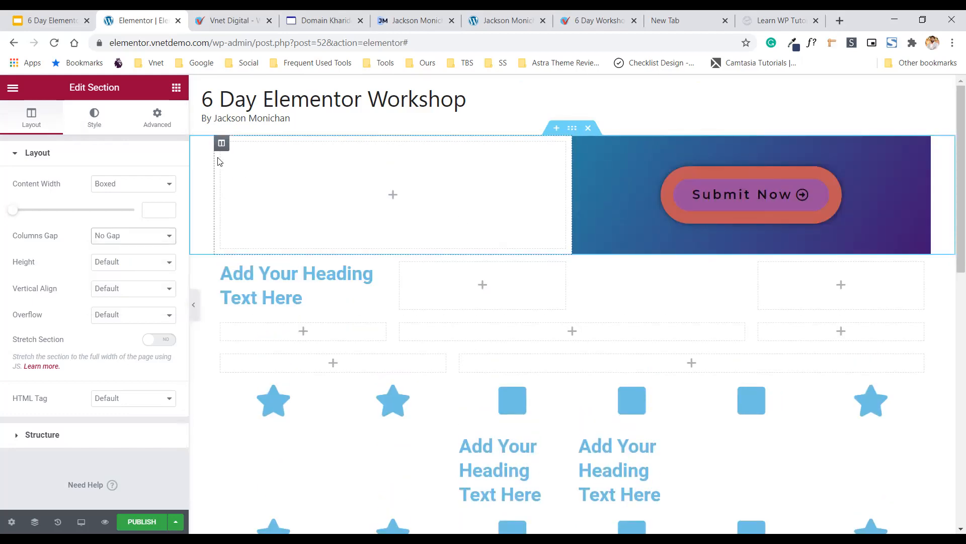
Give the empty column beside the Submit Now button a classic background in dark red #6B3232.
left_click(222, 145)
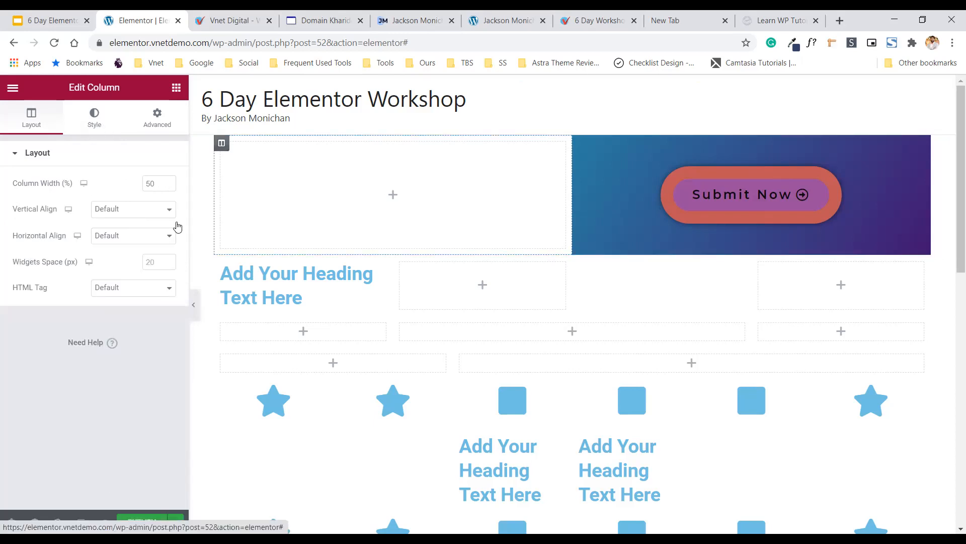
left_click(98, 122)
left_click(134, 212)
left_click(167, 243)
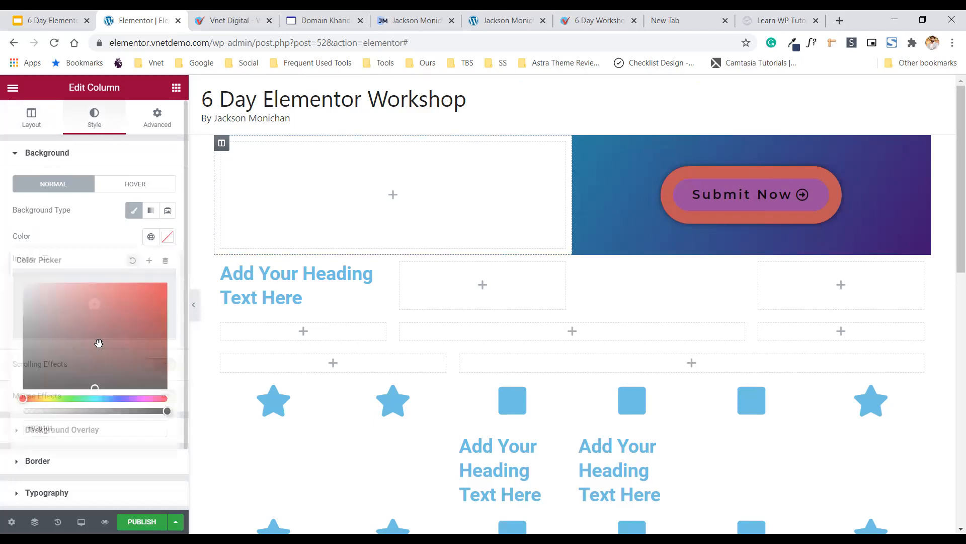
left_click(98, 343)
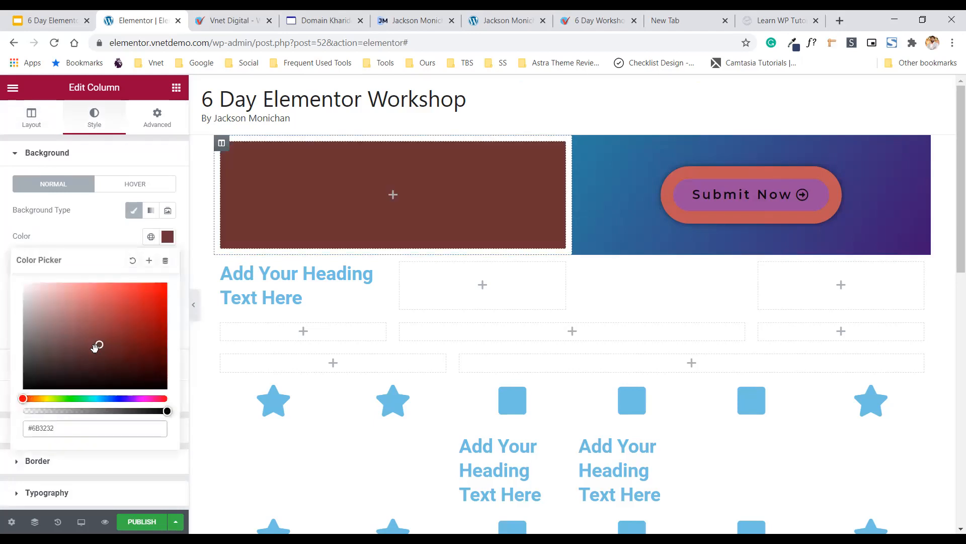
Add a Heading widget to the dark red column.
left_click(51, 121)
left_click(219, 150)
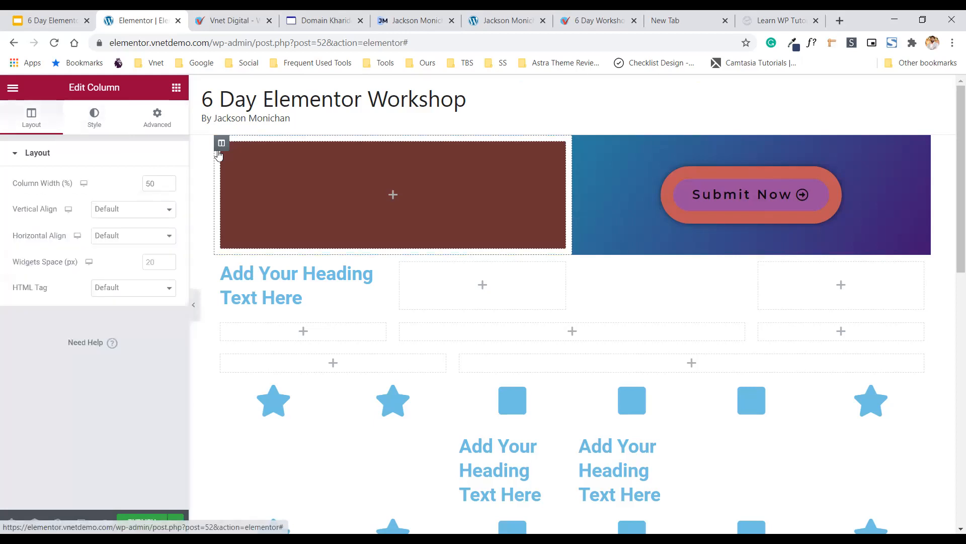
left_click(98, 120)
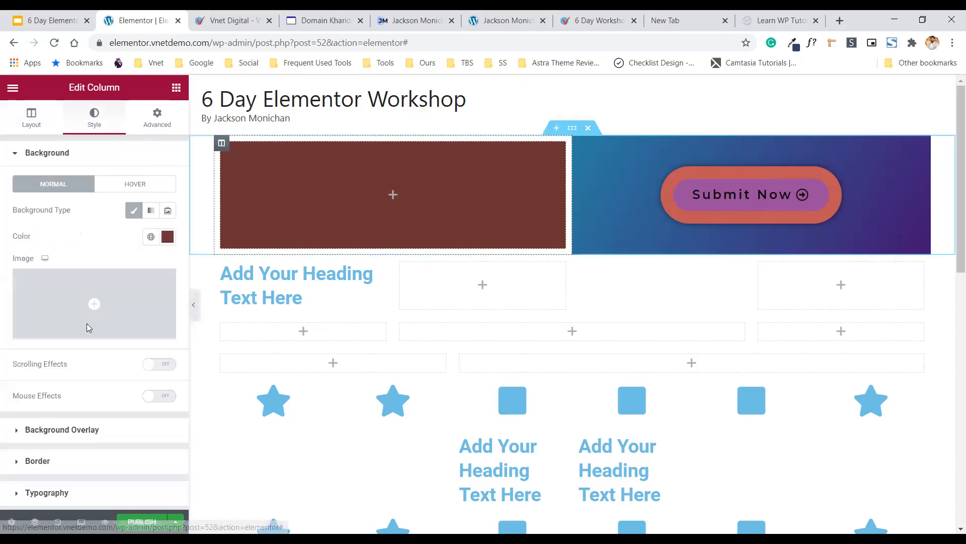
left_click(176, 87)
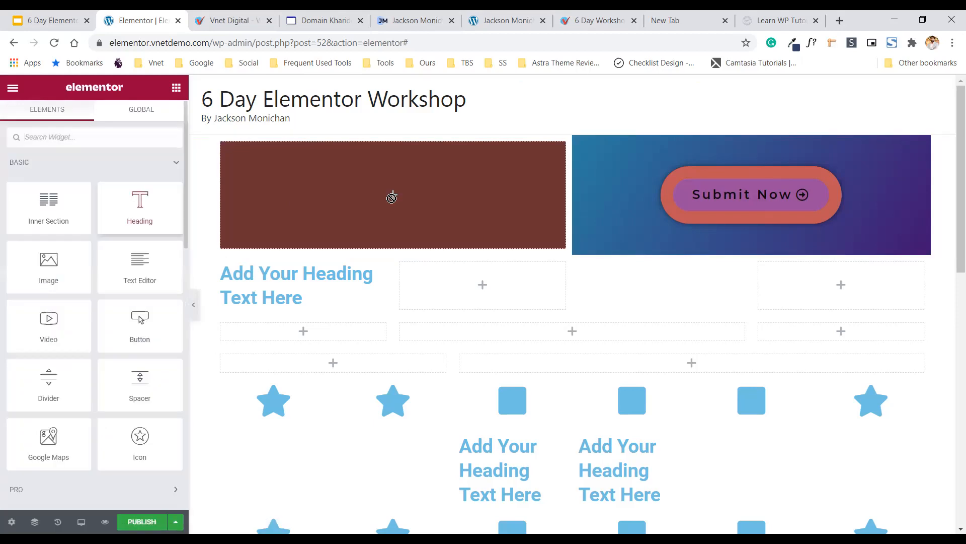
left_click_drag(323, 244, 325, 246)
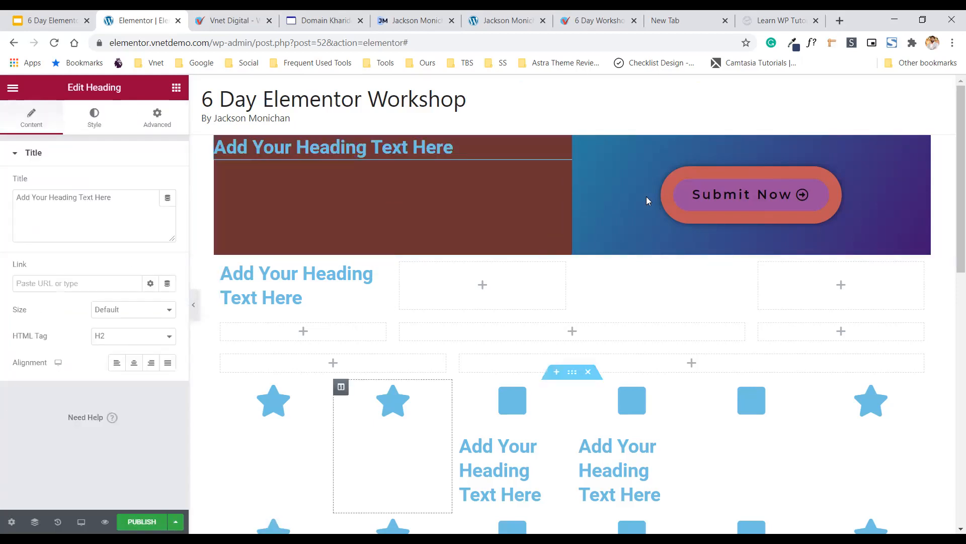
Set the columns gap of the section holding the Submit Now button to Default.
left_click(572, 128)
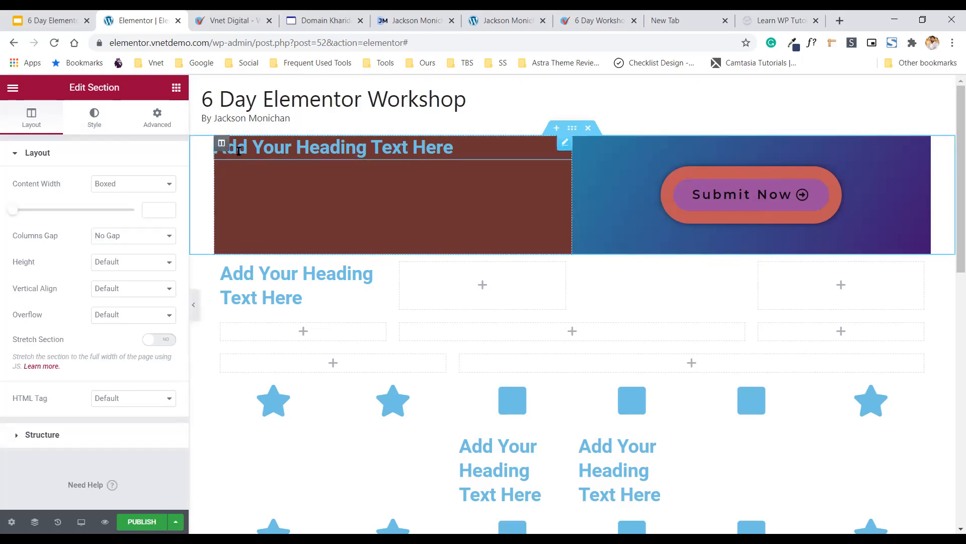
left_click(116, 236)
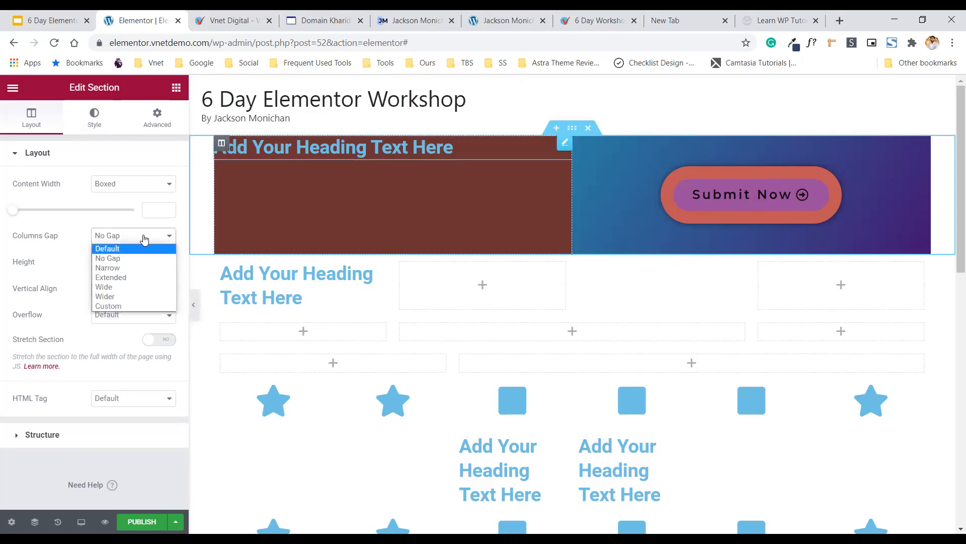
left_click(136, 248)
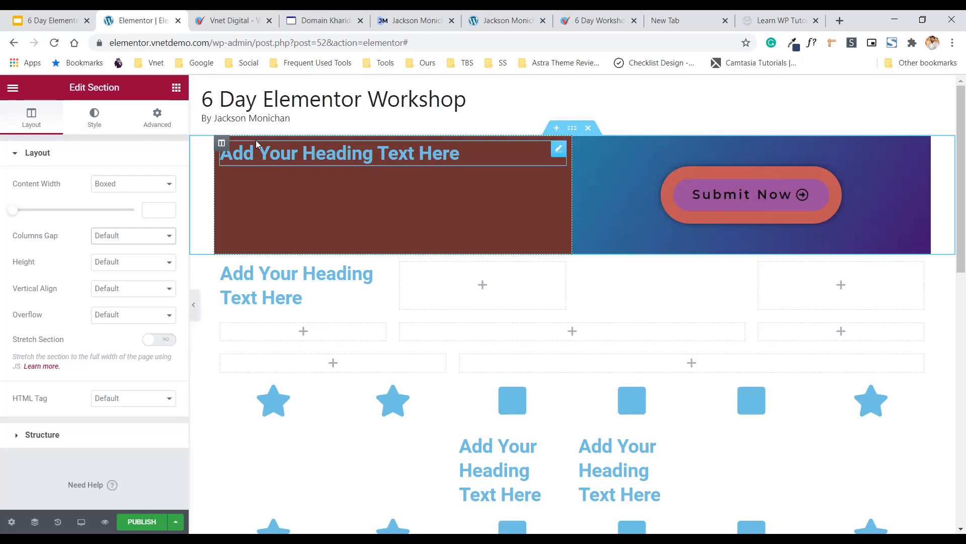
Try the Narrow and Wider columns gaps on the section and return the gap to Default.
left_click(110, 241)
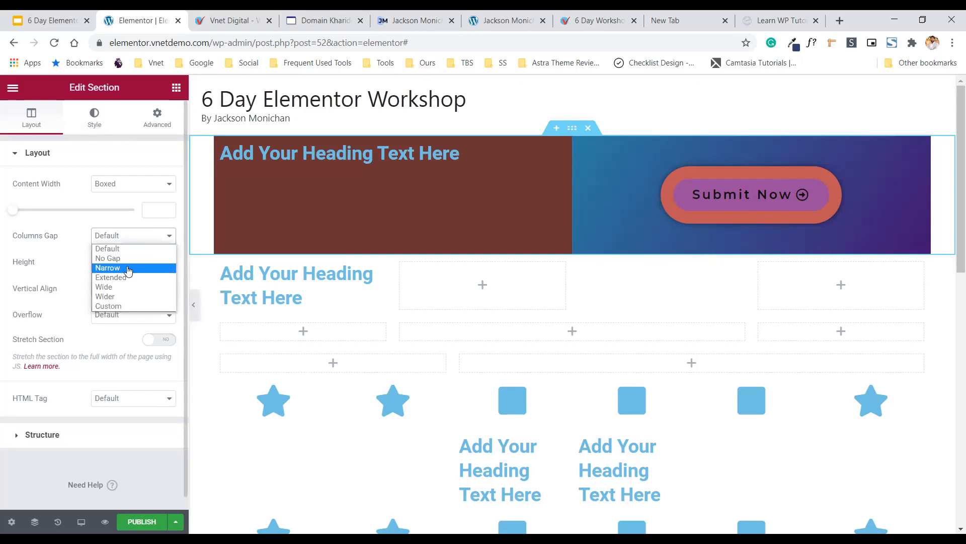
left_click(128, 270)
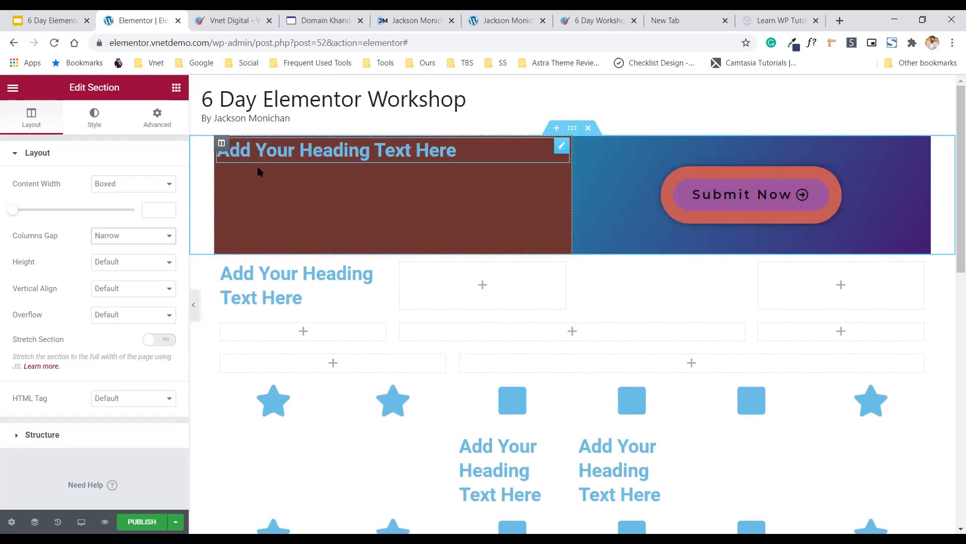
left_click(135, 236)
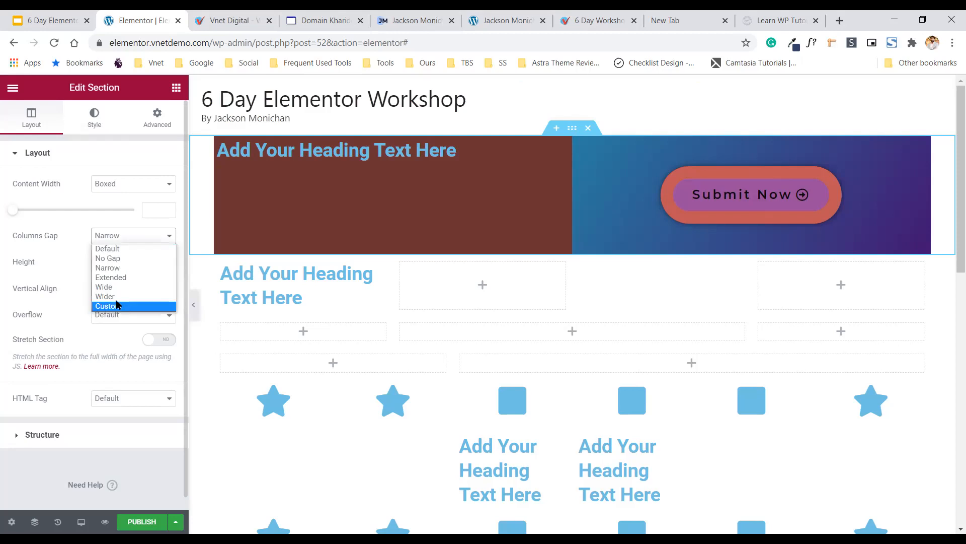
left_click(115, 297)
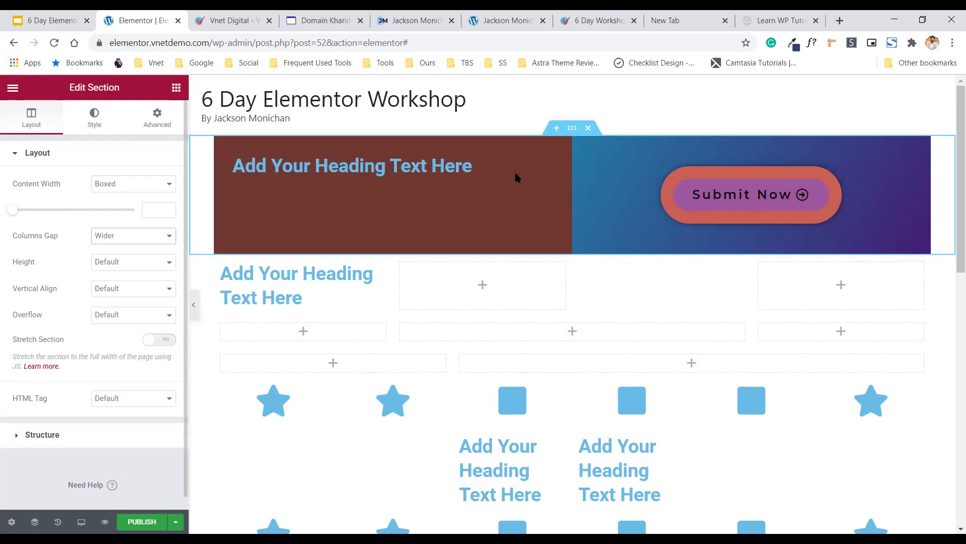
left_click(123, 240)
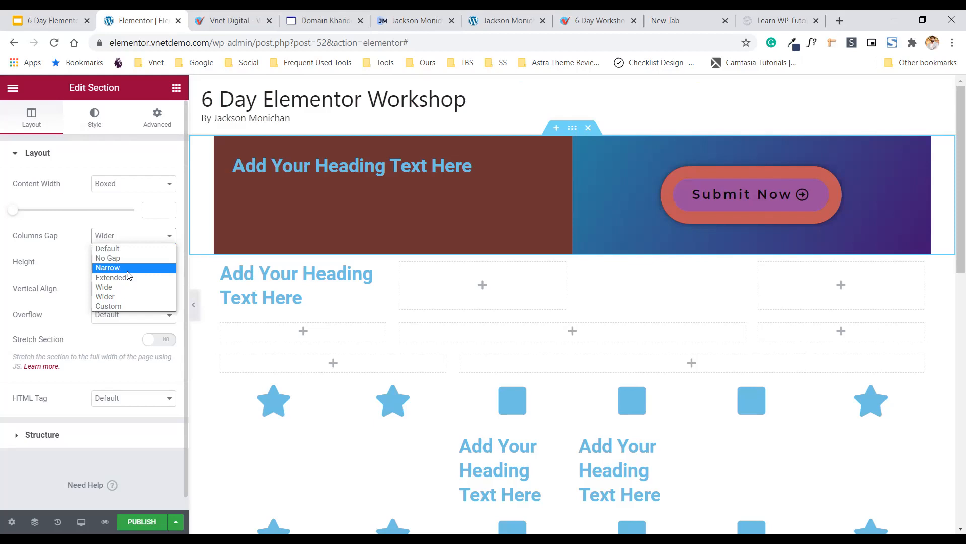
left_click(115, 248)
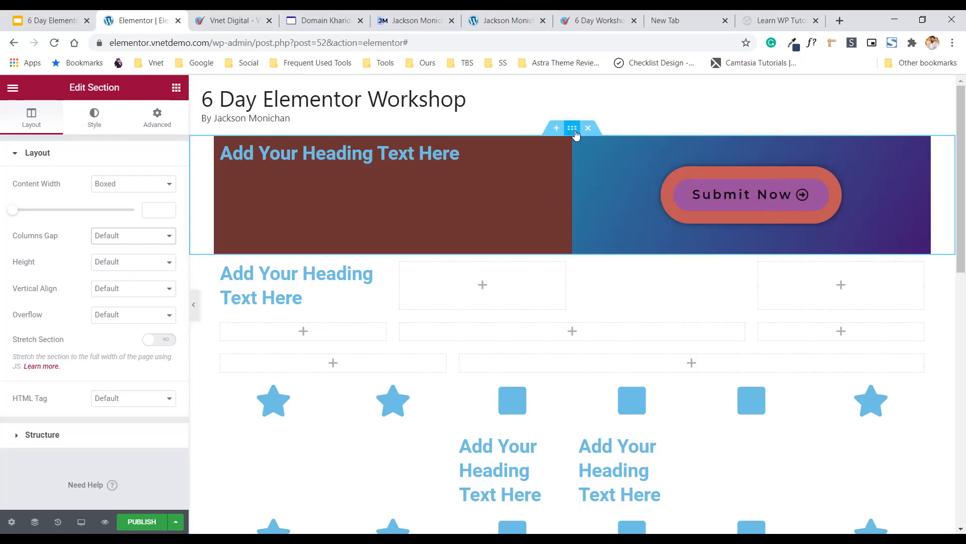
Add a Button widget above the Submit Now button in the gradient column.
left_click(145, 263)
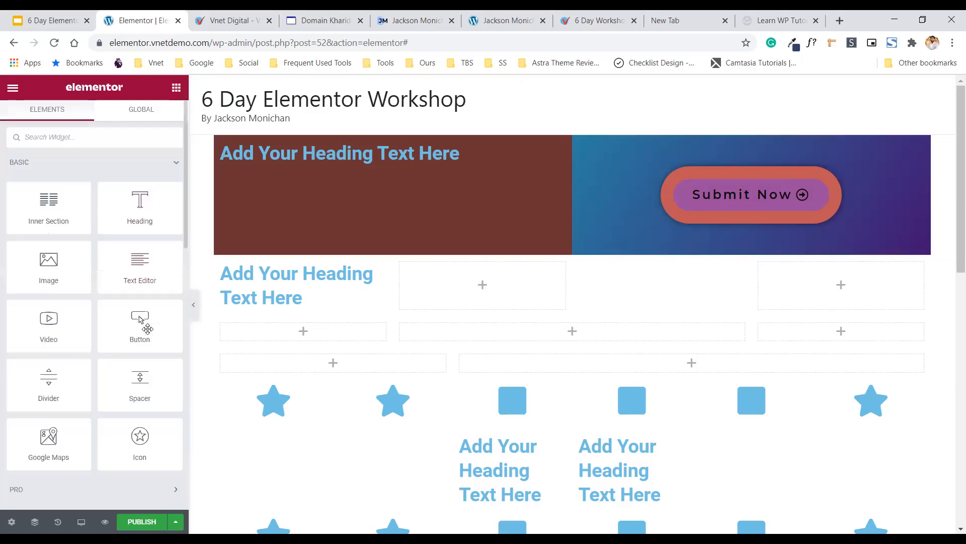
left_click_drag(151, 332, 580, 251)
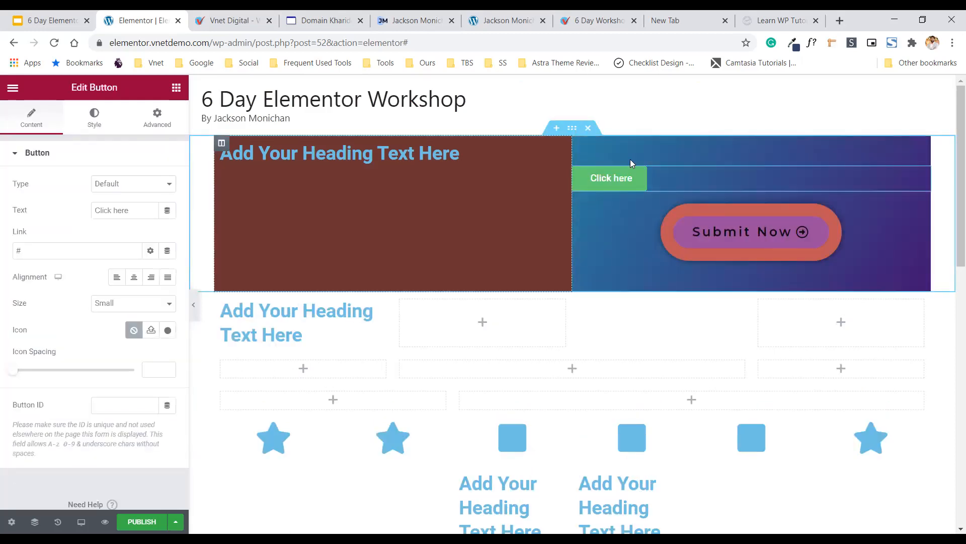
Set the height of the section with the two buttons to Min Height with a minimum of 500 px.
left_click(573, 130)
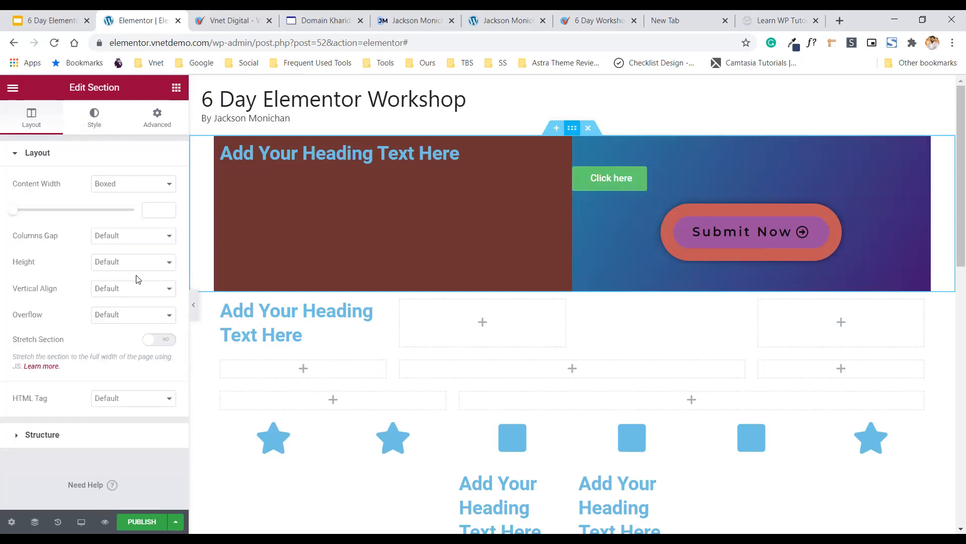
left_click(107, 263)
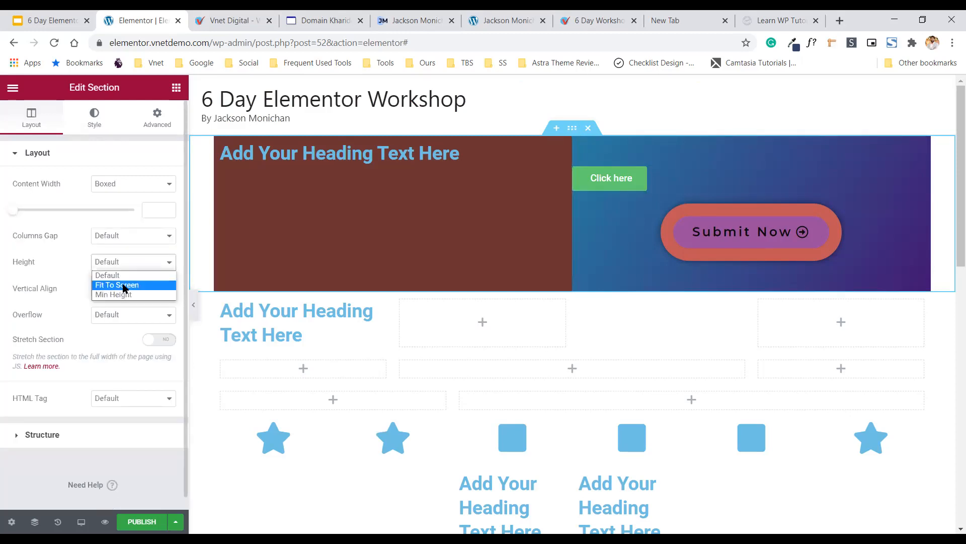
left_click(124, 294)
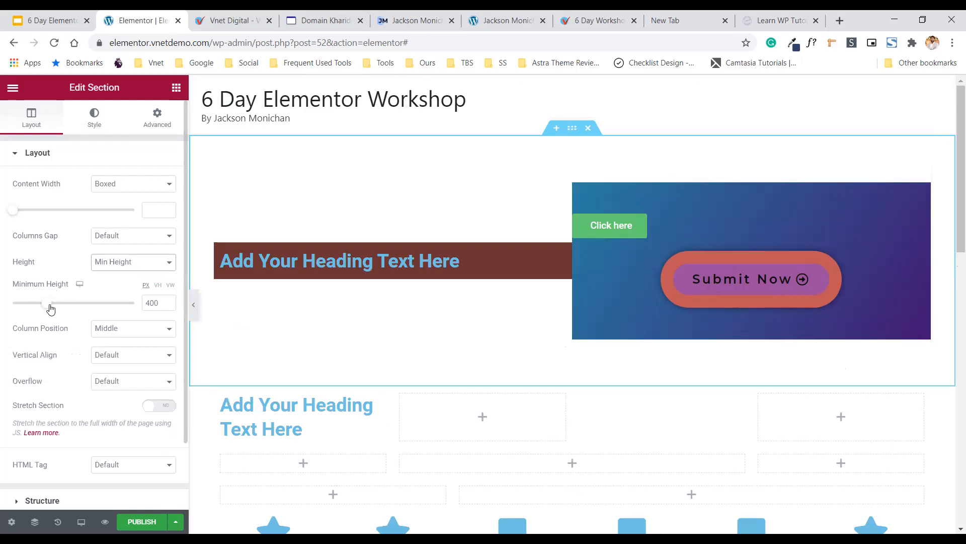
mouse_move(47, 305)
left_mouse_down()
mouse_move(35, 307)
mouse_move(54, 308)
left_mouse_up()
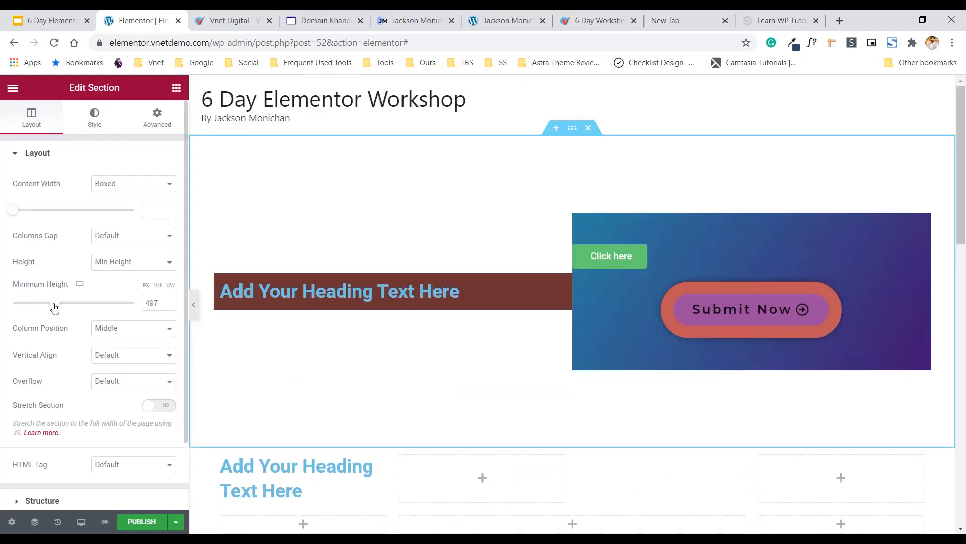
double_click(150, 309)
type("500")
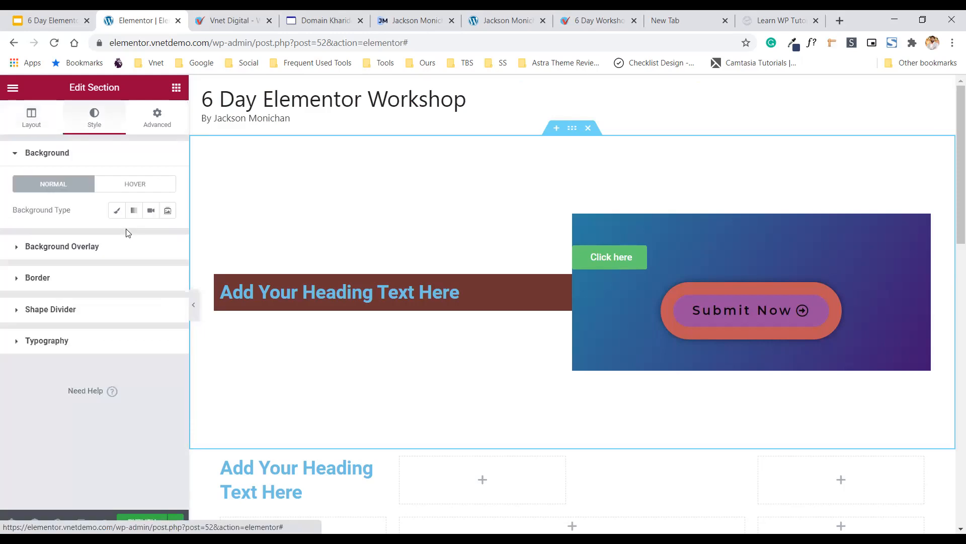
Choose the slideshow background type for the section and reset its height to Default.
left_click(168, 211)
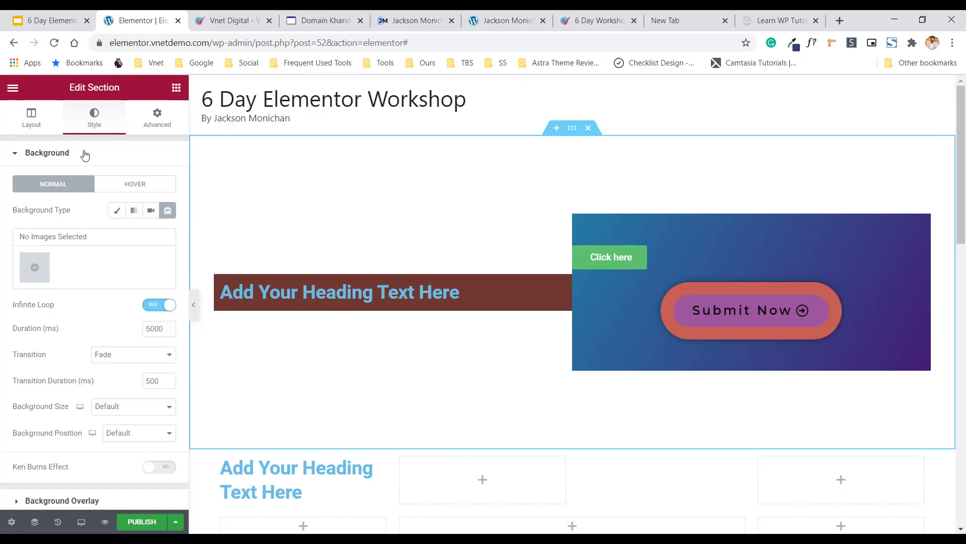
left_click(22, 119)
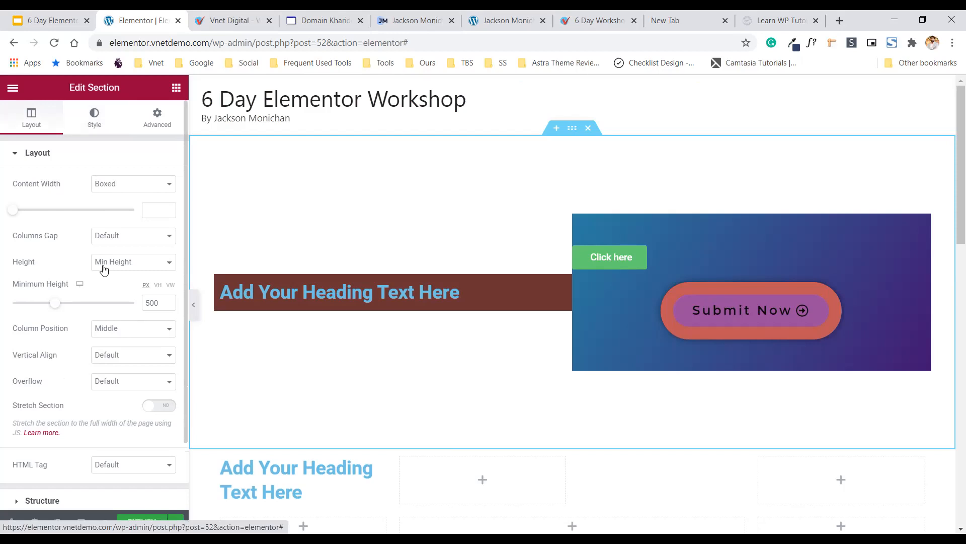
left_click(104, 267)
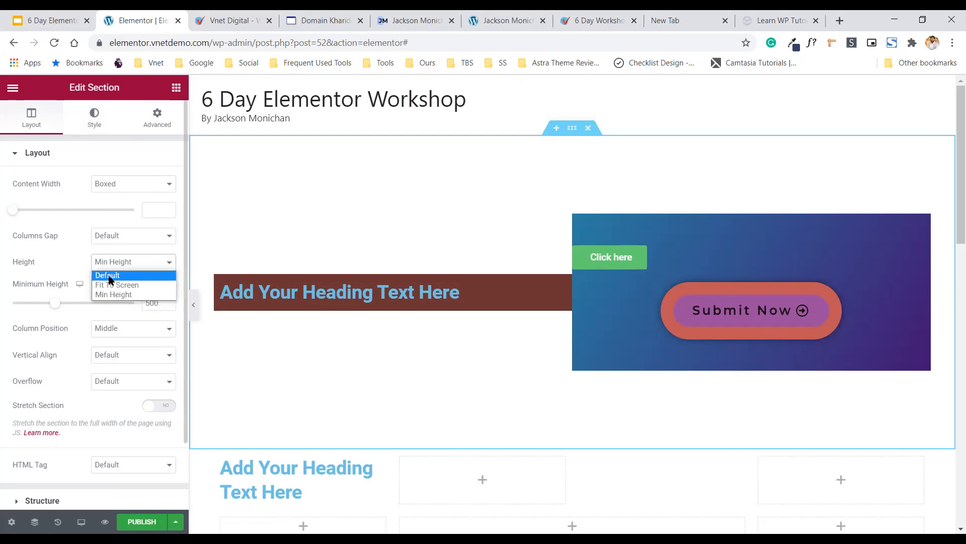
left_click(108, 275)
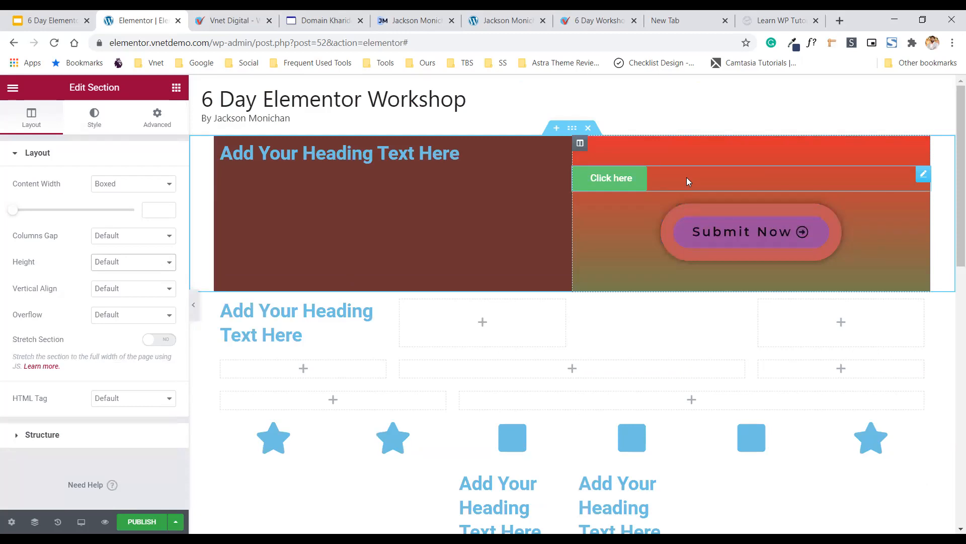
Try a Min Height of about 277 px on the section.
left_click(107, 265)
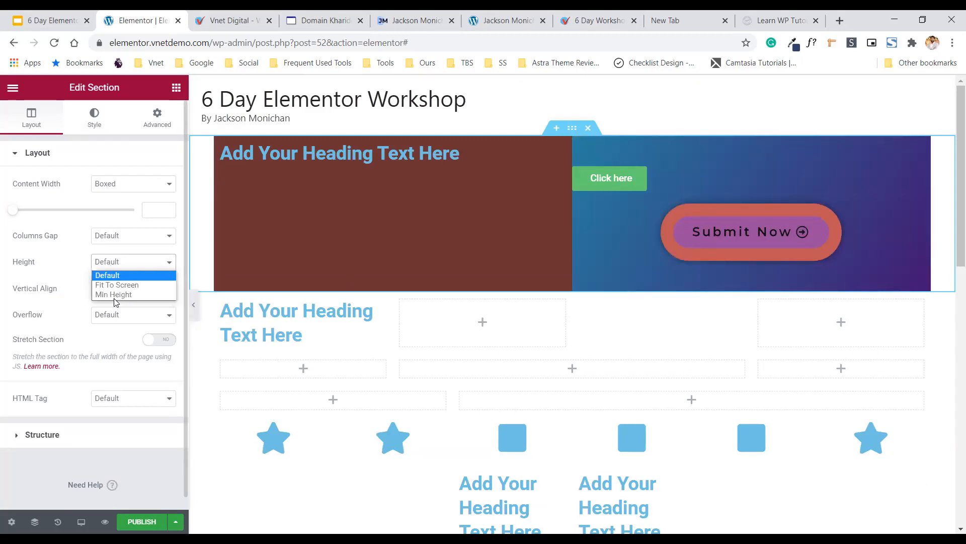
left_click(114, 295)
mouse_move(40, 308)
left_mouse_down()
mouse_move(59, 308)
mouse_move(36, 311)
left_mouse_up()
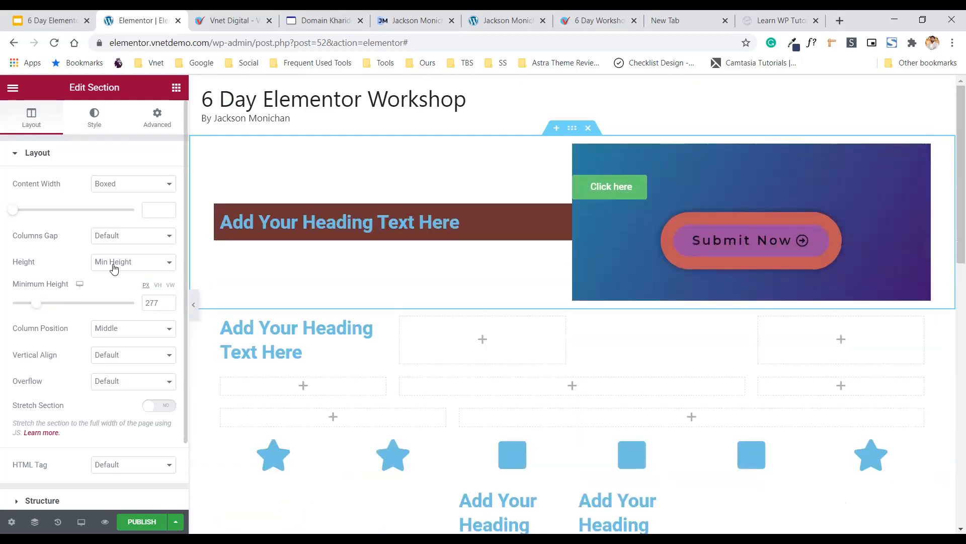
Try the Fit To Screen height on the section and check how it fills the page.
left_click(114, 263)
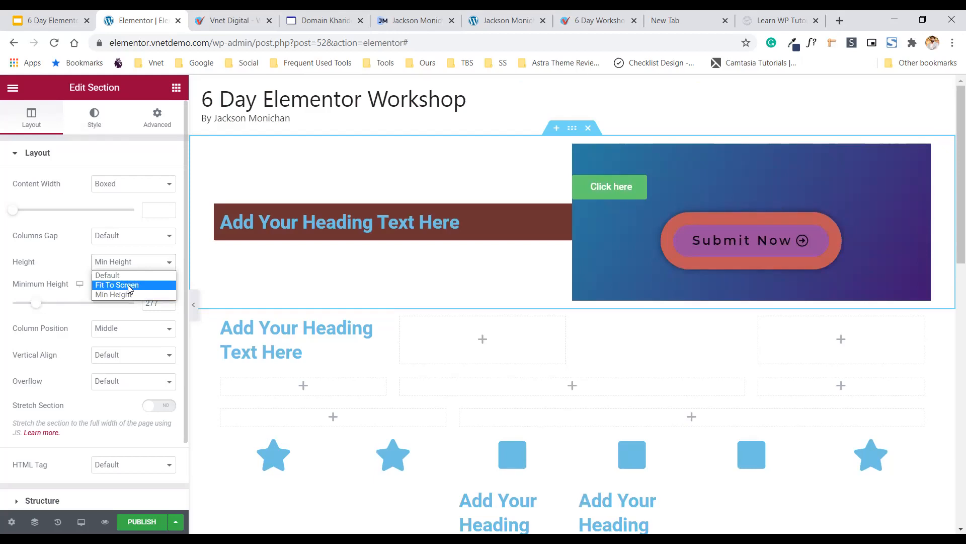
left_click(129, 285)
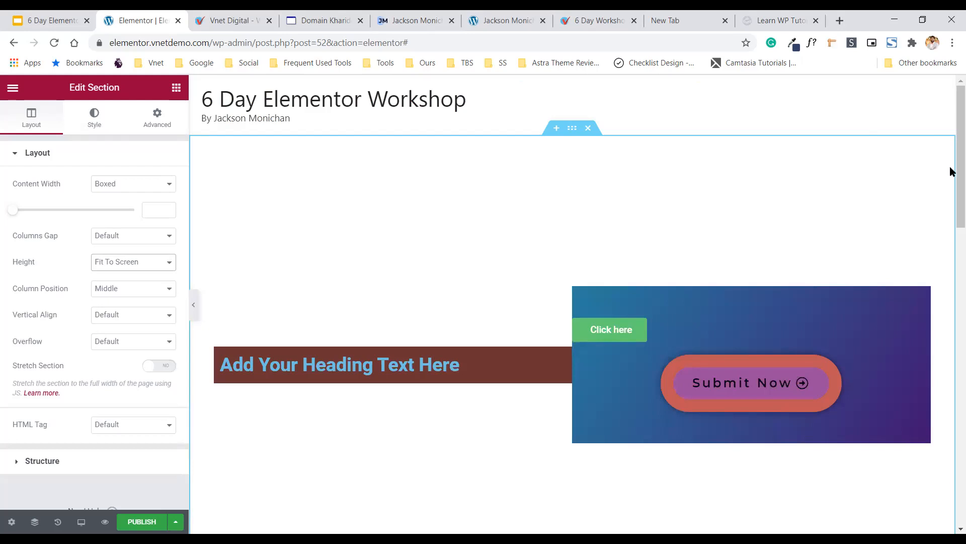
scroll(951, 190, "down", 1)
scroll(950, 197, "down", 2)
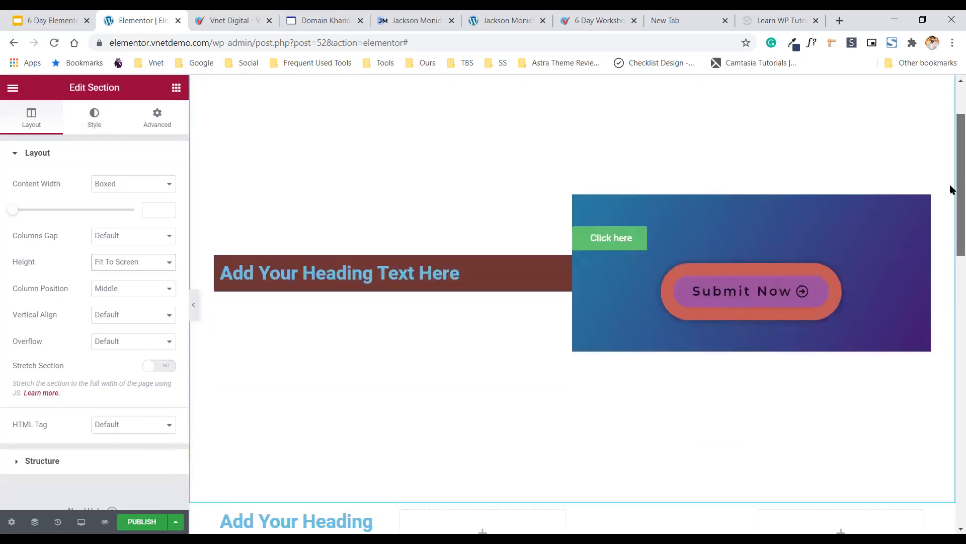
scroll(951, 182, "up", 1)
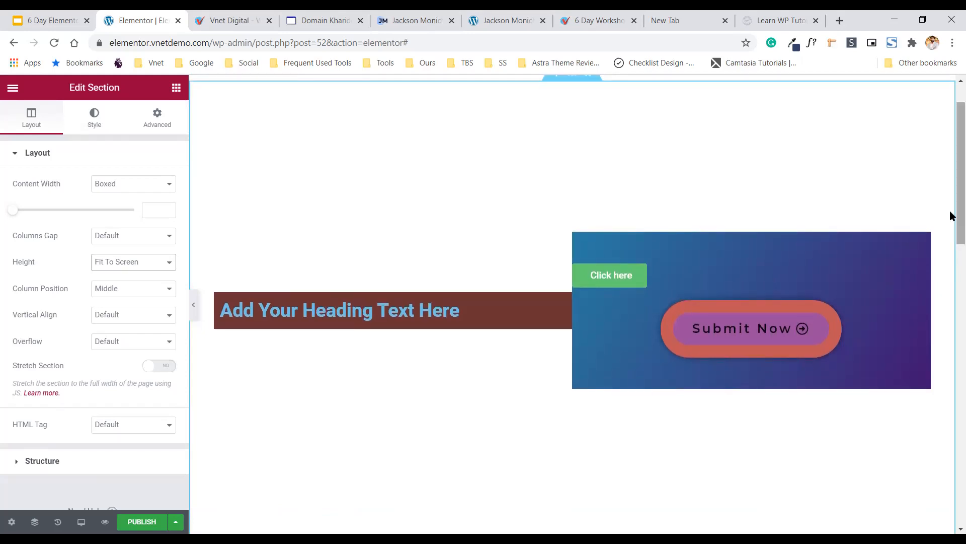
scroll(951, 218, "down", 1)
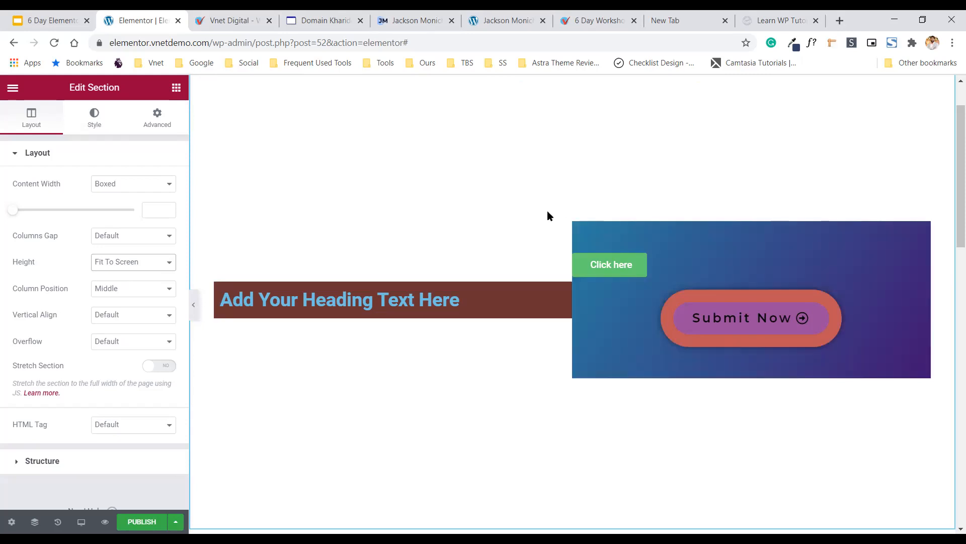
left_click(100, 269)
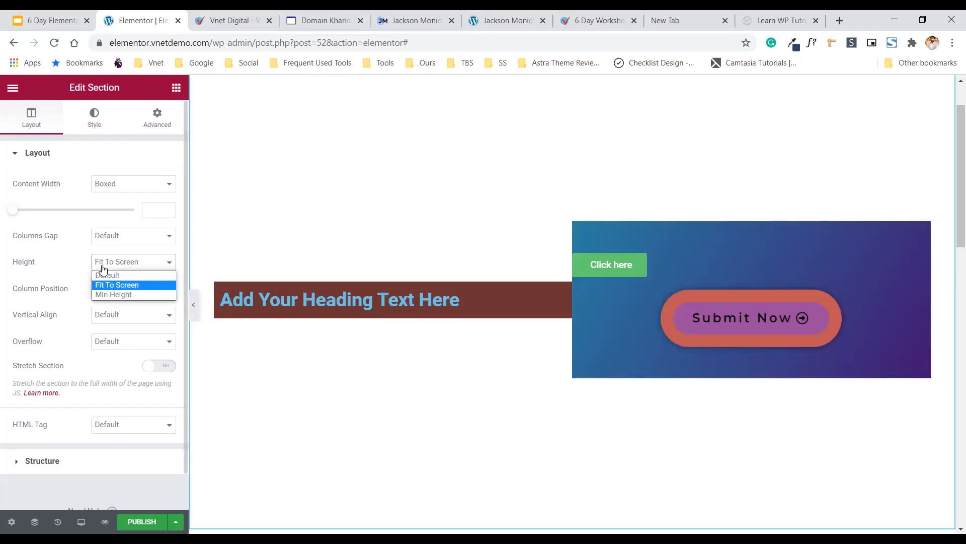
Open event.vnetdemo.com/jp-layout/ in the empty browser tab and view its first two full-screen sections.
left_click(670, 27)
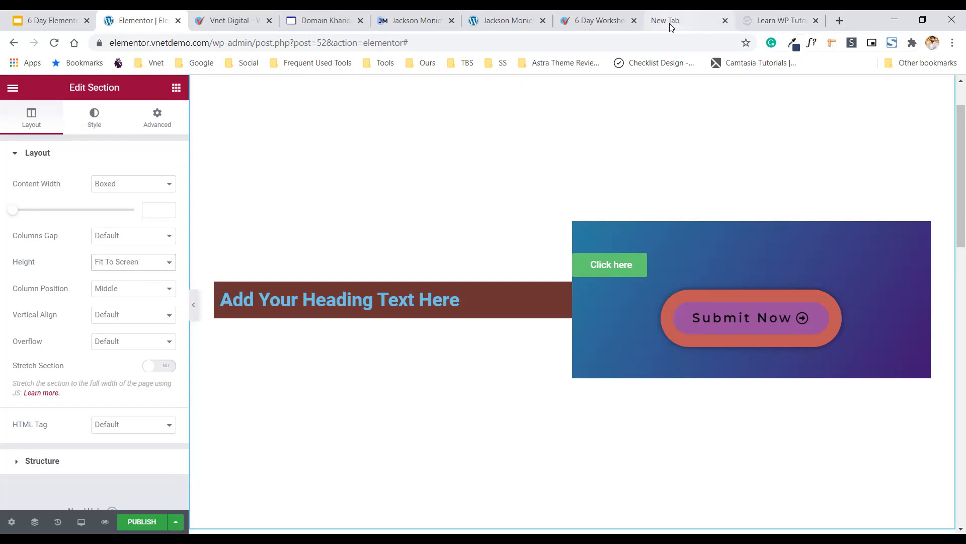
left_click(669, 26)
left_click(186, 43)
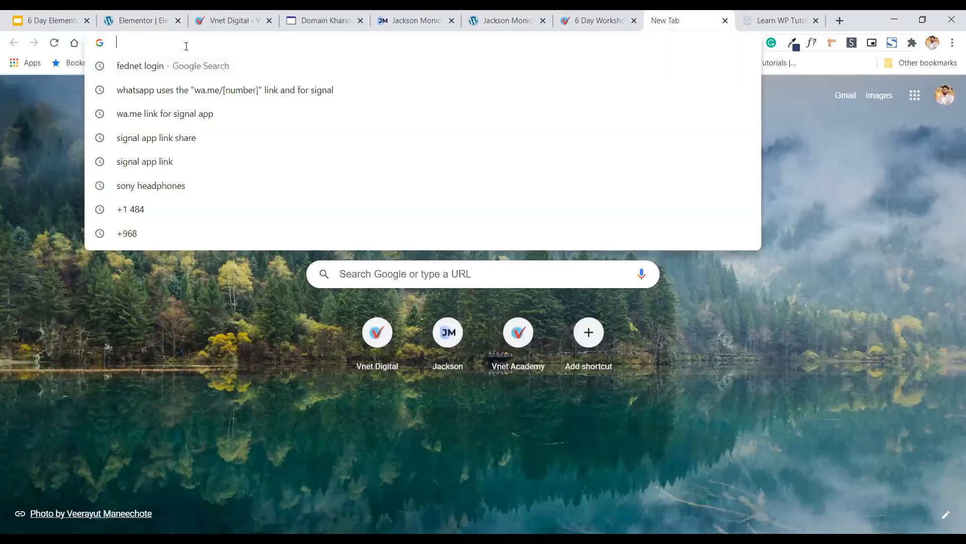
type("event")
key("Right")
type("jp")
key("Right")
key("BackSpace")
key("BackSpace")
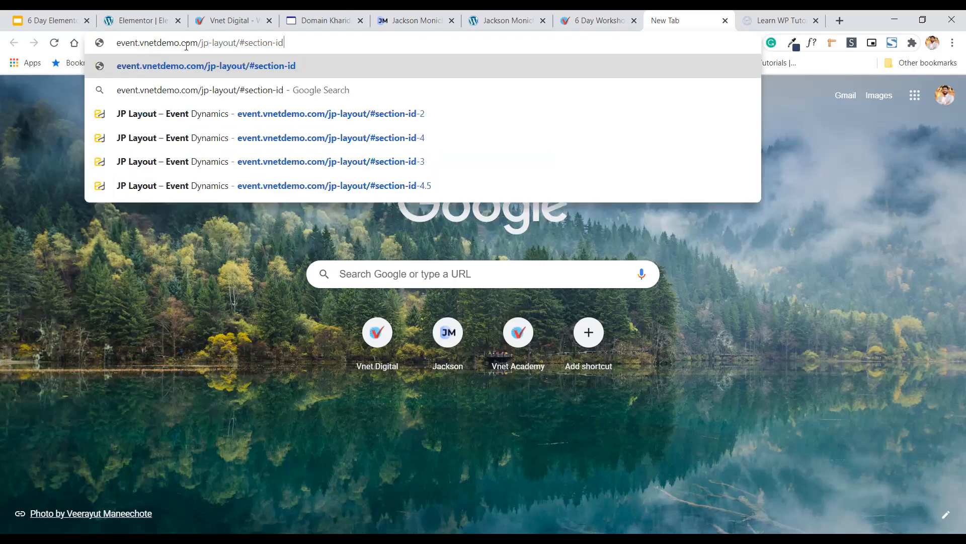
key("BackSpace")
key("BackSpace")
key("BackSpace")
key("BackSpace")
key("BackSpace")
key("BackSpace")
key("BackSpace")
key("BackSpace")
key("BackSpace")
key("BackSpace")
key("BackSpace")
key("Return")
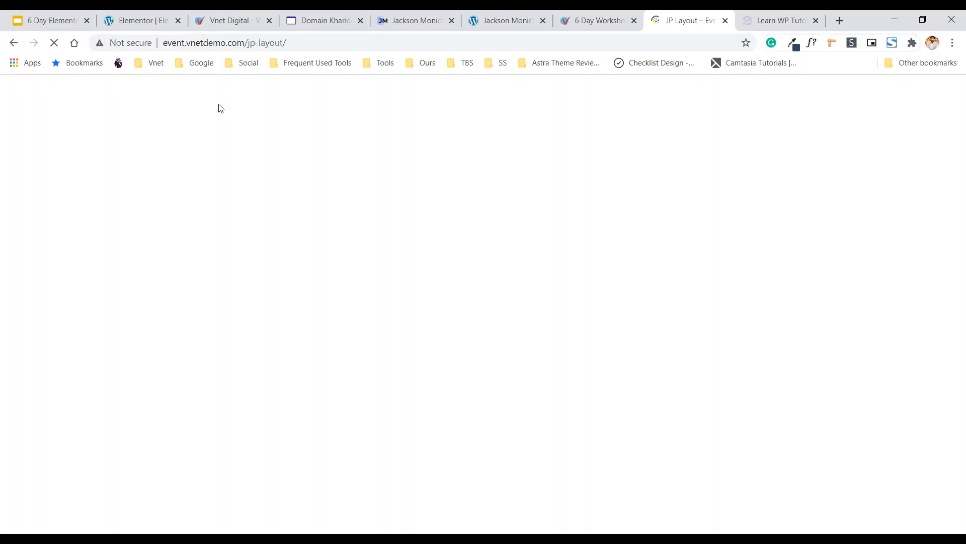
left_click(210, 48)
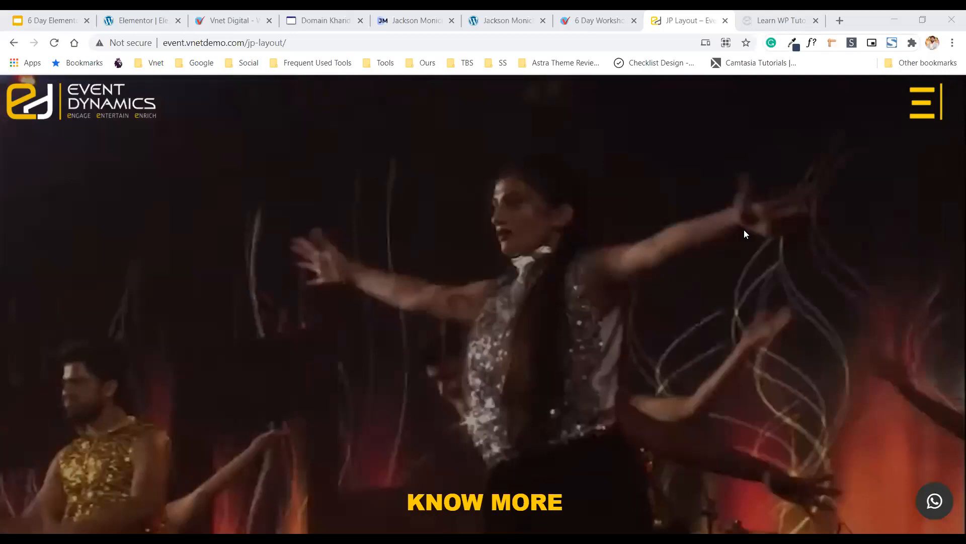
scroll(745, 233, "down", 1)
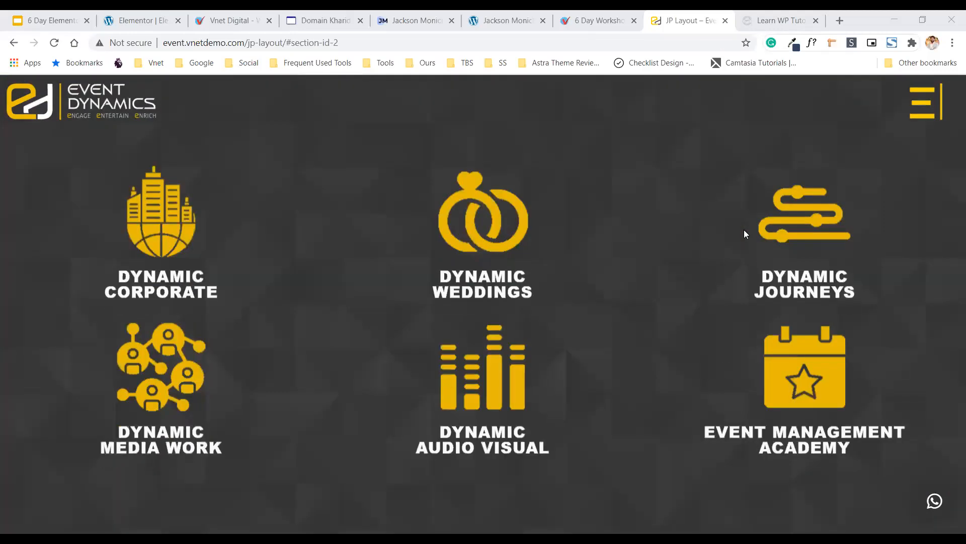
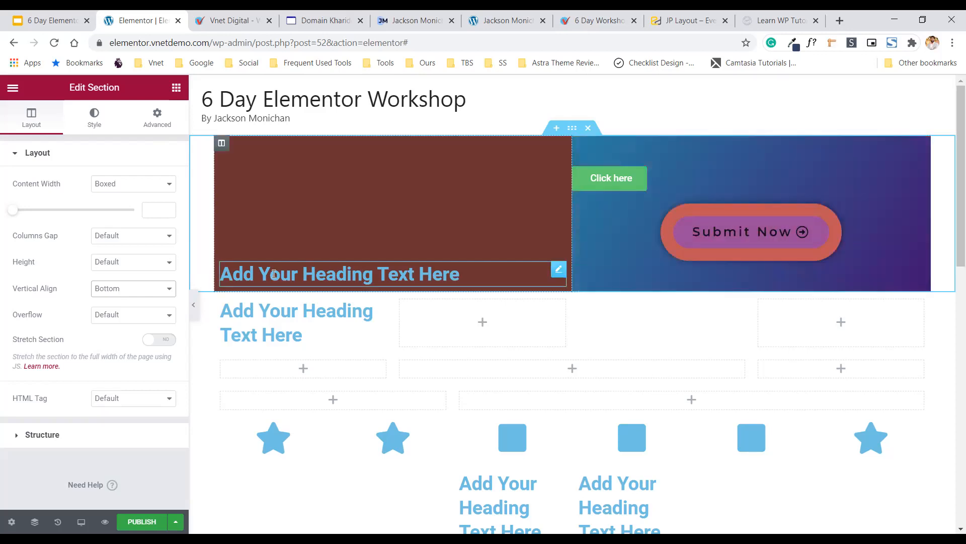
Reset the section's vertical alignment to Default and look at the available Overflow options.
left_click(114, 294)
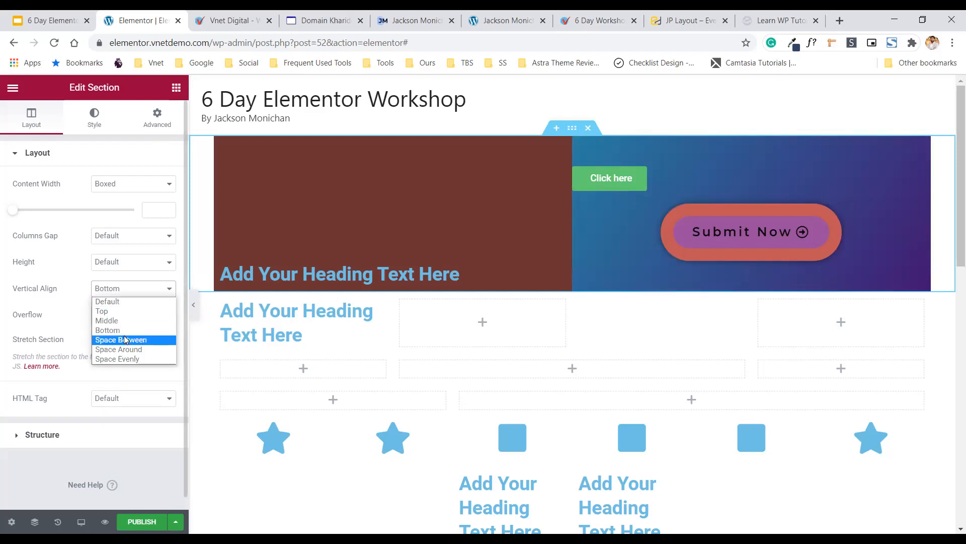
left_click(111, 302)
left_click(110, 292)
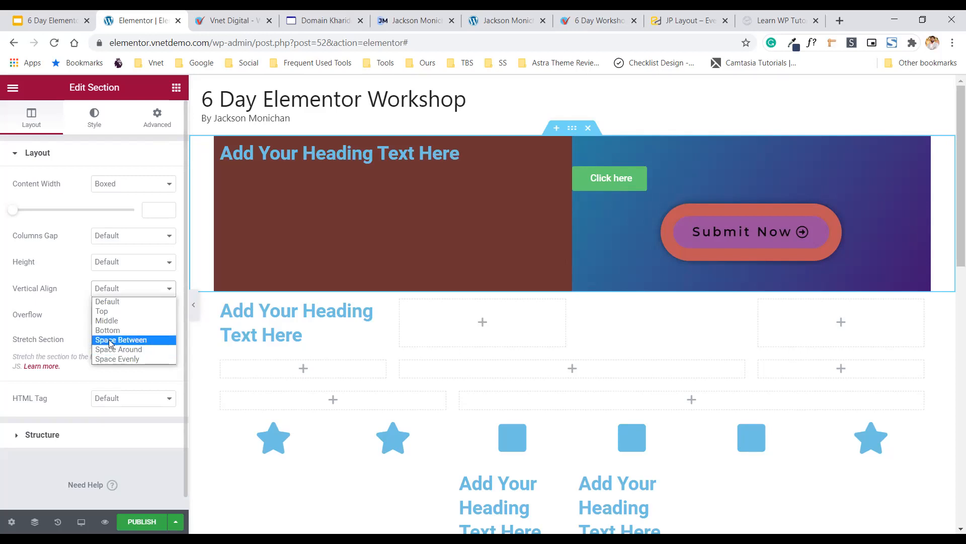
left_click(108, 302)
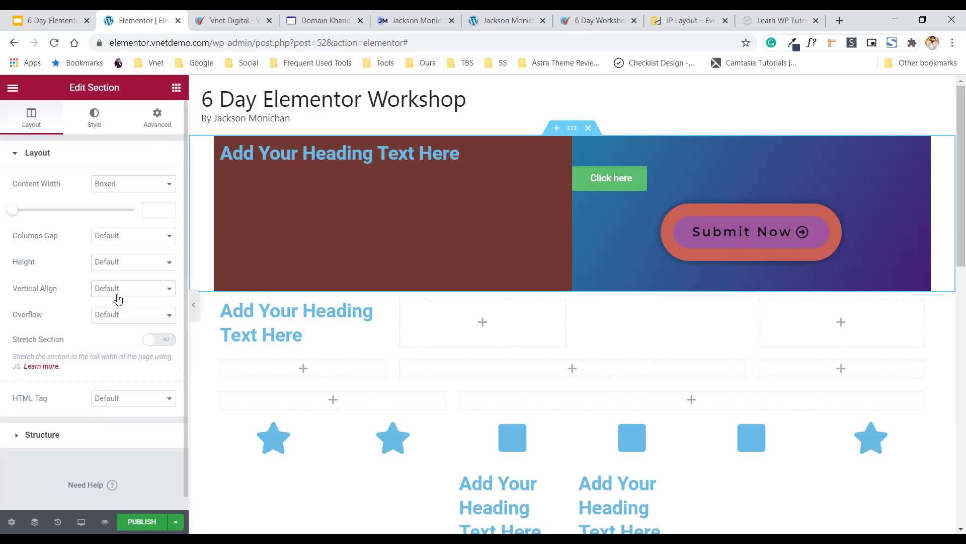
left_click(114, 315)
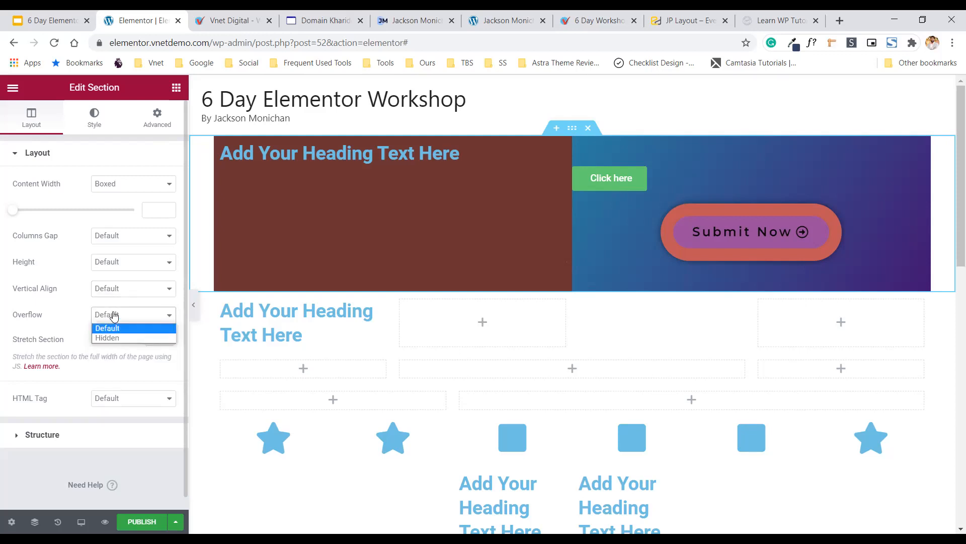
left_click(85, 316)
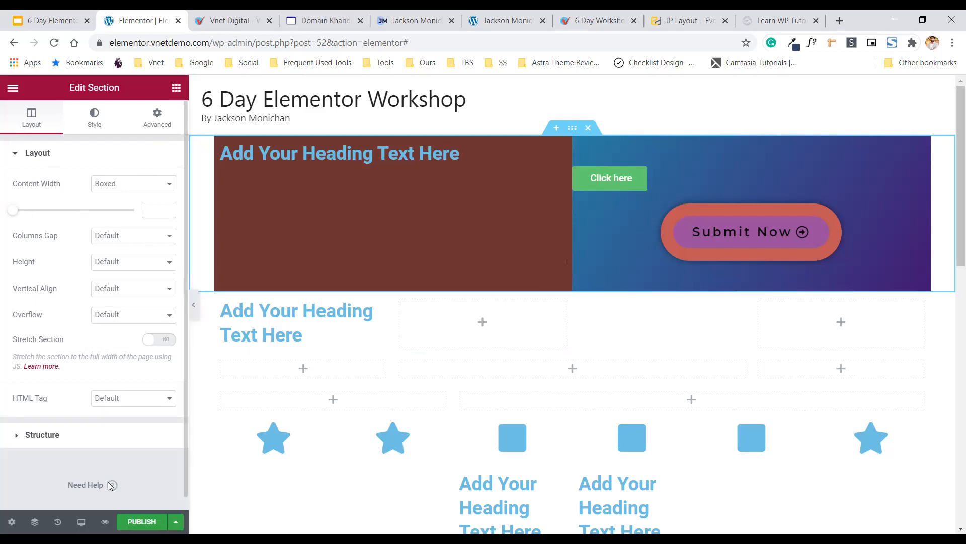
Try the 33, 66 and 66, 33 column structures on the section and restore the 50, 50 split.
left_click(50, 436)
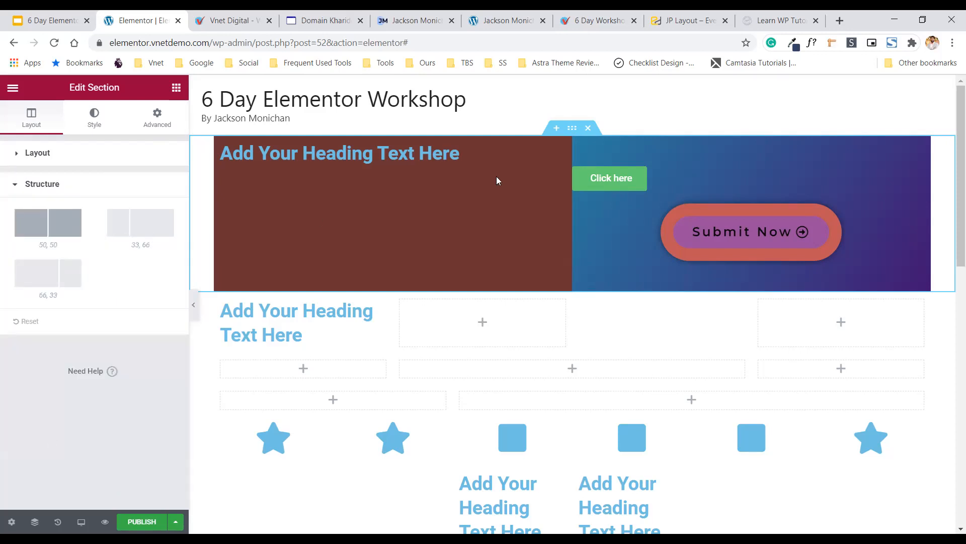
left_click(140, 235)
left_click(50, 275)
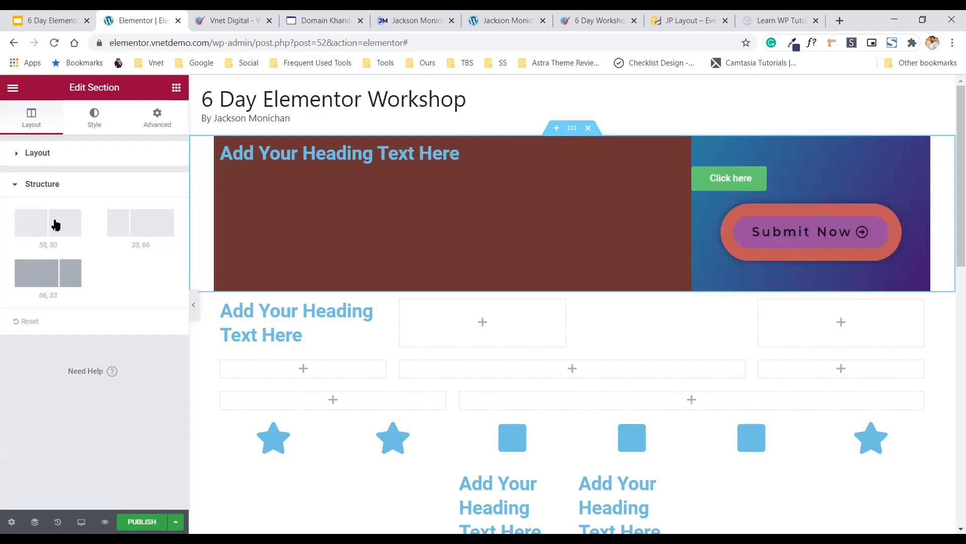
left_click(55, 224)
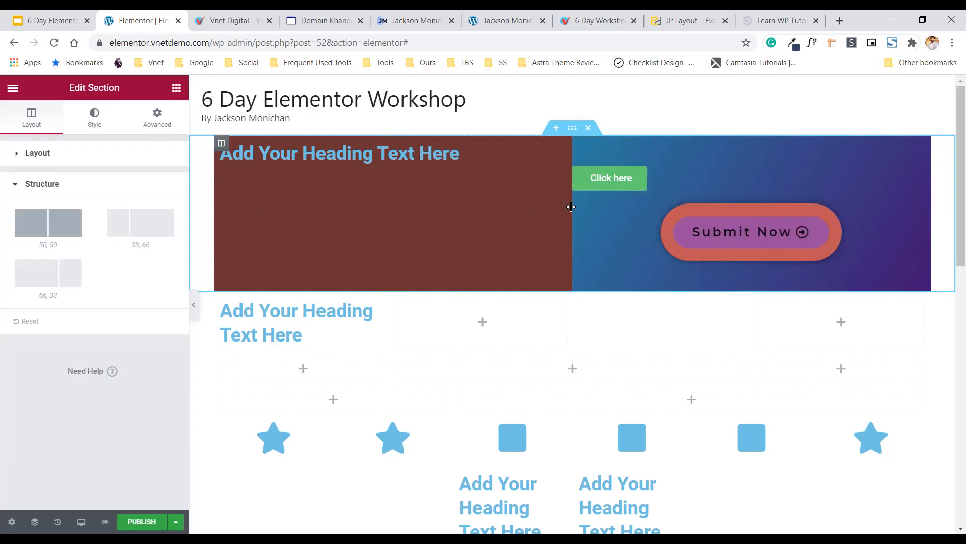
left_click(43, 156)
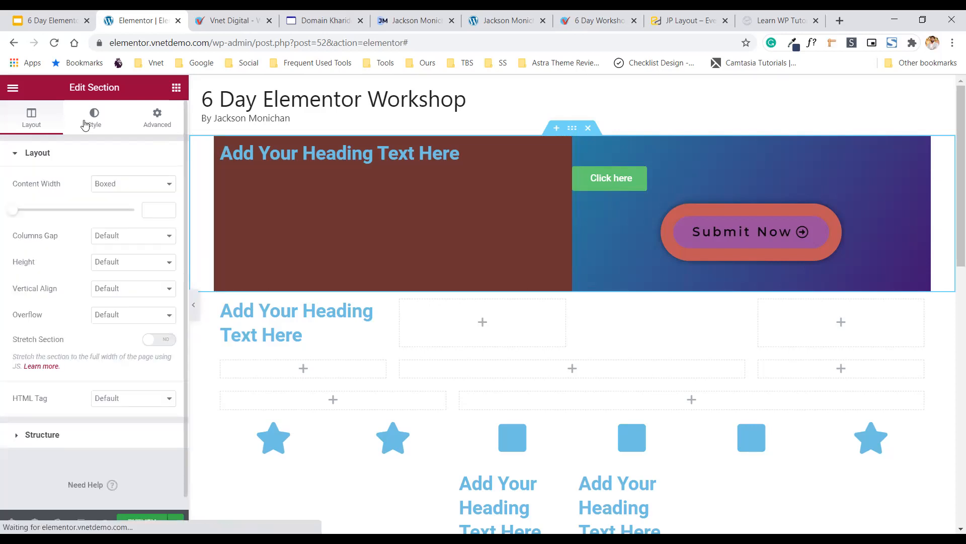
View the full-screen video section at the start of the JP Layout page as a background example and return to the Elementor editor.
left_click(85, 124)
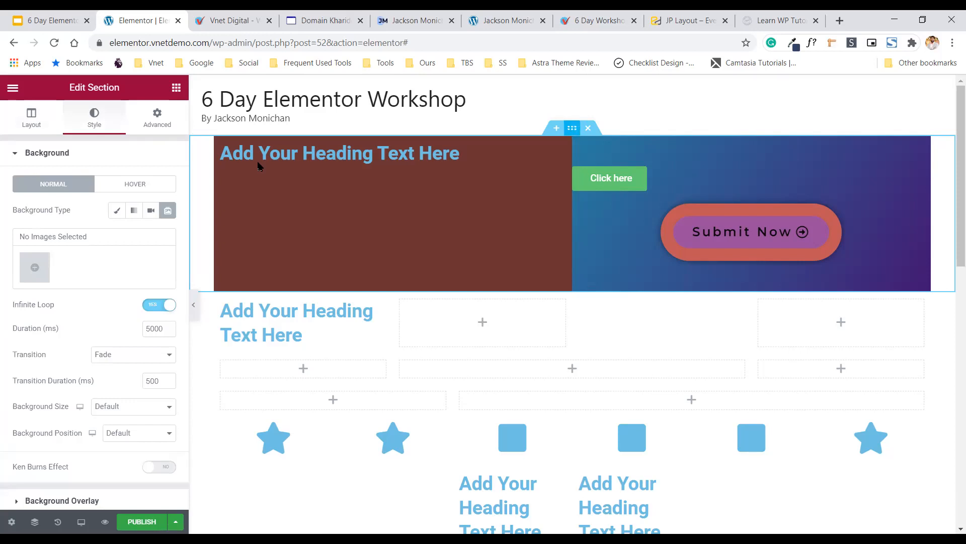
left_click(32, 120)
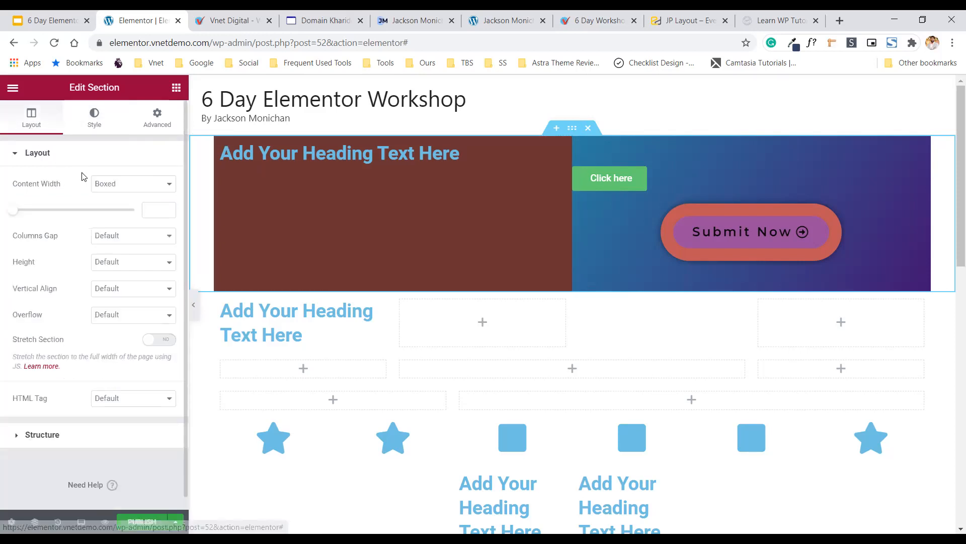
left_click(86, 130)
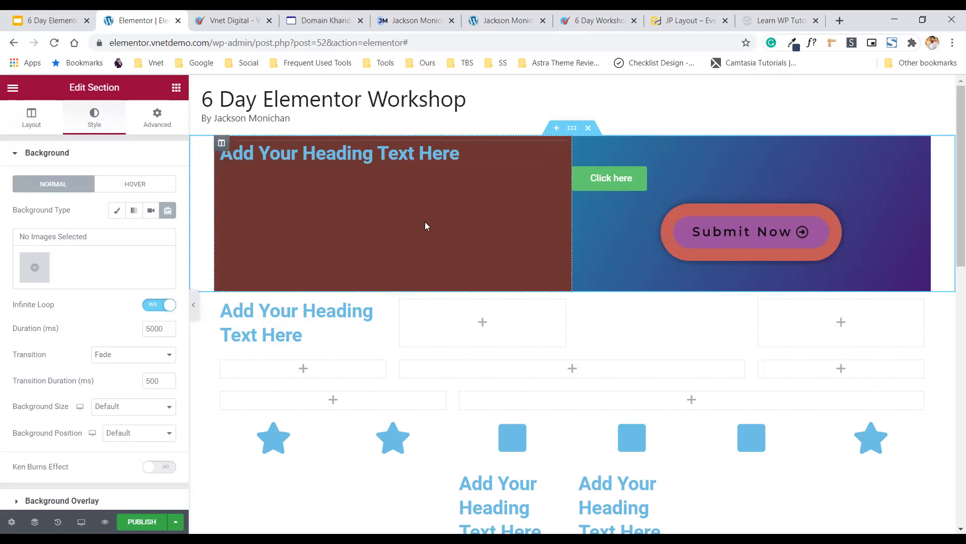
key("ctrl+8")
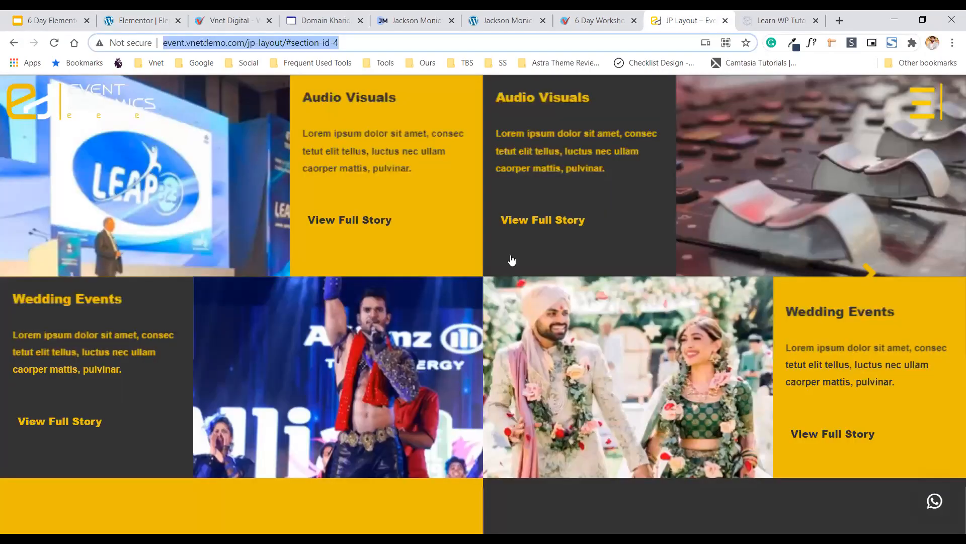
scroll(512, 259, "up", 15)
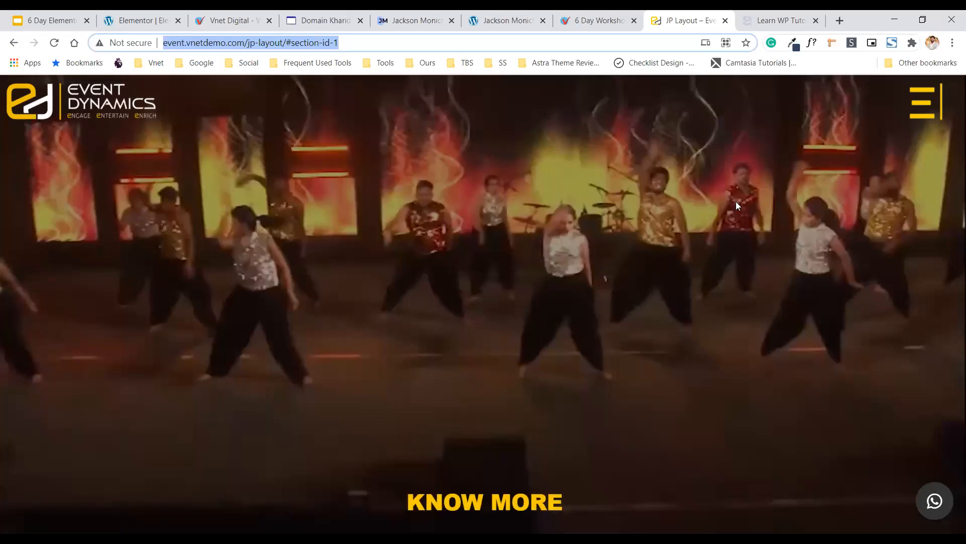
left_click(136, 25)
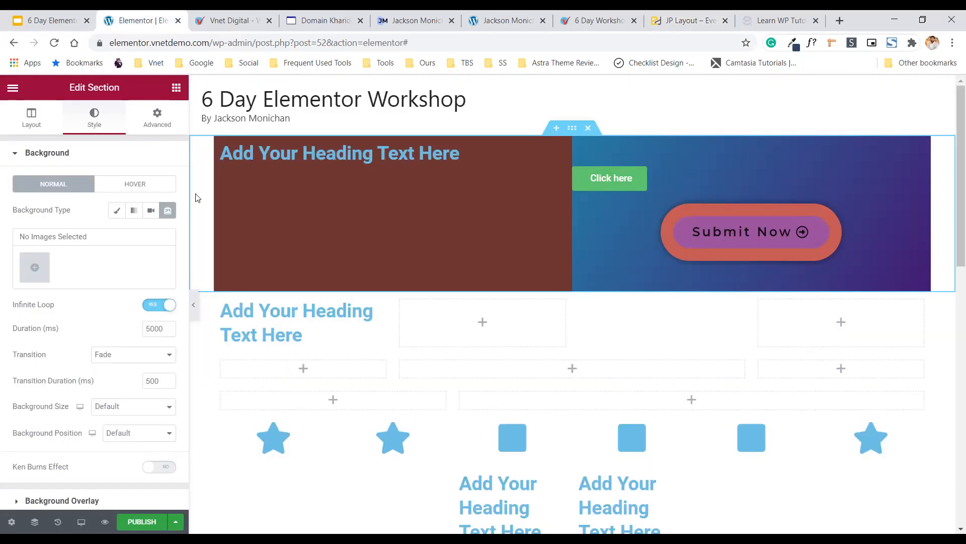
Try the Video and Classic background types on the section, check the hover background options, and return to Slideshow.
left_click(151, 211)
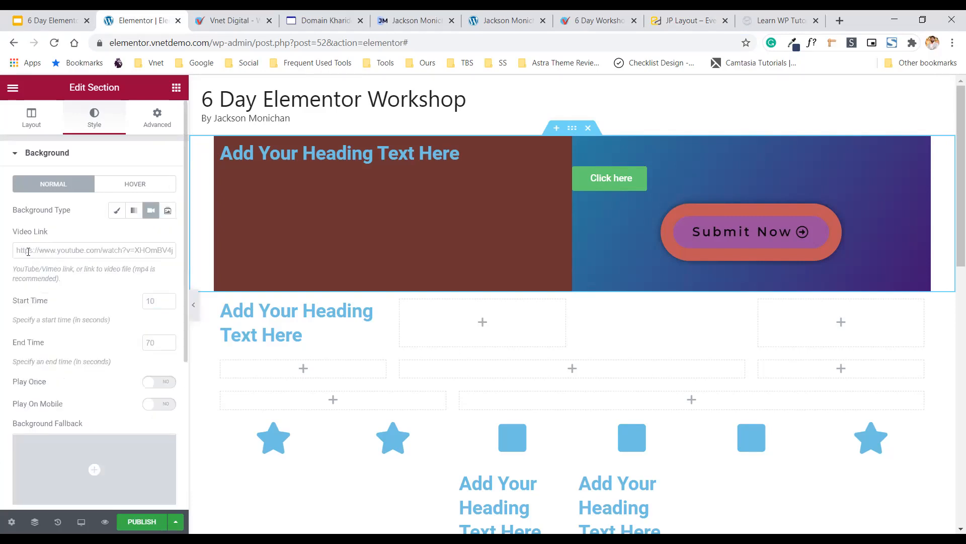
left_click(110, 244)
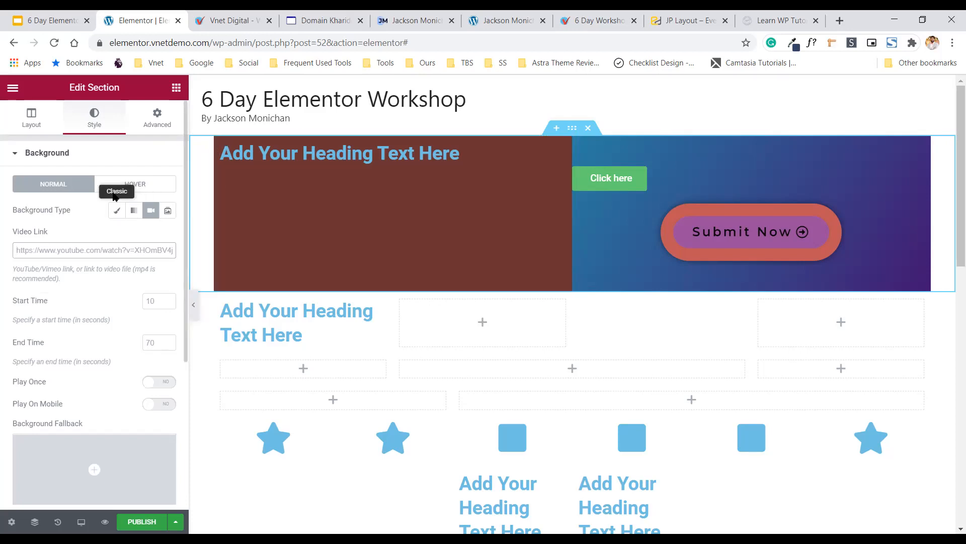
left_click(149, 187)
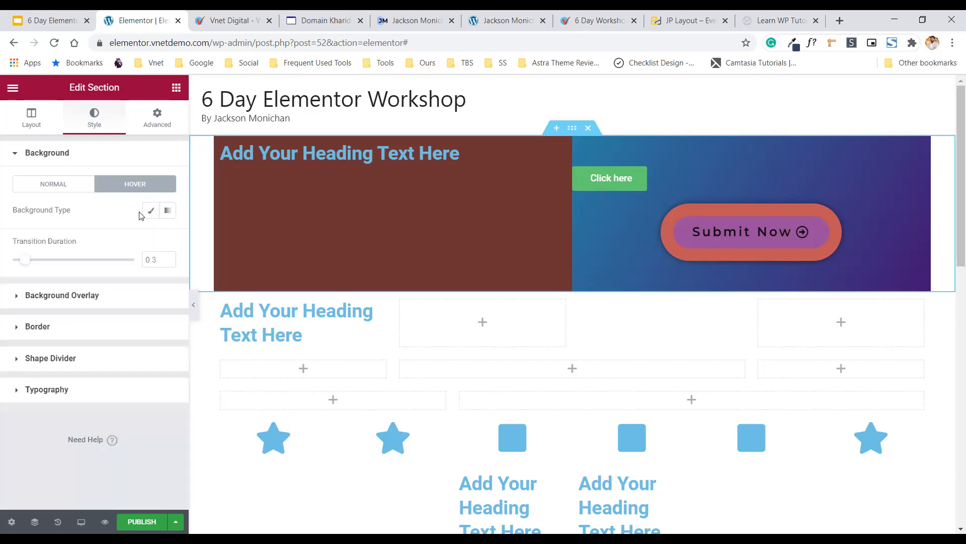
left_click(76, 189)
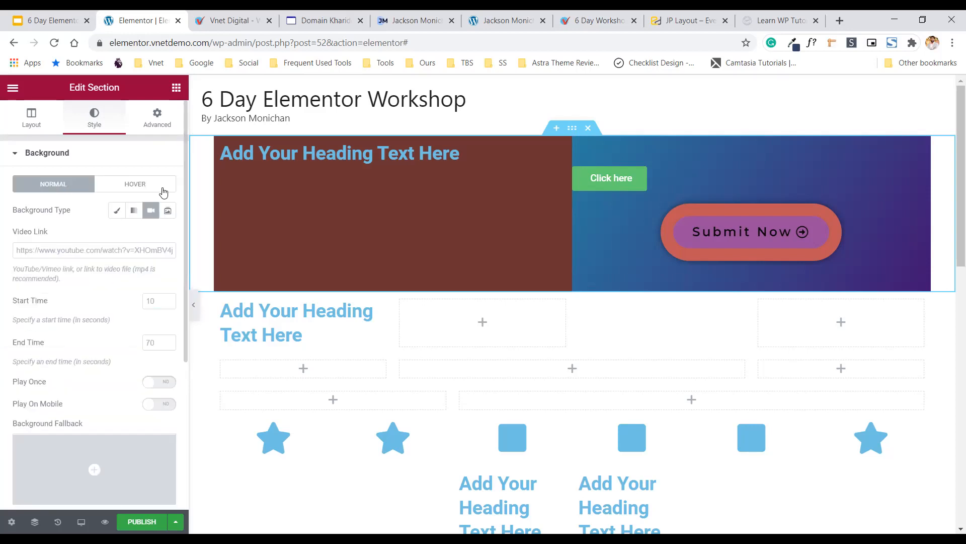
left_click(117, 210)
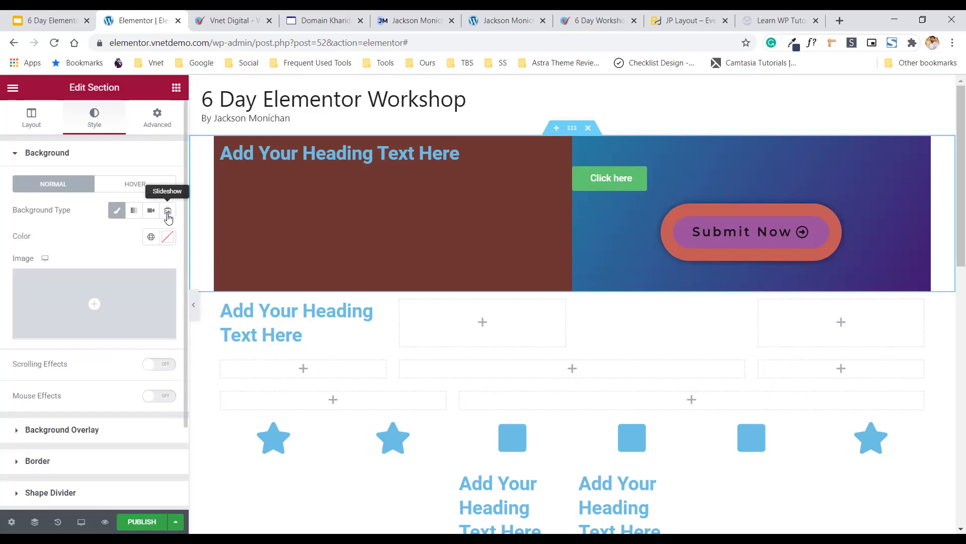
left_click(167, 212)
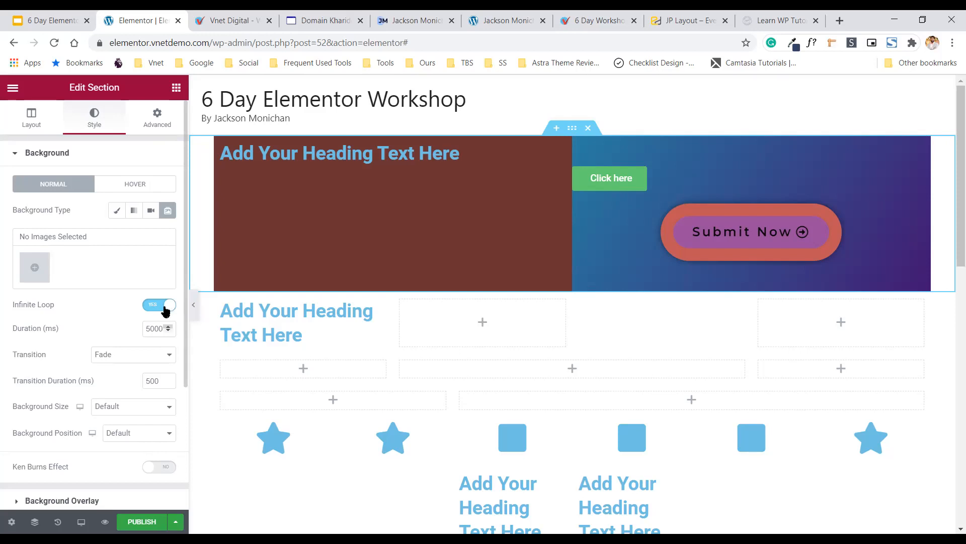
Set the slideshow background's transition duration to 3500 ms and look at the background size options.
double_click(157, 382)
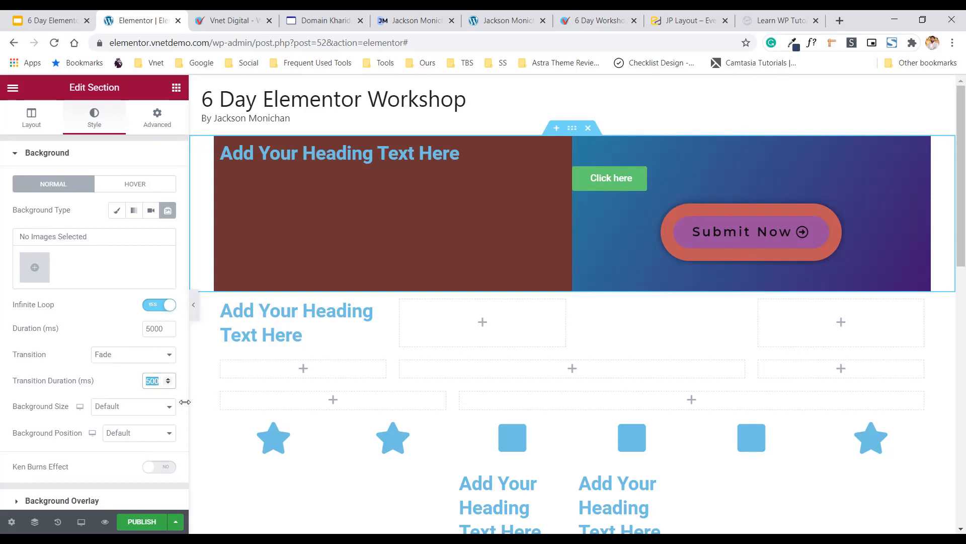
type("1000")
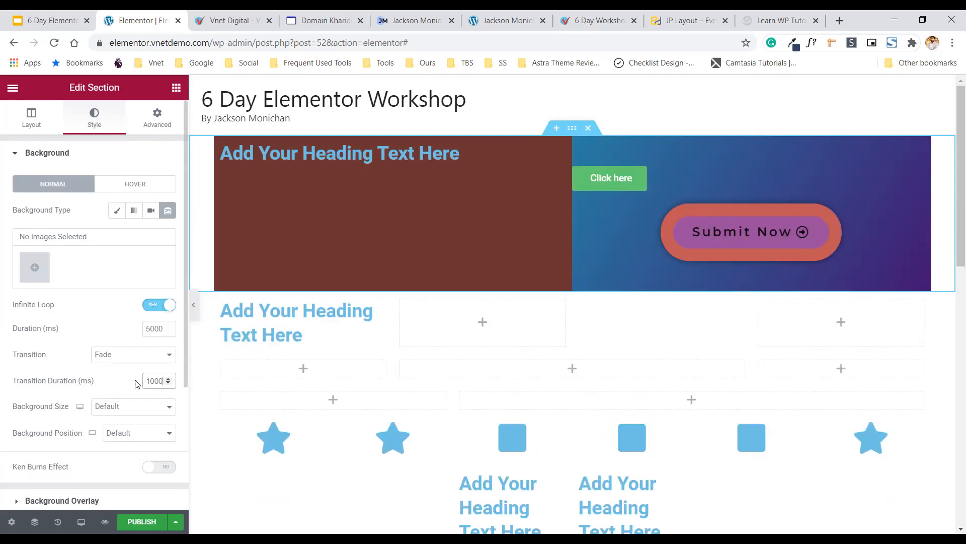
double_click(83, 384)
double_click(154, 384)
type("3500")
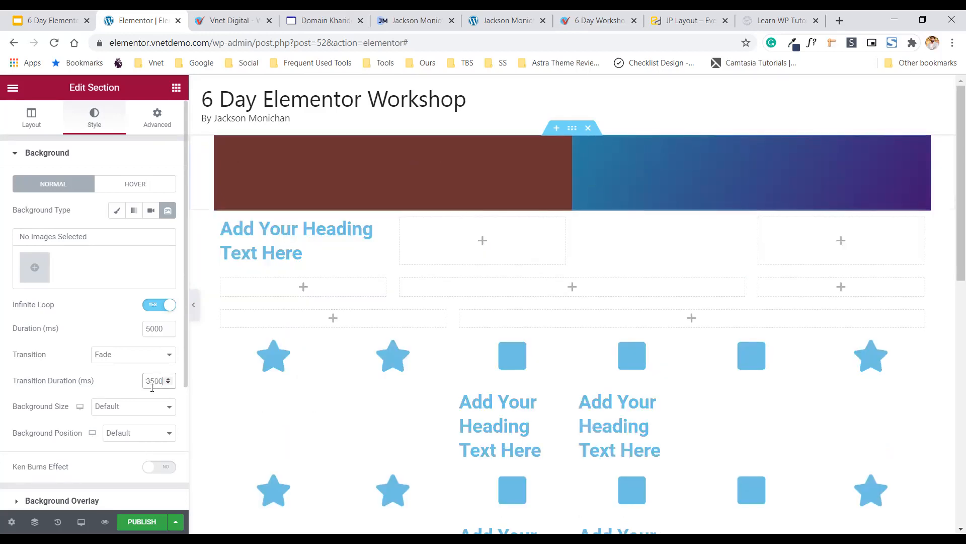
left_click(128, 411)
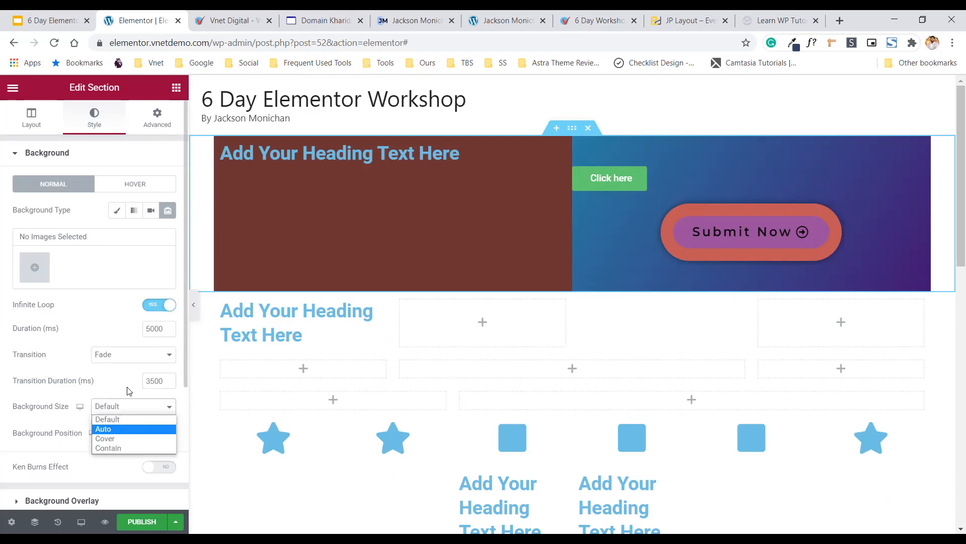
left_click(118, 433)
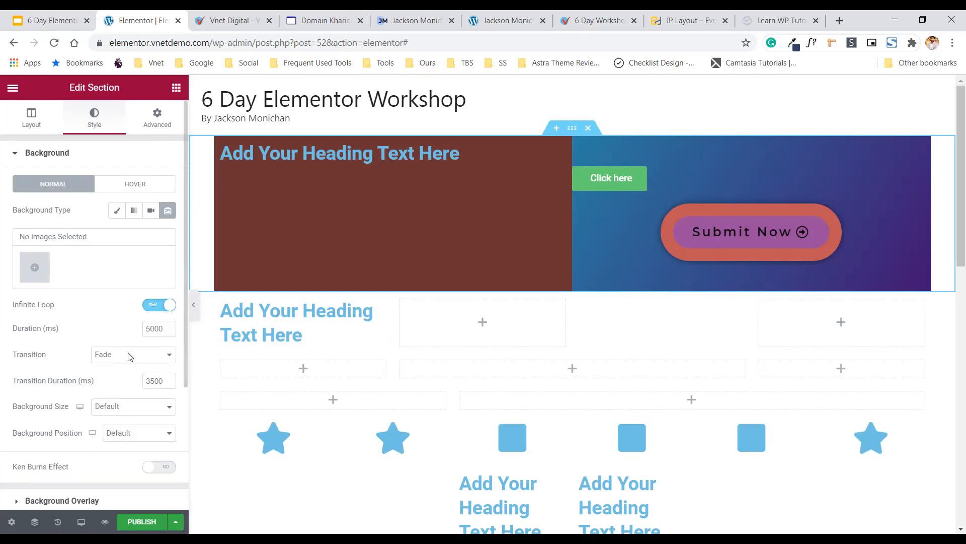
left_click(78, 340)
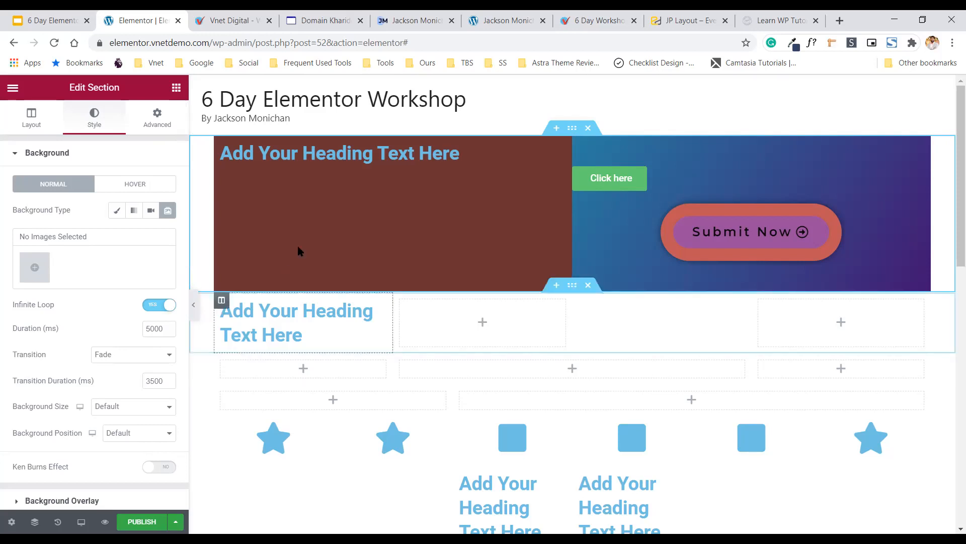
Switch the section's background type to Classic and review its Background Overlay and Border settings.
left_click(116, 211)
left_click(82, 158)
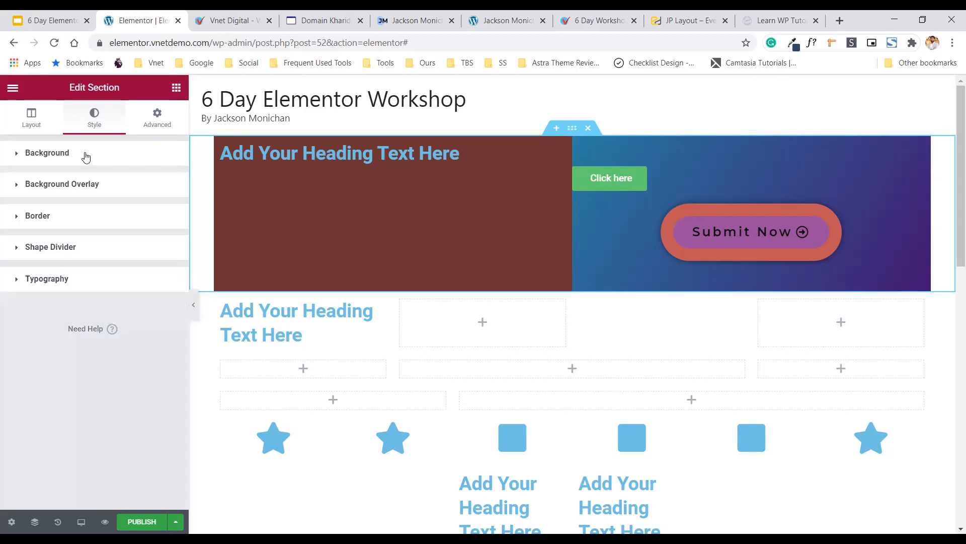
left_click(78, 188)
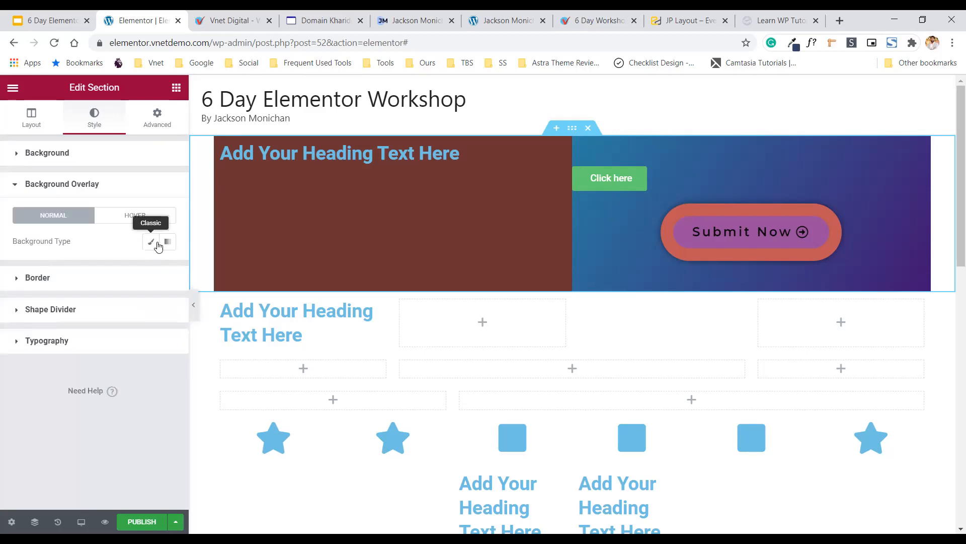
left_click(83, 186)
left_click(71, 232)
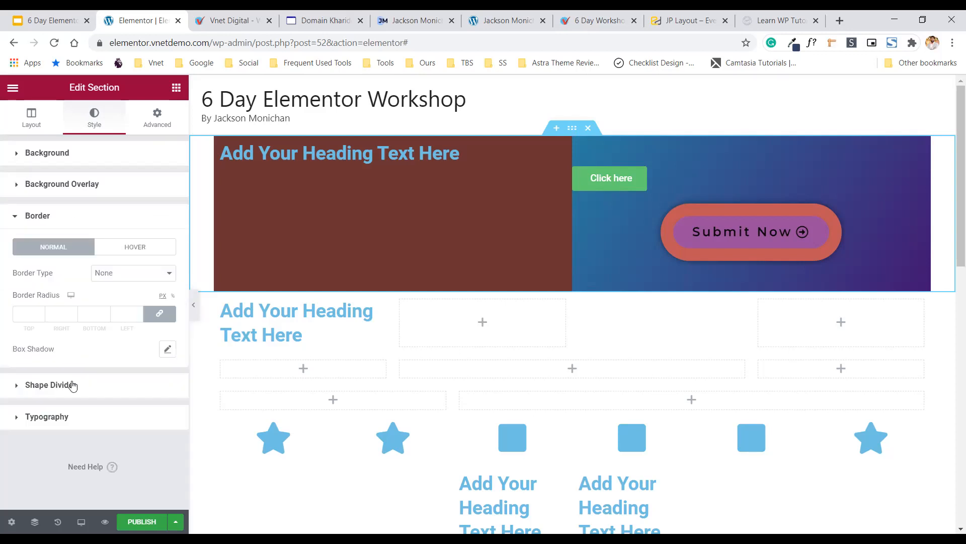
Add a Curve shape divider to the bottom edge of the section containing the Submit Now button.
left_click(51, 385)
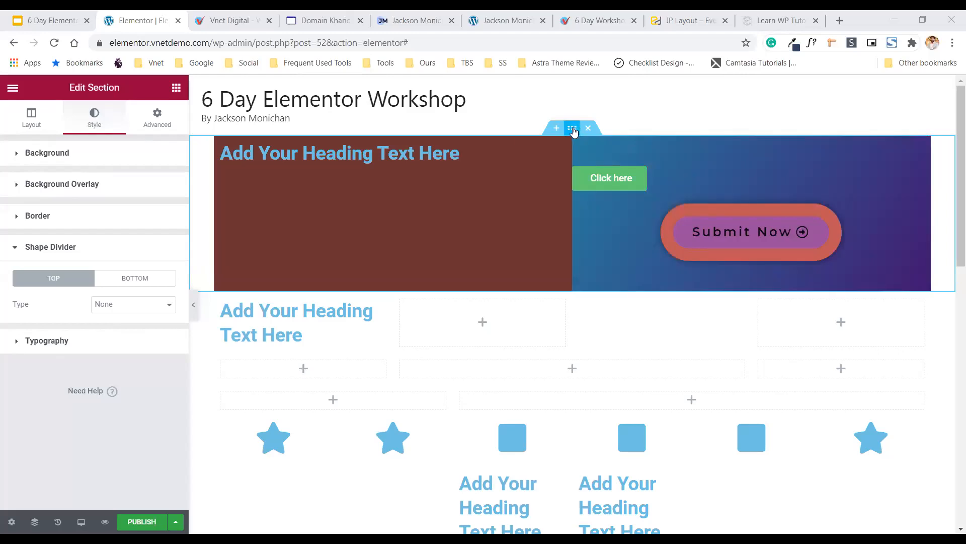
left_click(573, 129)
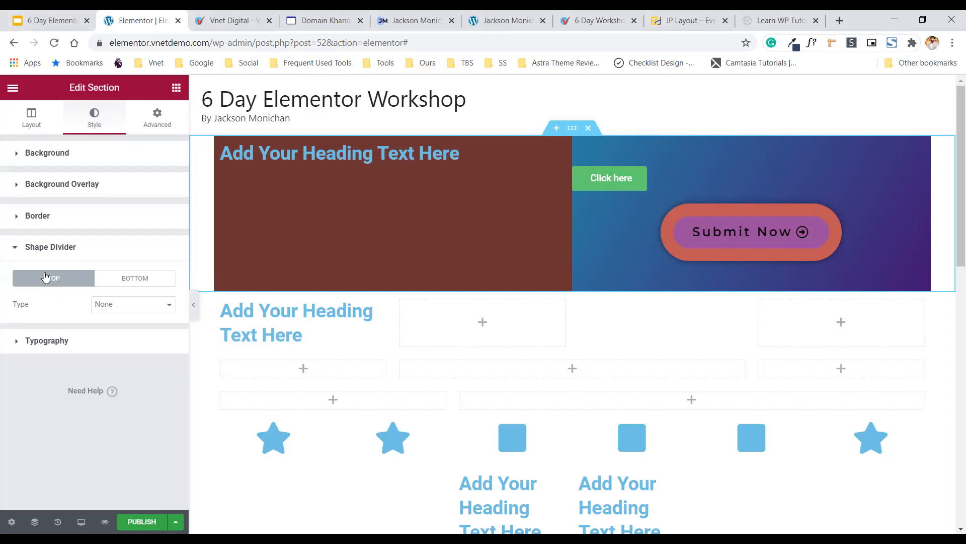
left_click(131, 282)
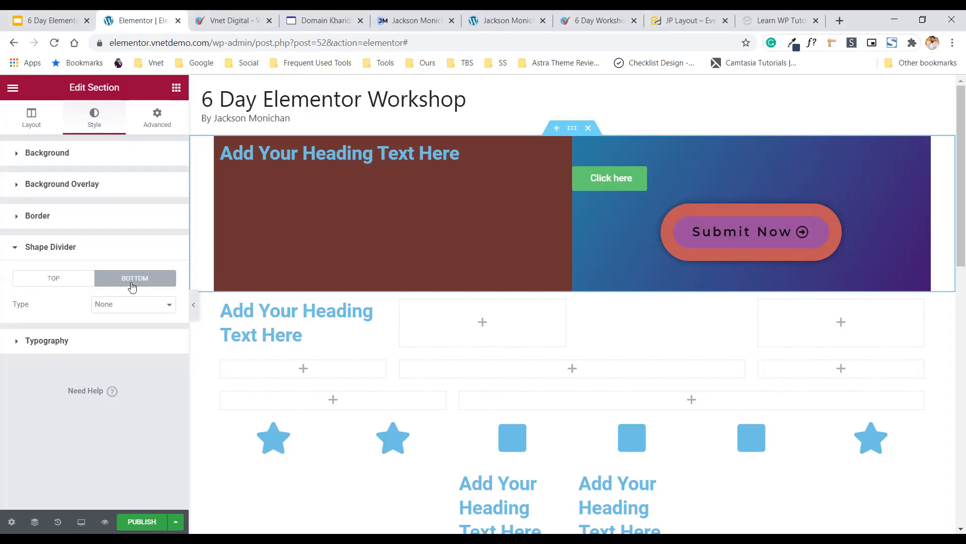
left_click(126, 304)
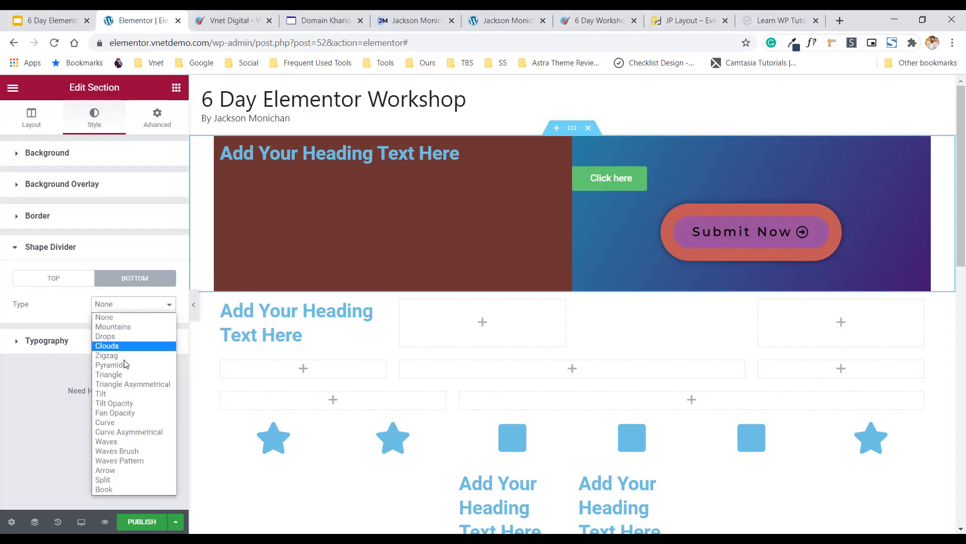
left_click(126, 425)
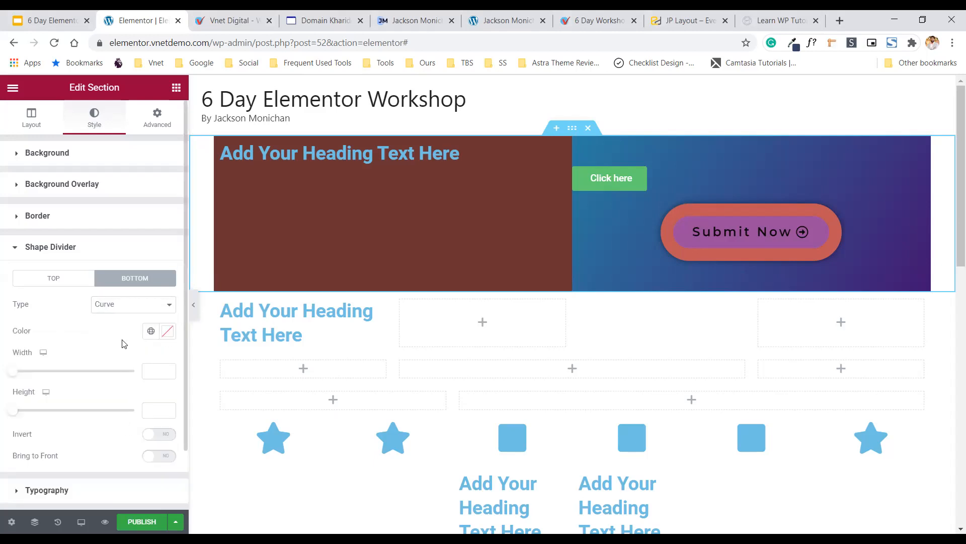
Color the Submit Now section's bottom Curve divider dark red (#803434) and invert its shape.
left_click(167, 331)
left_click(109, 205)
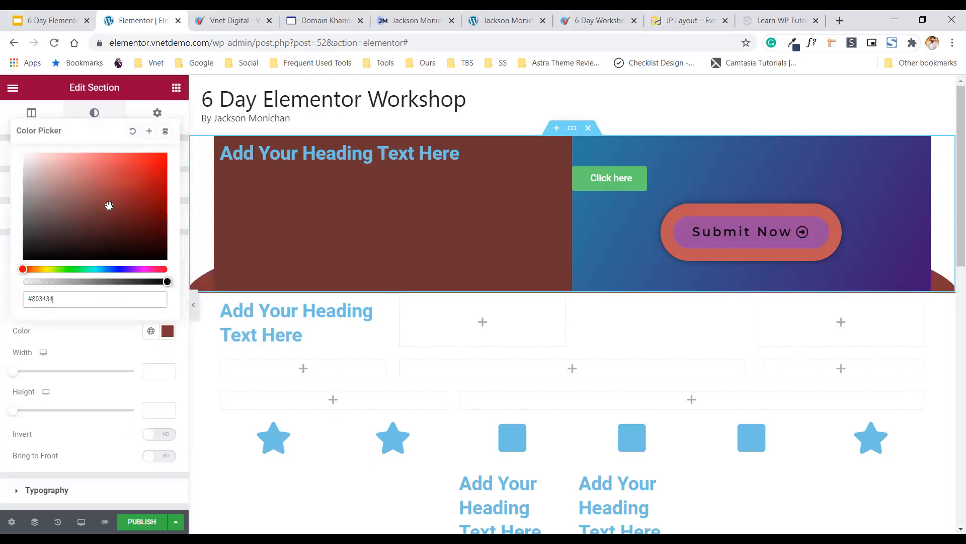
left_click(121, 361)
left_click(151, 436)
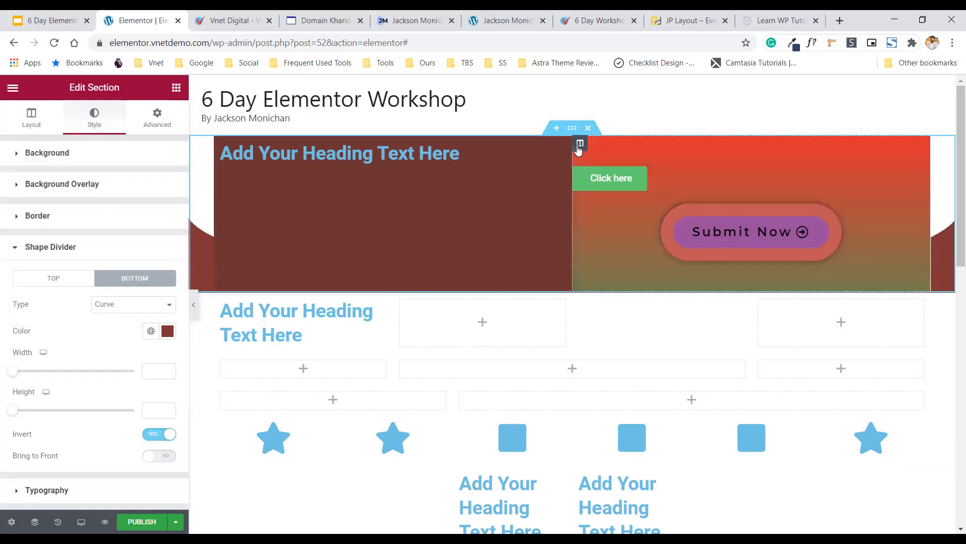
Give the empty three-column section with the wide middle column a Classic background in red (#DA5151).
scroll(571, 328, "down", 3)
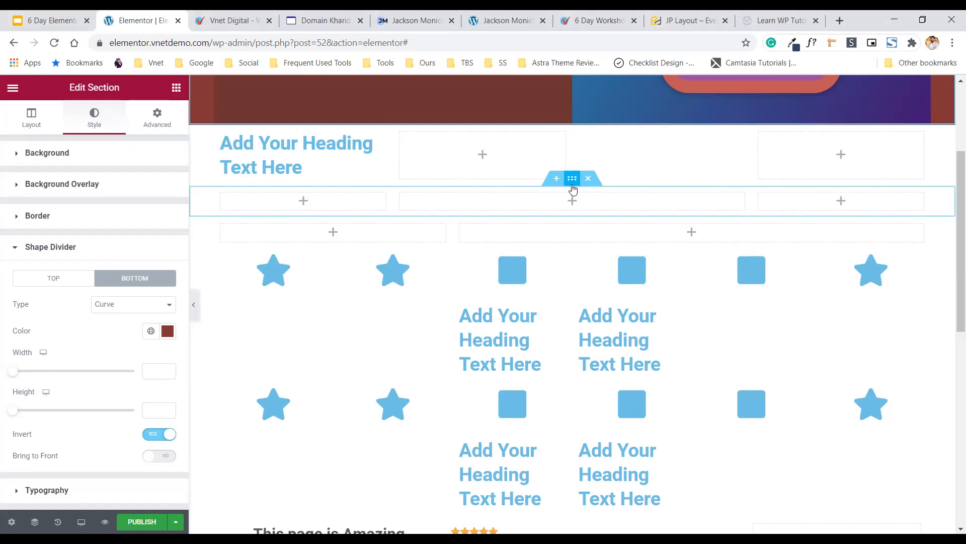
left_click(572, 185)
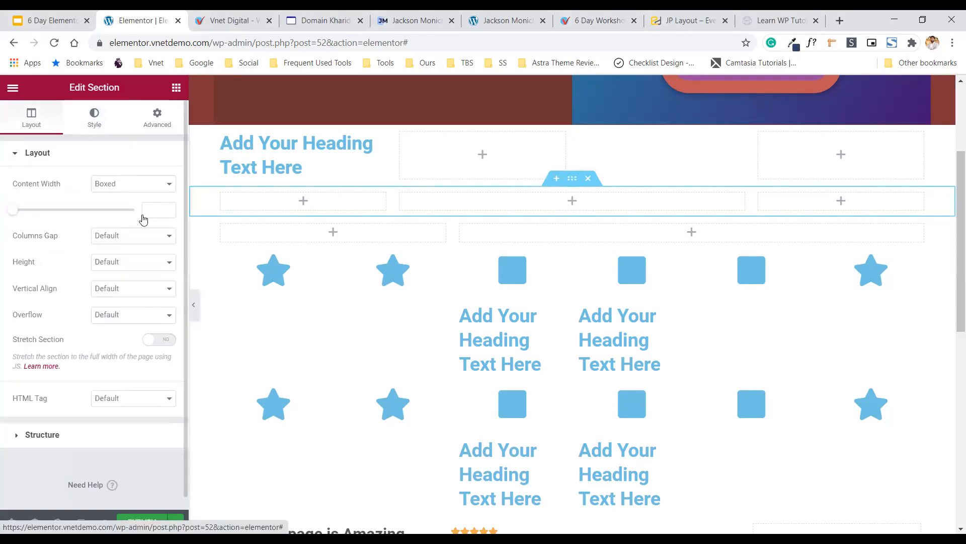
left_click(90, 127)
left_click(117, 210)
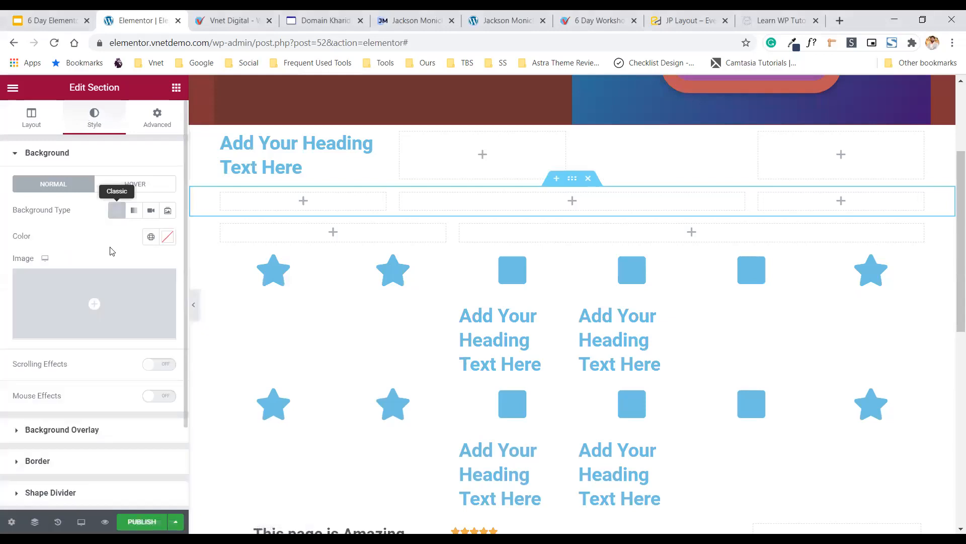
left_click(166, 236)
left_click(113, 297)
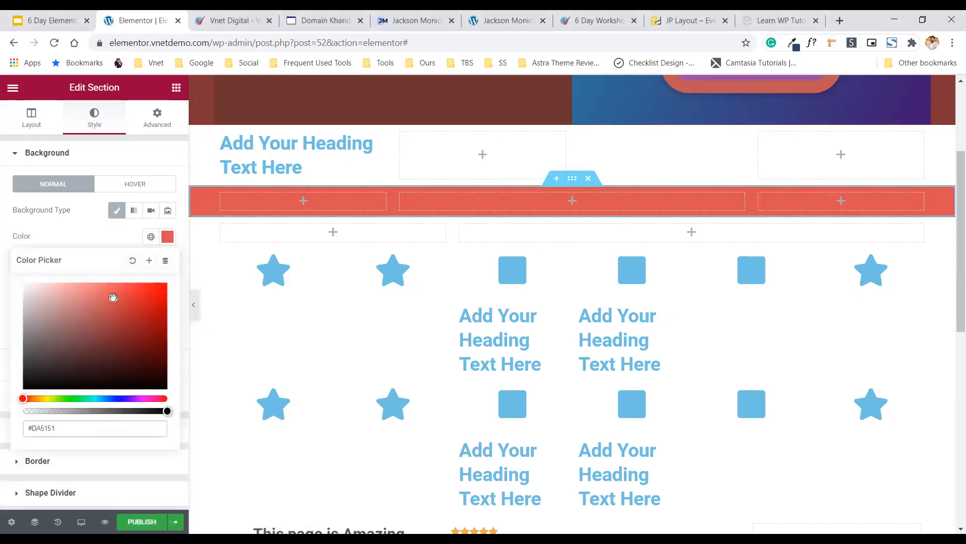
left_click(78, 153)
Add a Zigzag shape divider to the red section's bottom edge with a width of 154.
left_click(77, 151)
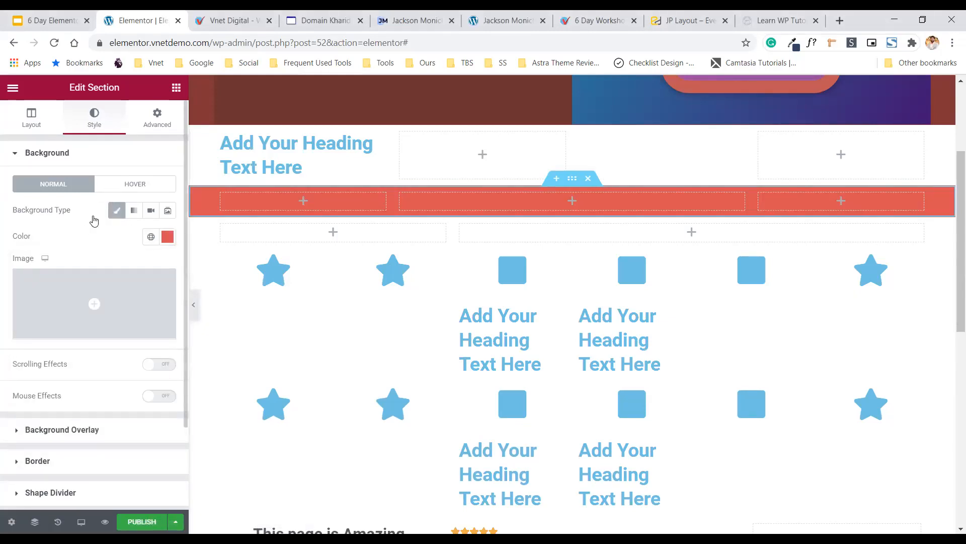
left_click(83, 252)
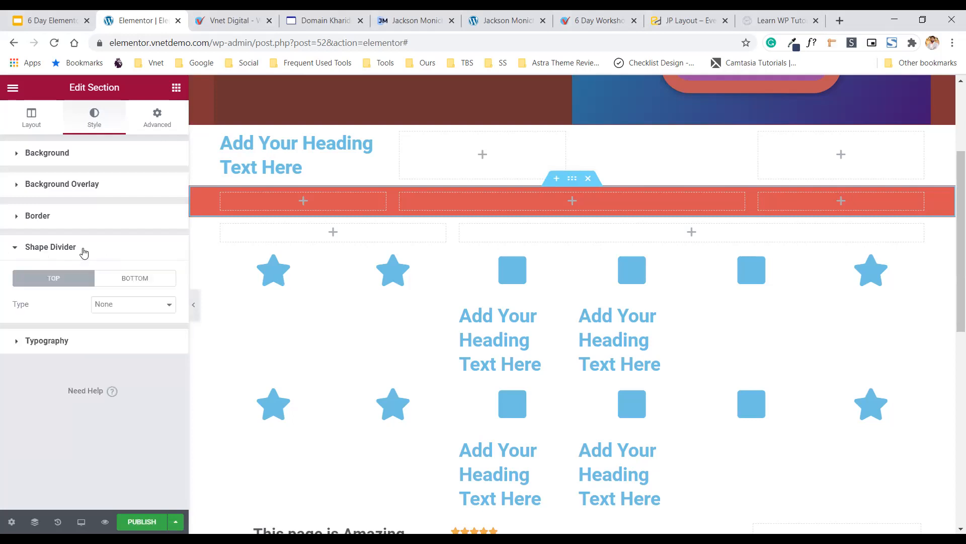
left_click(125, 276)
left_click(136, 315)
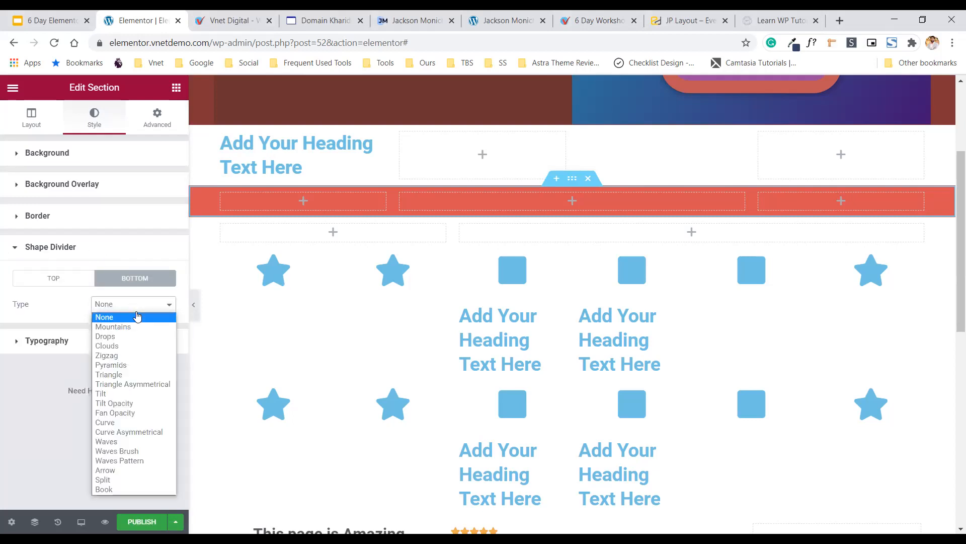
left_click(124, 355)
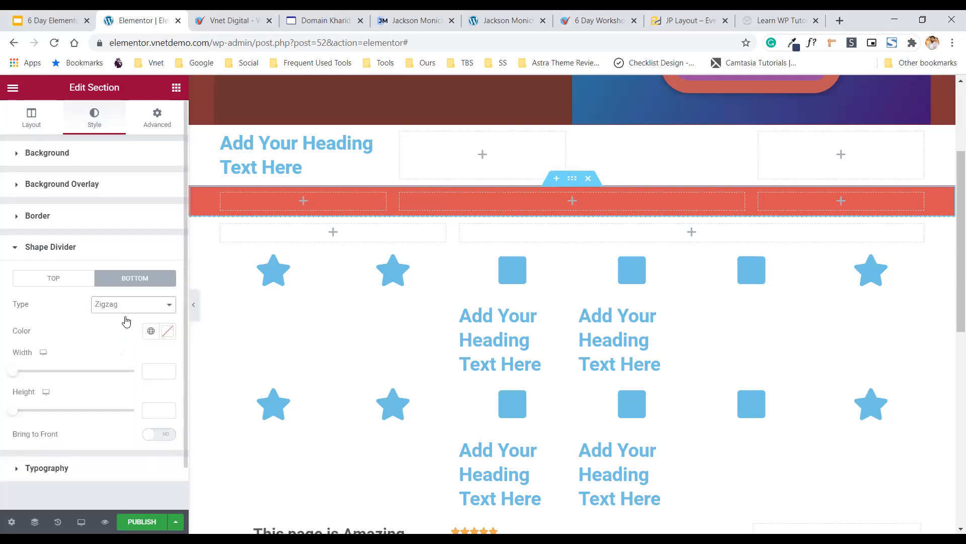
left_click_drag(14, 371, 46, 373)
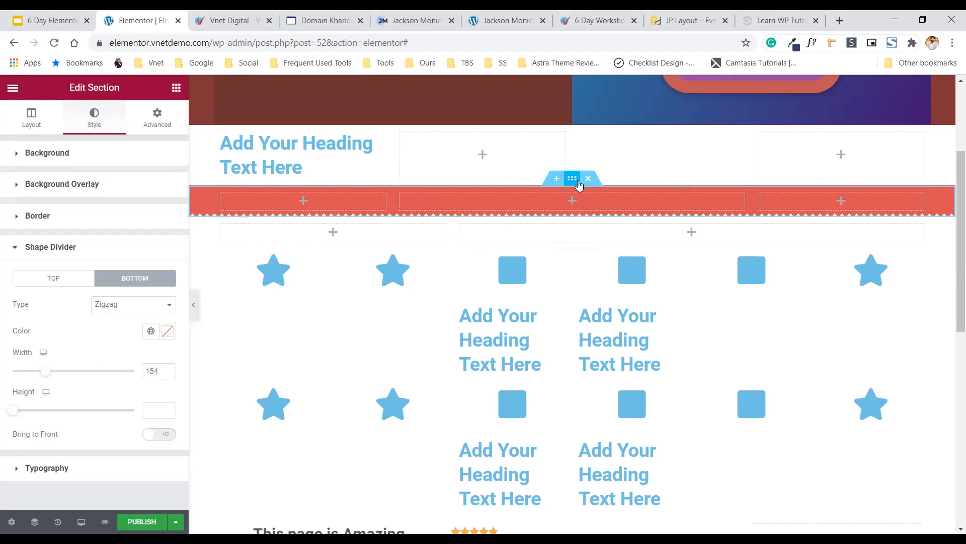
Set the red section's height to Min Height with a minimum of 393 px.
left_click(33, 116)
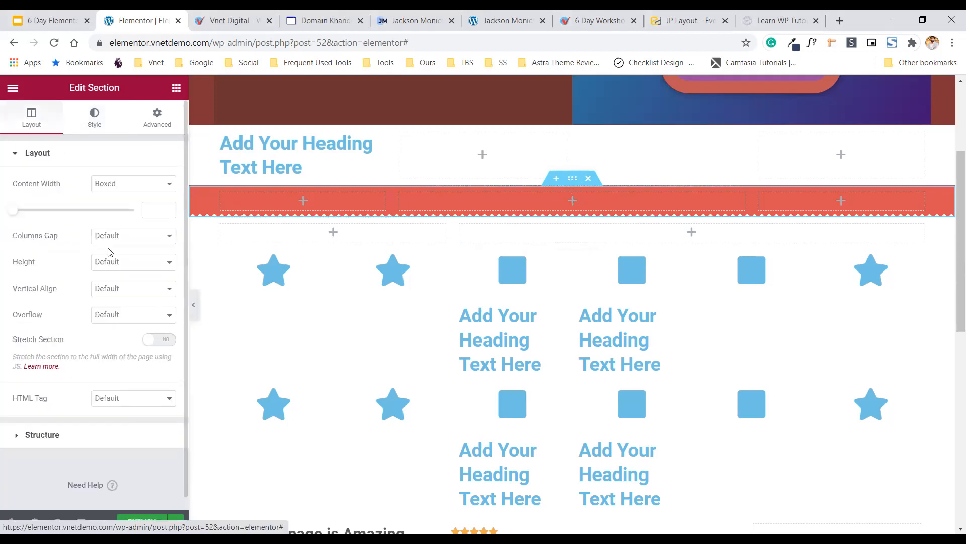
left_click(114, 272)
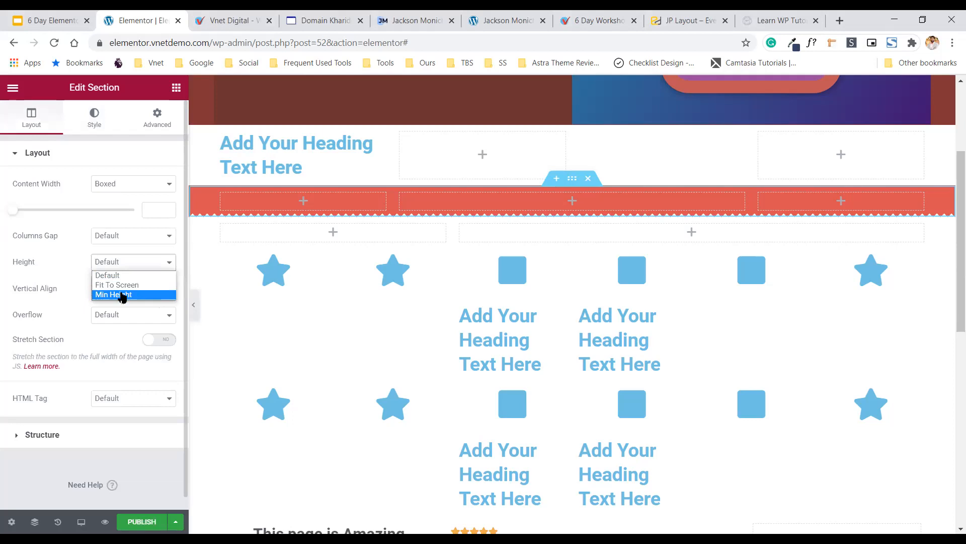
left_click(123, 296)
mouse_move(46, 303)
left_mouse_down()
mouse_move(37, 305)
mouse_move(45, 305)
left_mouse_up()
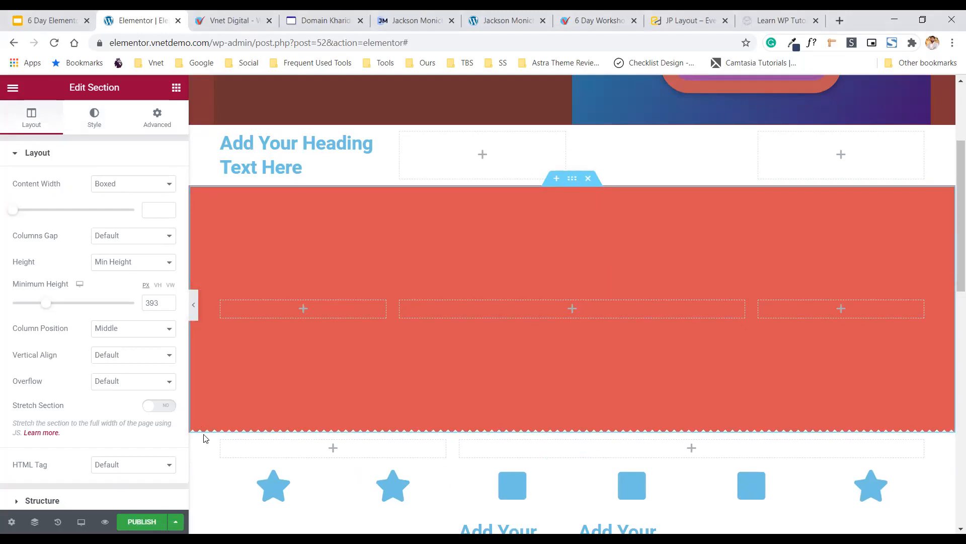
Try a Triangle shape divider on the red section's bottom edge with width 100 and height 59.
left_click(94, 118)
left_click(76, 155)
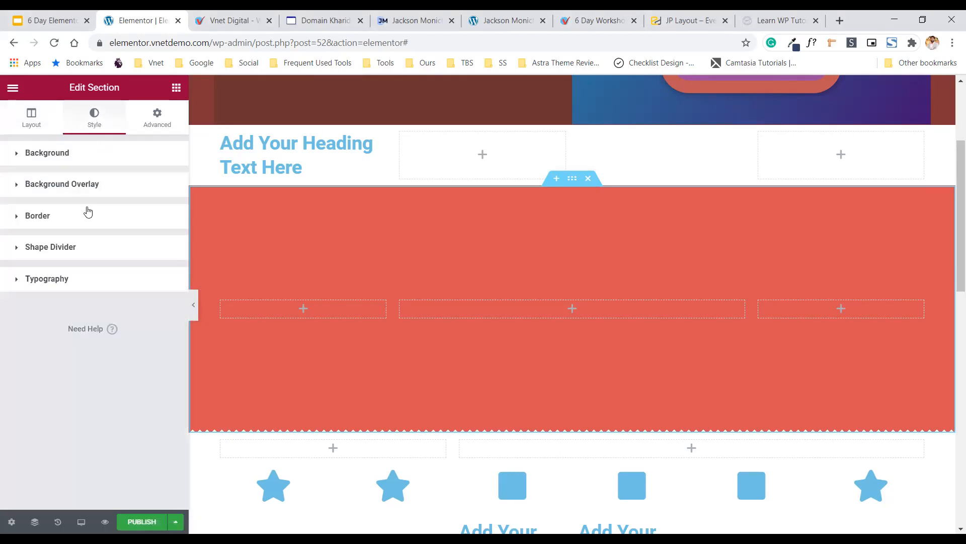
left_click(96, 250)
left_click(126, 279)
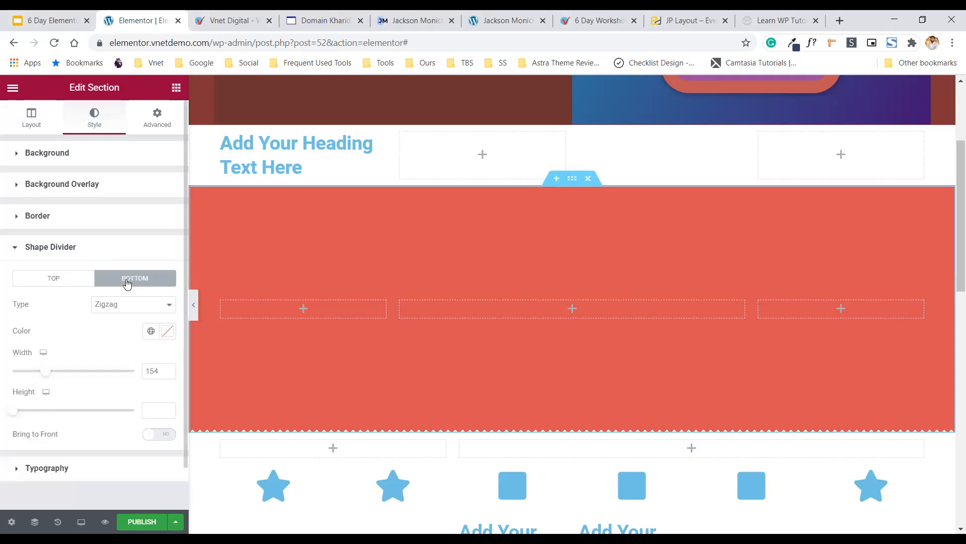
left_click(100, 310)
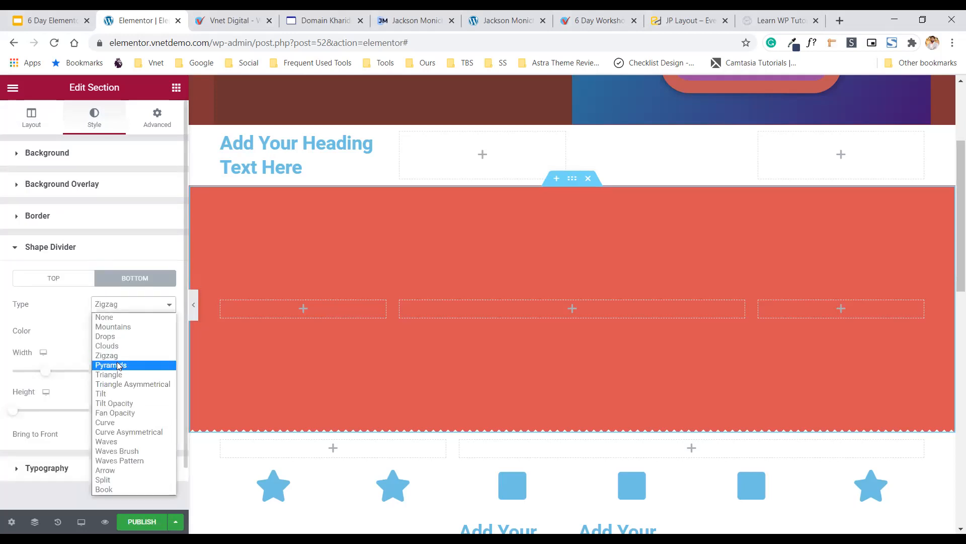
left_click(119, 374)
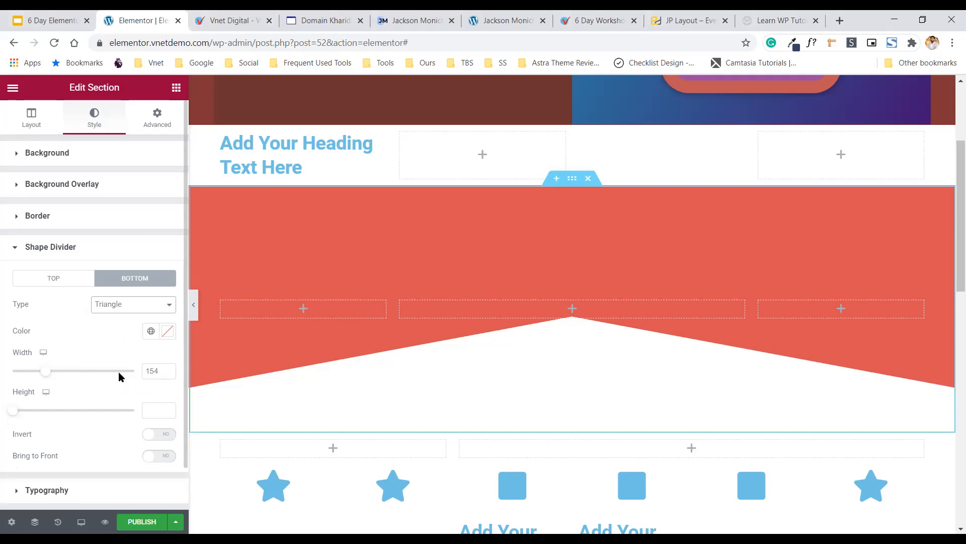
left_click_drag(52, 378, 1, 380)
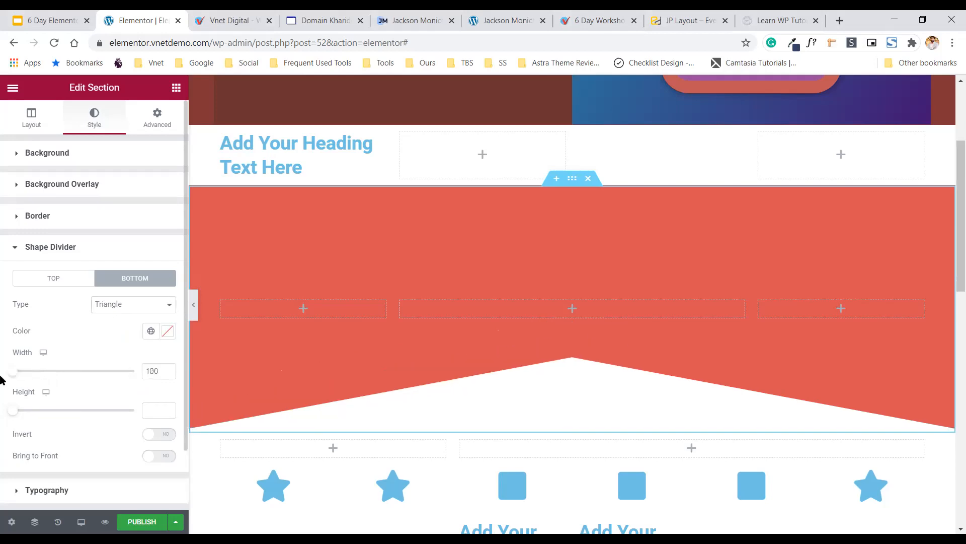
left_click_drag(13, 413, 33, 421)
Change the red section's bottom shape divider to Clouds and set its height to 116.
left_click(95, 304)
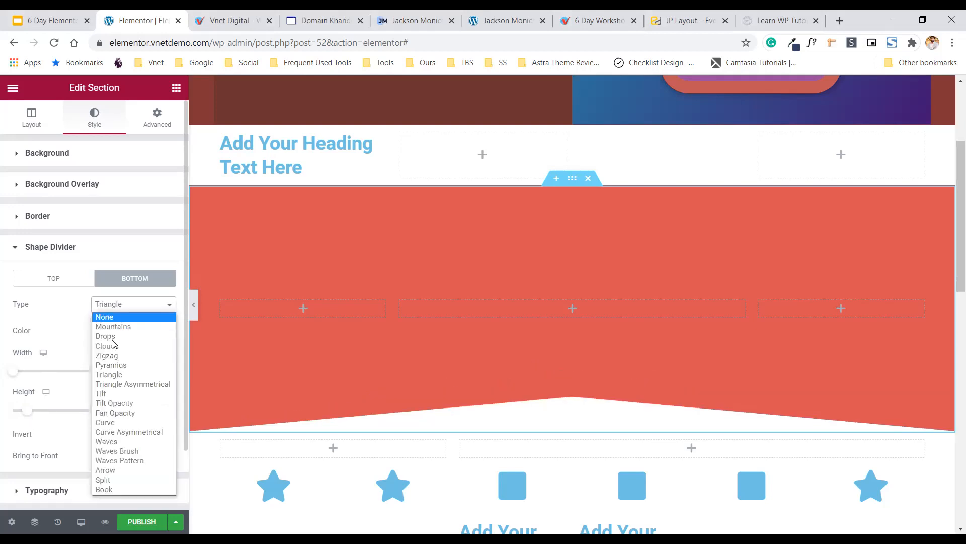
key("c")
key("Return")
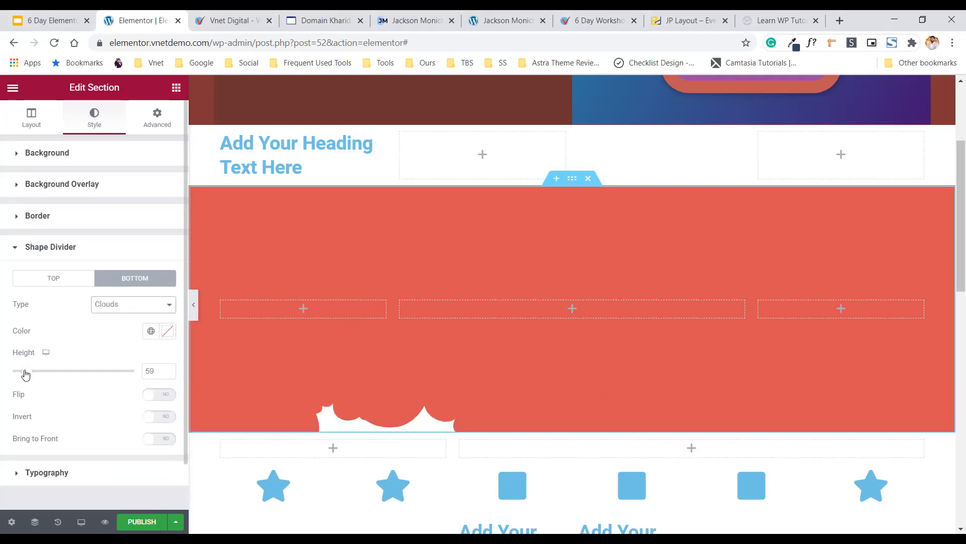
left_click(53, 372)
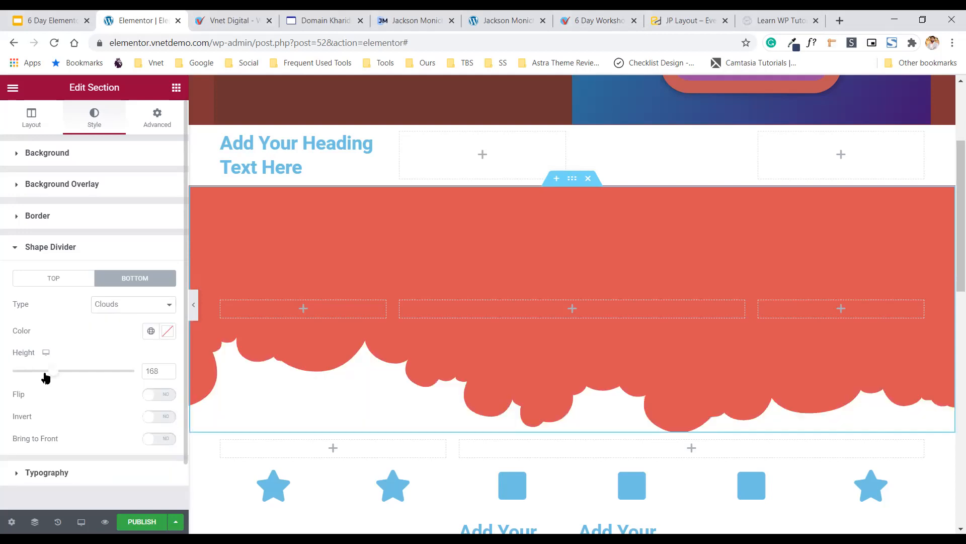
left_click(34, 374)
left_click(40, 374)
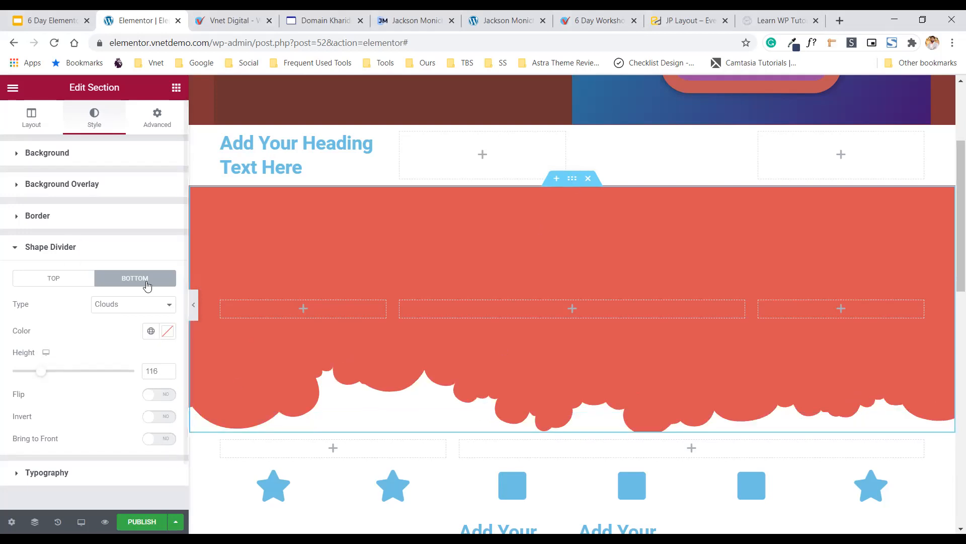
Add a Tilt shape divider to the red section's top edge with a height of 39.
left_click(71, 279)
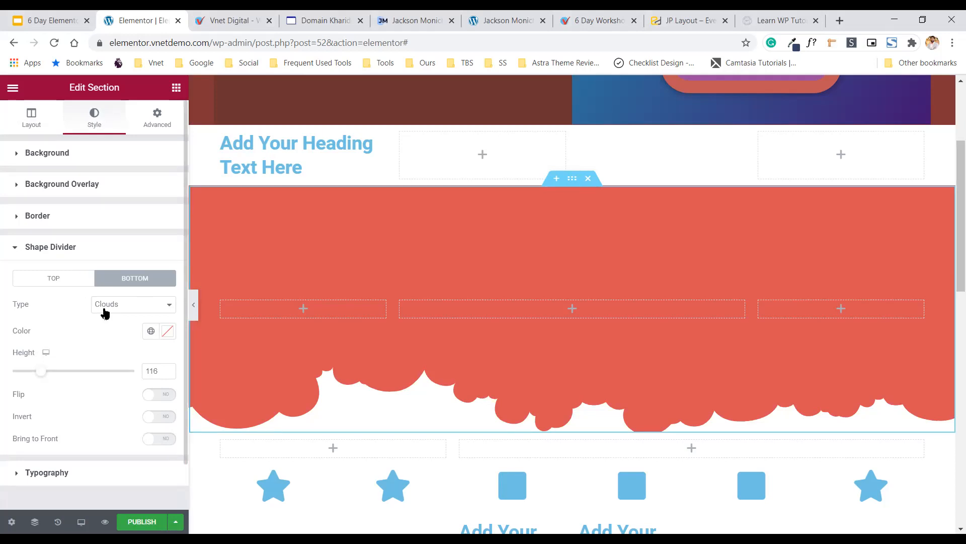
left_click(133, 304)
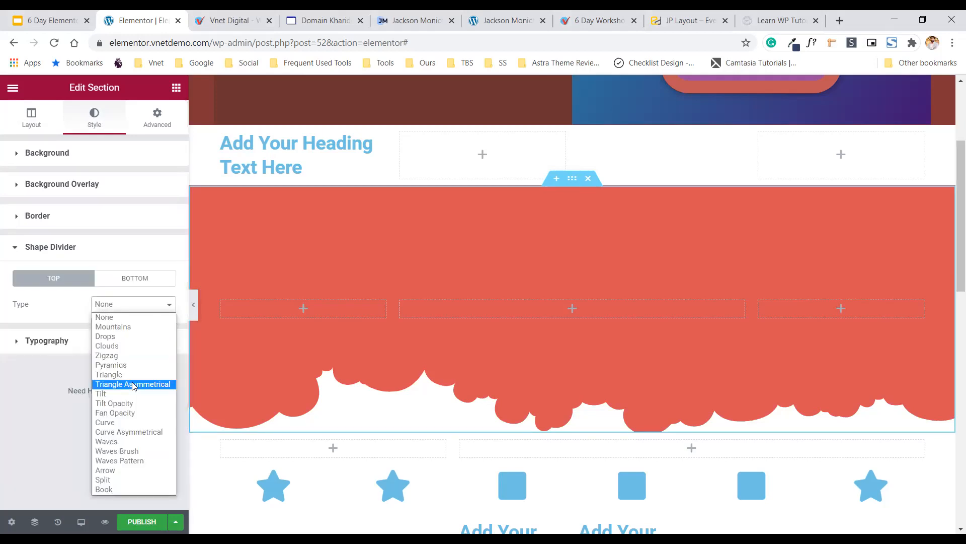
left_click(129, 390)
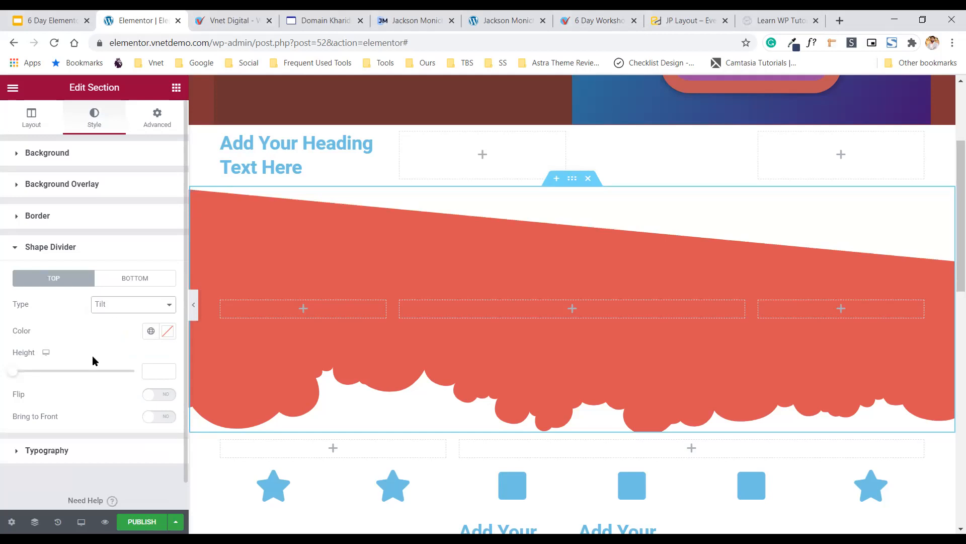
left_click_drag(20, 378, 21, 377)
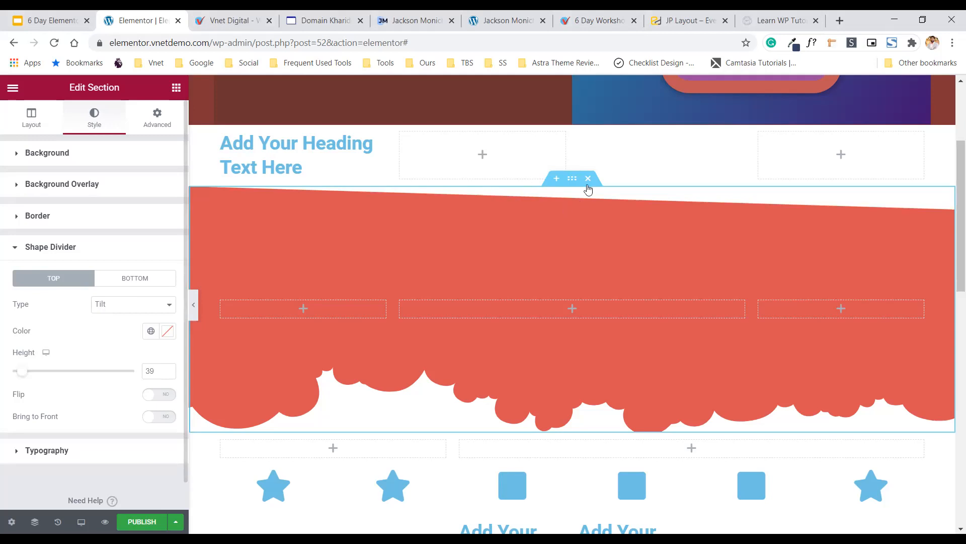
scroll(589, 326, "down", 1)
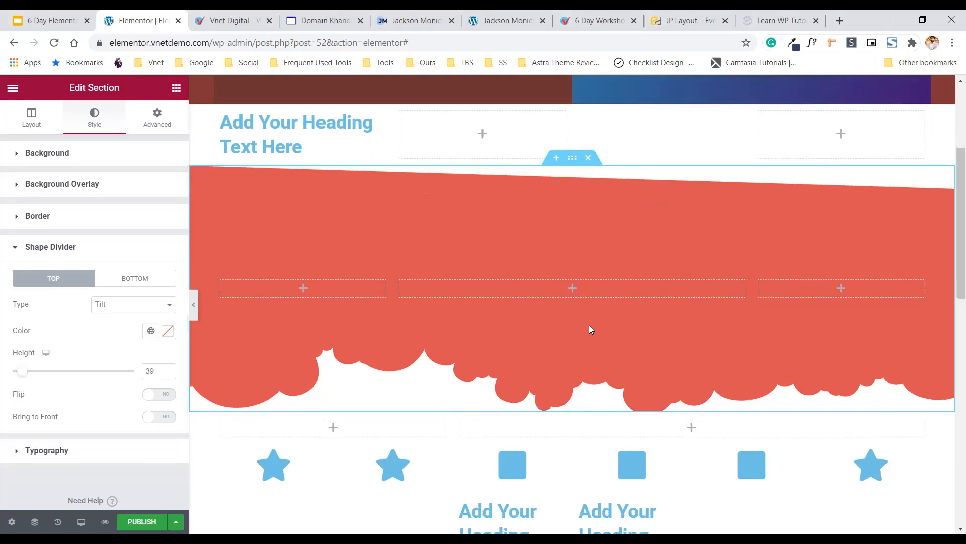
scroll(628, 324, "up", 1)
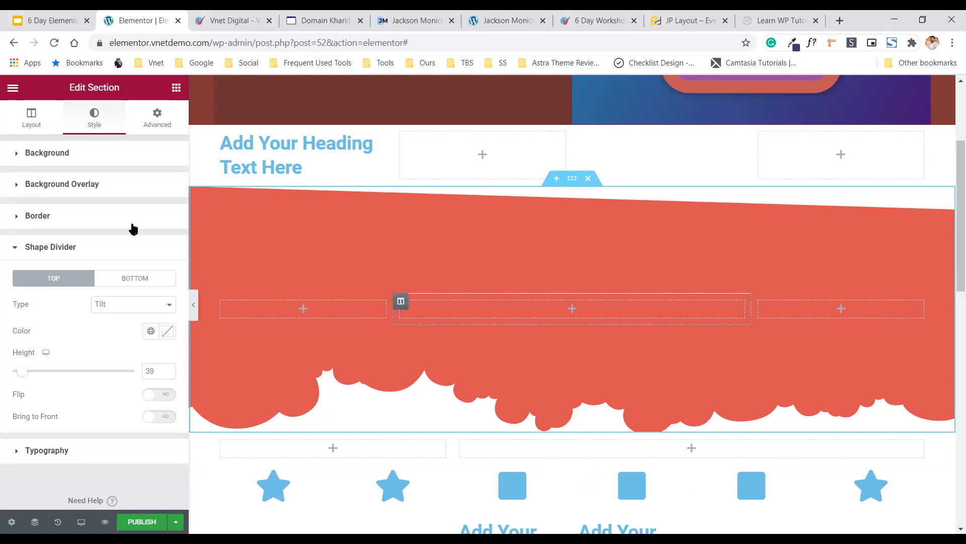
Review the red section's Typography color and alignment options and open the Submit Now button's style settings.
left_click(77, 249)
left_click(75, 278)
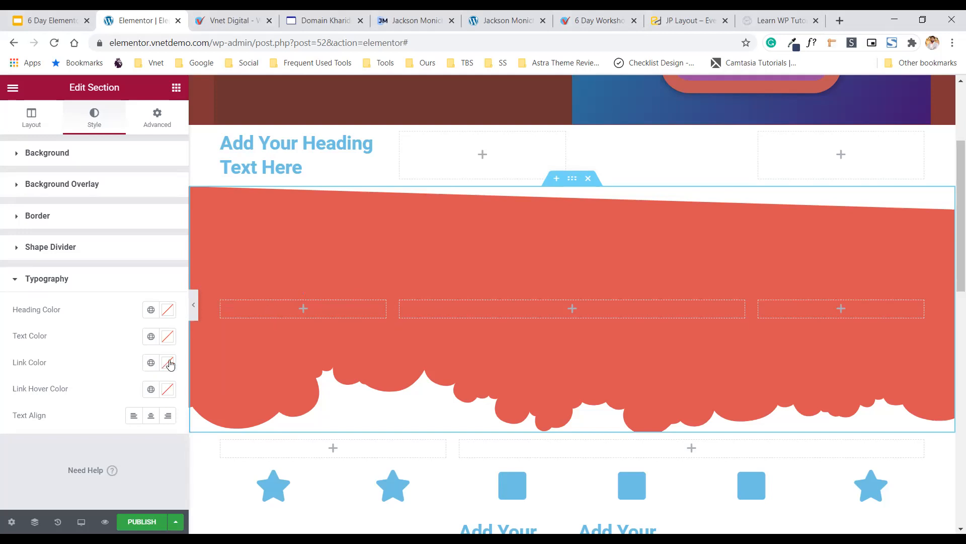
scroll(916, 216, "up", 3)
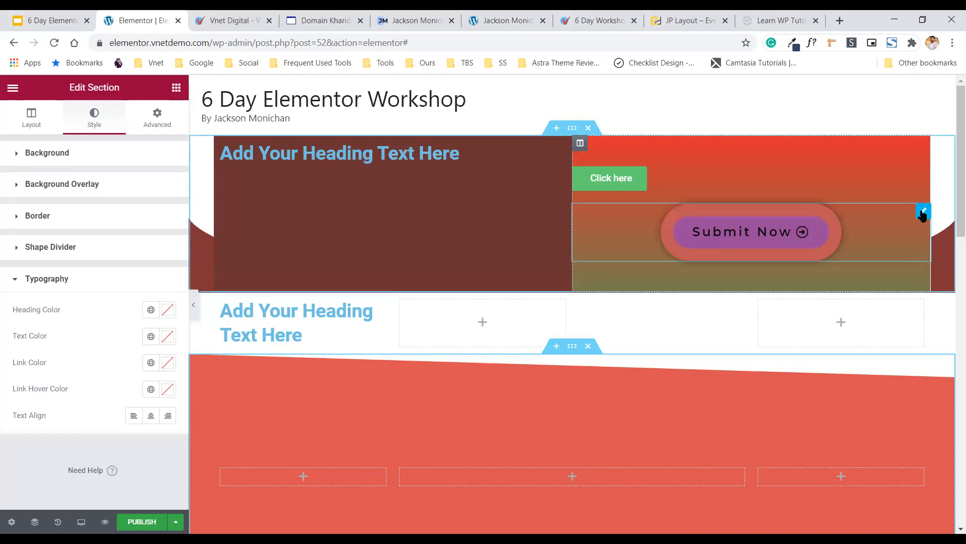
left_click(922, 213)
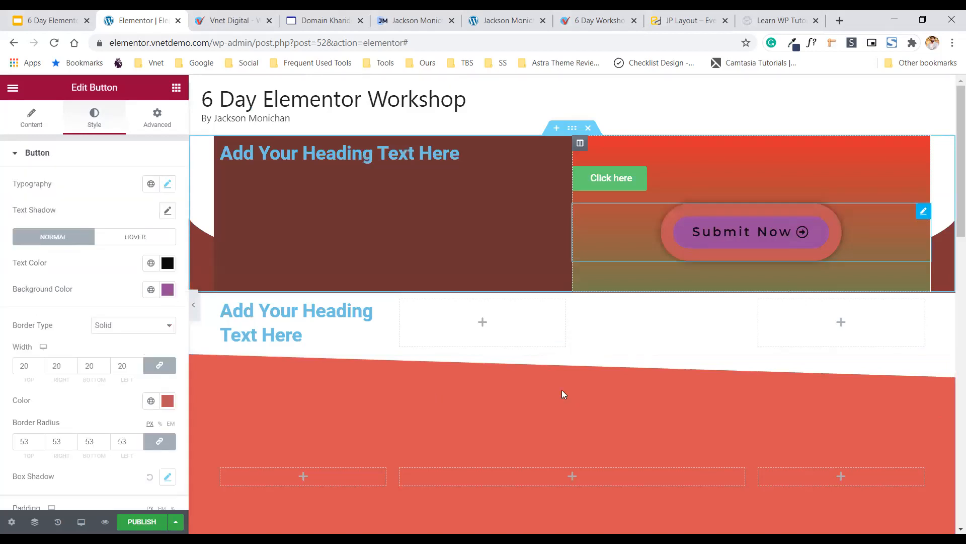
Look over the red section's Advanced and Layout settings and switch to the 6 Day Elementor Workshop presentation in Google Slides.
left_click(147, 124)
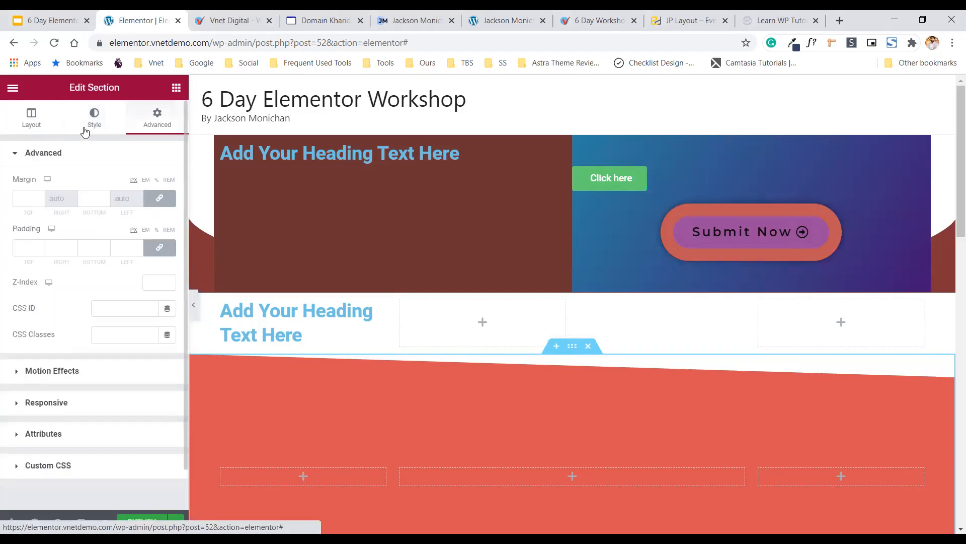
left_click(36, 118)
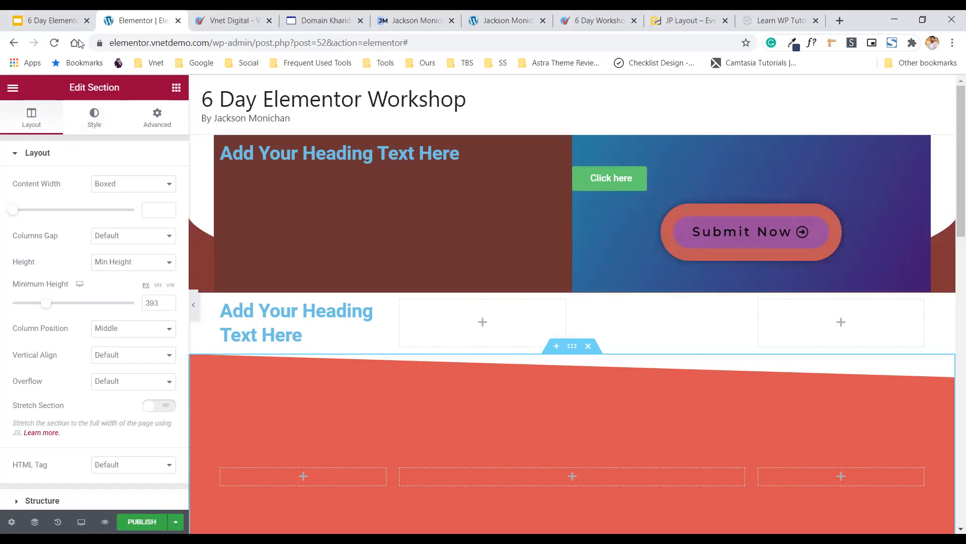
left_click(51, 20)
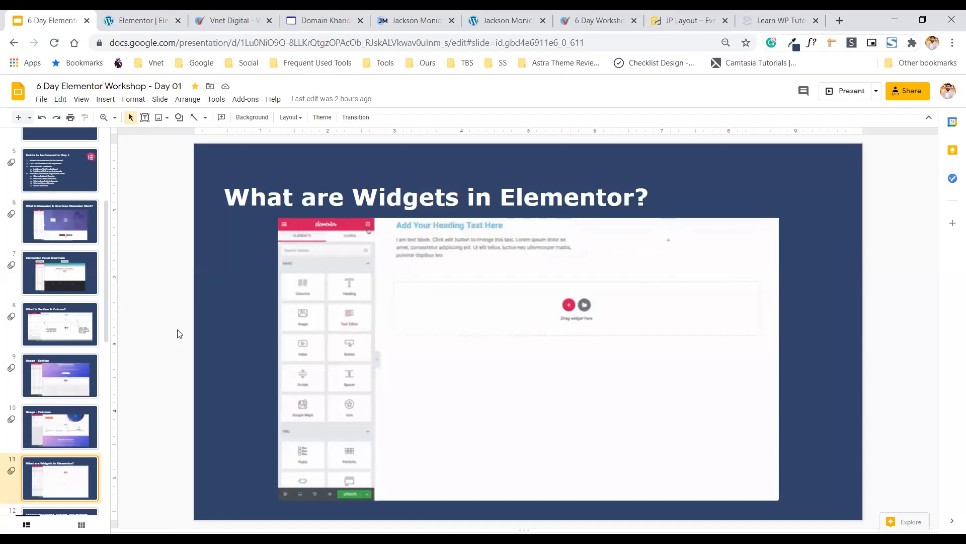
Advance to the slide on section, column and widget handles, and insert an Inner Section into the red section's middle column in Elementor.
key("Down")
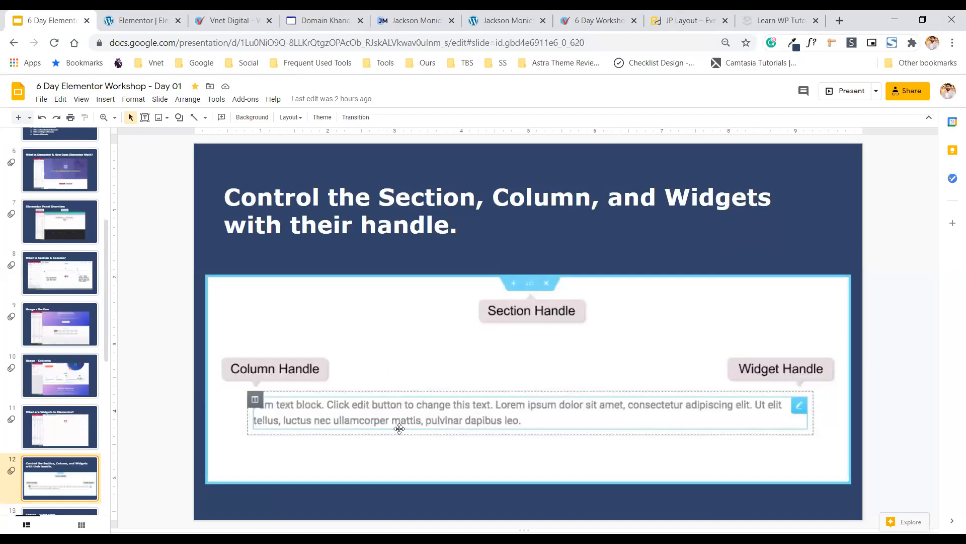
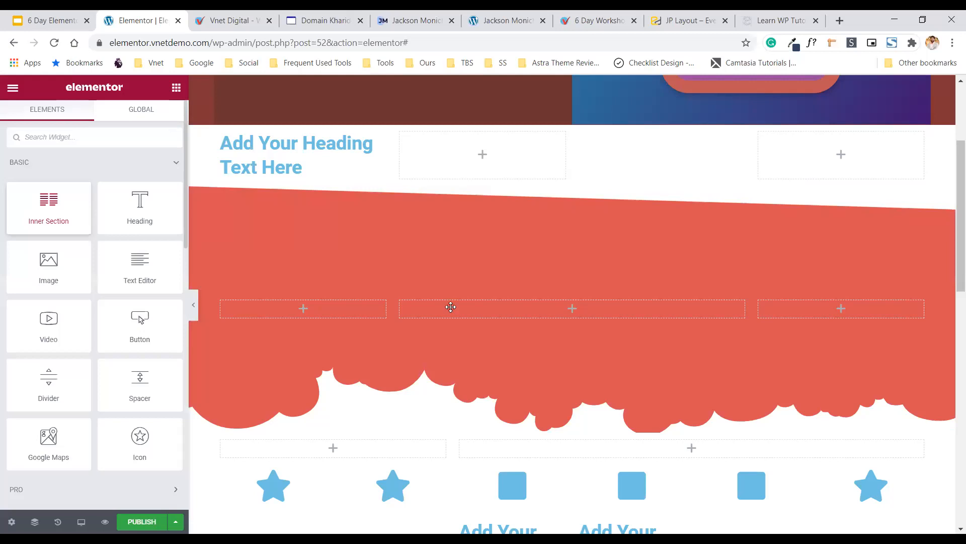
left_click_drag(450, 307, 450, 308)
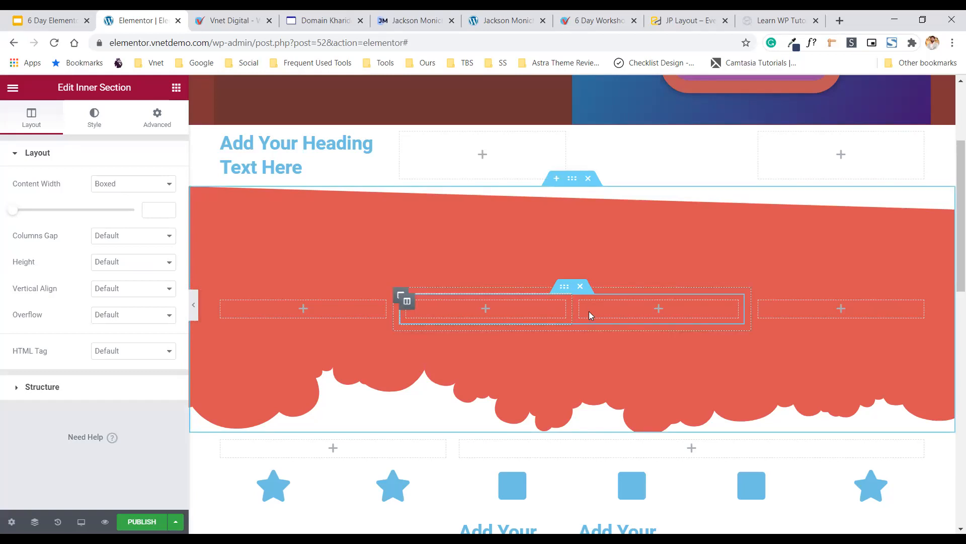
Open the settings of the red section's middle column and of the white section that holds the heading above it.
left_click(401, 295)
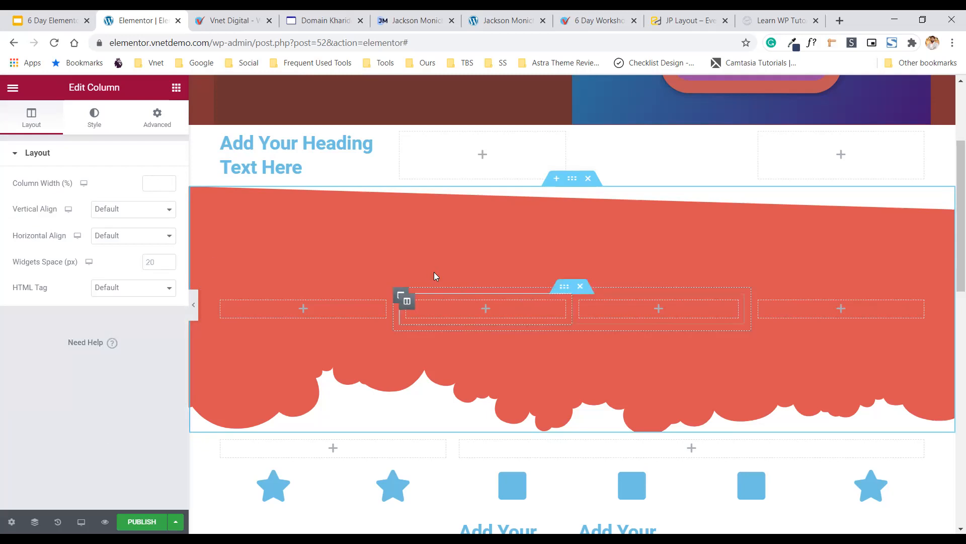
scroll(434, 276, "up", 3)
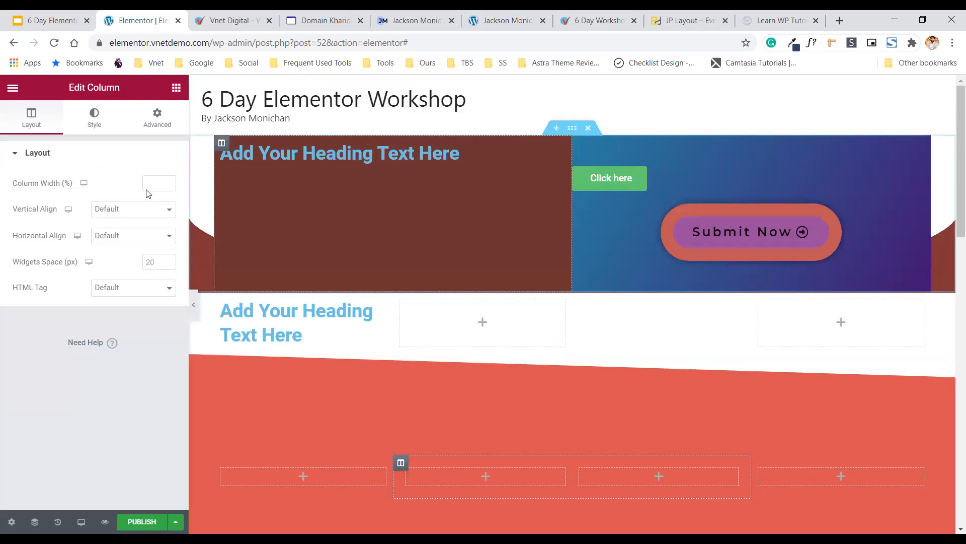
scroll(583, 146, "down", 3)
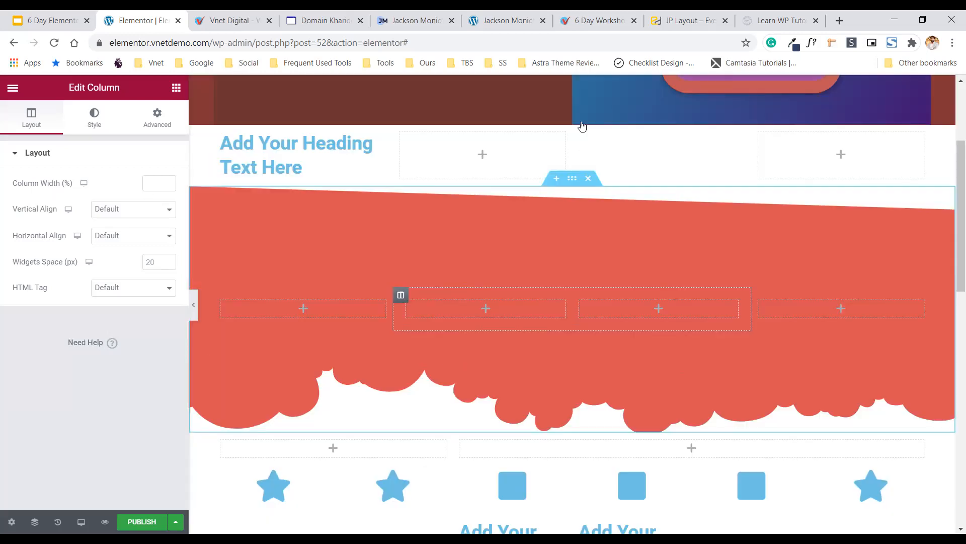
left_click(573, 120)
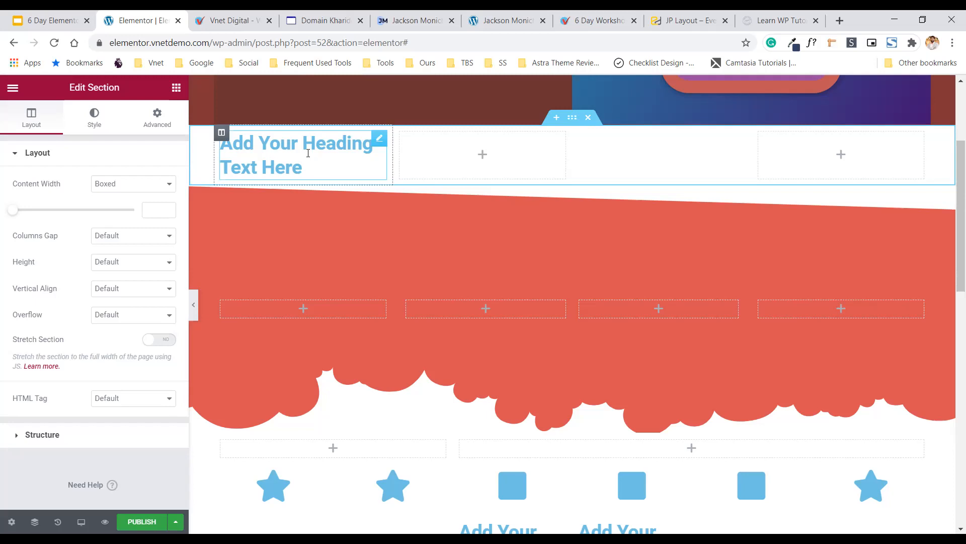
Add a second Heading widget below the existing heading in the white section's first column.
left_click(177, 88)
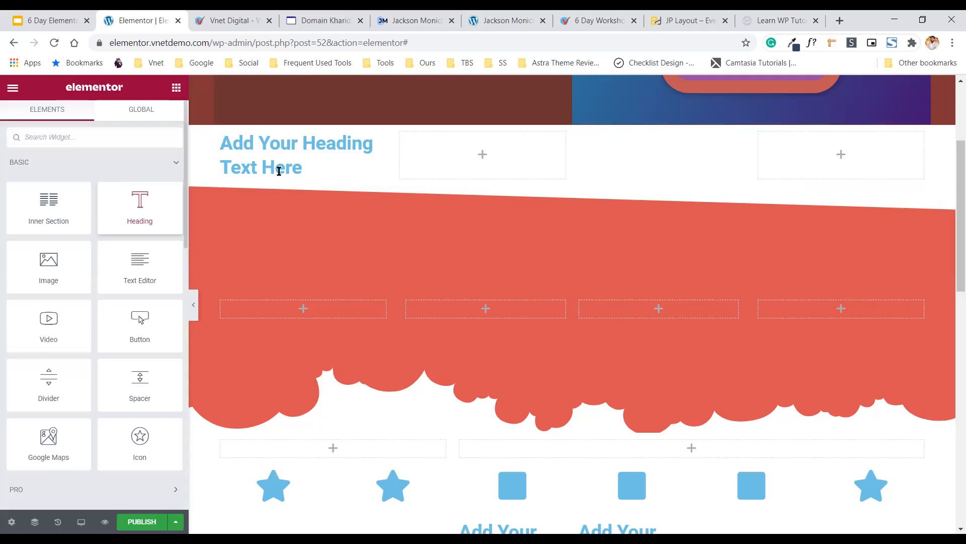
left_click_drag(279, 171, 277, 169)
left_click(176, 88)
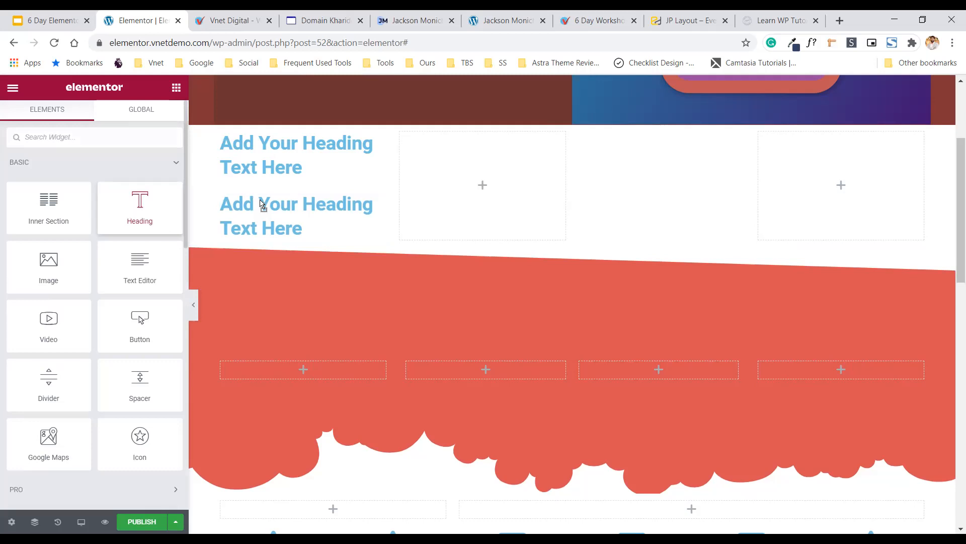
left_click_drag(266, 145, 267, 185)
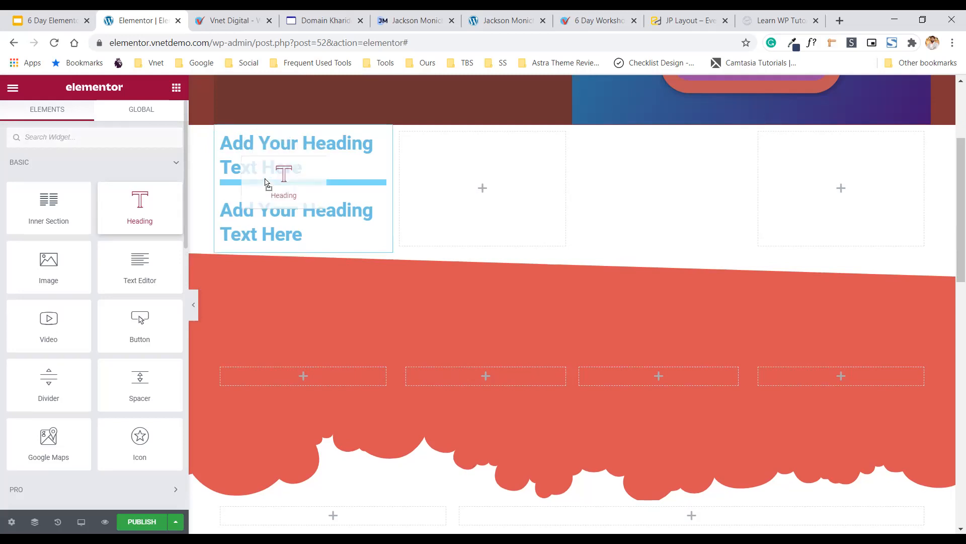
left_click_drag(267, 182, 537, 352)
scroll(573, 210, "down", 3)
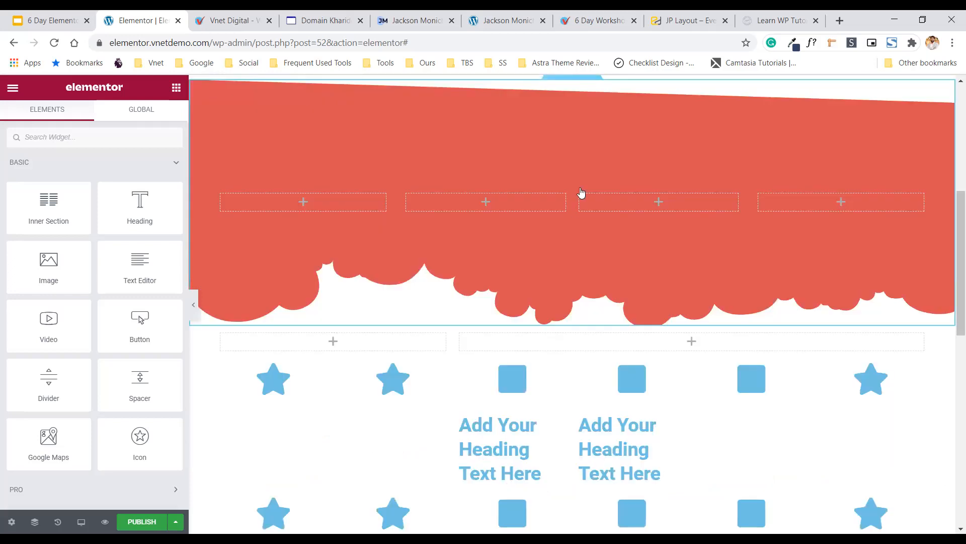
scroll(573, 210, "up", 6)
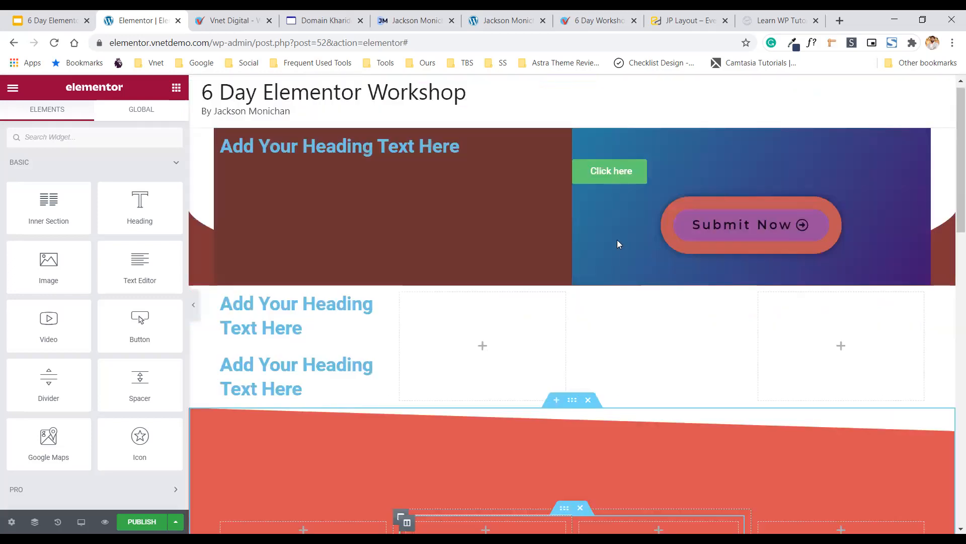
scroll(569, 237, "down", 3)
left_click(557, 240)
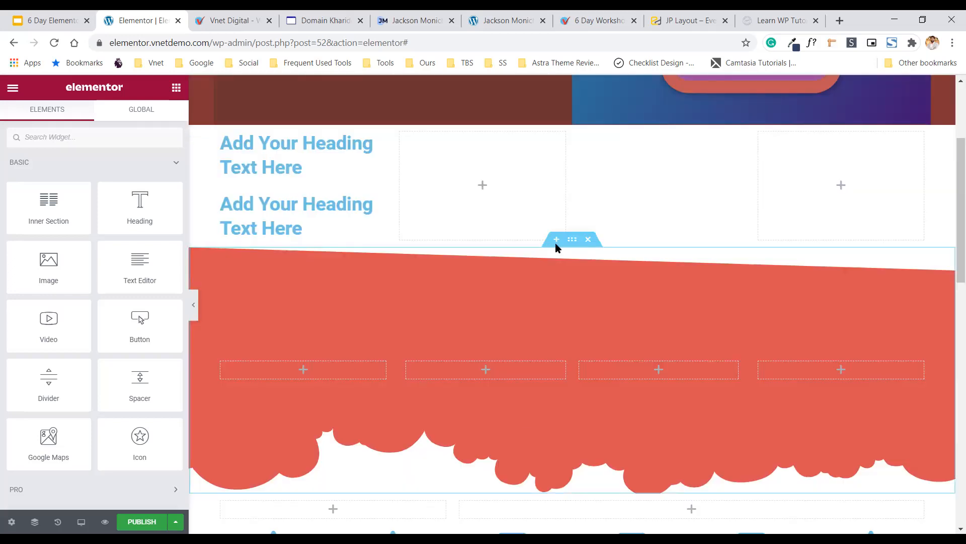
left_click(905, 285)
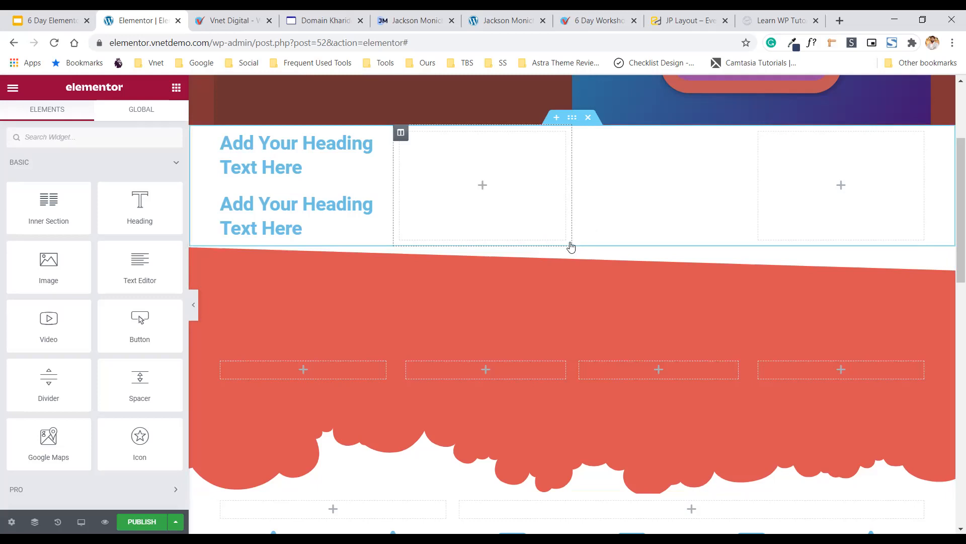
Delete the inner section from the red section, along with the middle column that held it.
left_click(524, 258)
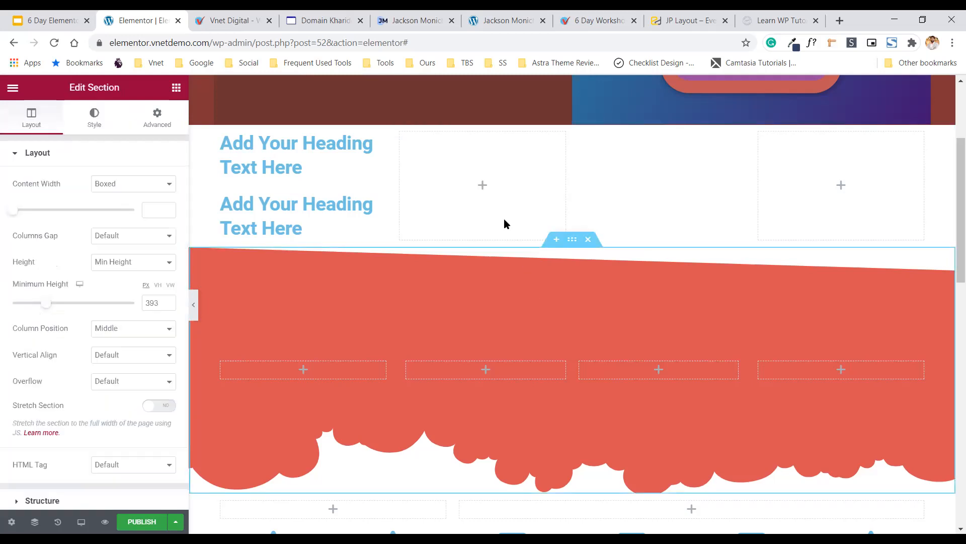
scroll(503, 219, "down", 3)
left_click(579, 180)
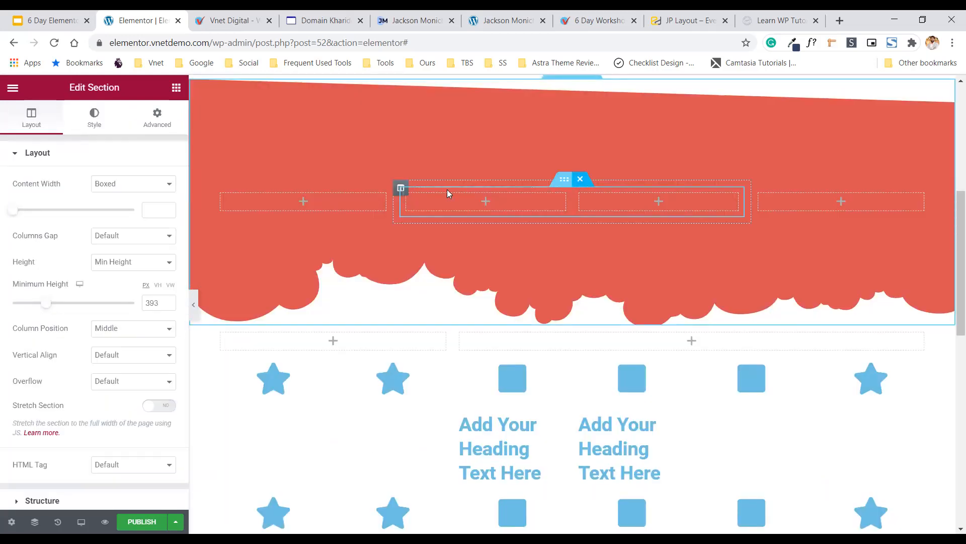
right_click(432, 245)
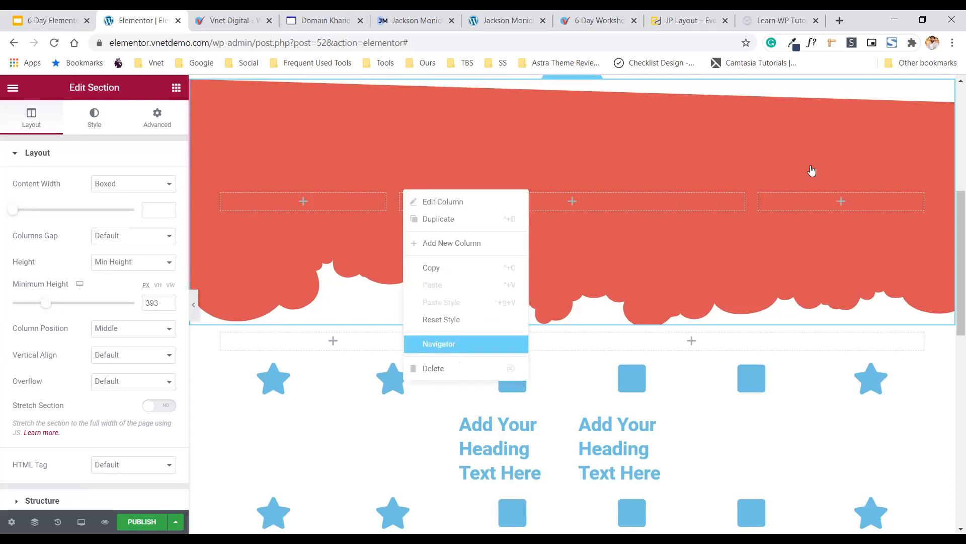
key("Delete")
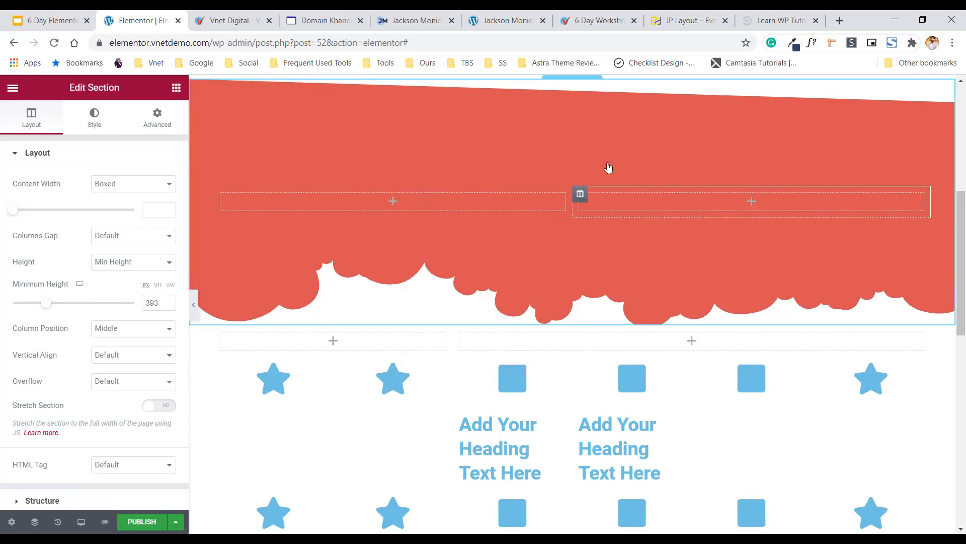
Set the red section's top shape divider type to None.
scroll(590, 266, "up", 3)
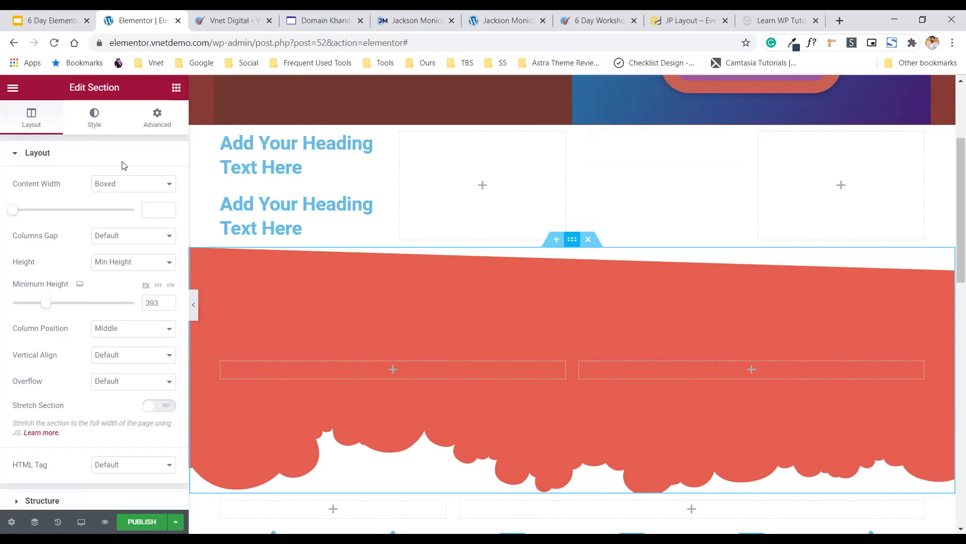
left_click(99, 126)
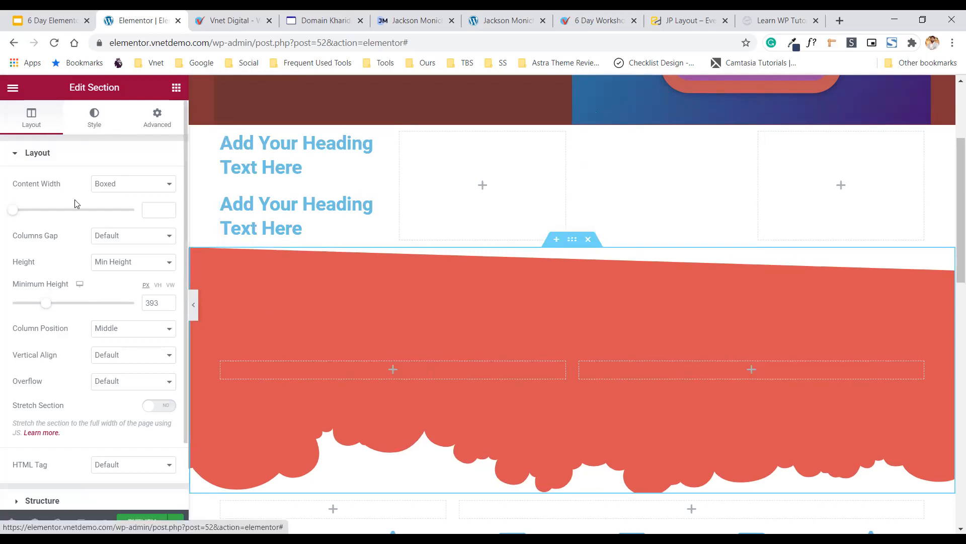
left_click(71, 152)
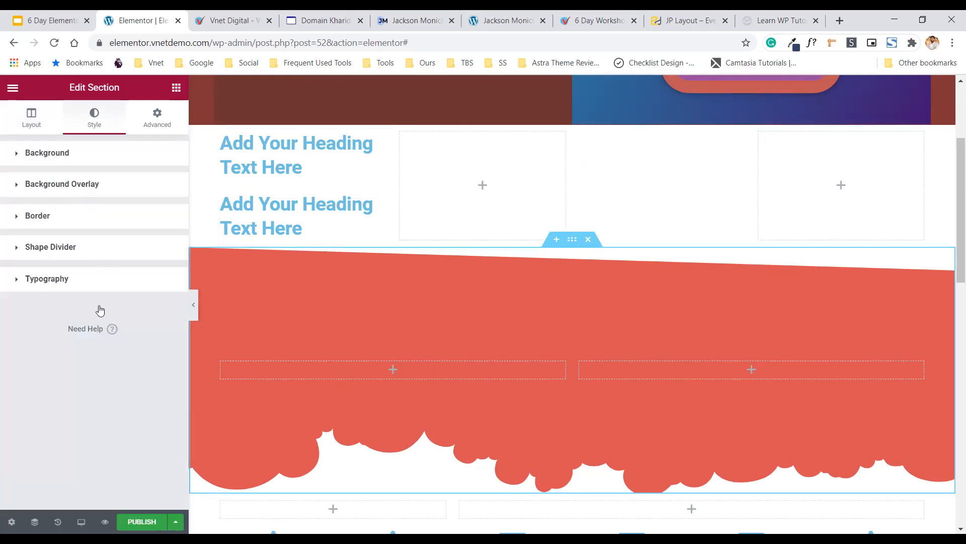
left_click(80, 249)
left_click(117, 311)
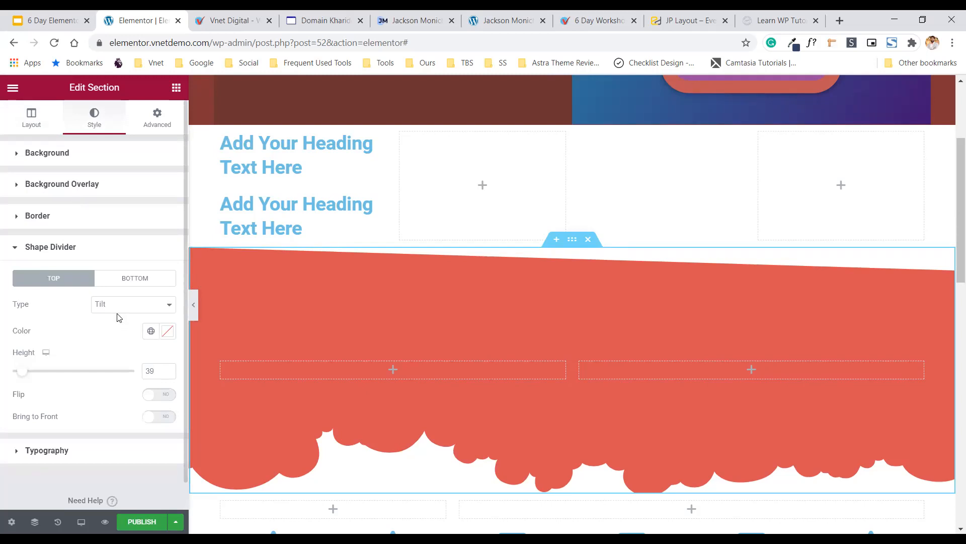
left_click(117, 315)
Add a Heading widget with a Text Editor widget beneath it in the red section's first column.
scroll(586, 201, "down", 3)
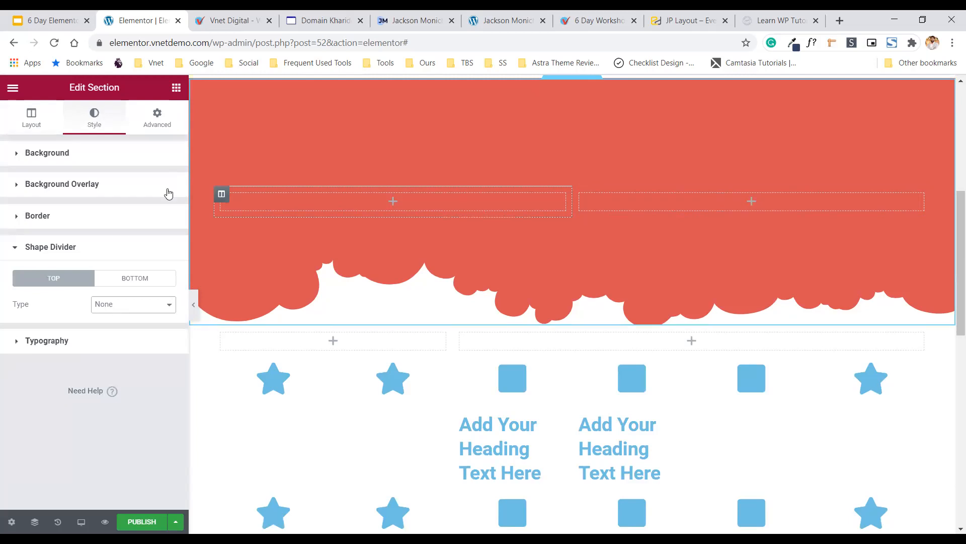
left_click(316, 195)
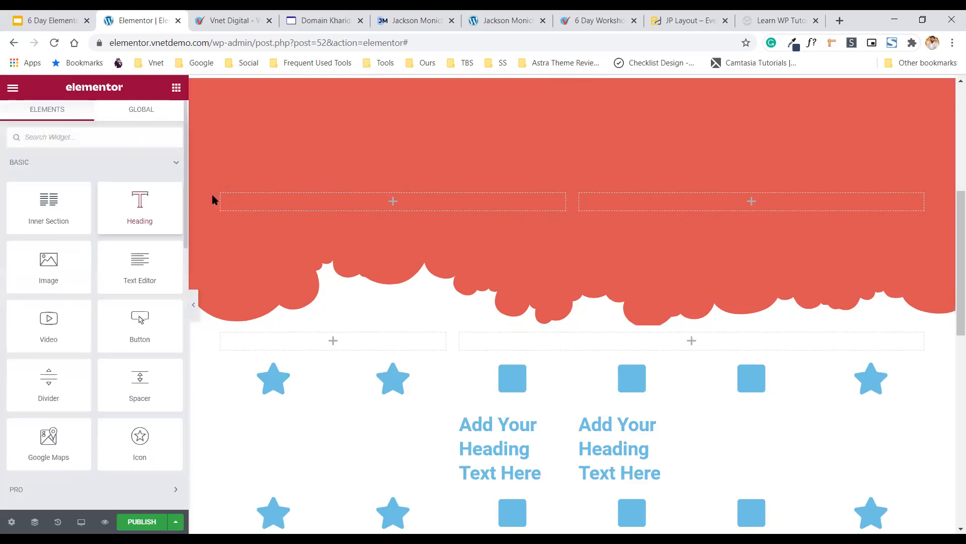
left_click_drag(212, 200, 217, 201)
left_click(126, 350)
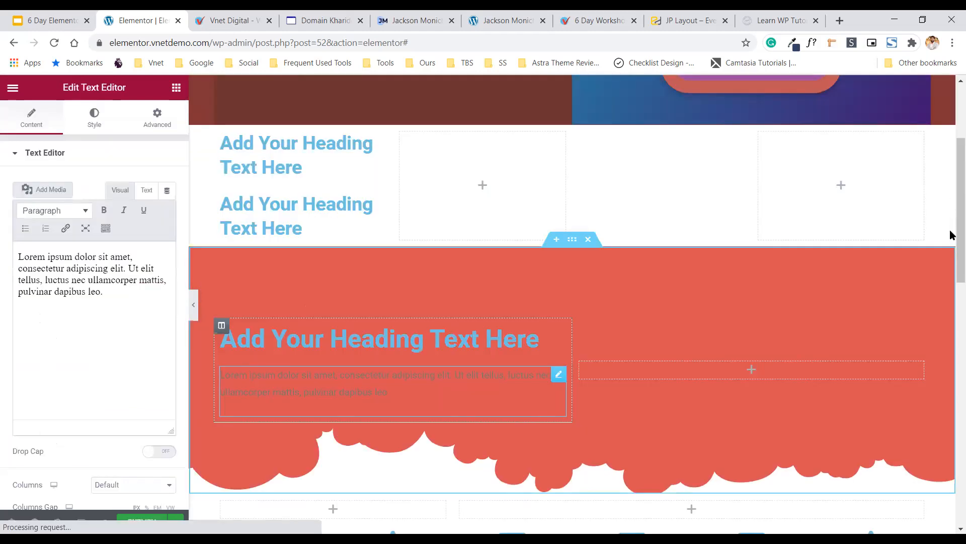
Set the text color of the red section's Text Editor widget to white (#FFFFFF).
scroll(952, 235, "down", 2)
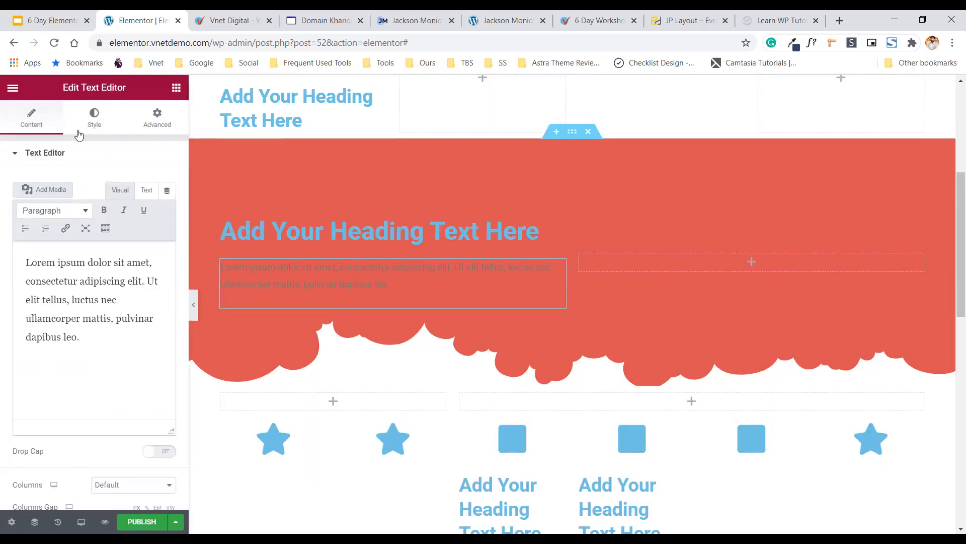
left_click(94, 116)
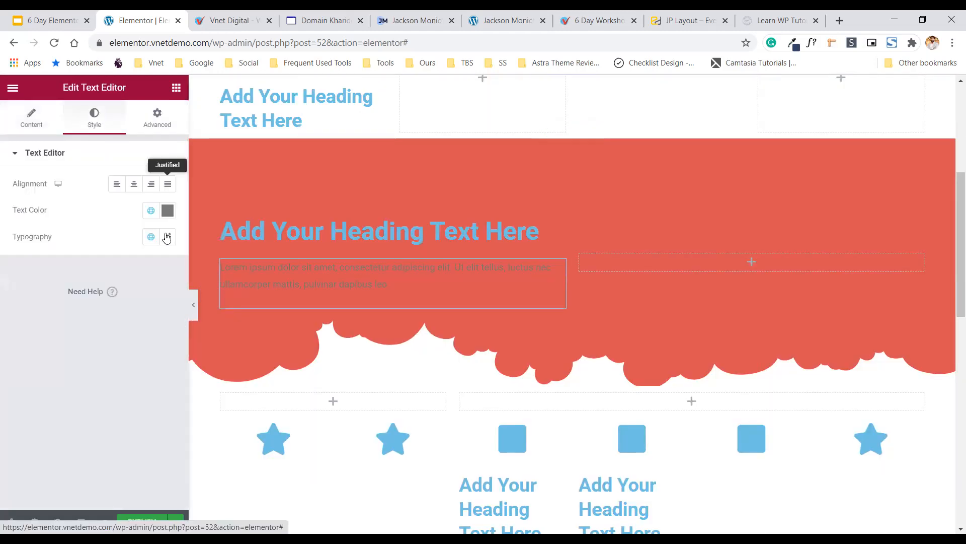
left_click(16, 258)
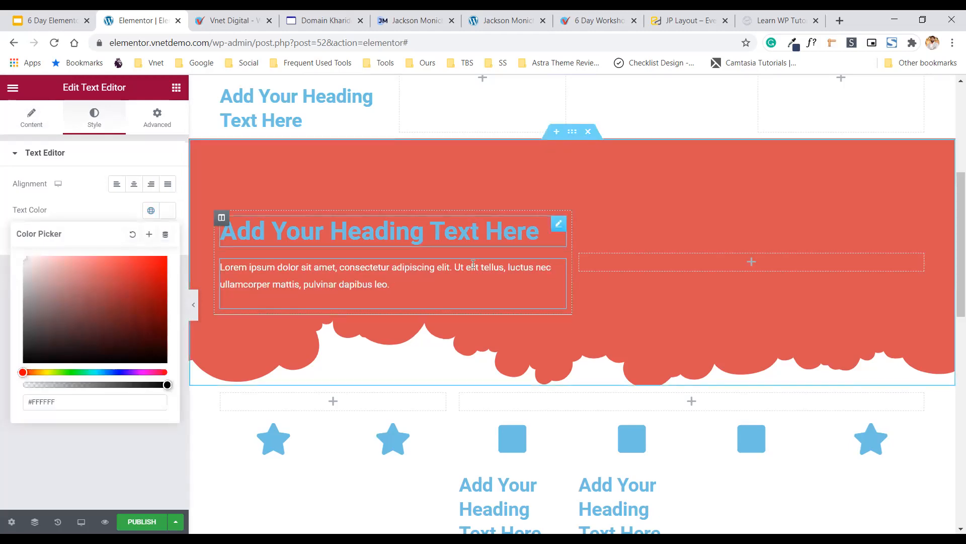
Add a Button widget below the paragraph in the red section and set its text to "Contact Us".
left_click(175, 95)
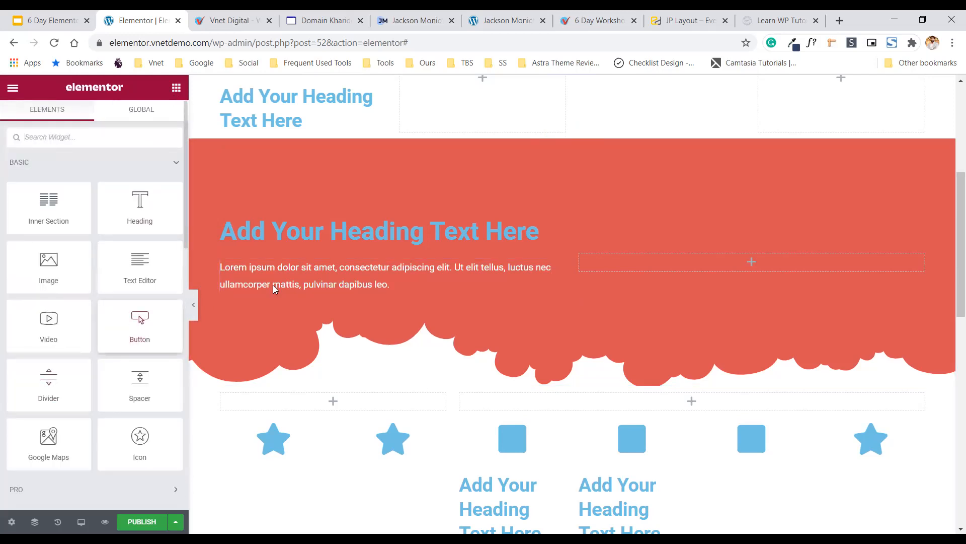
key("Return")
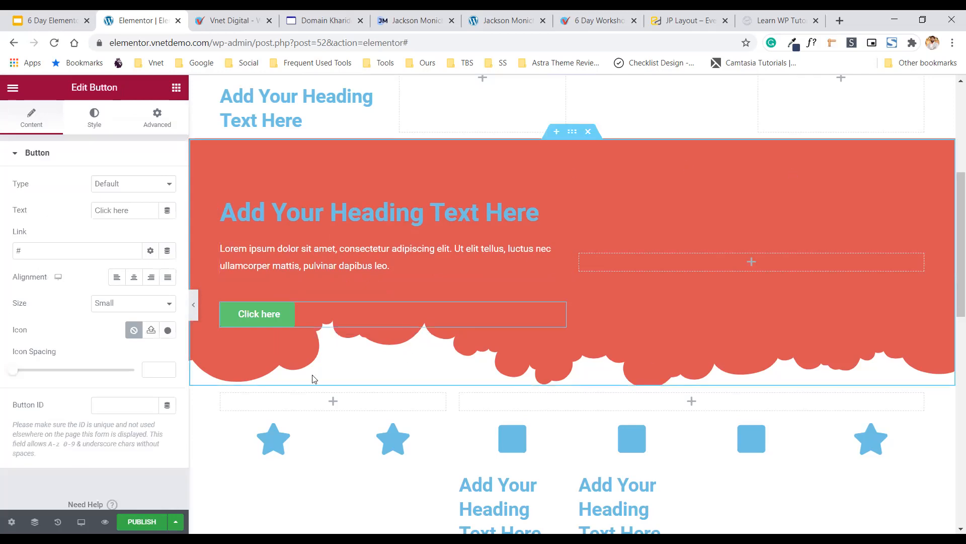
triple_click(122, 212)
type("Co")
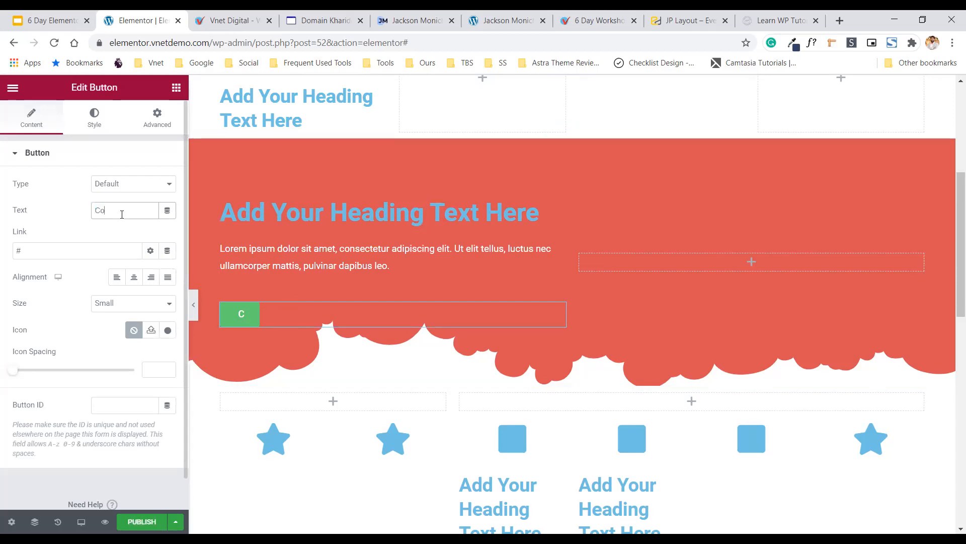
type("ntact Us")
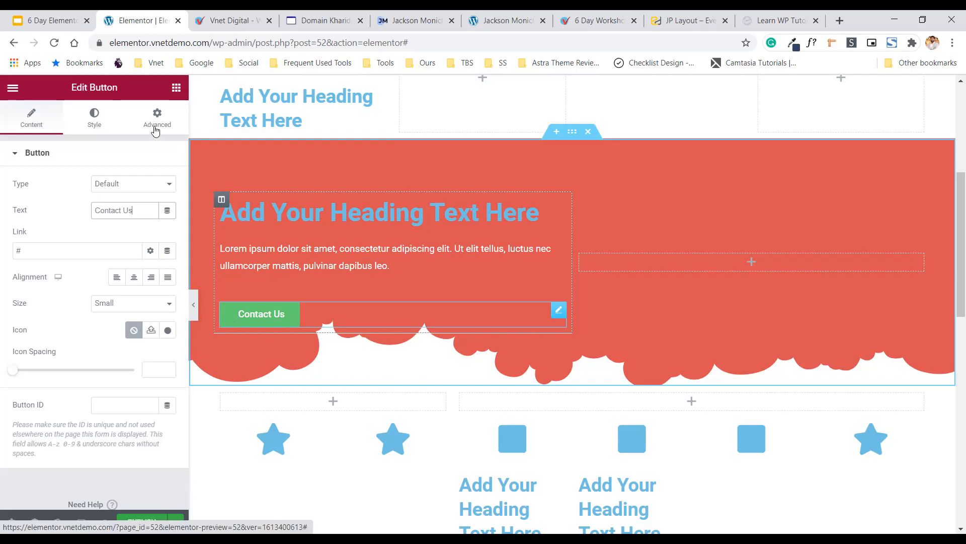
Insert an Inner Section between the paragraph and the Contact Us button, and move the button into its first column.
left_click(176, 92)
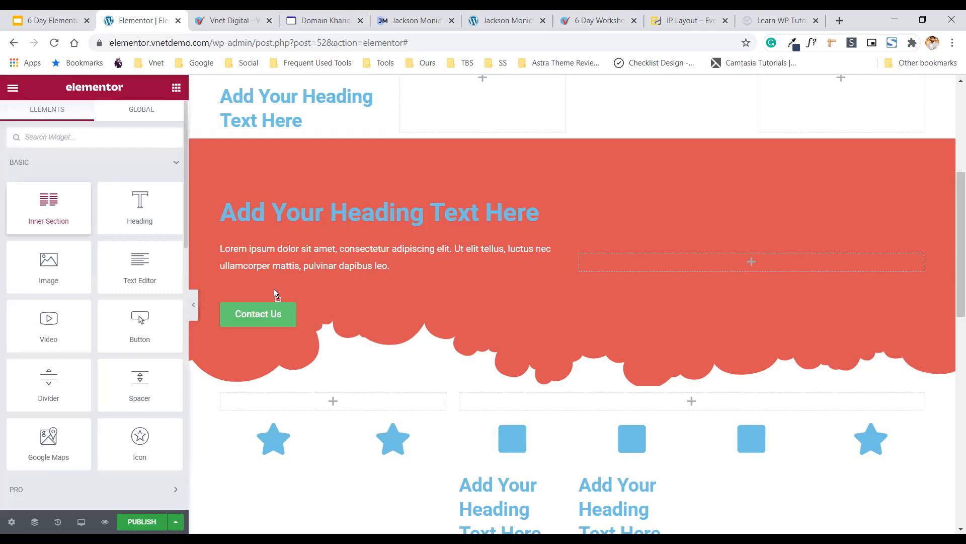
left_click_drag(274, 289, 267, 287)
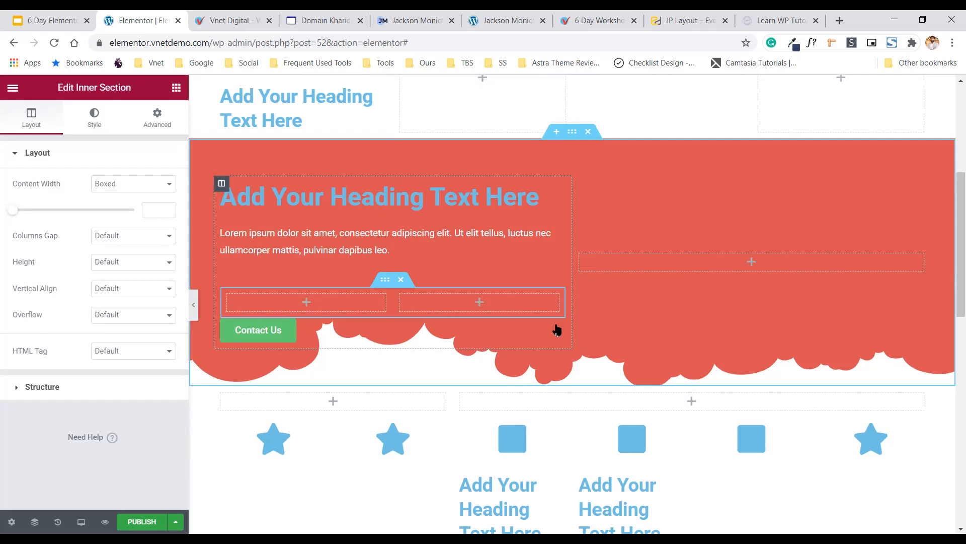
left_click_drag(497, 313, 340, 311)
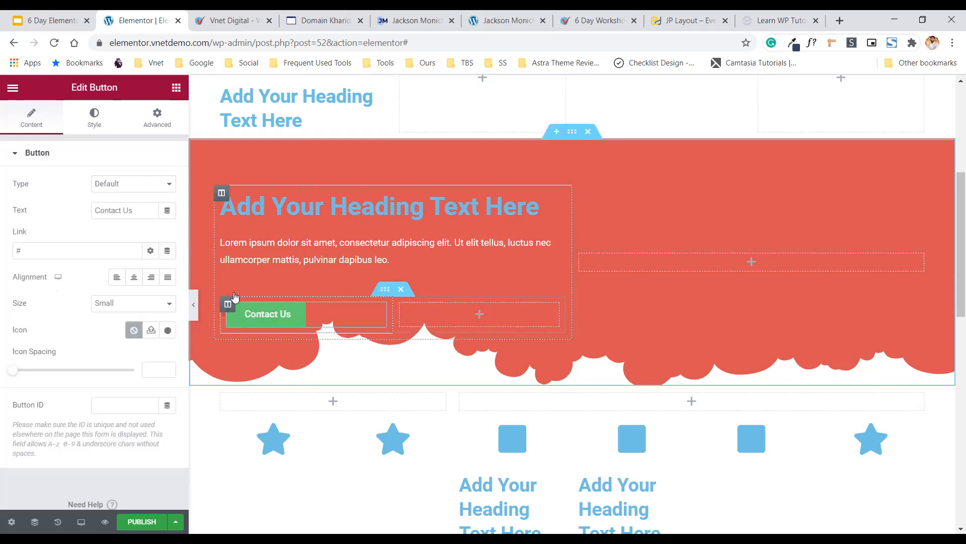
Add a second Button widget in the inner section's empty column, and preview the page without the editing panel.
left_click(176, 89)
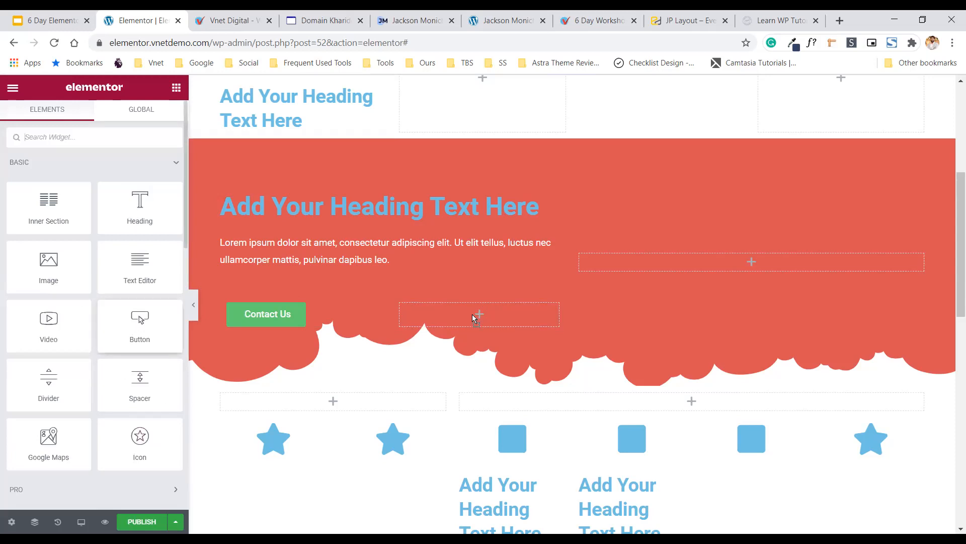
left_click_drag(473, 318, 473, 319)
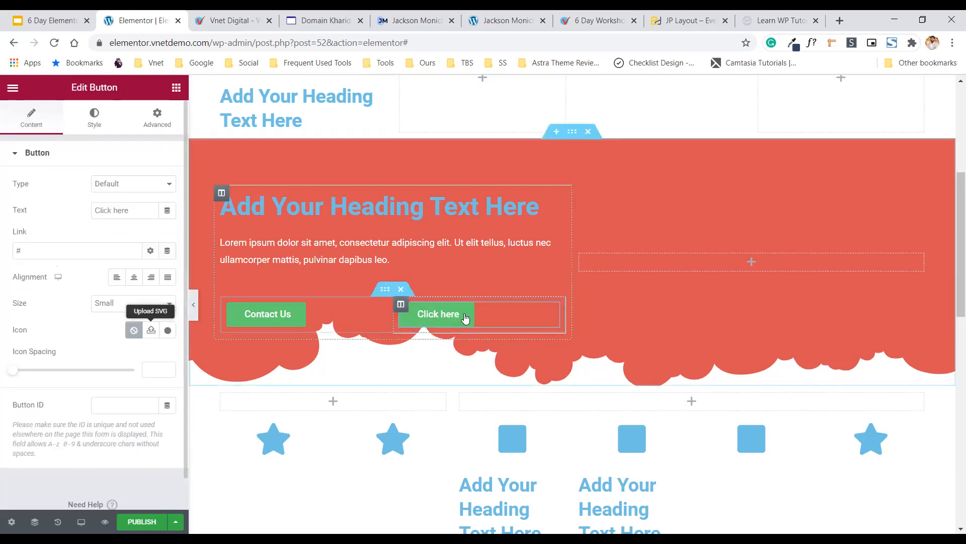
left_click(195, 305)
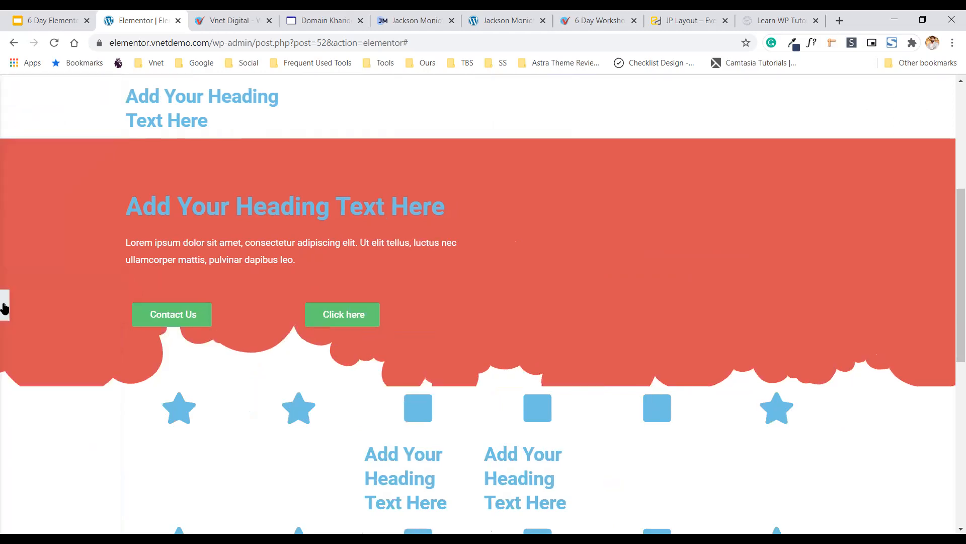
left_click(4, 306)
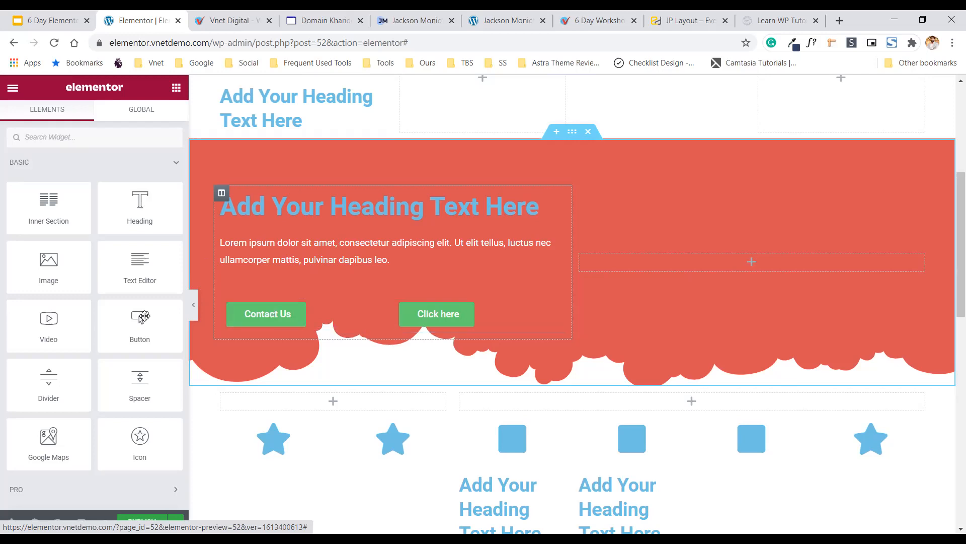
Narrow the inner section's first column so the Click here button sits closer to the Contact Us button.
left_click_drag(310, 303, 312, 308)
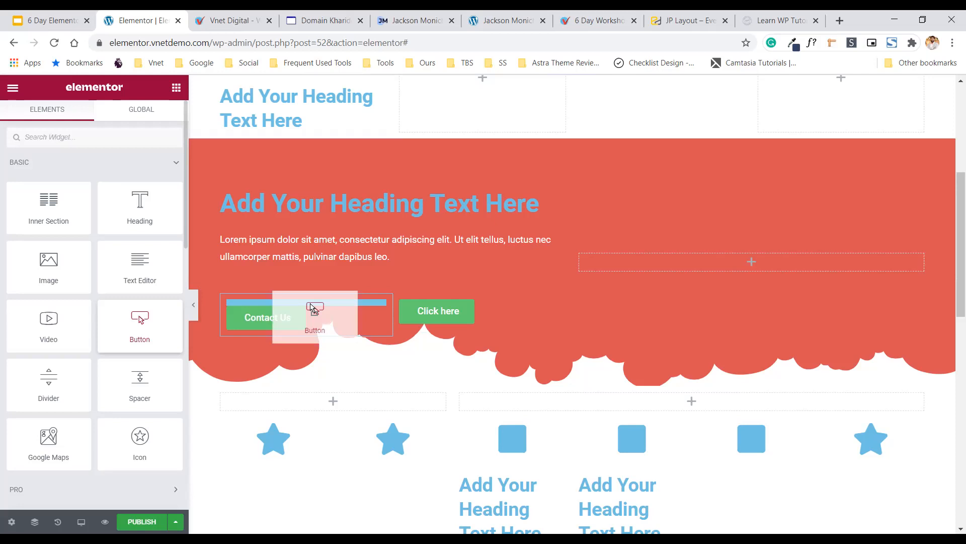
mouse_move(312, 308)
left_mouse_down()
mouse_move(316, 275)
mouse_move(111, 241)
mouse_move(135, 316)
mouse_move(475, 320)
mouse_move(325, 322)
left_mouse_up()
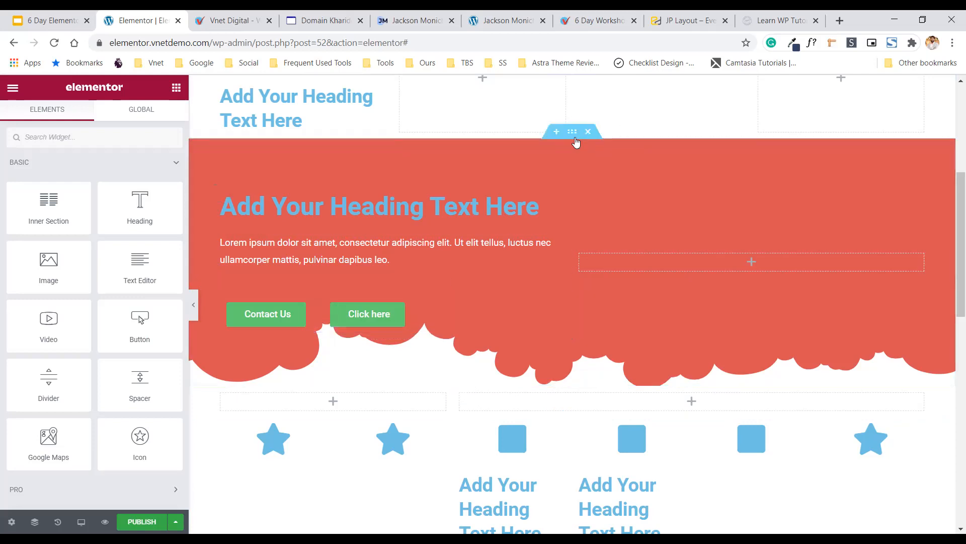
Compare the red section's settings with those of its inner section, checking them against the "What is a Inner Section ?" slide.
left_click_drag(572, 132, 571, 171)
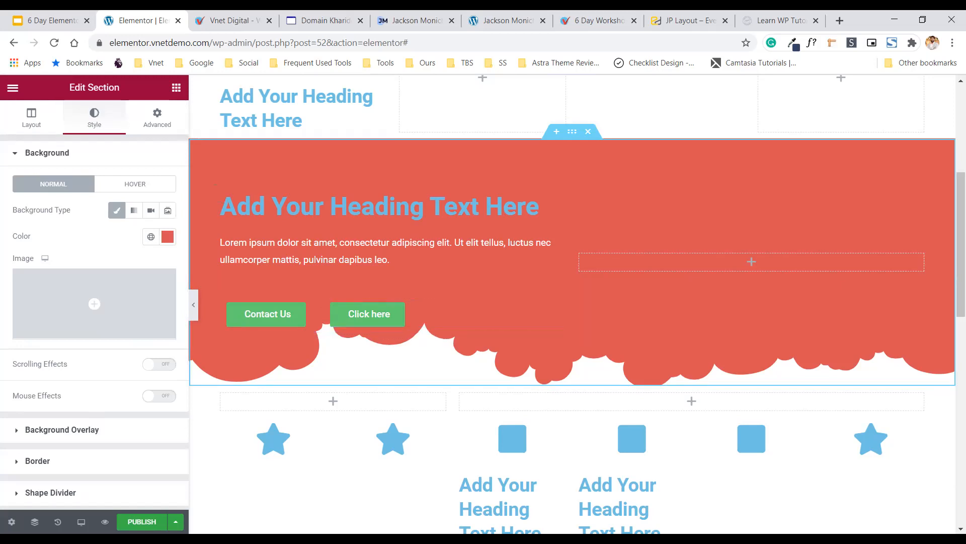
left_click(41, 23)
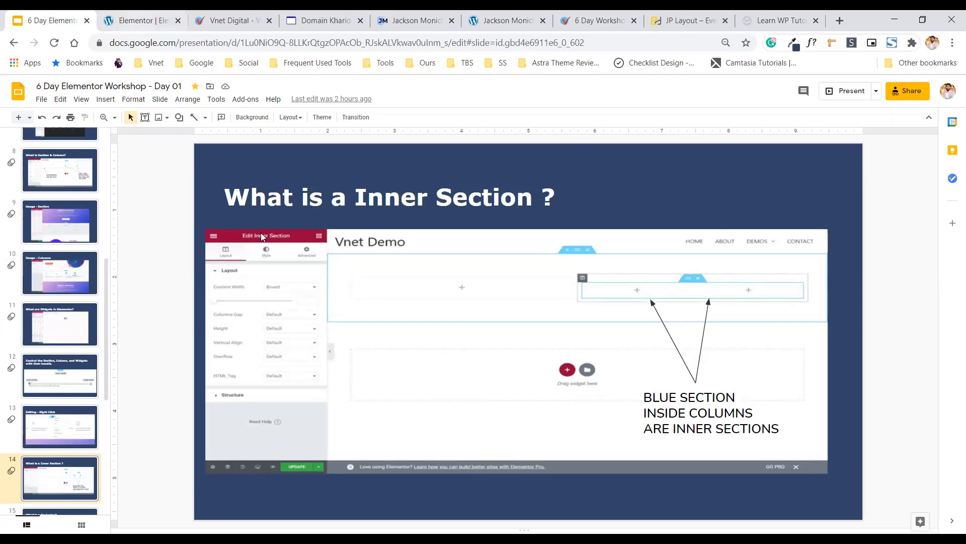
key("ctrl+Tab")
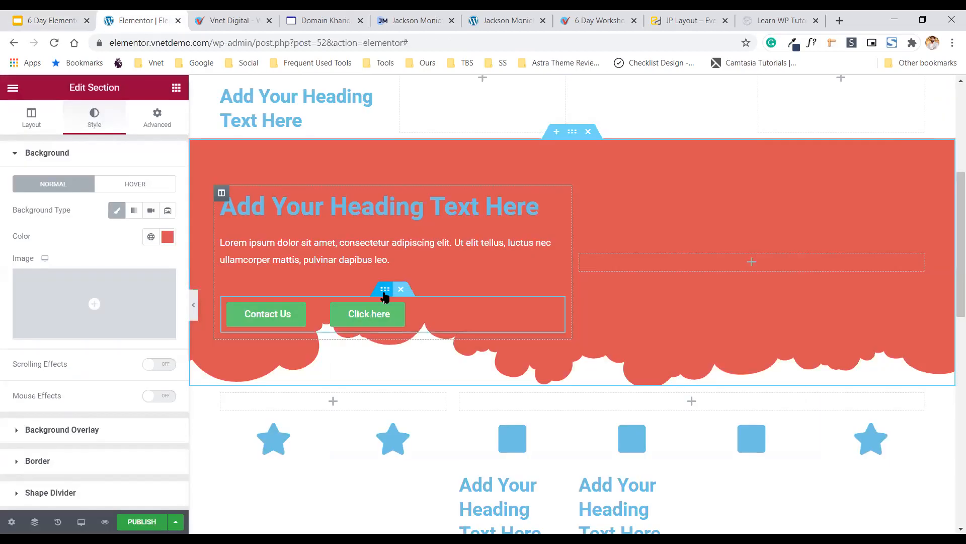
left_click(385, 290)
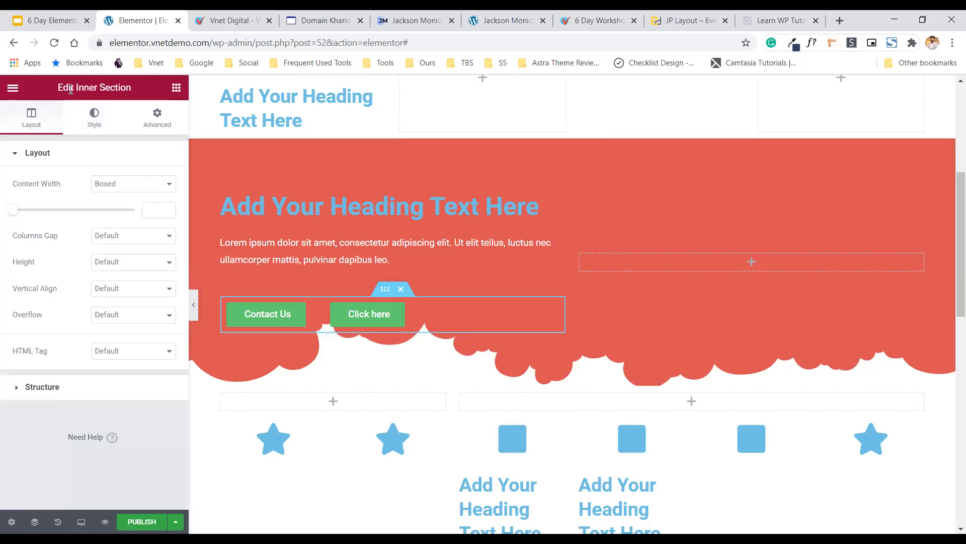
left_click_drag(133, 90, 71, 90)
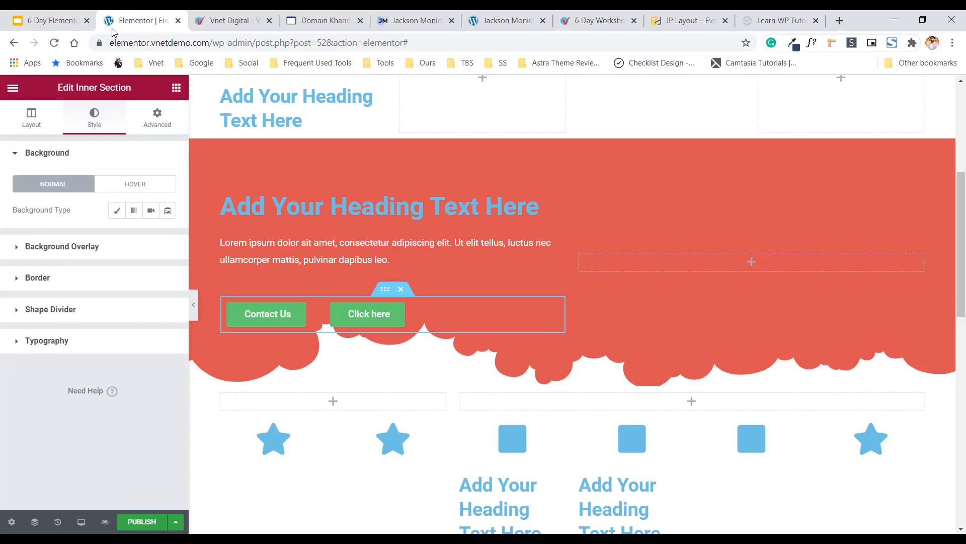
Show the "What is a Navigator?" slide in the Google Slides presentation, and open the Navigator back in the Elementor editor.
left_click(53, 20)
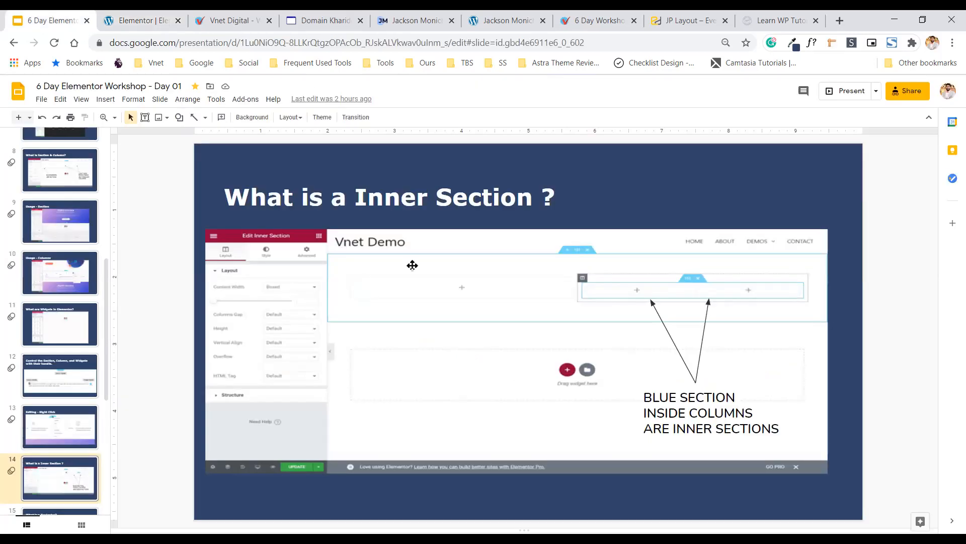
key("Down")
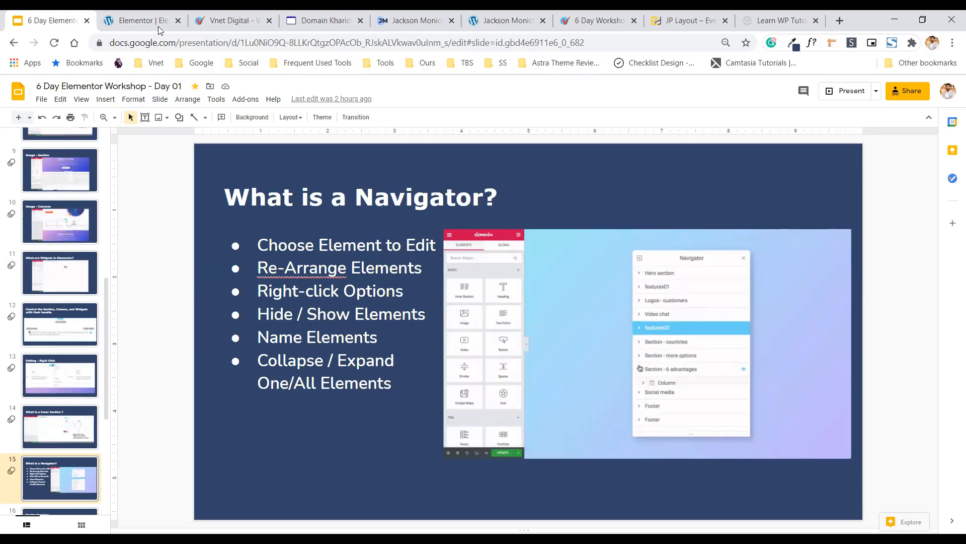
key("ctrl+Tab")
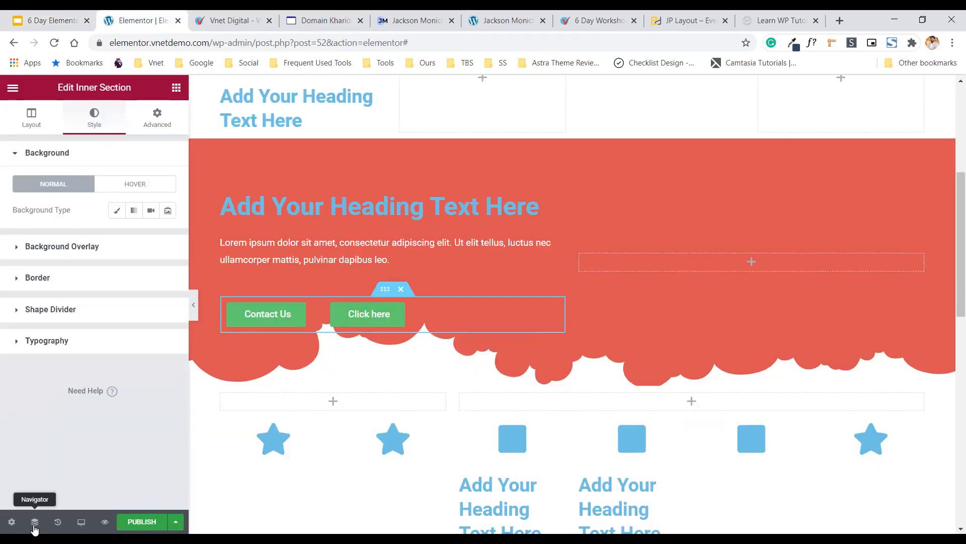
left_click(34, 526)
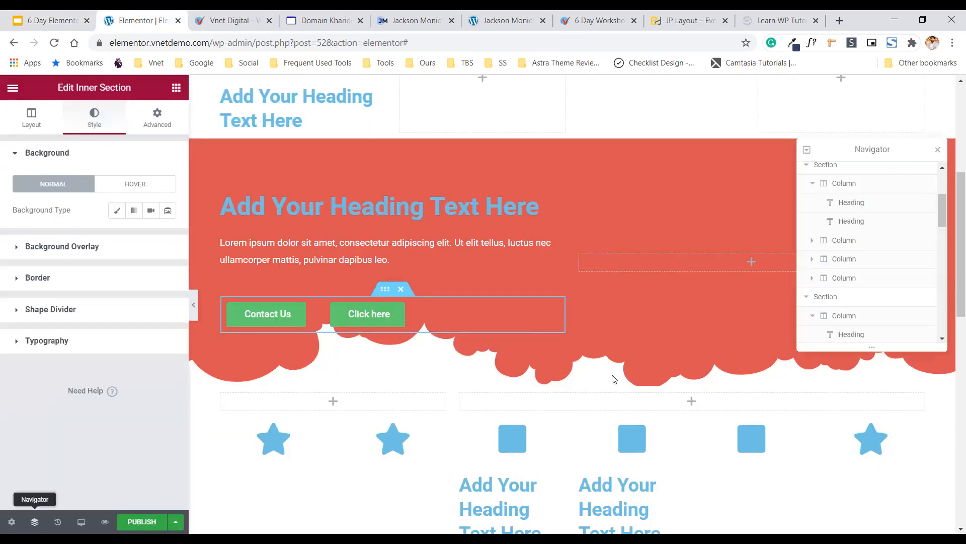
Expand and collapse the whole element tree in the Navigator, and select the page's first section from it.
left_click(807, 151)
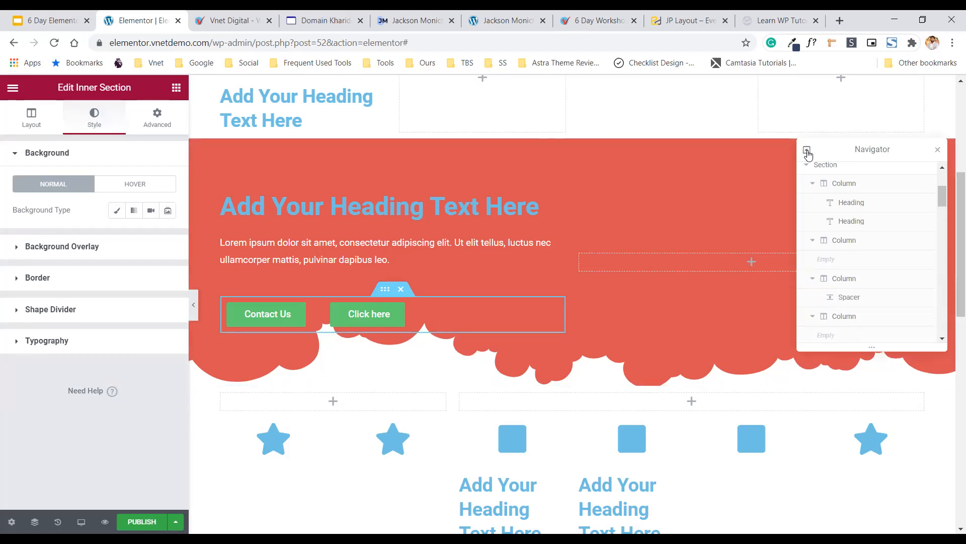
left_click(808, 152)
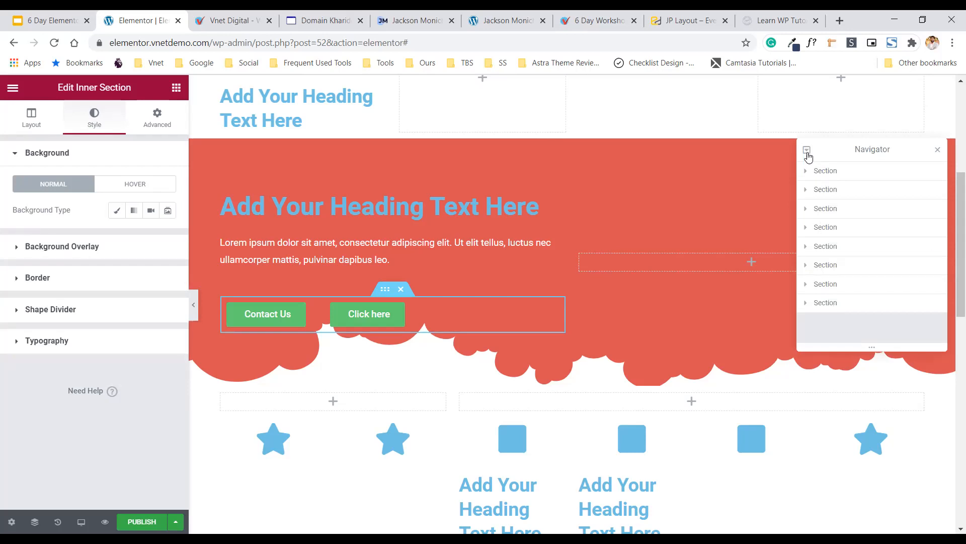
left_click(808, 151)
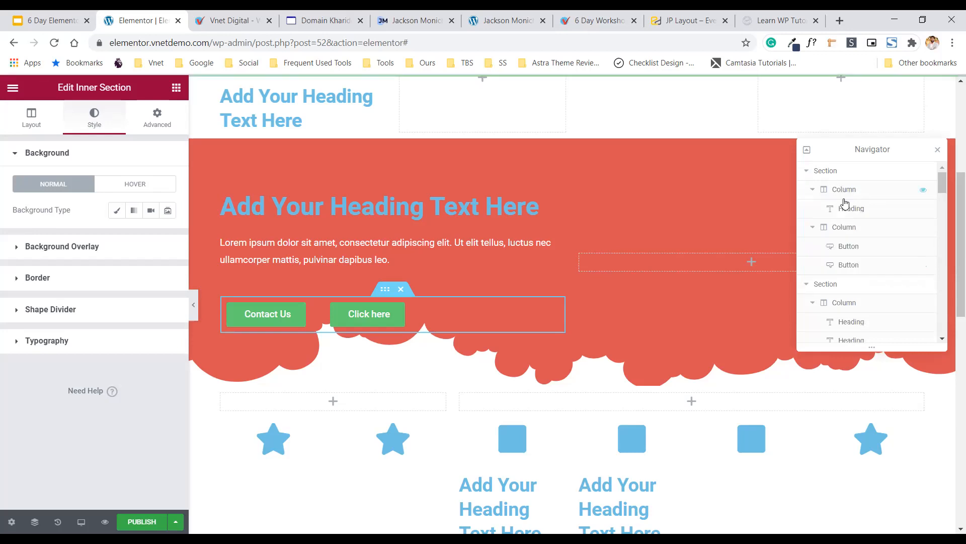
left_click(822, 174)
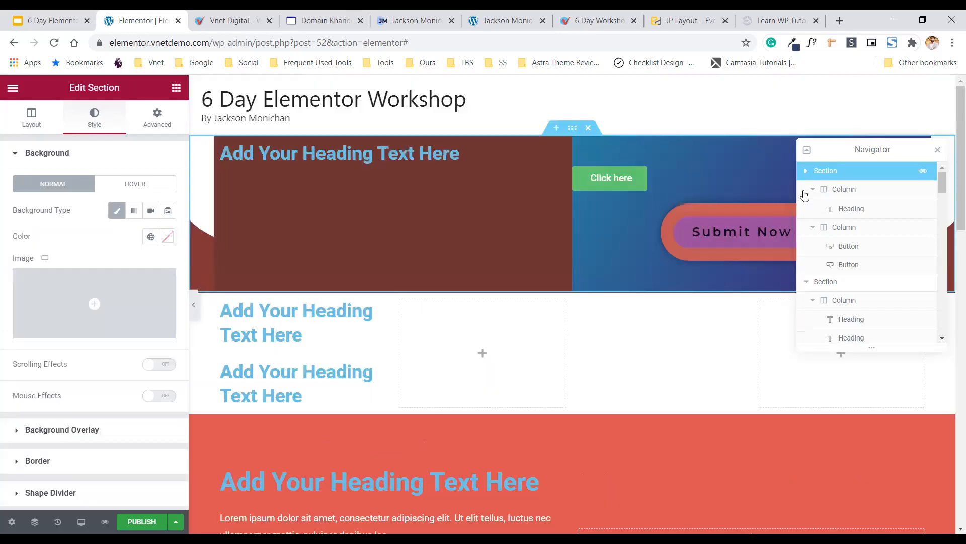
left_click(807, 173)
left_click(807, 150)
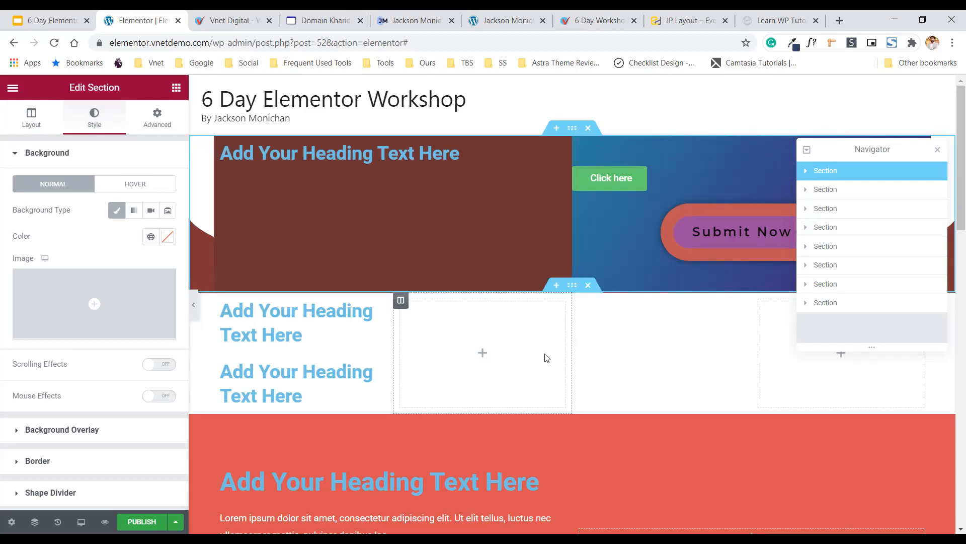
Select the red section with the two buttons and move it to the first position in the Navigator.
scroll(571, 249, "down", 3)
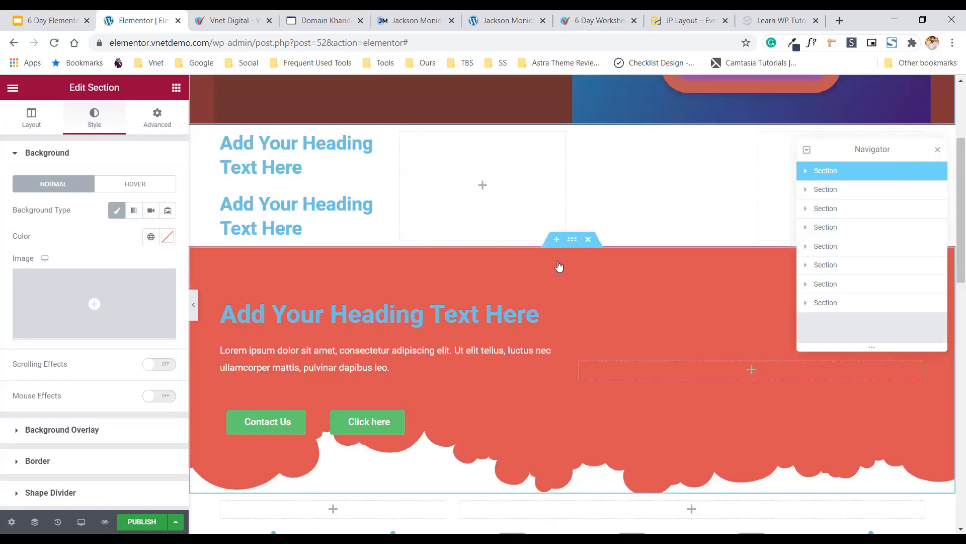
left_click(572, 245)
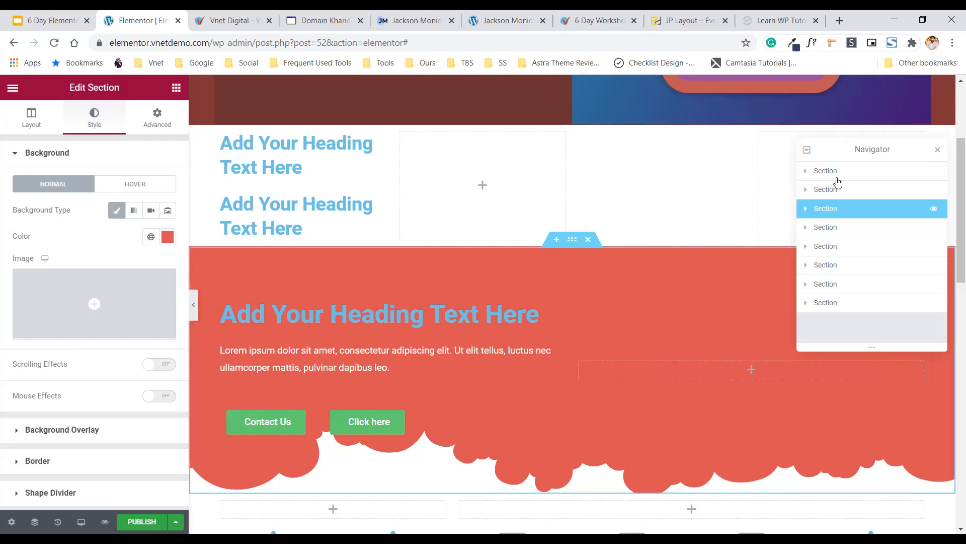
mouse_move(841, 178)
left_mouse_down()
mouse_move(840, 169)
mouse_move(842, 182)
left_mouse_up()
scroll(667, 246, "up", 3)
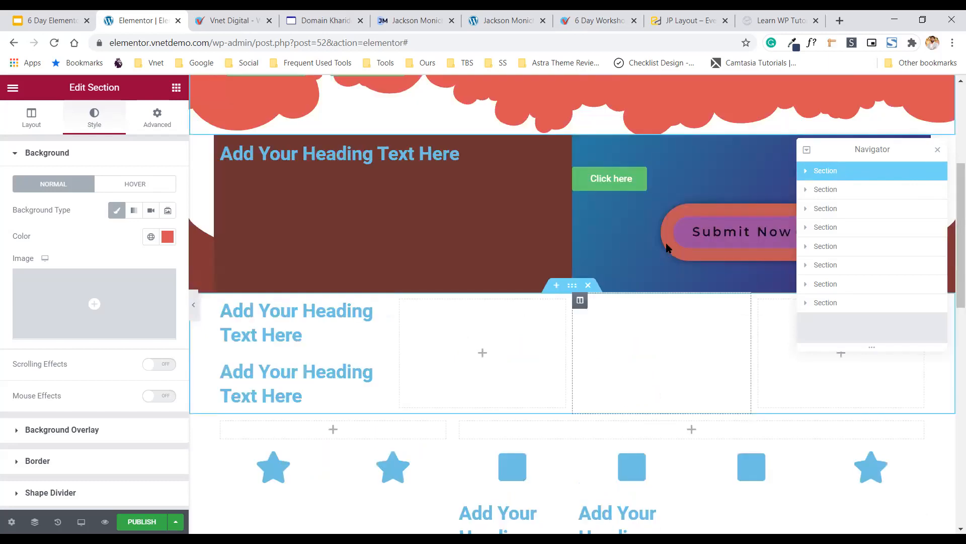
scroll(530, 232, "up", 5)
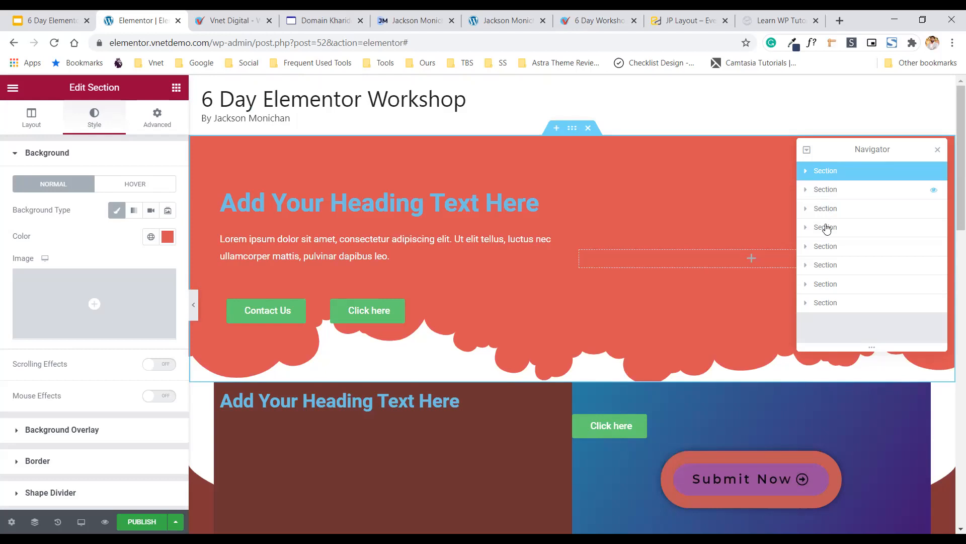
Move the section containing the Submit Now button to third place in the Navigator, below the section with two stacked headings.
left_click_drag(832, 217, 830, 211)
scroll(539, 259, "down", 6)
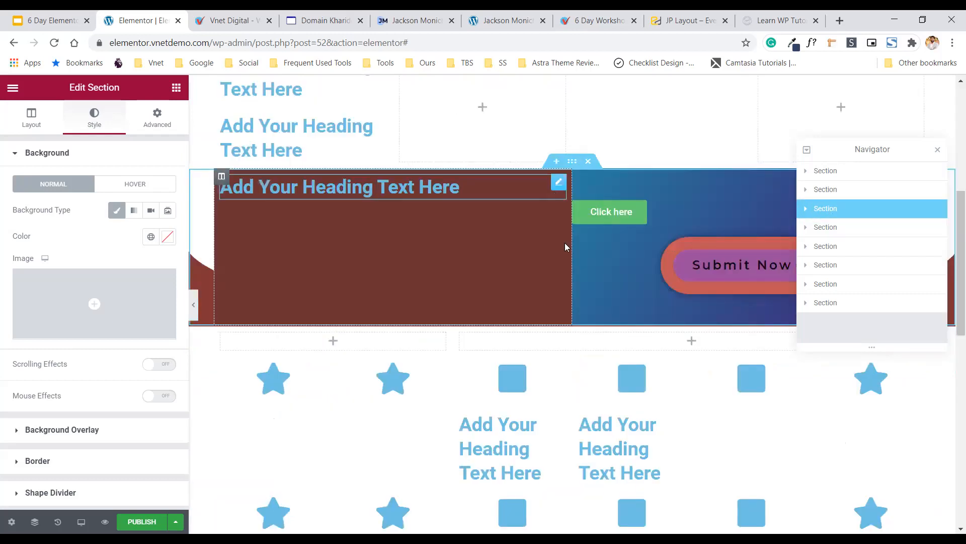
scroll(576, 280, "down", 10)
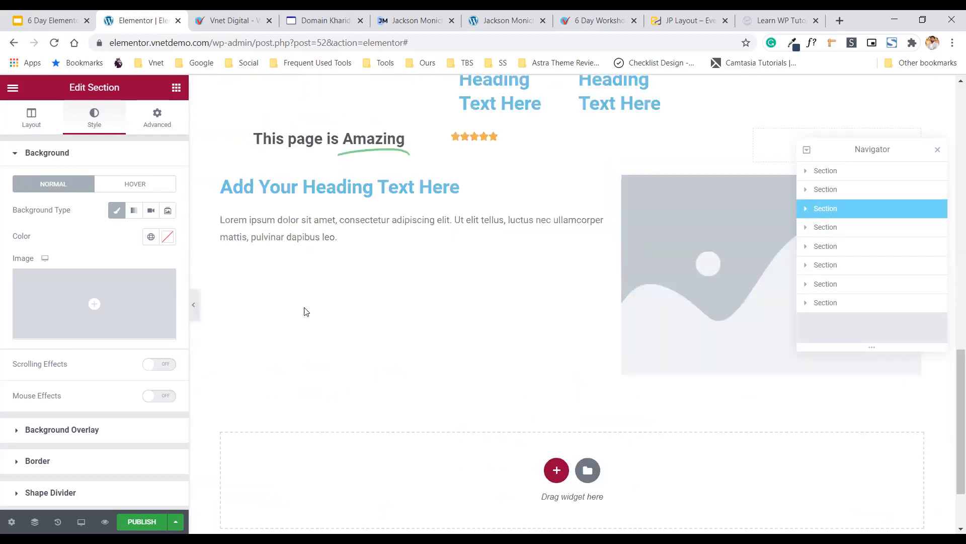
scroll(563, 274, "up", 10)
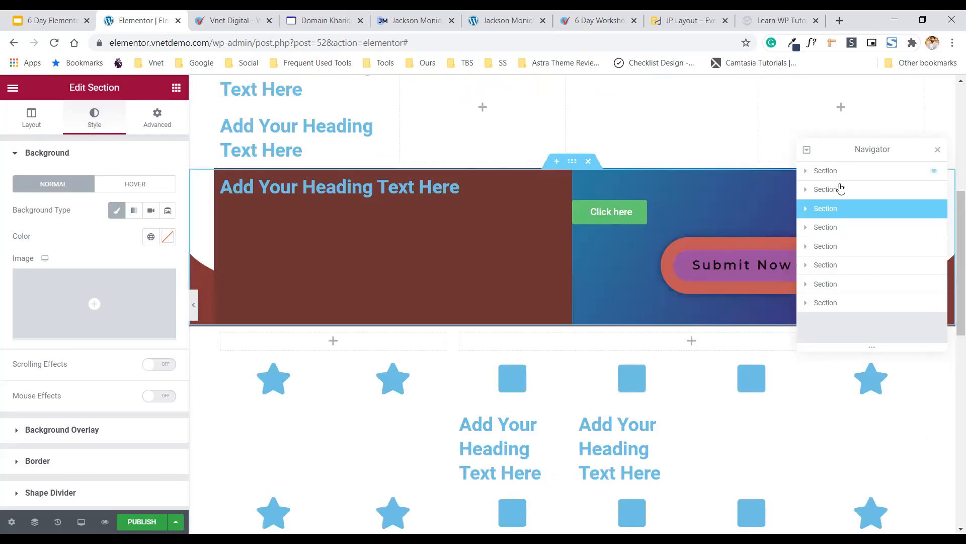
scroll(800, 192, "up", 3)
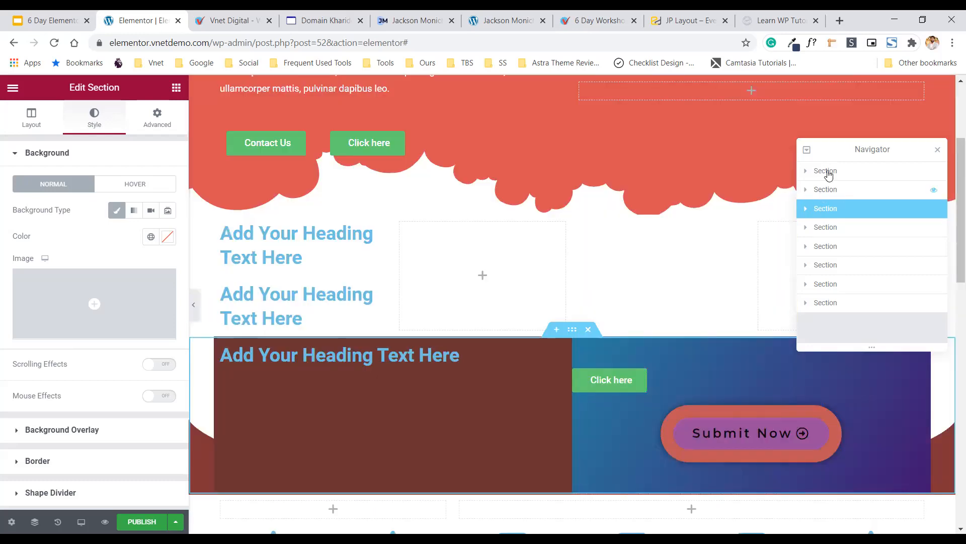
Rename the first section in the Navigator as "HEader" and the second section as "About Us".
double_click(825, 173)
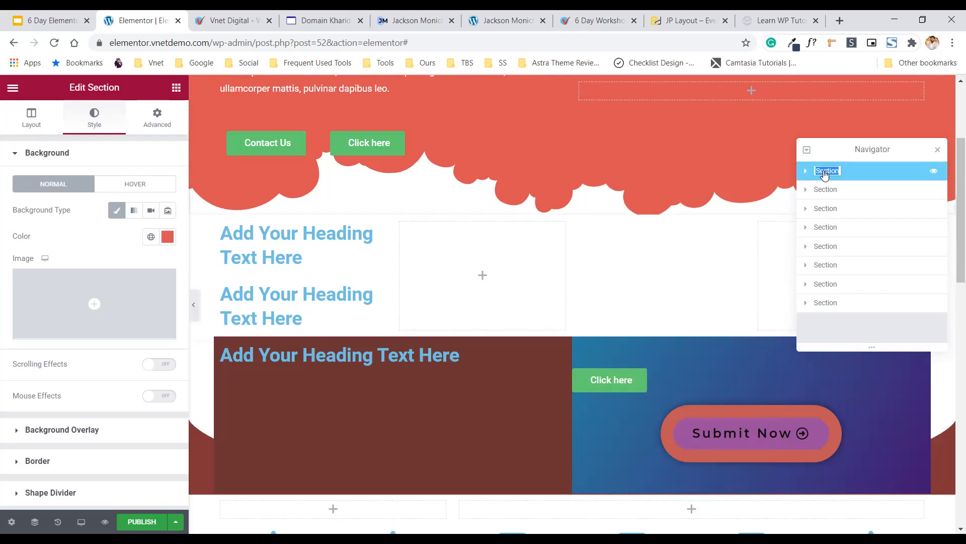
type("He")
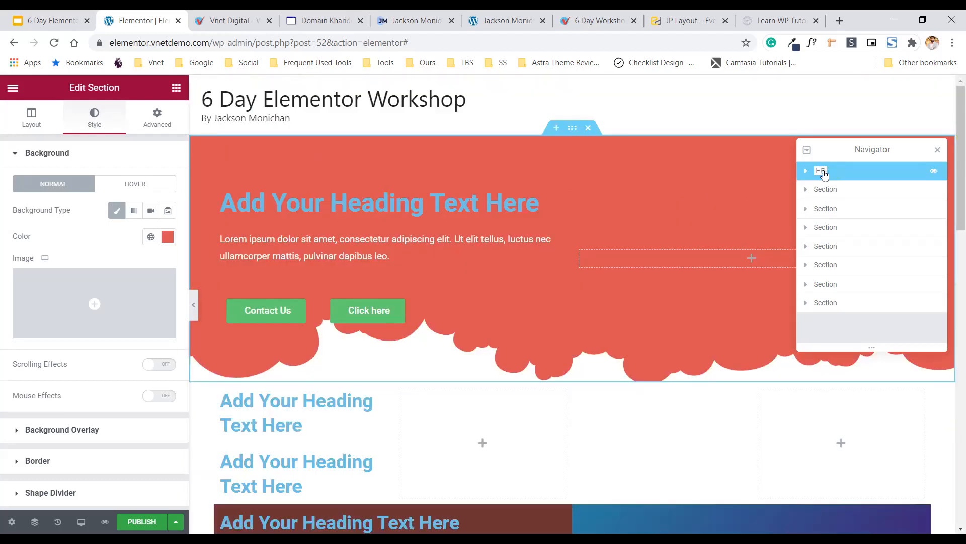
type("ader")
left_click(828, 197)
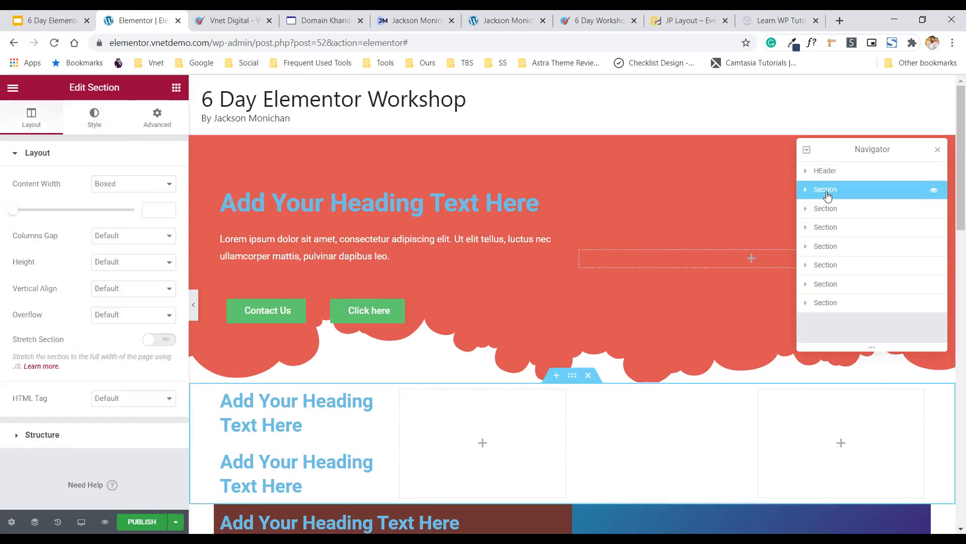
double_click(828, 197)
type("About Us")
left_click(829, 207)
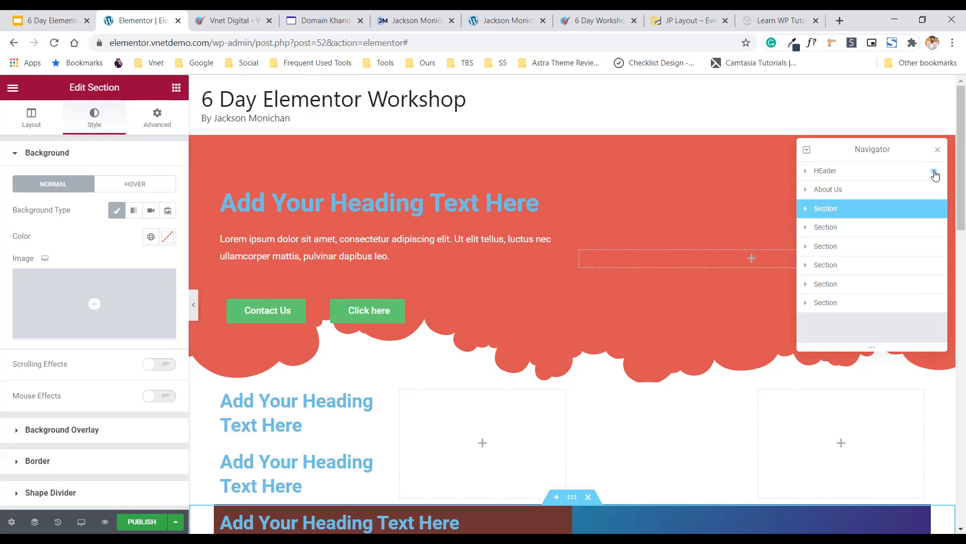
Hide the HEader section through the Navigator, and preview the page without the editing panel.
left_click(934, 172)
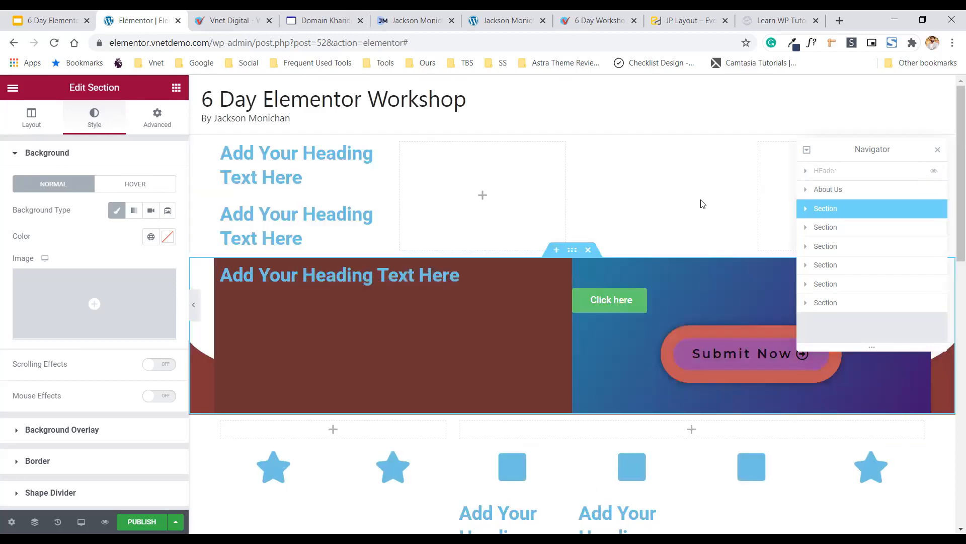
left_click(195, 312)
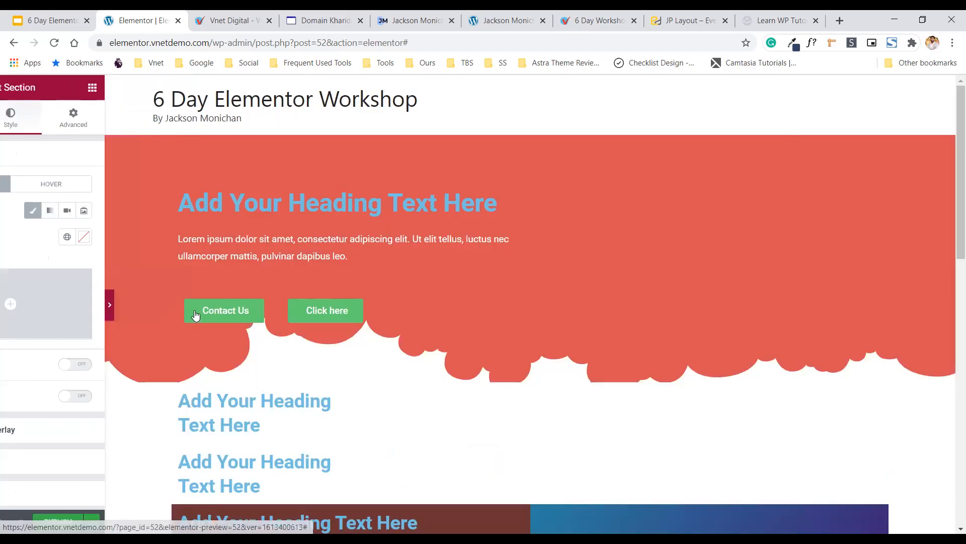
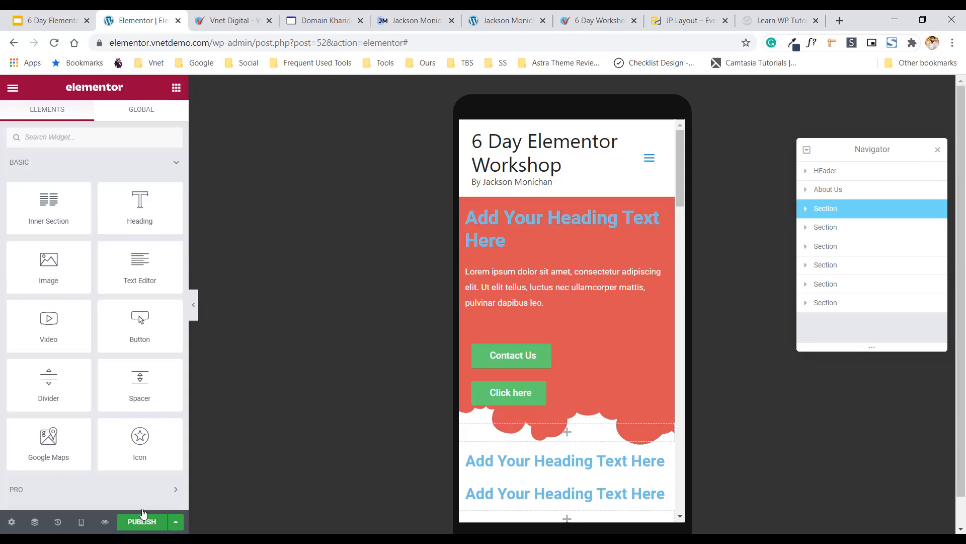
Switch the responsive page preview back to Desktop.
left_click(82, 522)
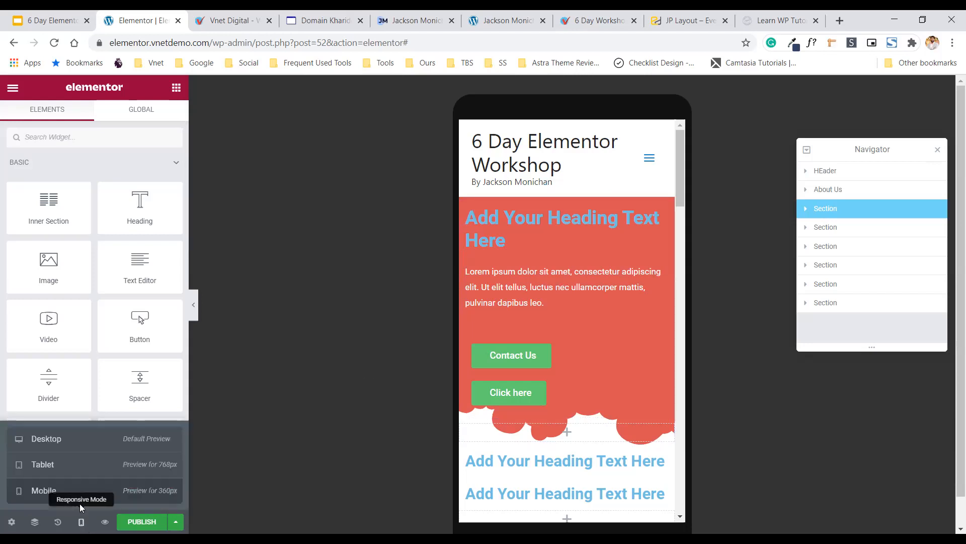
left_click(55, 441)
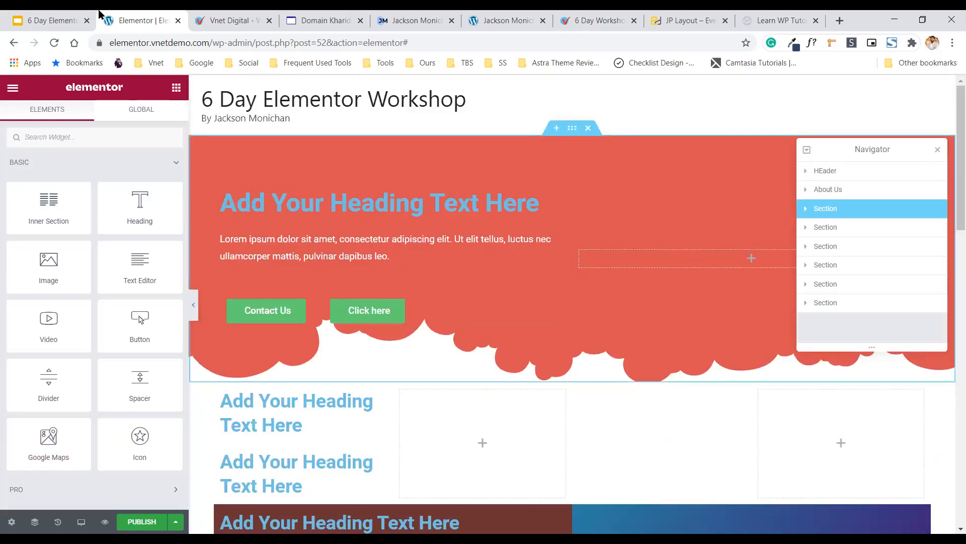
Look at the "Revision History, Undo and Redo" slide in the Google Slides presentation, and return to the Elementor page.
left_click(59, 20)
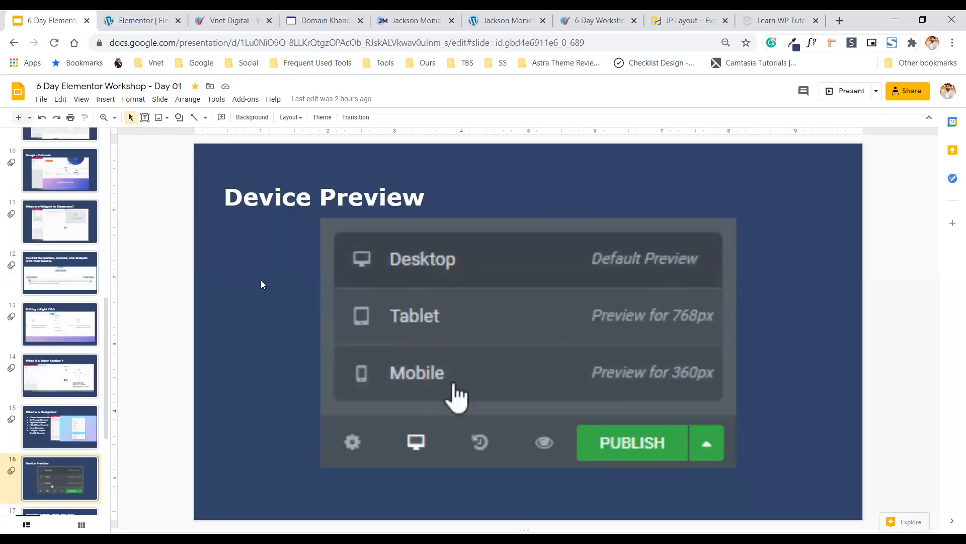
key("Down")
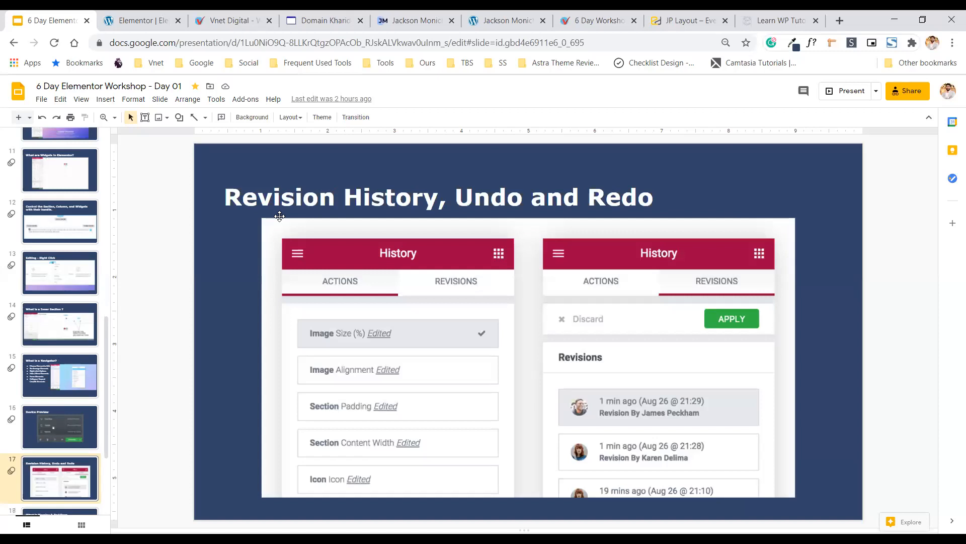
left_click(139, 24)
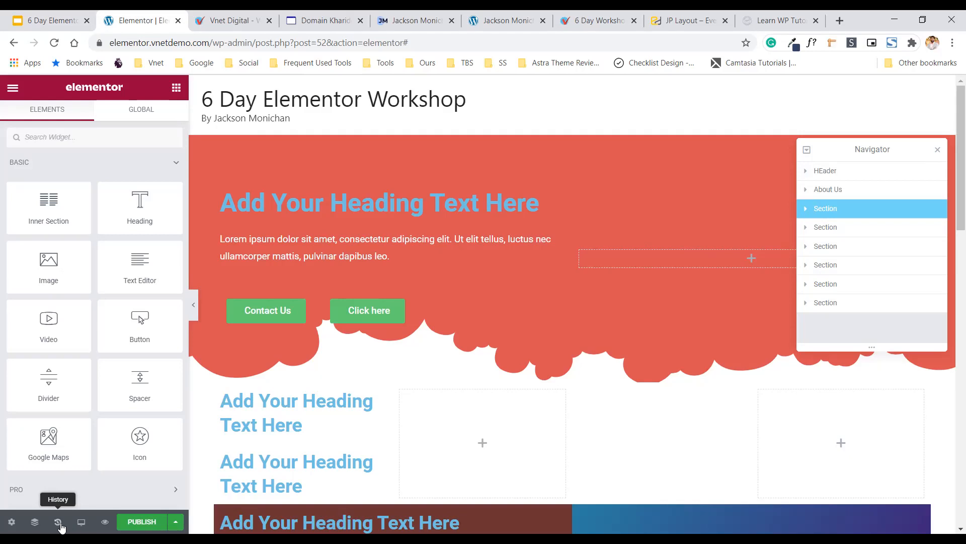
Step back through the history of page actions to the first "Button Added" entry, before the button text was edited.
left_click(58, 522)
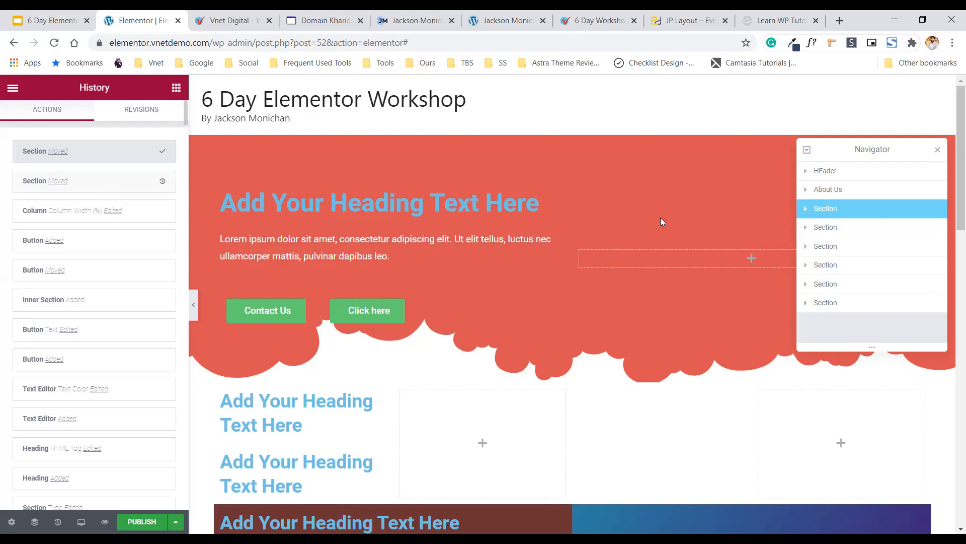
left_click(688, 262)
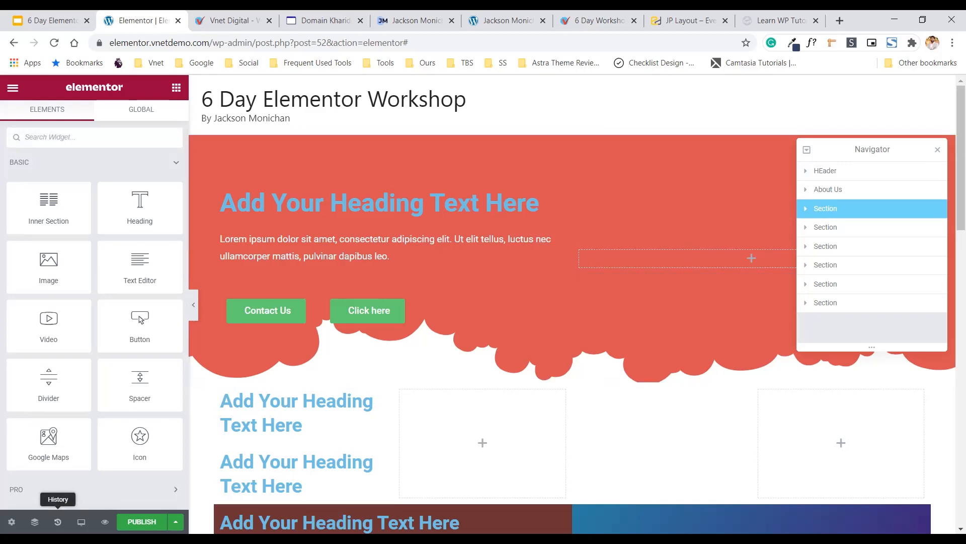
left_click(58, 522)
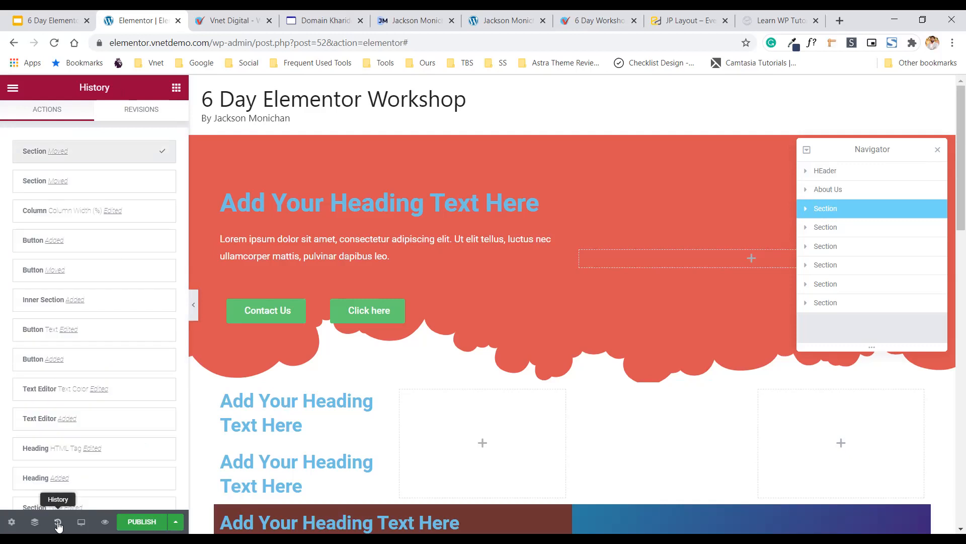
left_click(84, 187)
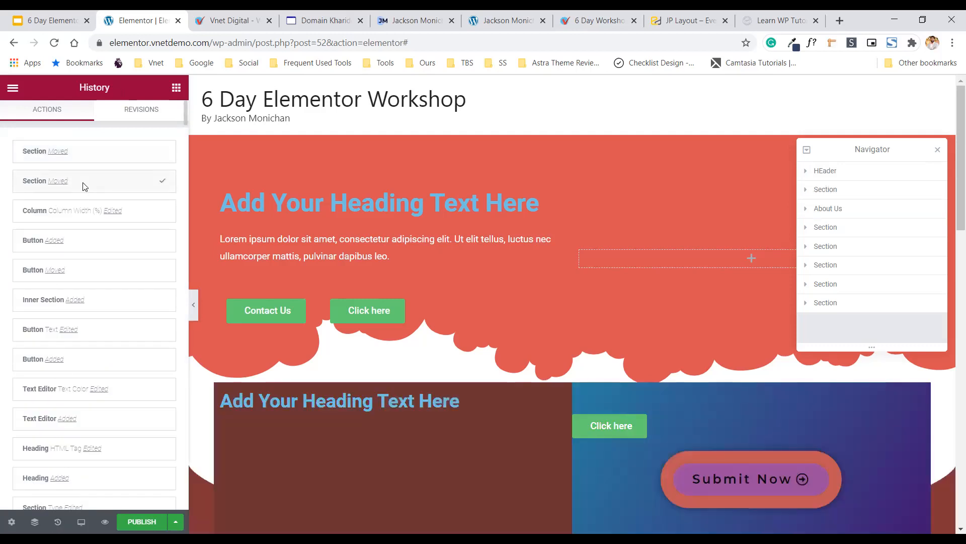
left_click(80, 245)
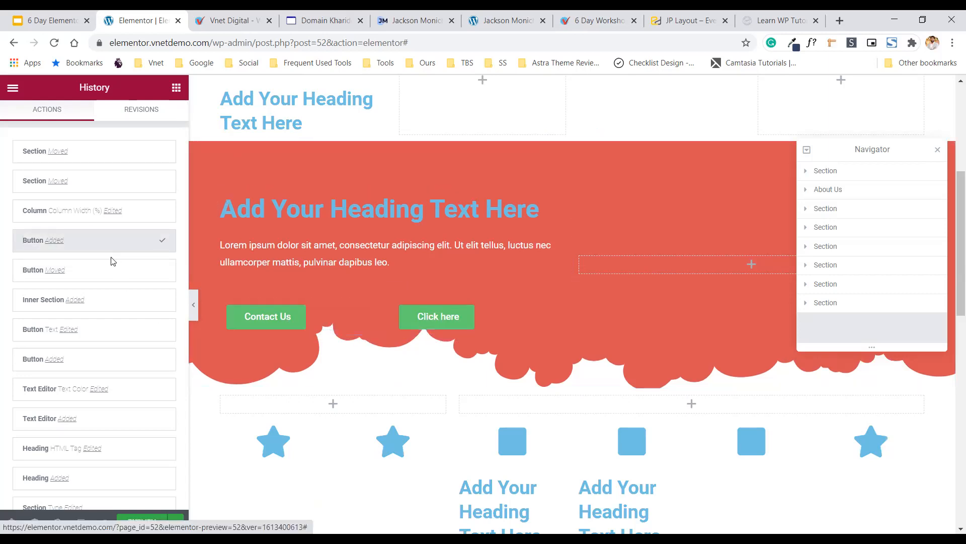
left_click(115, 270)
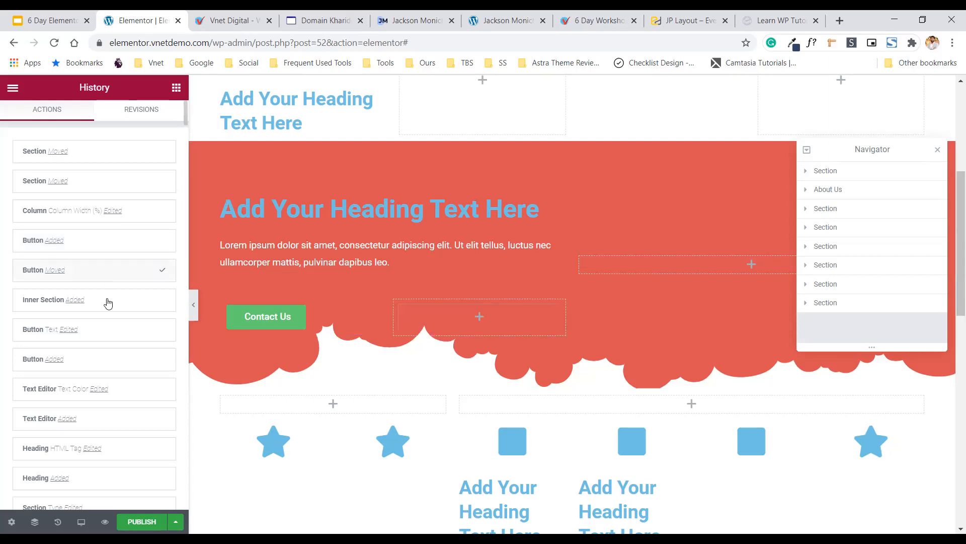
left_click(109, 302)
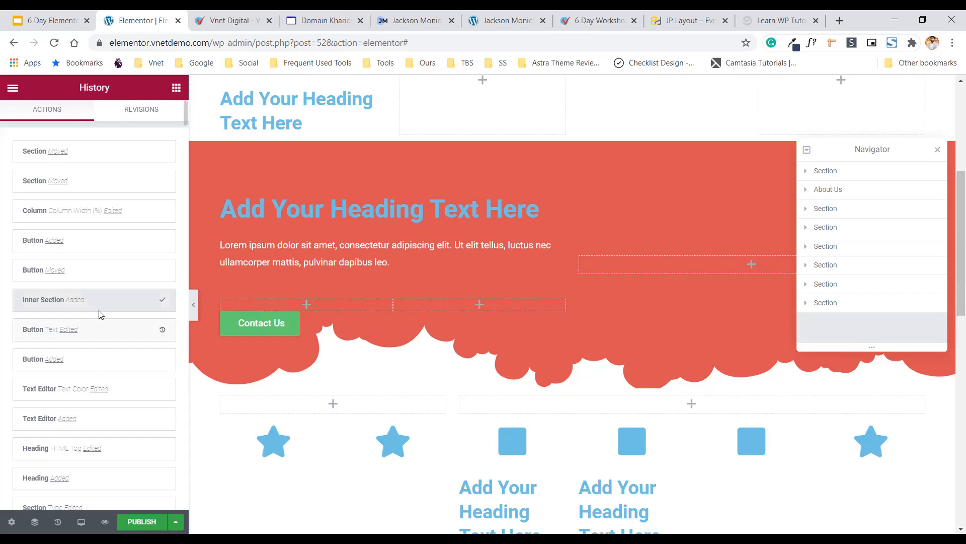
left_click(110, 339)
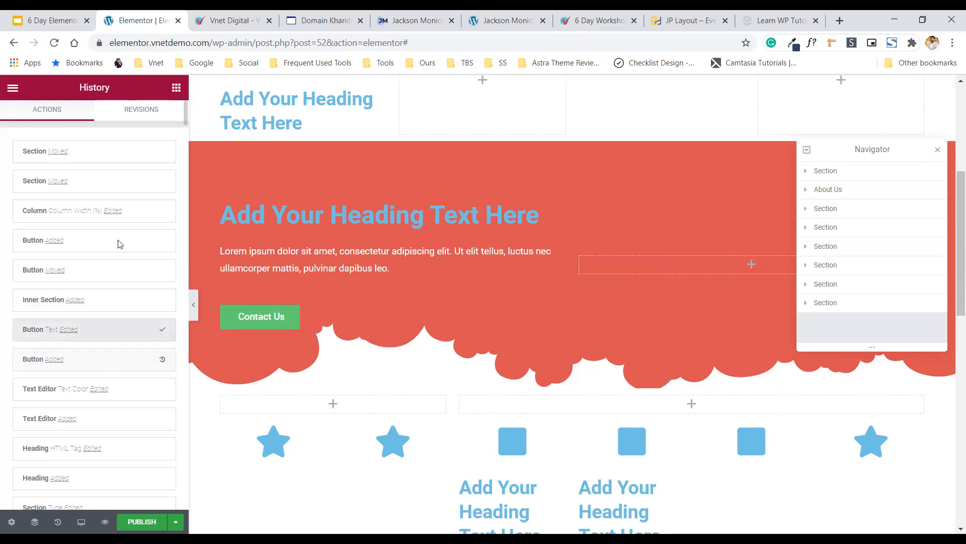
key("ctrl+z")
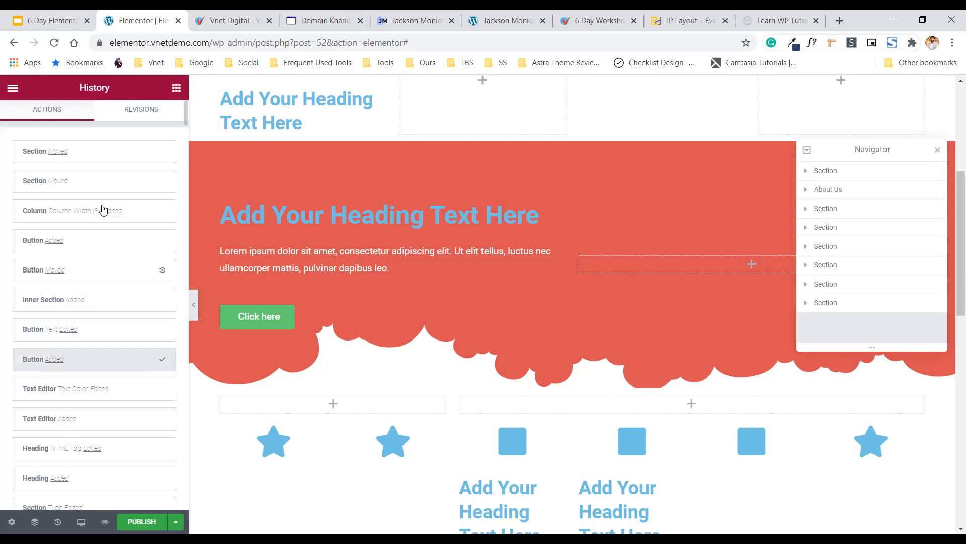
Check the saved revisions and restore the page to the latest "Section Moved" action in the history.
left_click(134, 117)
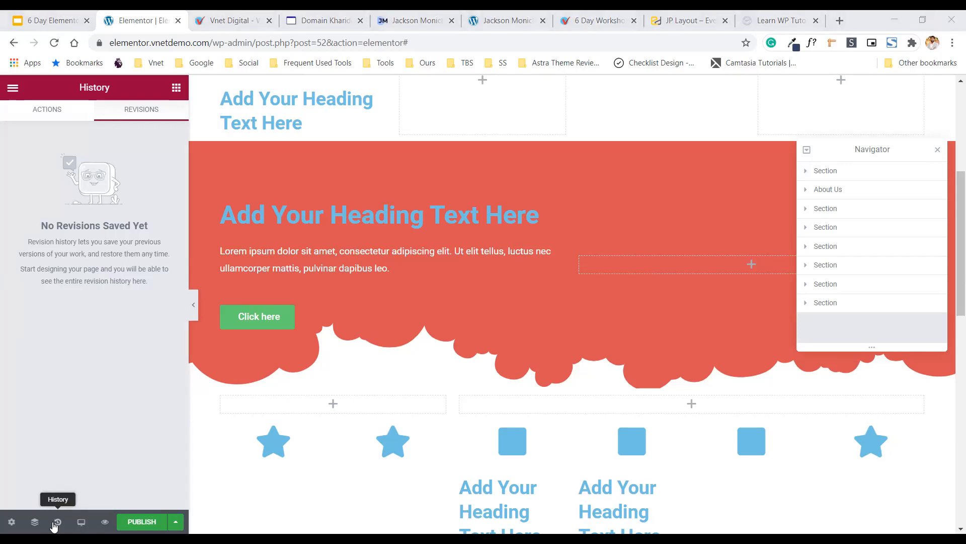
left_click(56, 524)
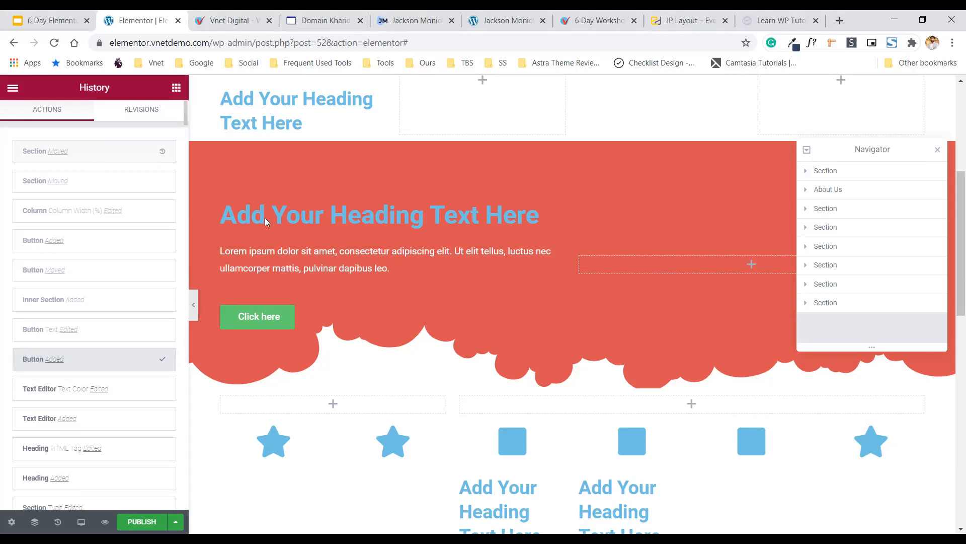
scroll(599, 125, "up", 5)
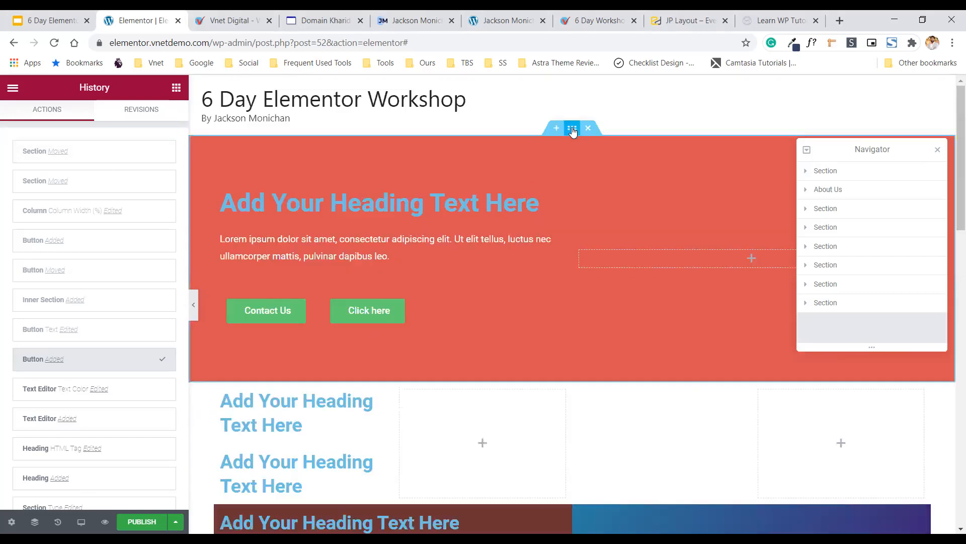
Add an Icon widget to the empty column of the red section.
left_click(572, 129)
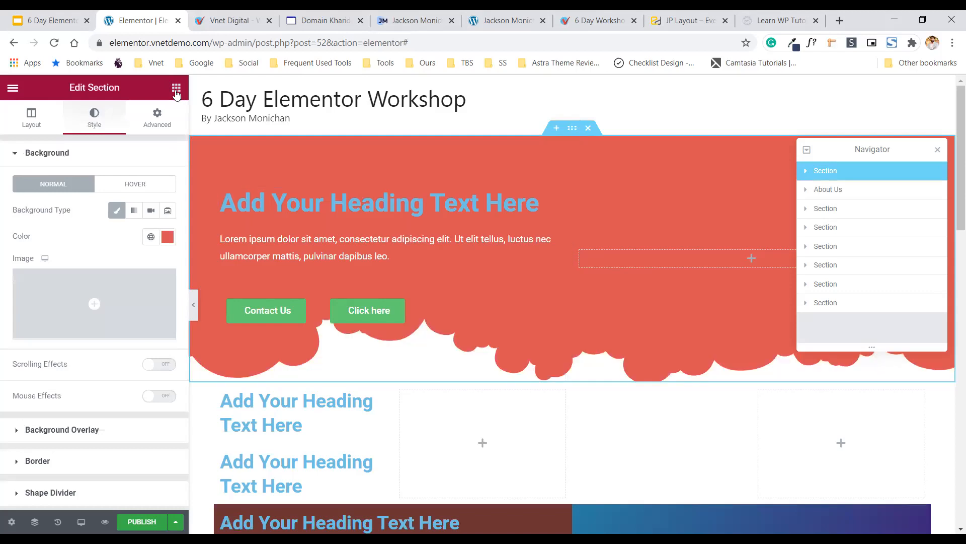
left_click(176, 88)
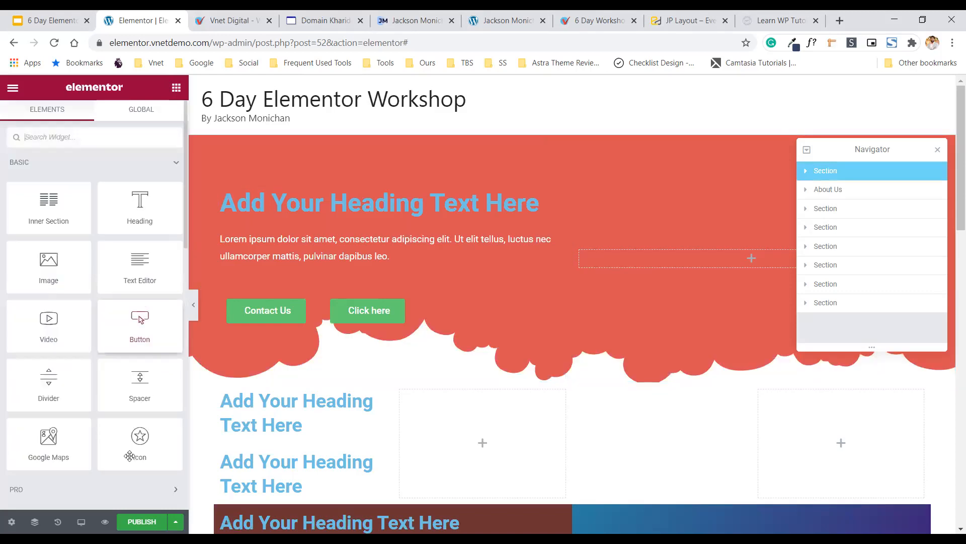
left_click_drag(120, 464, 649, 264)
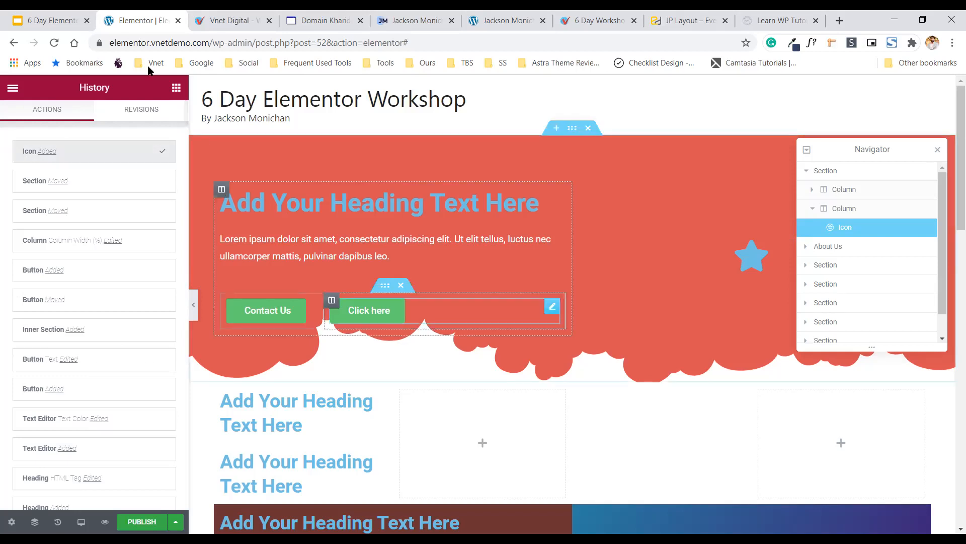
Add a Counter widget above the star icon in the red section's second column.
left_click(176, 89)
scroll(106, 308, "down", 4)
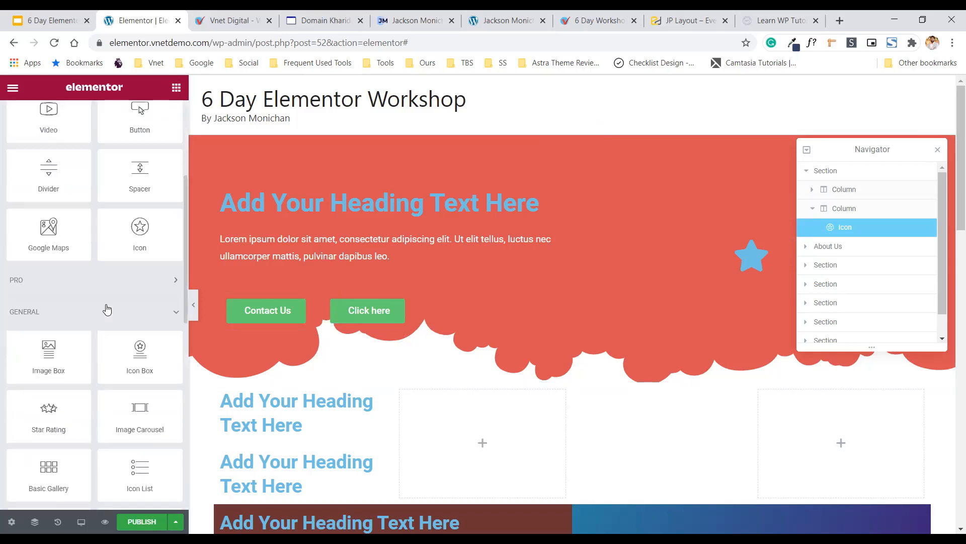
scroll(108, 310, "down", 4)
left_click_drag(45, 321, 717, 241)
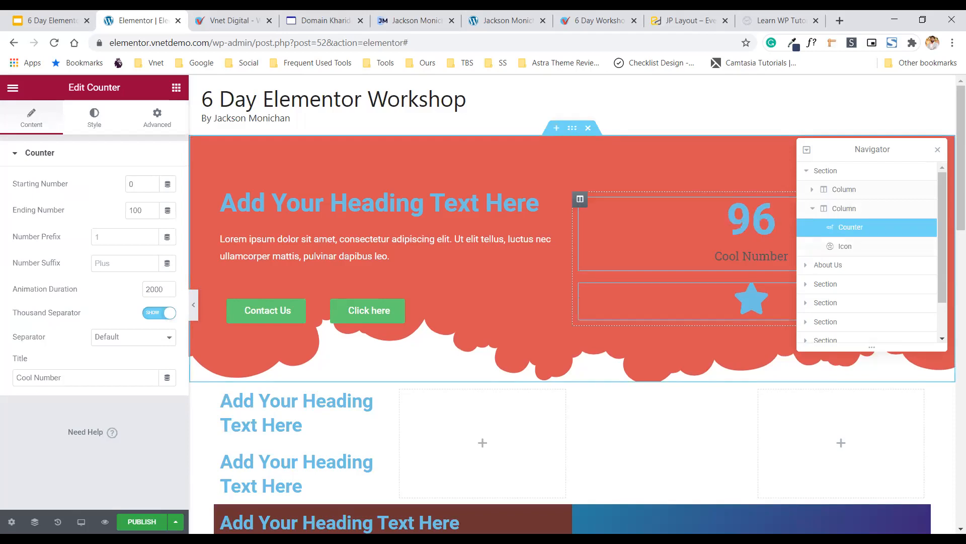
Close the Navigator and revert the page to the "Icon Added" action in the history.
left_click(58, 521)
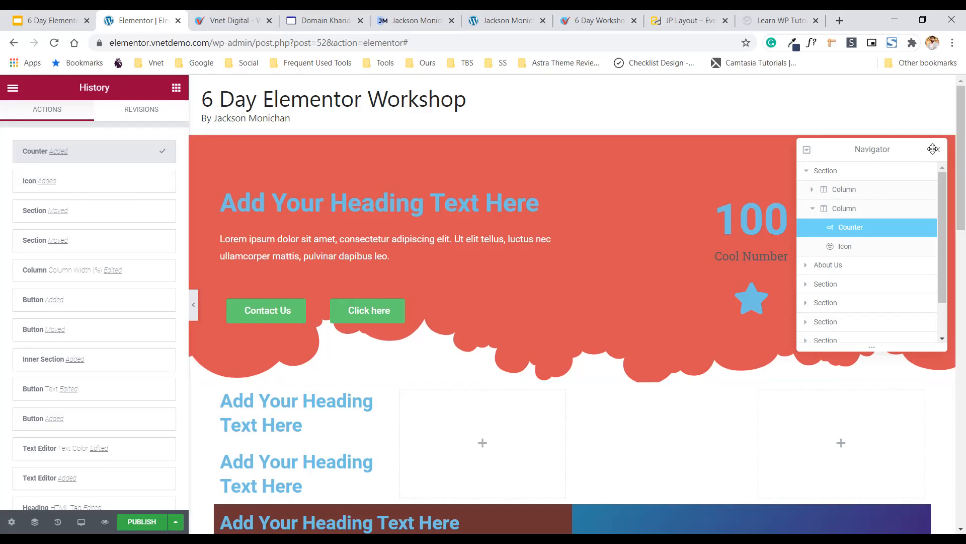
key("ctrl+i")
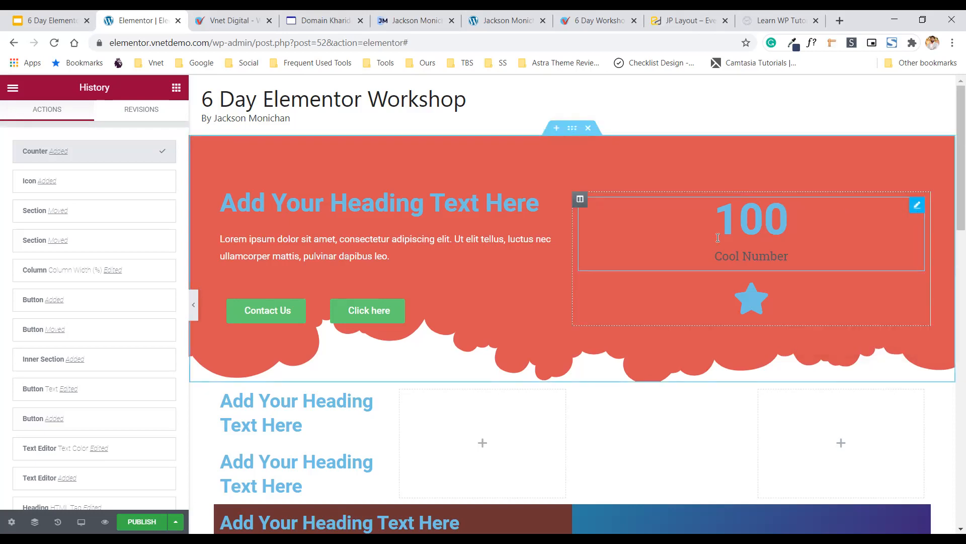
left_click(76, 189)
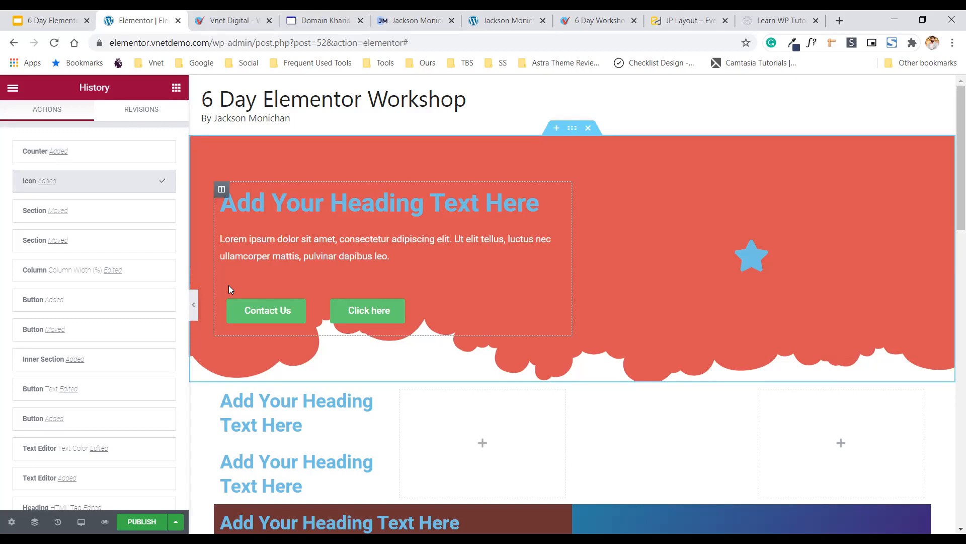
Check the saved revisions of the page and return to the list of actions.
left_click(129, 120)
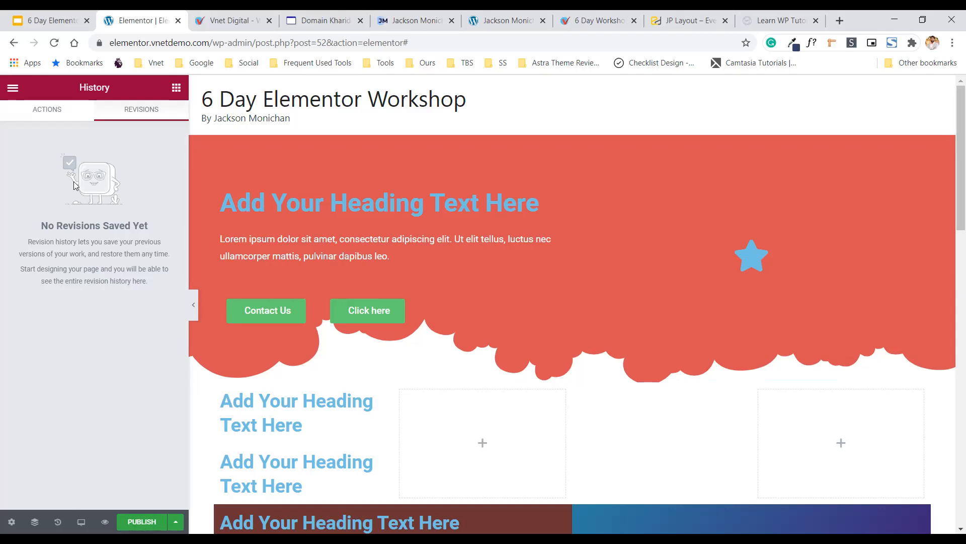
left_click(52, 116)
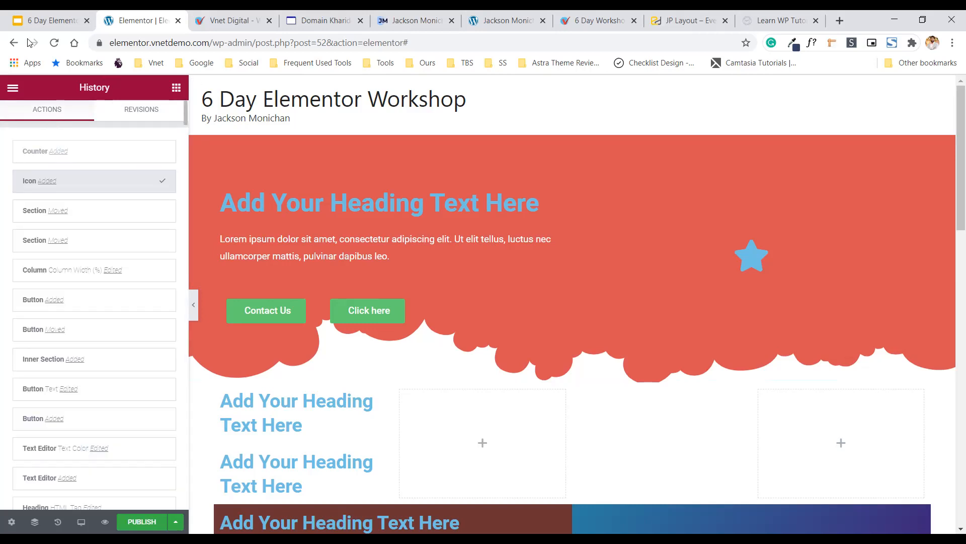
Look through the "What is Margins & Paddings" and "Task for the Day" slides in Google Slides, and return to the Elementor page.
left_click(40, 21)
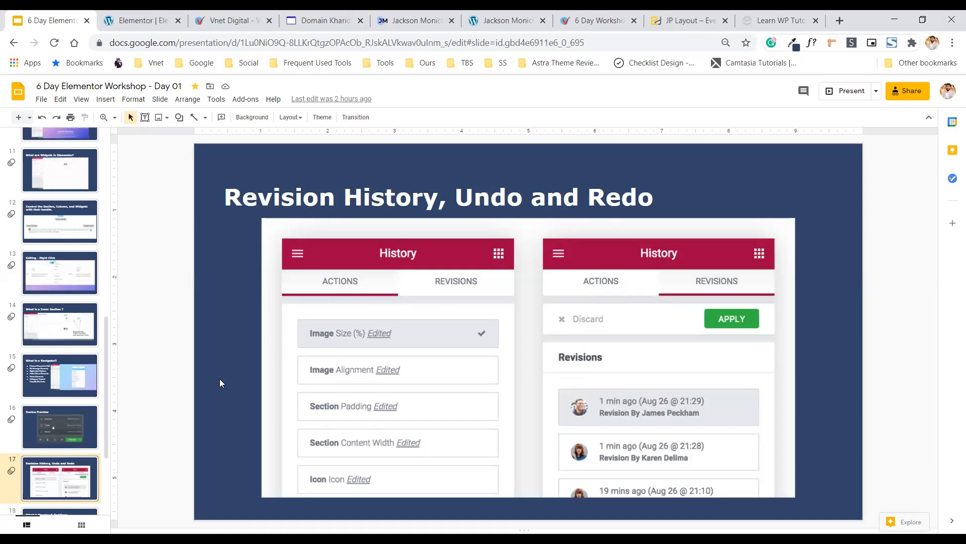
key("Down")
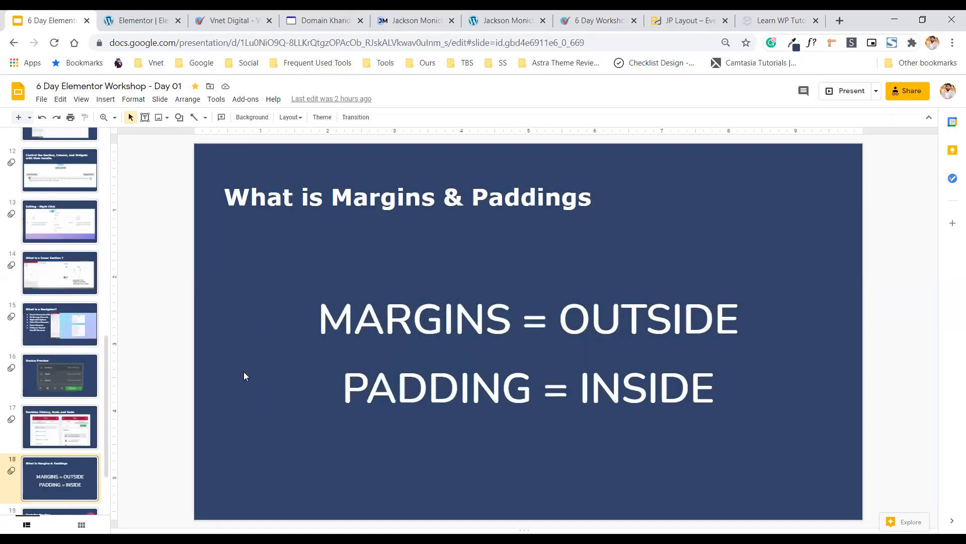
key("Down")
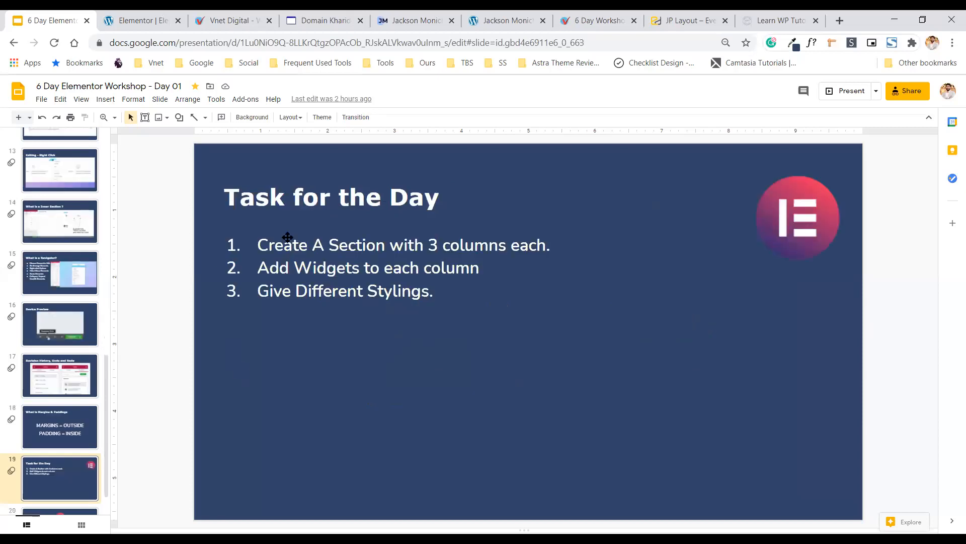
key("Up")
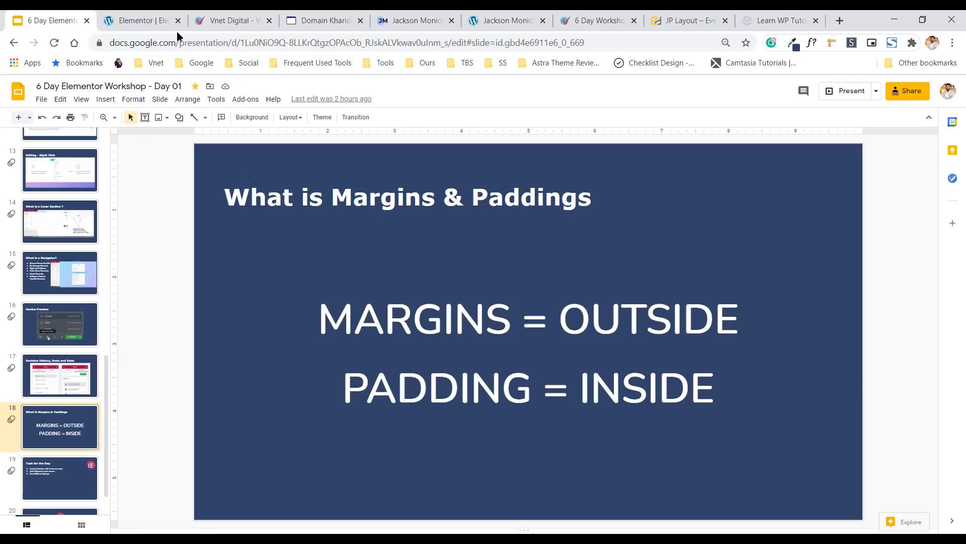
left_click(144, 19)
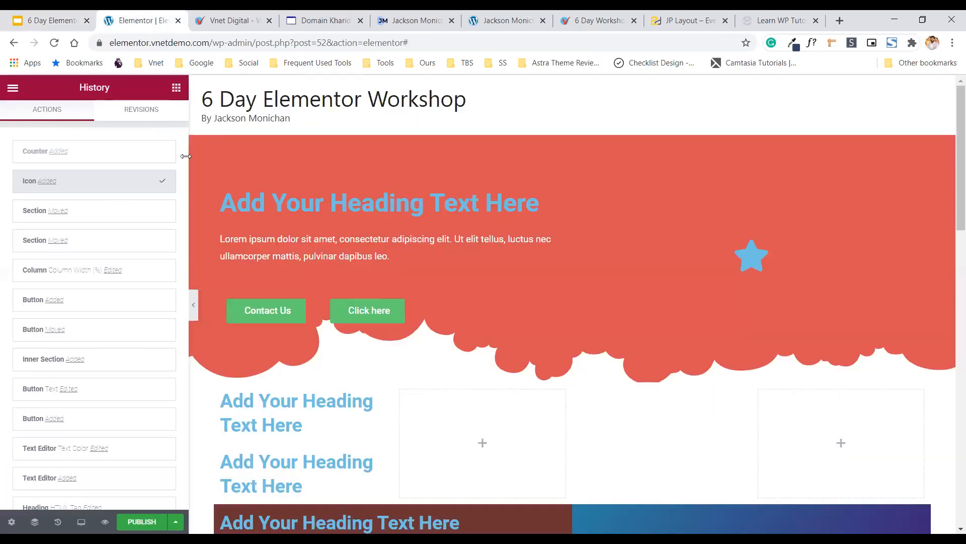
Leave the history, open the red section's heading for editing, and show the device preview options.
key("ctrl+shift+h")
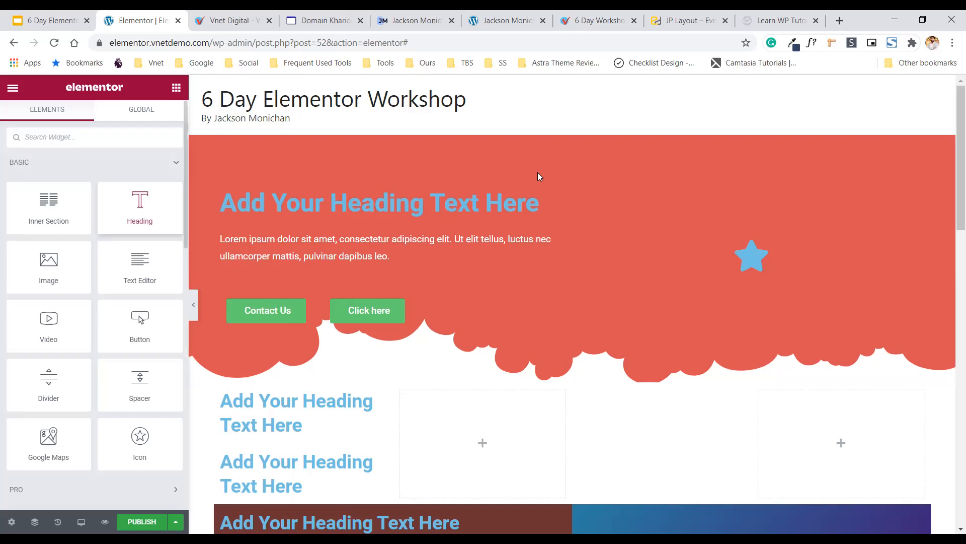
left_click(560, 203)
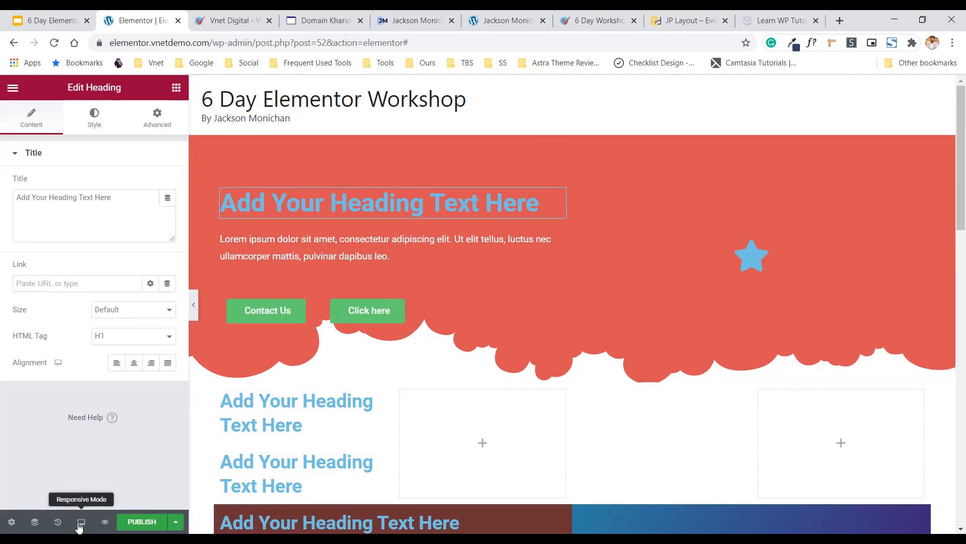
left_click(80, 522)
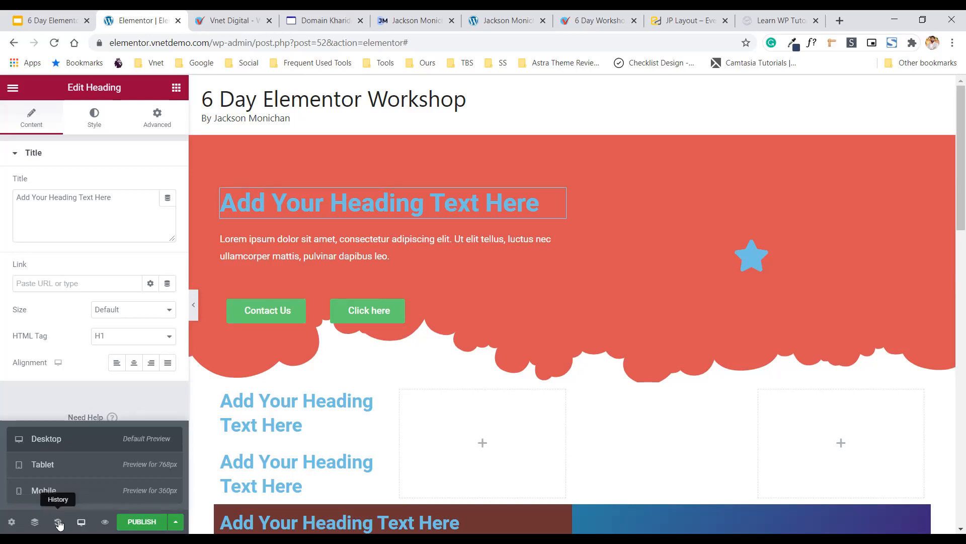
Show the page's history of actions, bring up the Navigator for its structure, and close the Navigator again.
left_click(58, 523)
left_click(35, 522)
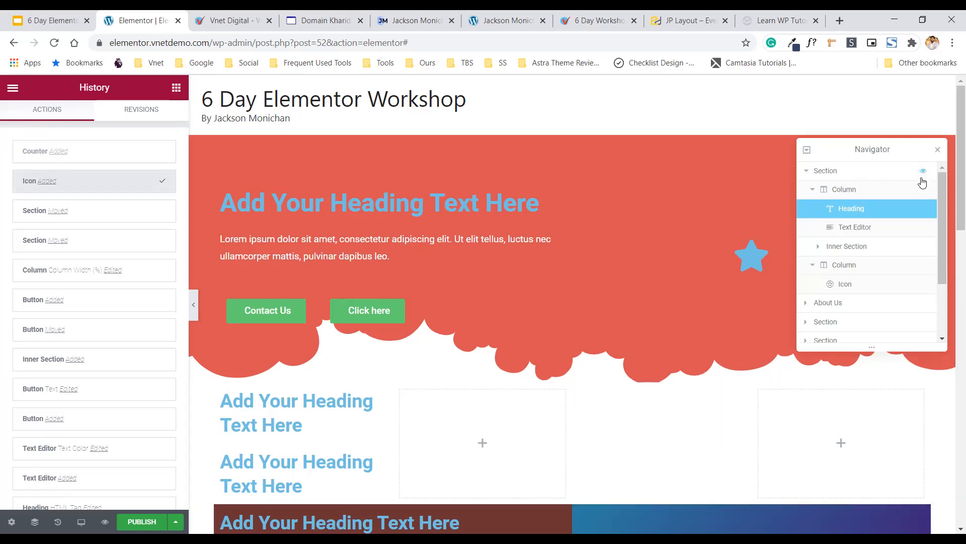
left_click(937, 149)
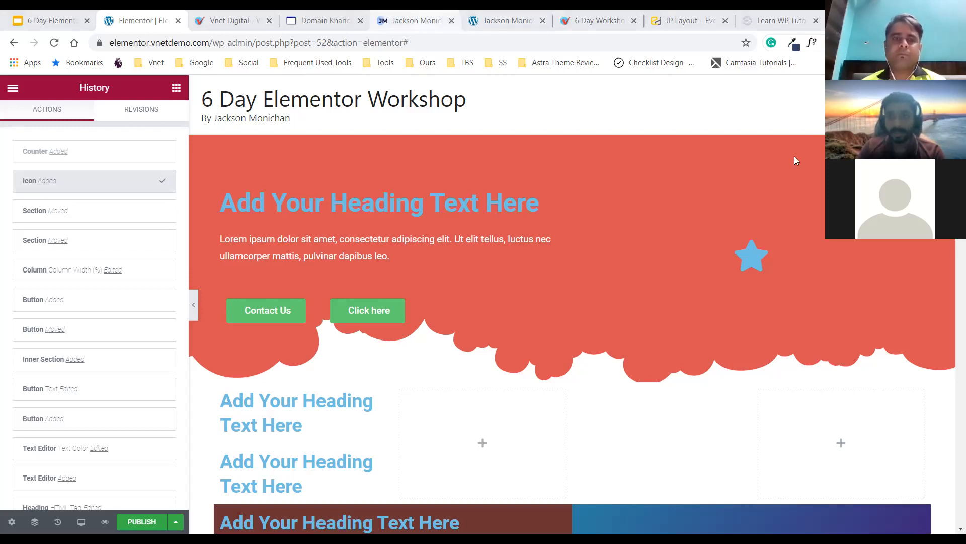
Open the Blog page of the developer's portfolio website, examine the "Free WordPress Initial Setup Checklist For You" popup, and dismiss it.
key("ctrl+5")
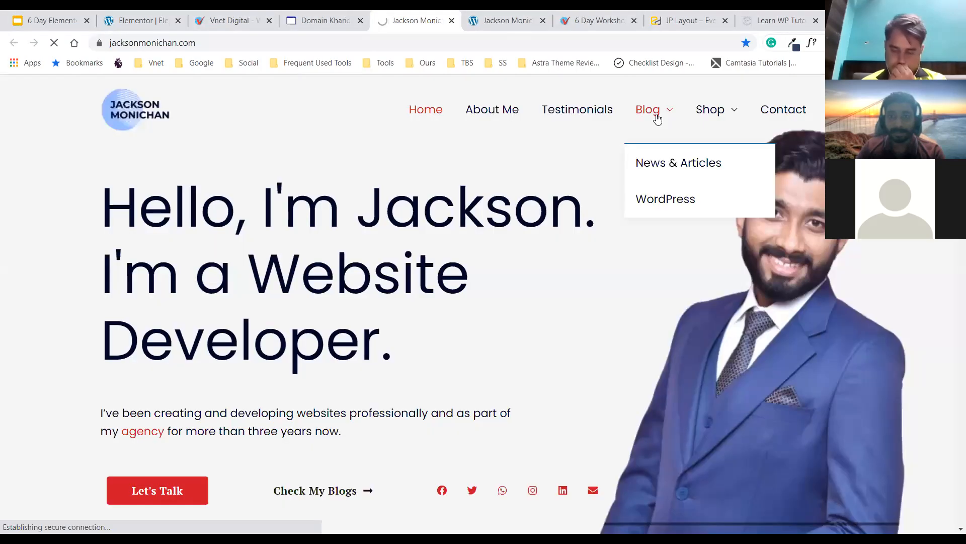
left_click(657, 119)
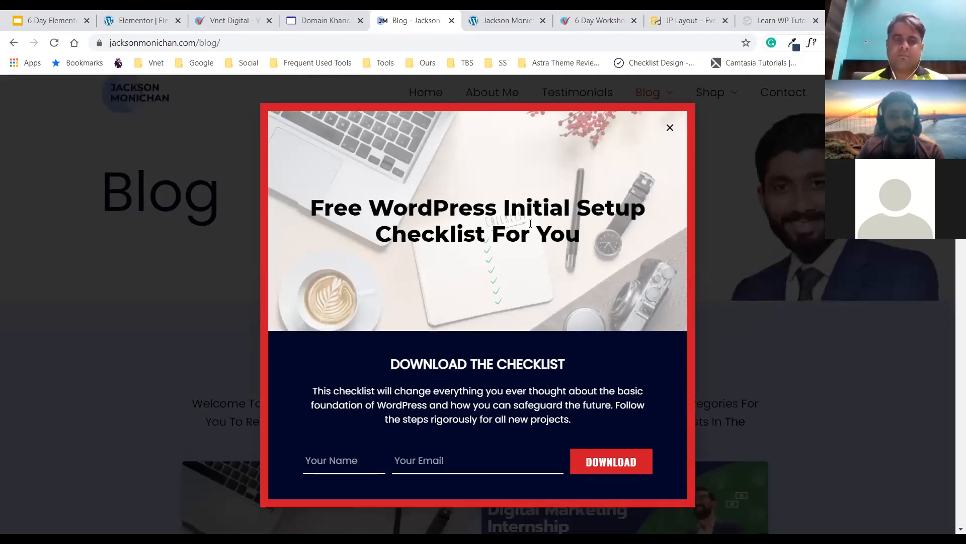
left_click_drag(368, 203, 565, 235)
scroll(356, 459, "down", 5)
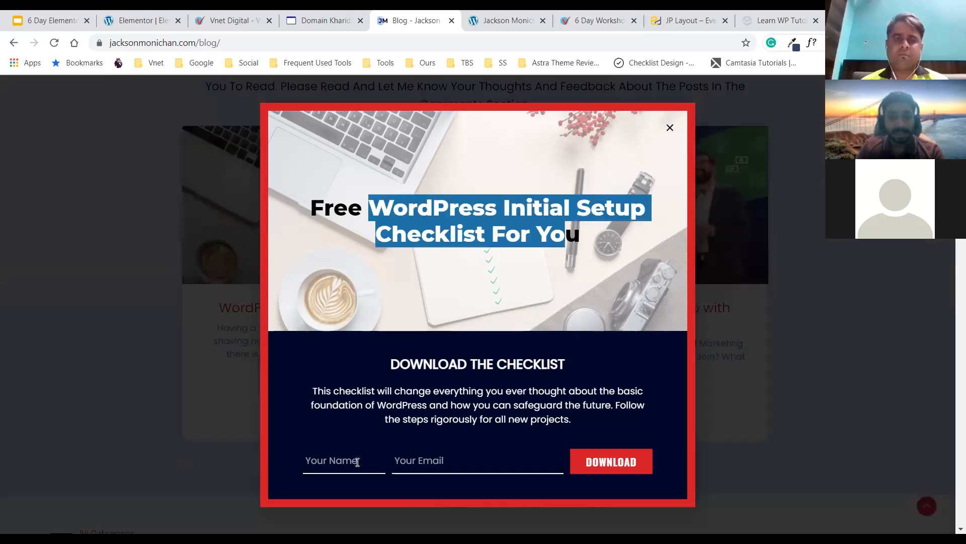
left_click(505, 459)
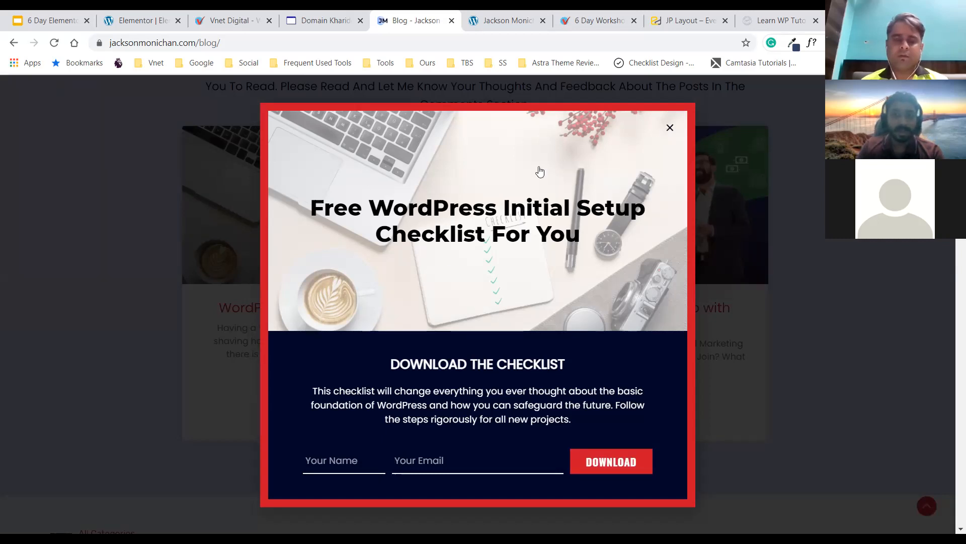
left_click(261, 89)
Examine the blog page's Latest Posts section, the Blogs & Articles grid, and the sidebar with author, social media, search and categories.
scroll(596, 255, "down", 3)
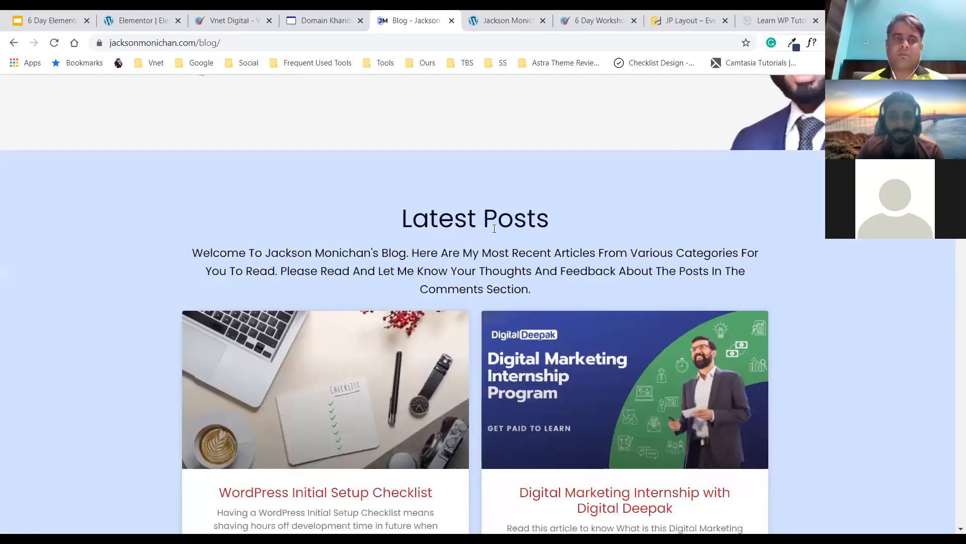
scroll(492, 226, "down", 3)
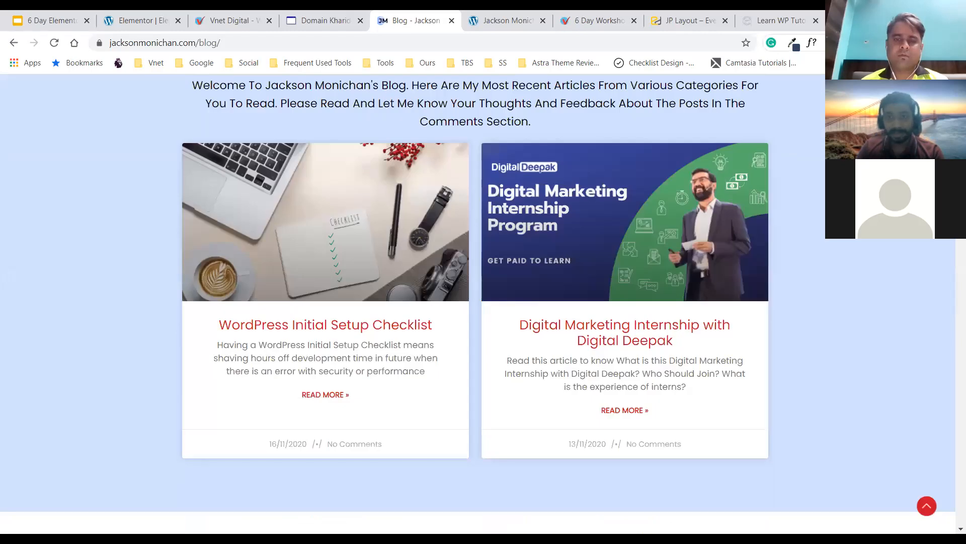
scroll(951, 240, "down", 3)
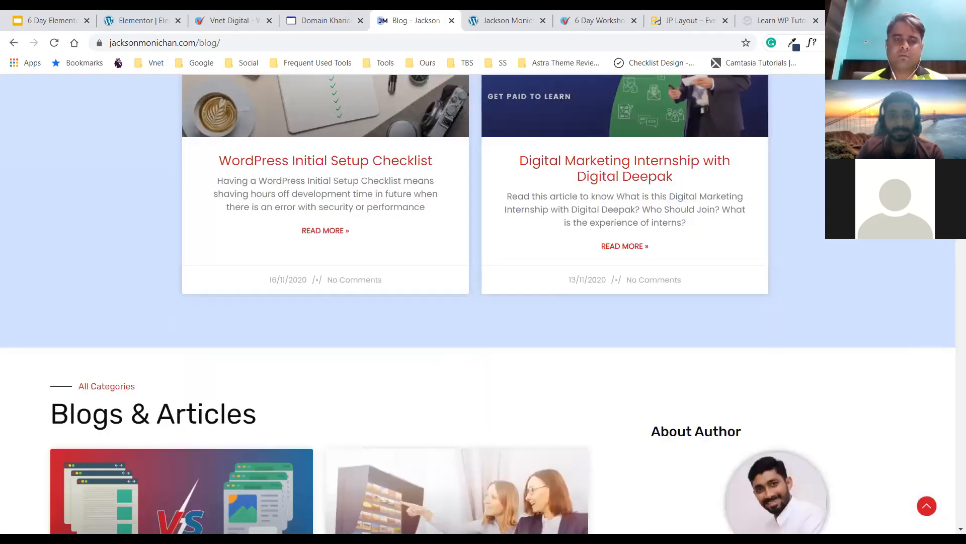
scroll(952, 242, "down", 6)
scroll(952, 242, "up", 12)
scroll(398, 206, "down", 1)
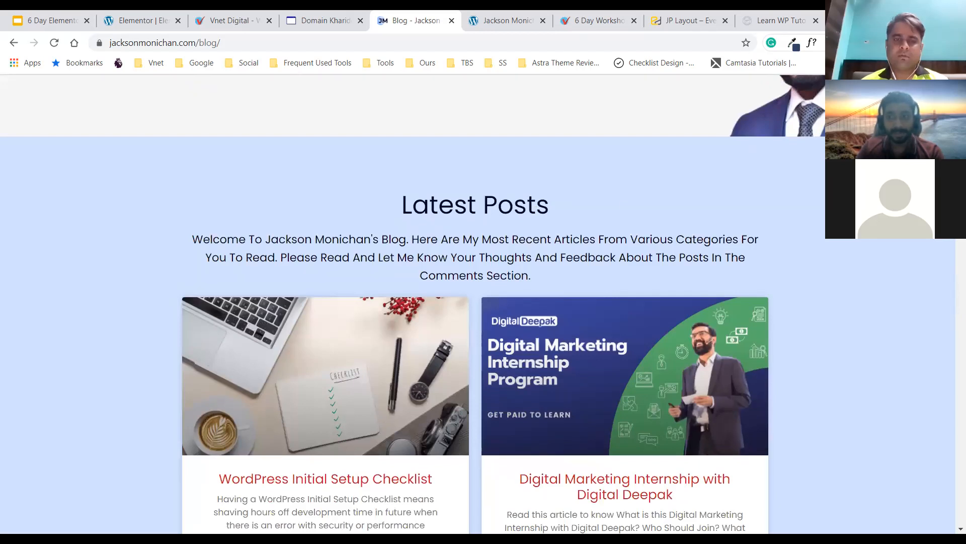
scroll(952, 240, "down", 5)
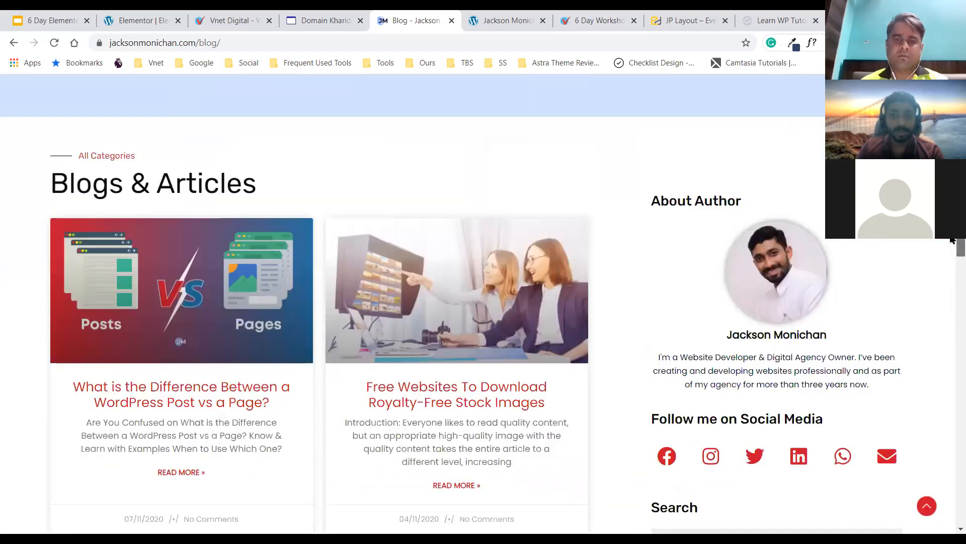
scroll(950, 247, "down", 2)
scroll(717, 258, "down", 1)
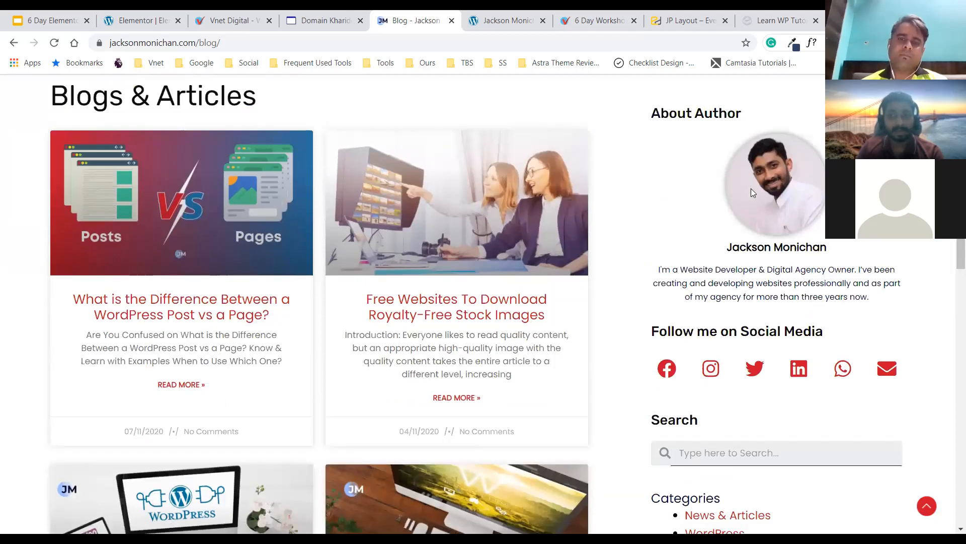
scroll(724, 206, "down", 3)
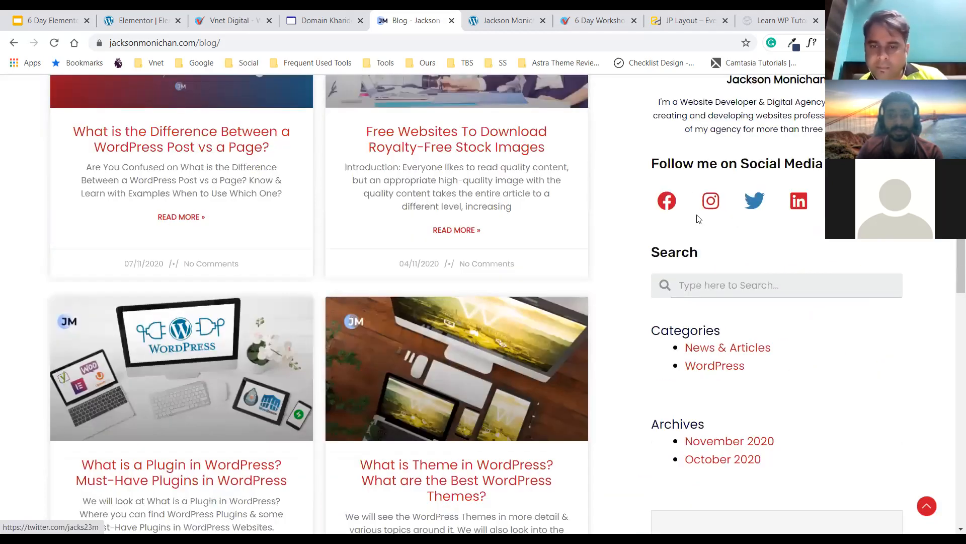
scroll(738, 327, "down", 3)
Check the Learn WP Tutorials site, and return to the blog page to review its newsletter form and remaining articles.
left_click(764, 18)
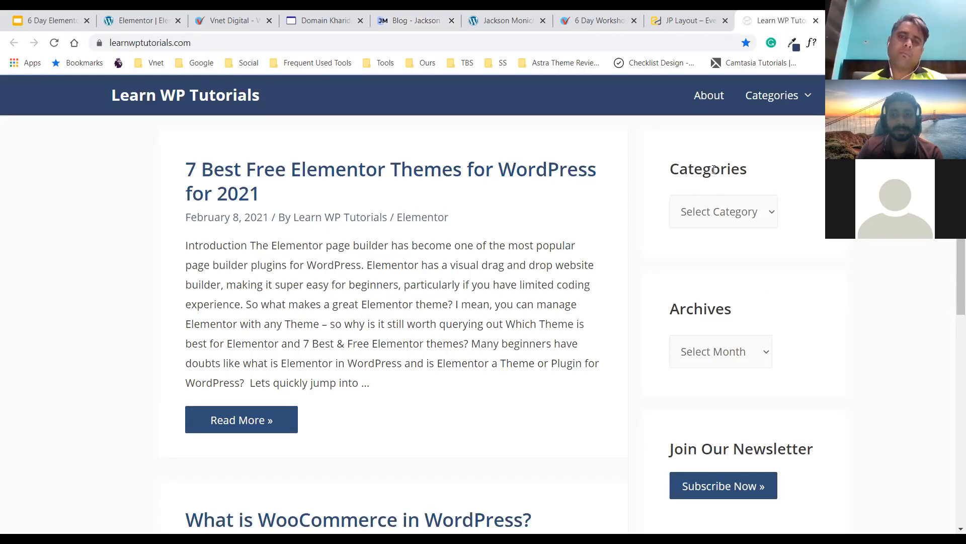
left_click(389, 16)
scroll(765, 297, "down", 5)
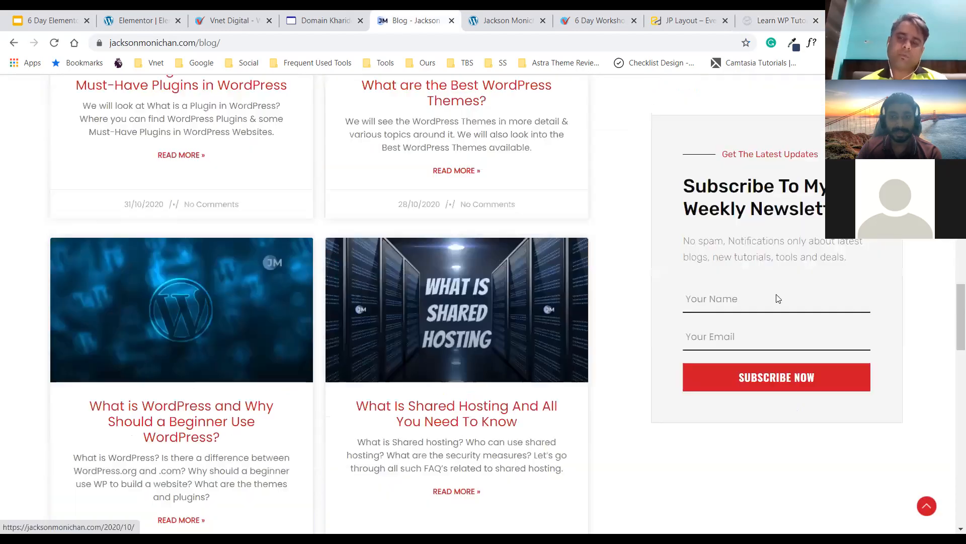
scroll(777, 298, "down", 10)
scroll(742, 296, "up", 15)
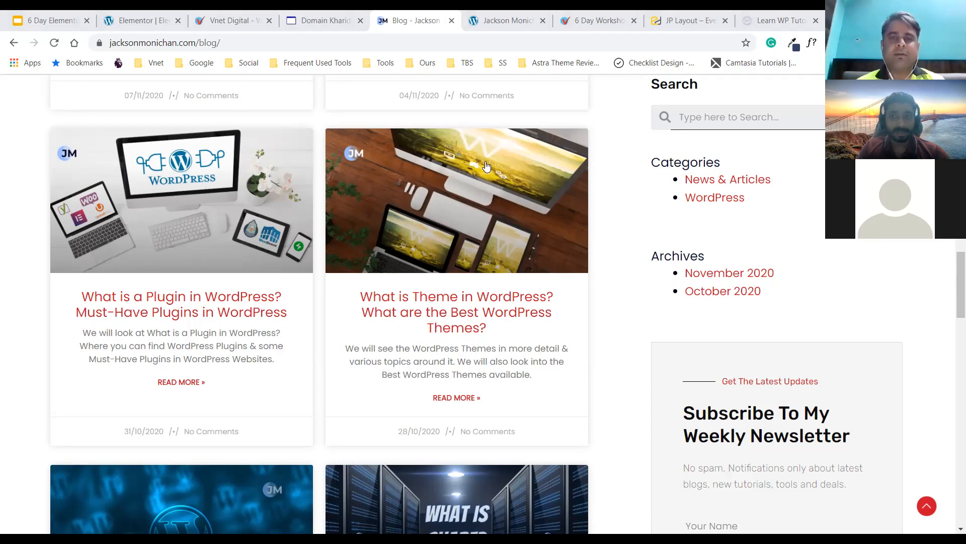
Return to the Elementor page and replace the history with the list of available widgets.
left_click(126, 17)
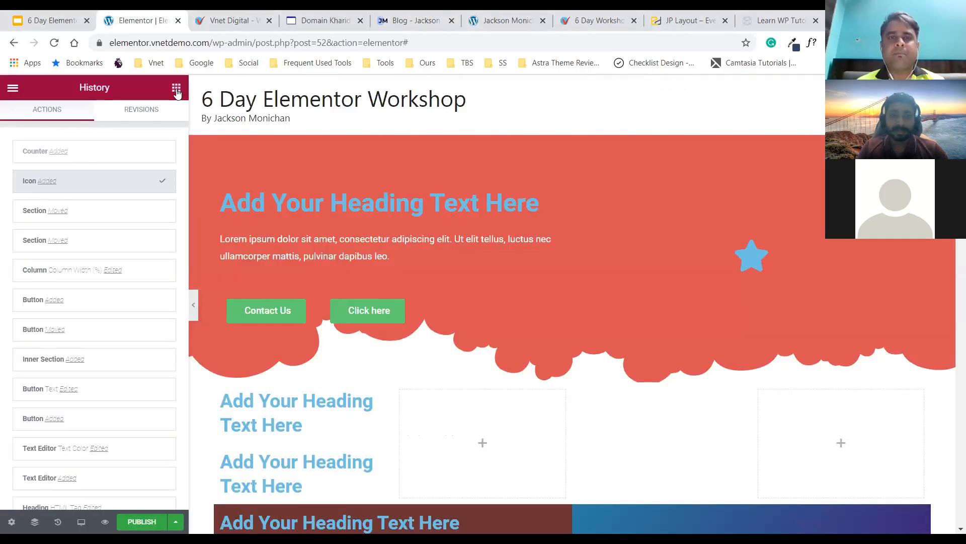
left_click(176, 89)
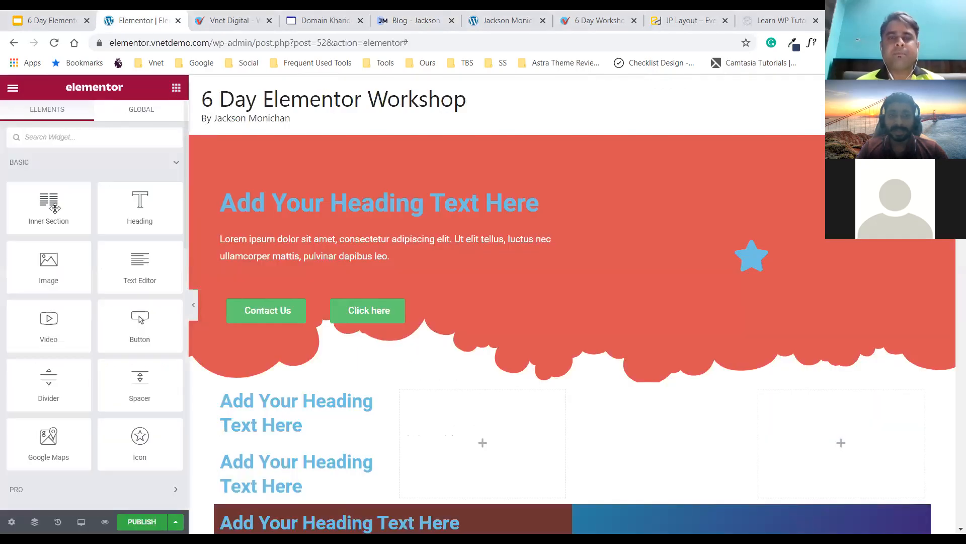